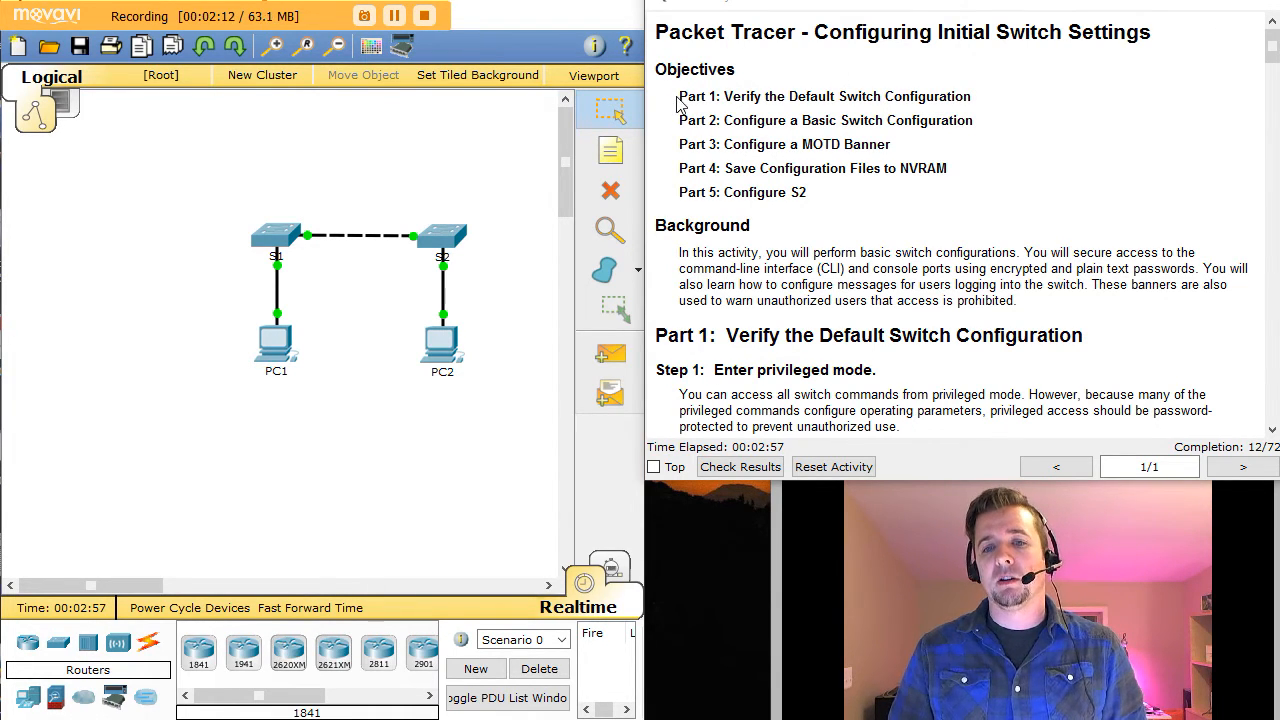
Step: Highlight each Part 1–4 objective in the lab instructions while reading them
drag(680, 97, 976, 96)
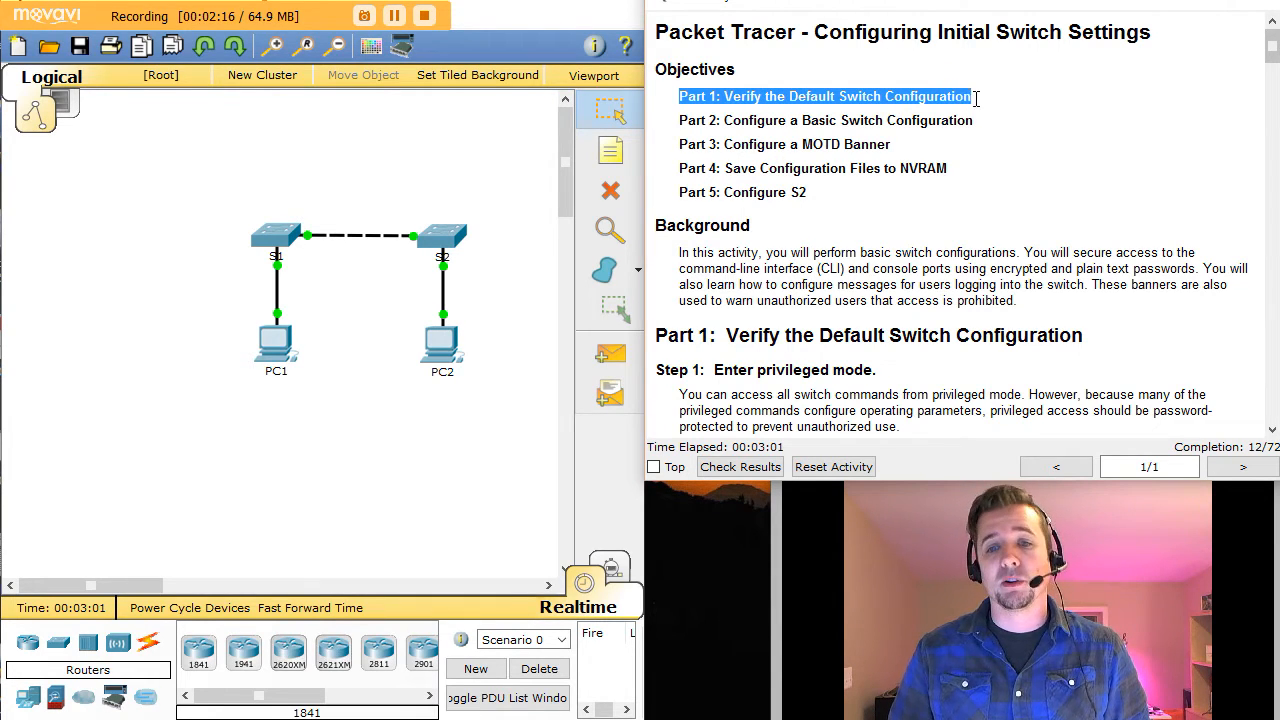
click(764, 127)
drag(741, 121, 878, 122)
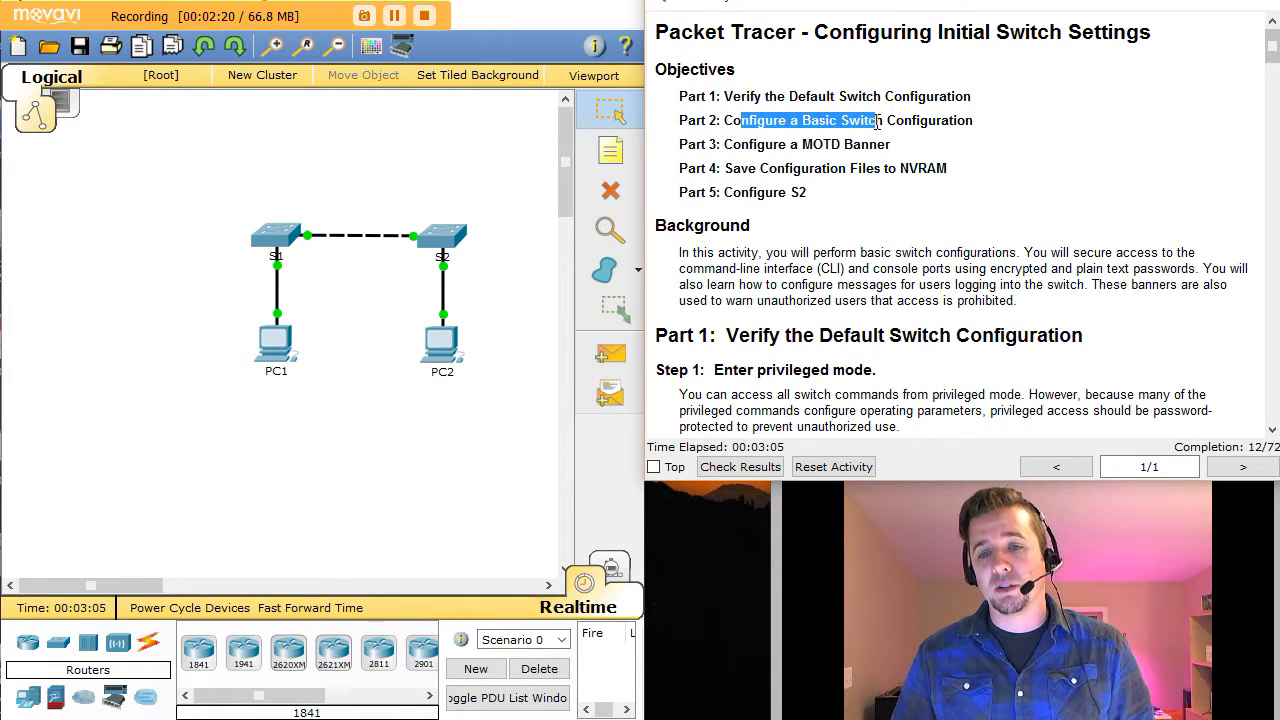
click(746, 152)
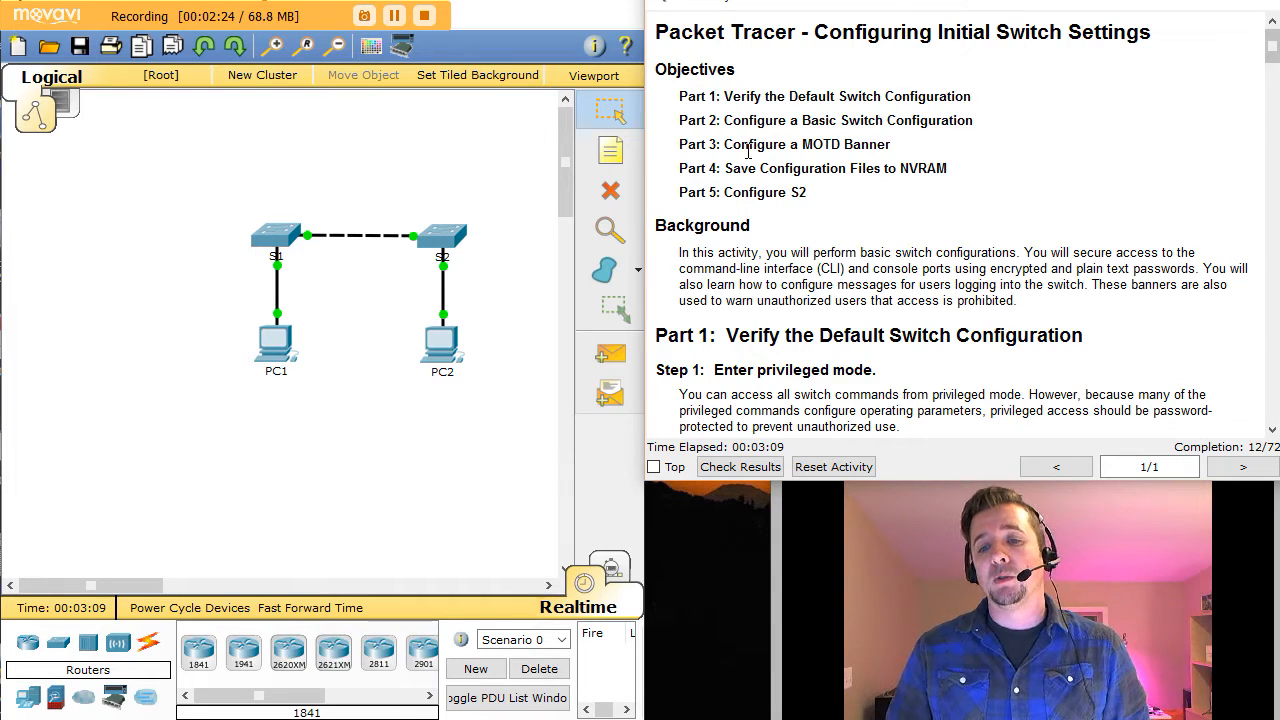
drag(747, 152, 905, 150)
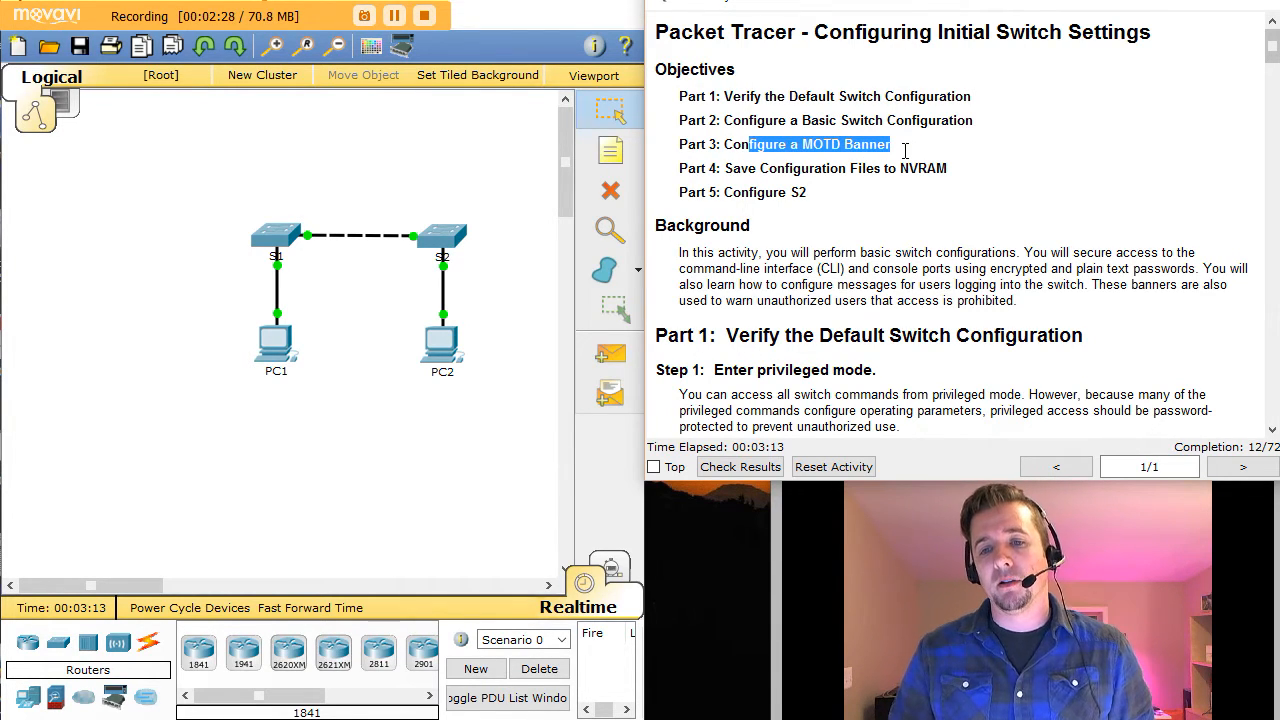
drag(777, 168, 918, 169)
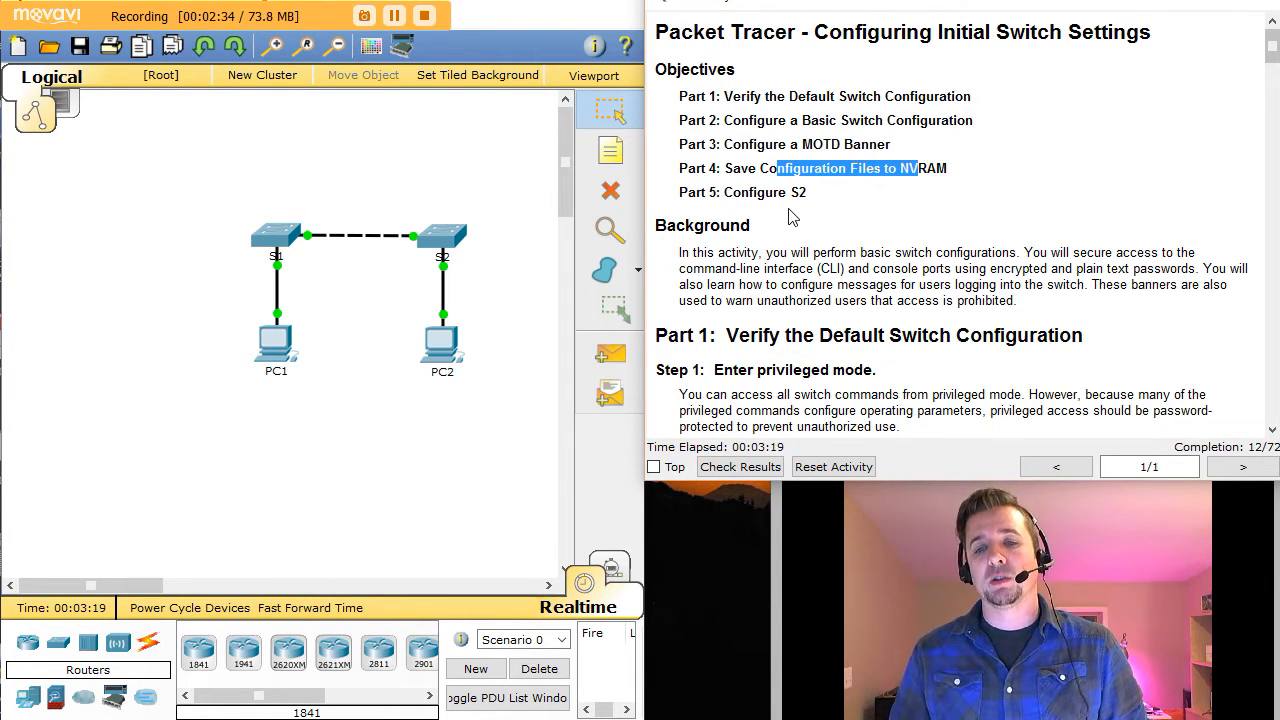
click(823, 248)
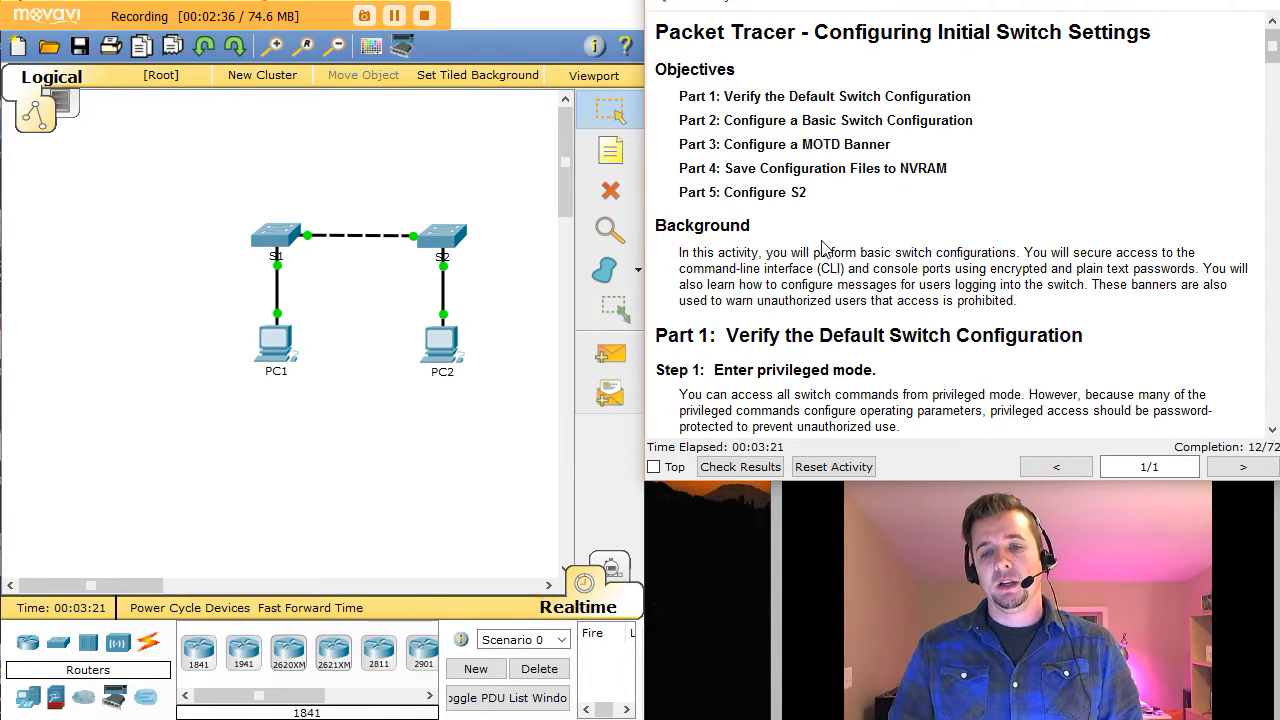
Step: Scroll through the instructions' background to the step about opening S1's CLI
scroll(872, 230, down, 1)
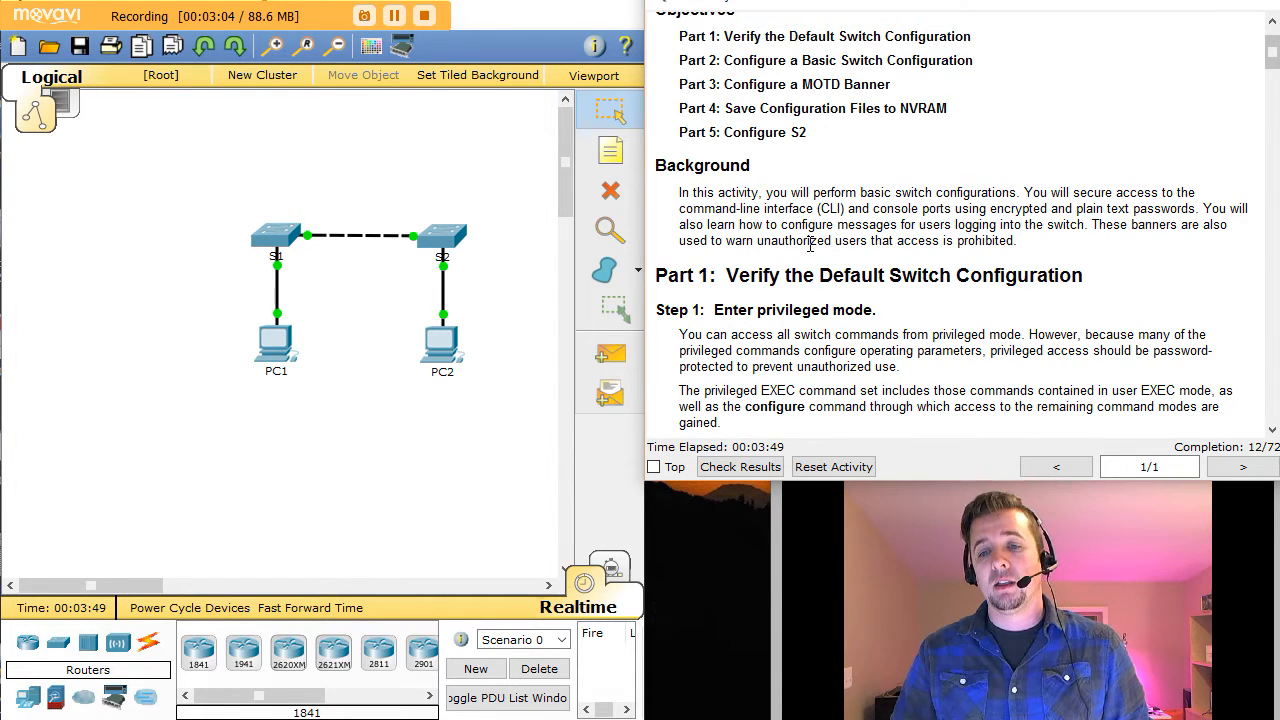
drag(808, 241, 1019, 243)
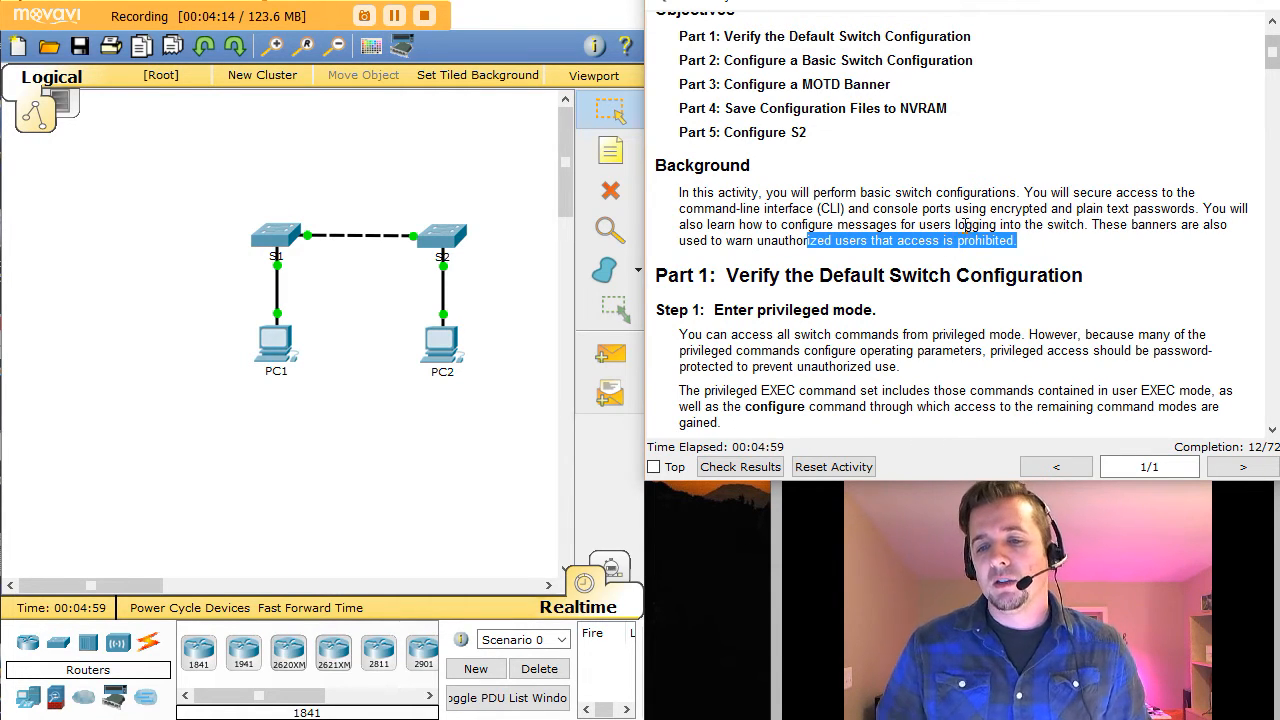
click(964, 320)
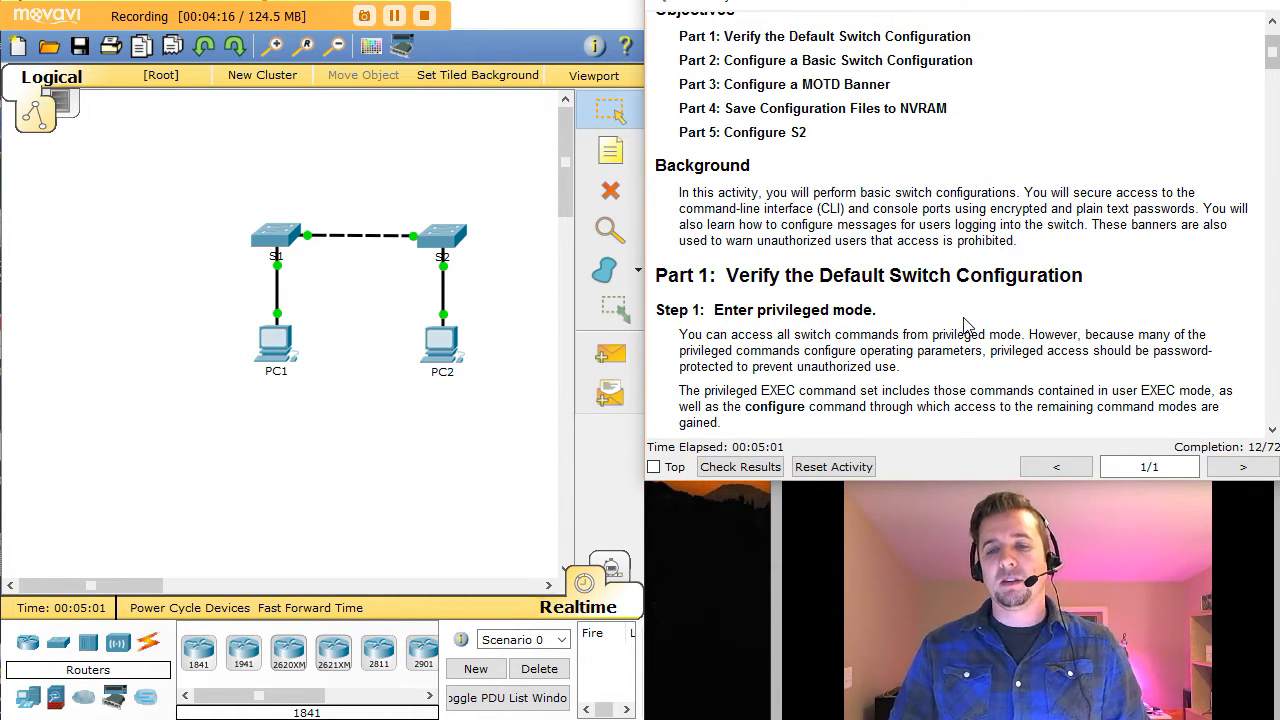
scroll(964, 320, down, 2)
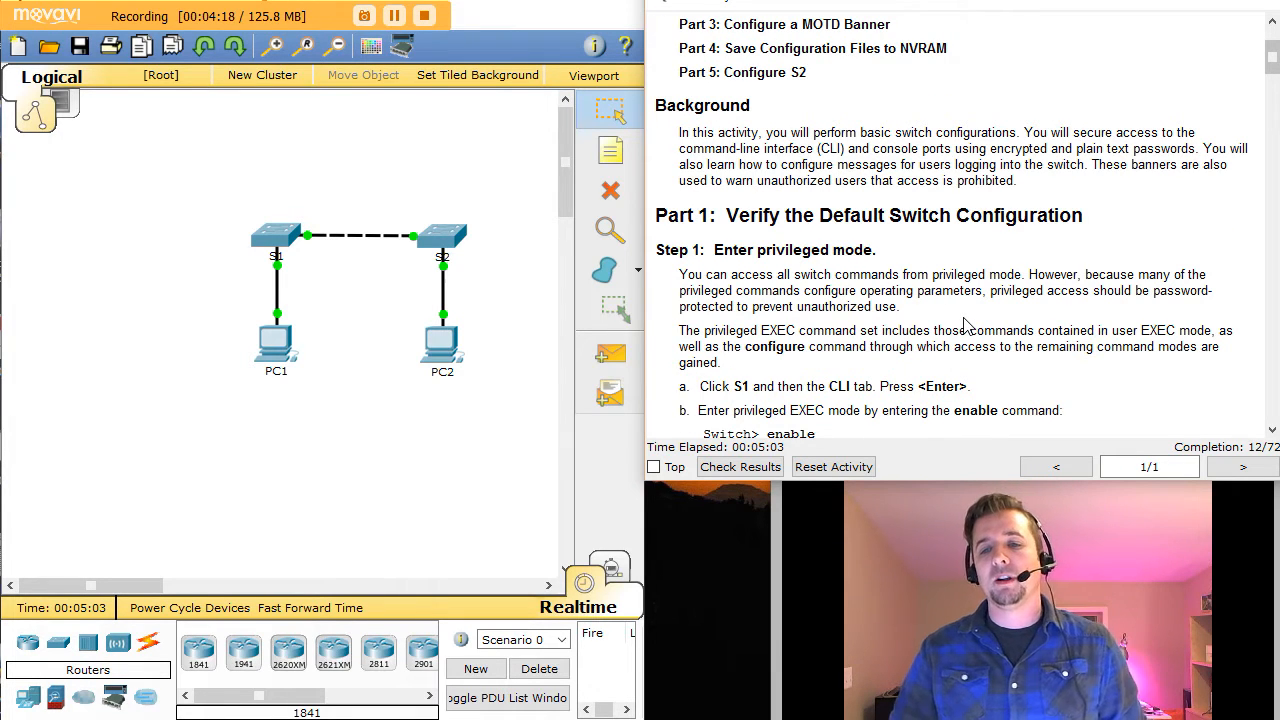
scroll(964, 322, down, 2)
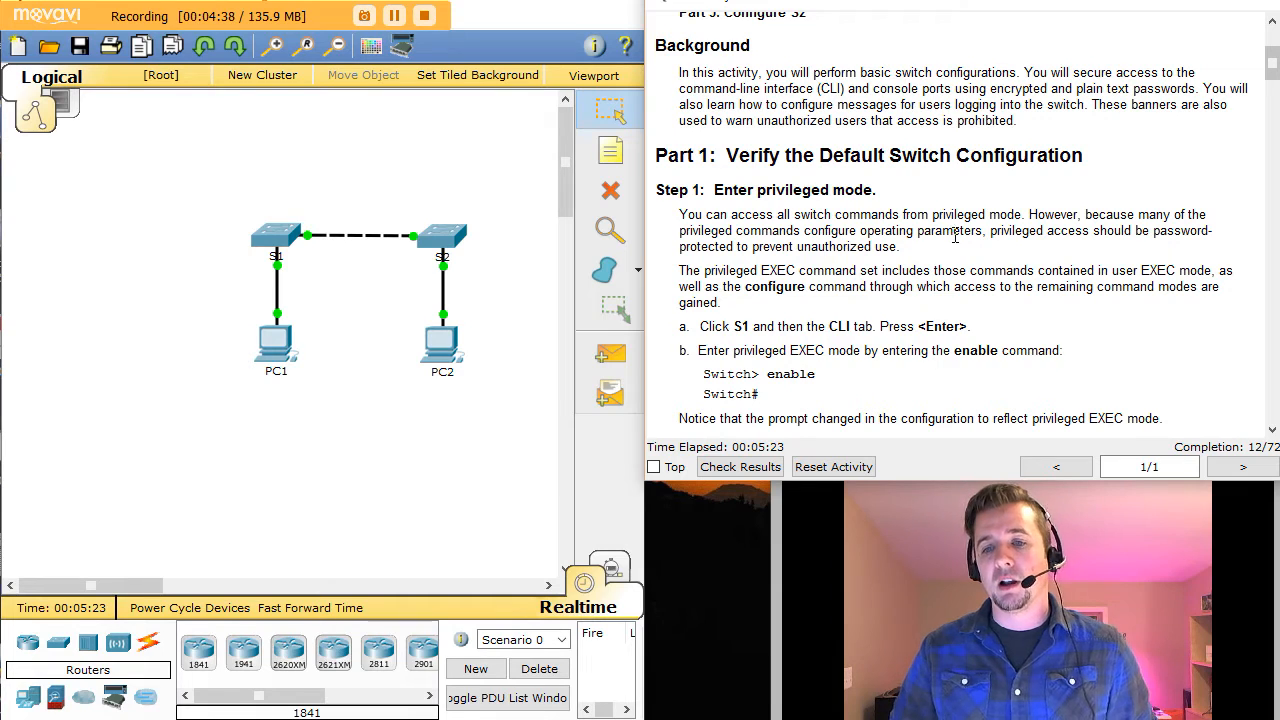
scroll(967, 232, down, 1)
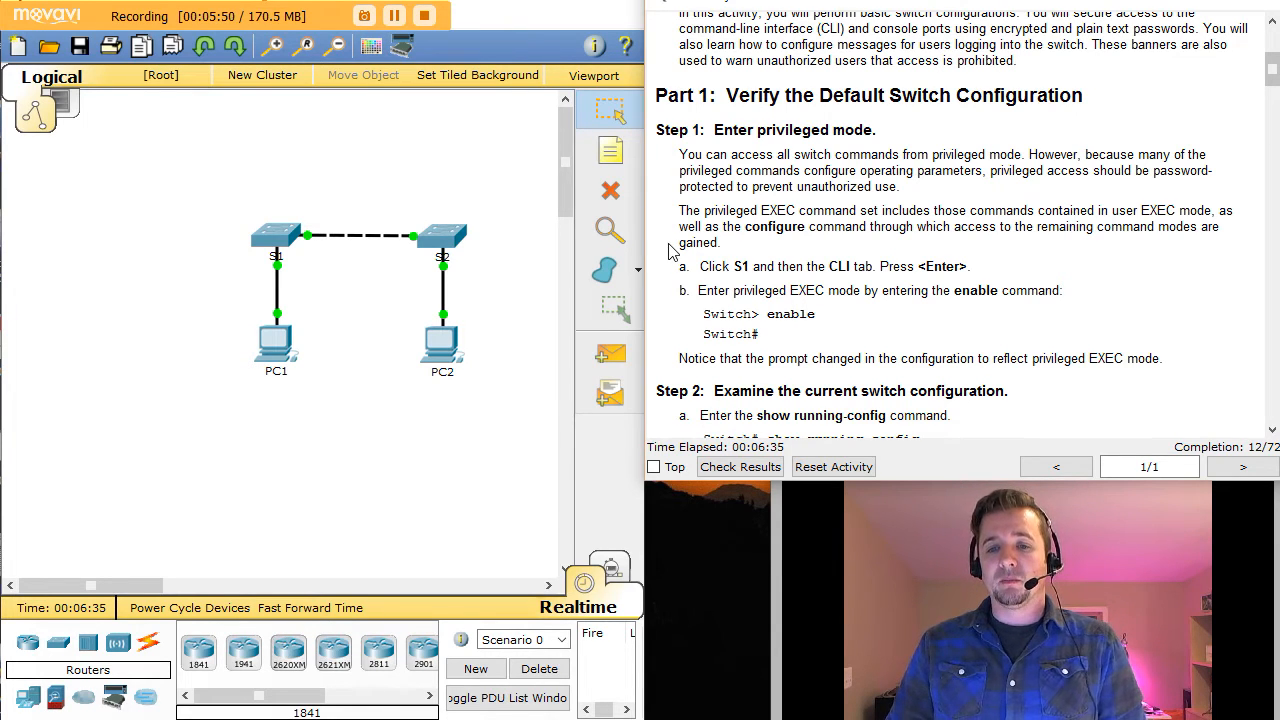
drag(697, 266, 968, 268)
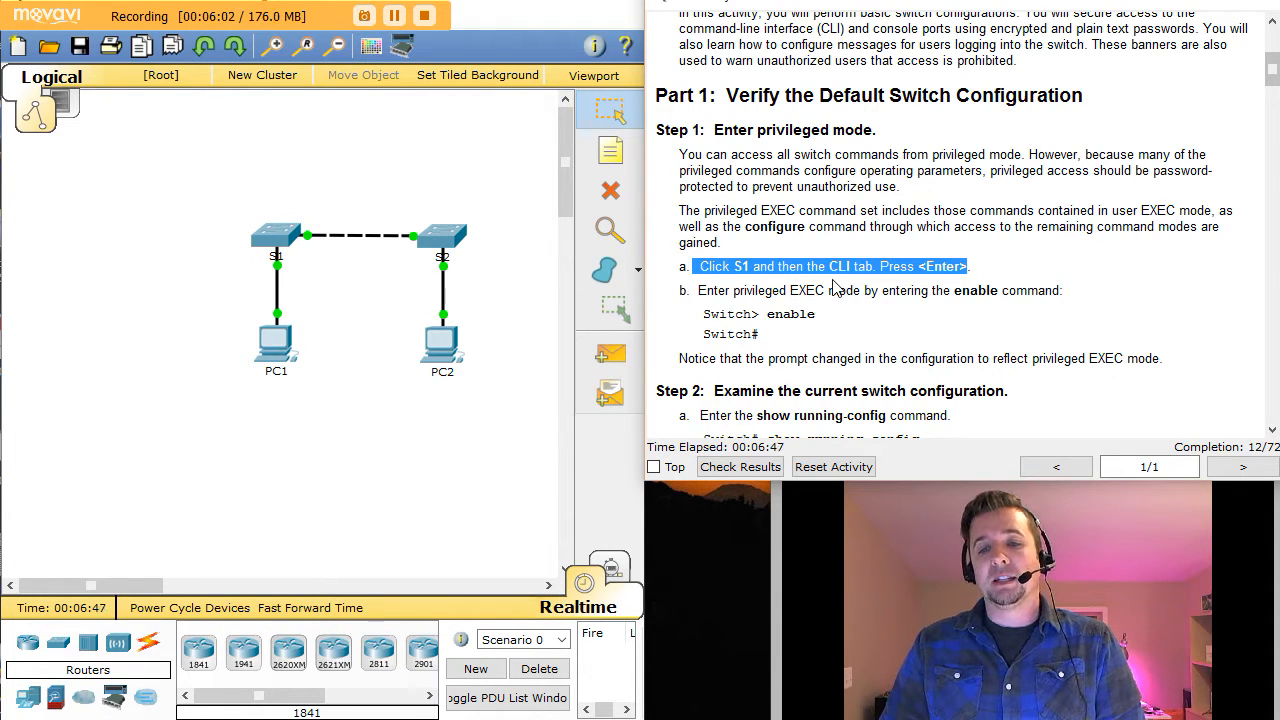
Step: Open switch S1's device window, reposition it, and show its CLI tab
click(276, 236)
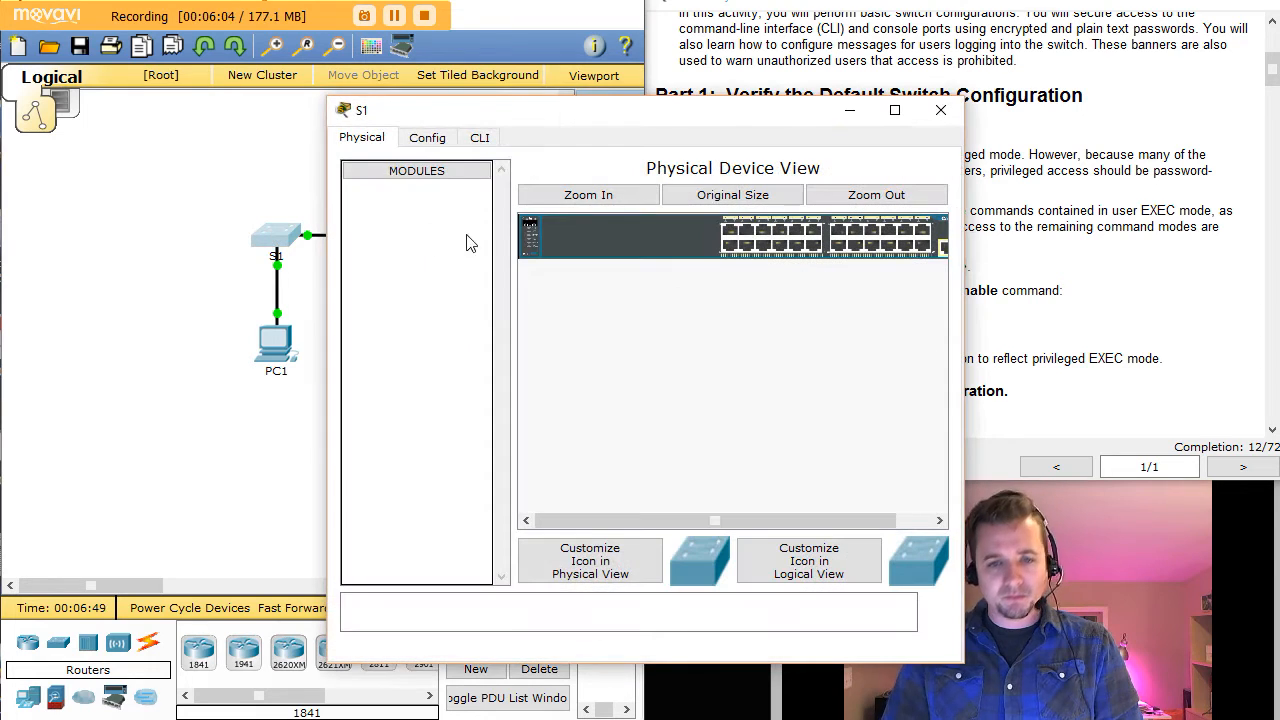
drag(490, 118, 250, 102)
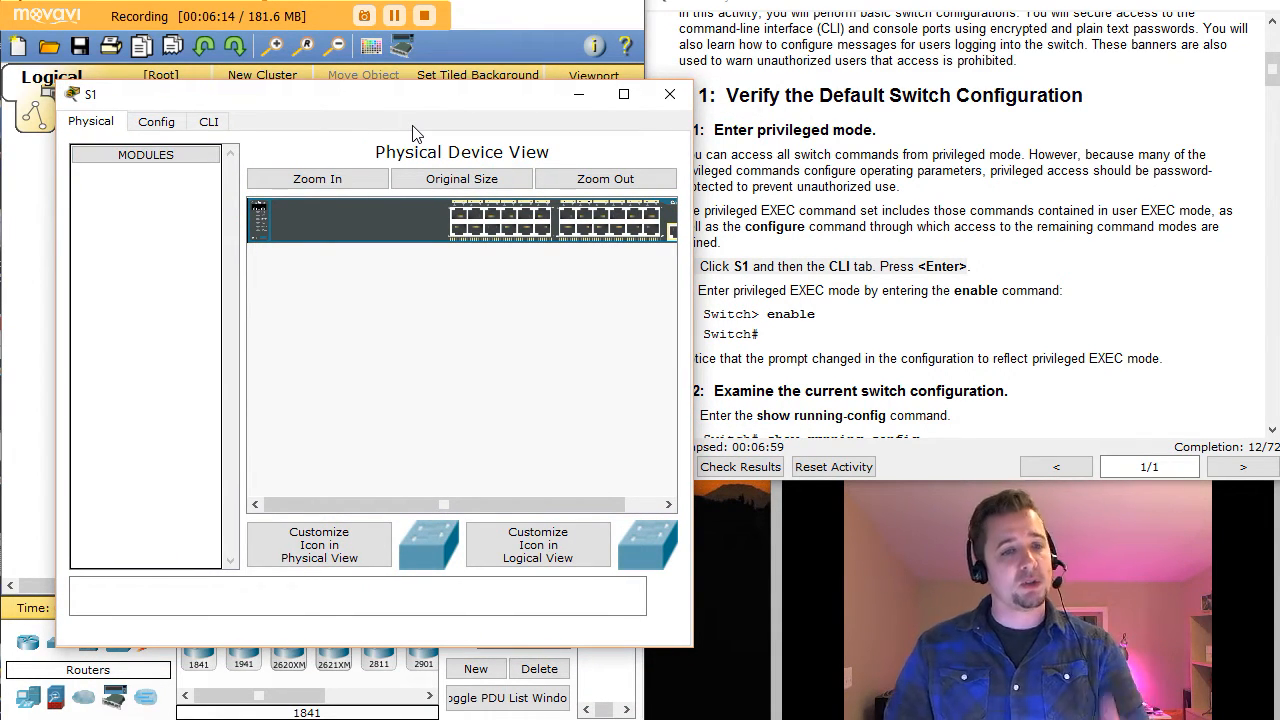
click(208, 126)
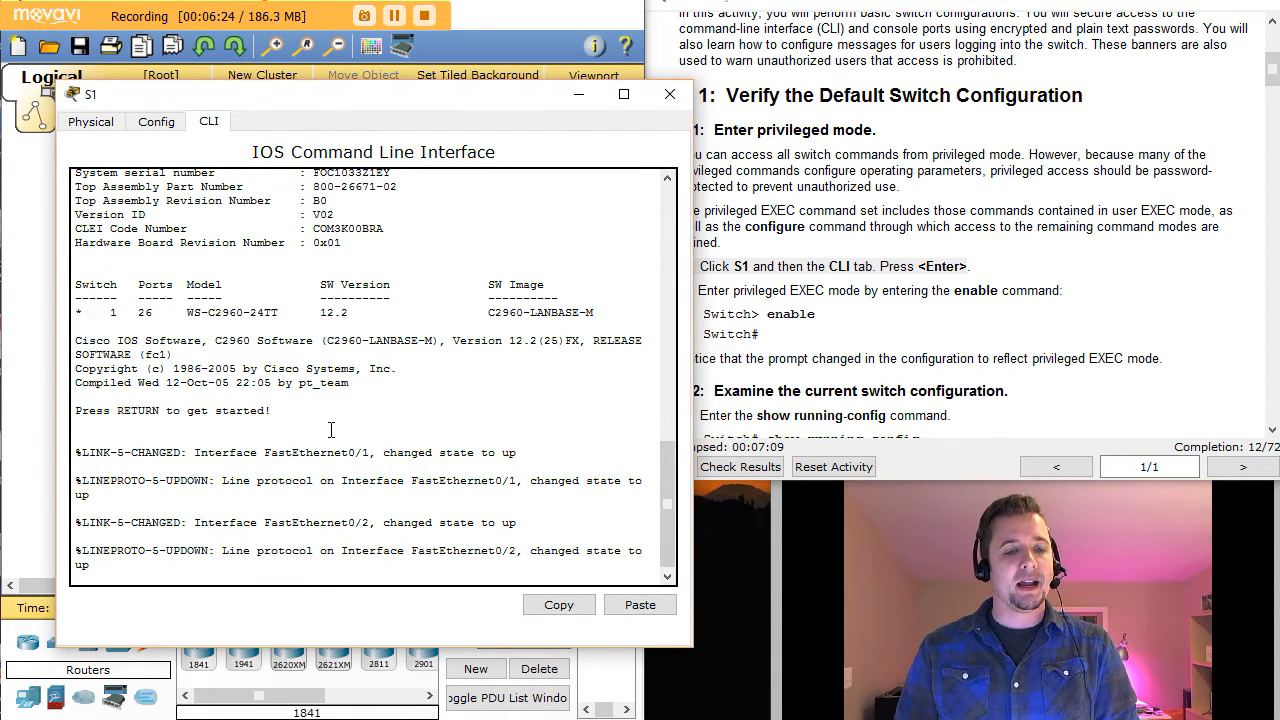
Step: Wake S1's console and run enable to reach the Switch# privileged prompt
key(Return)
key(Return)
key(Return)
key(Return)
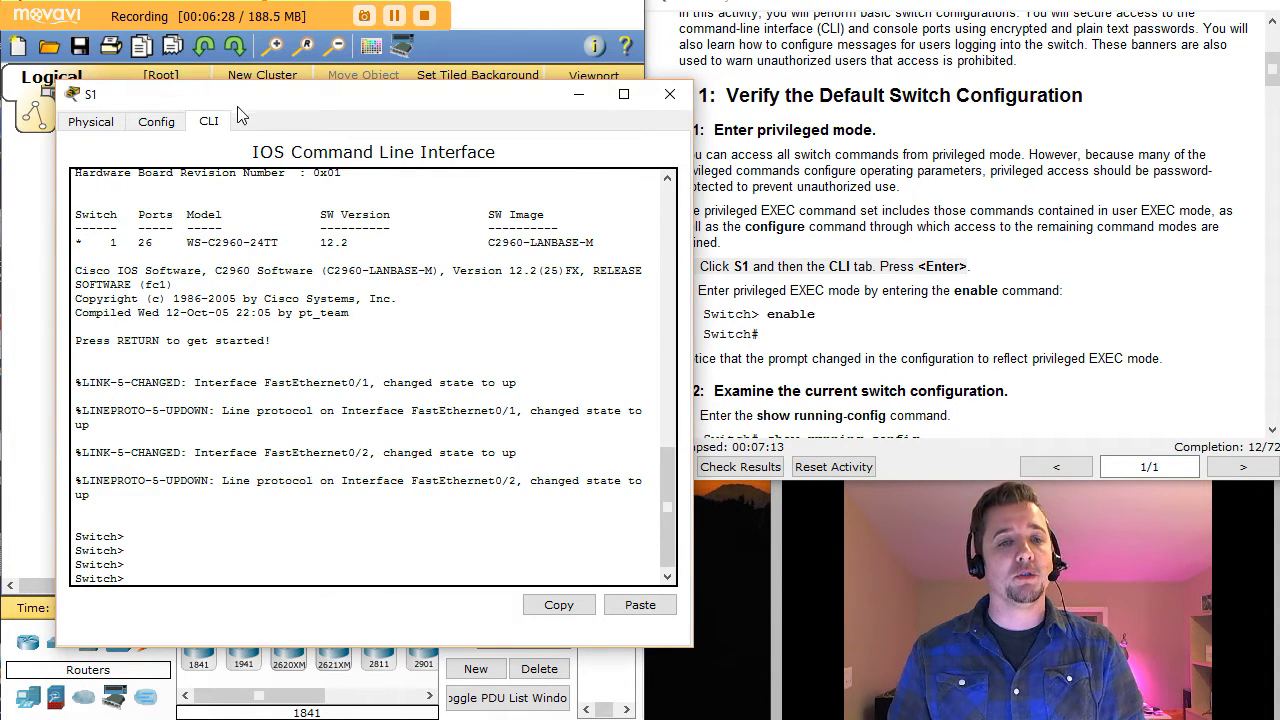
drag(241, 90, 205, 55)
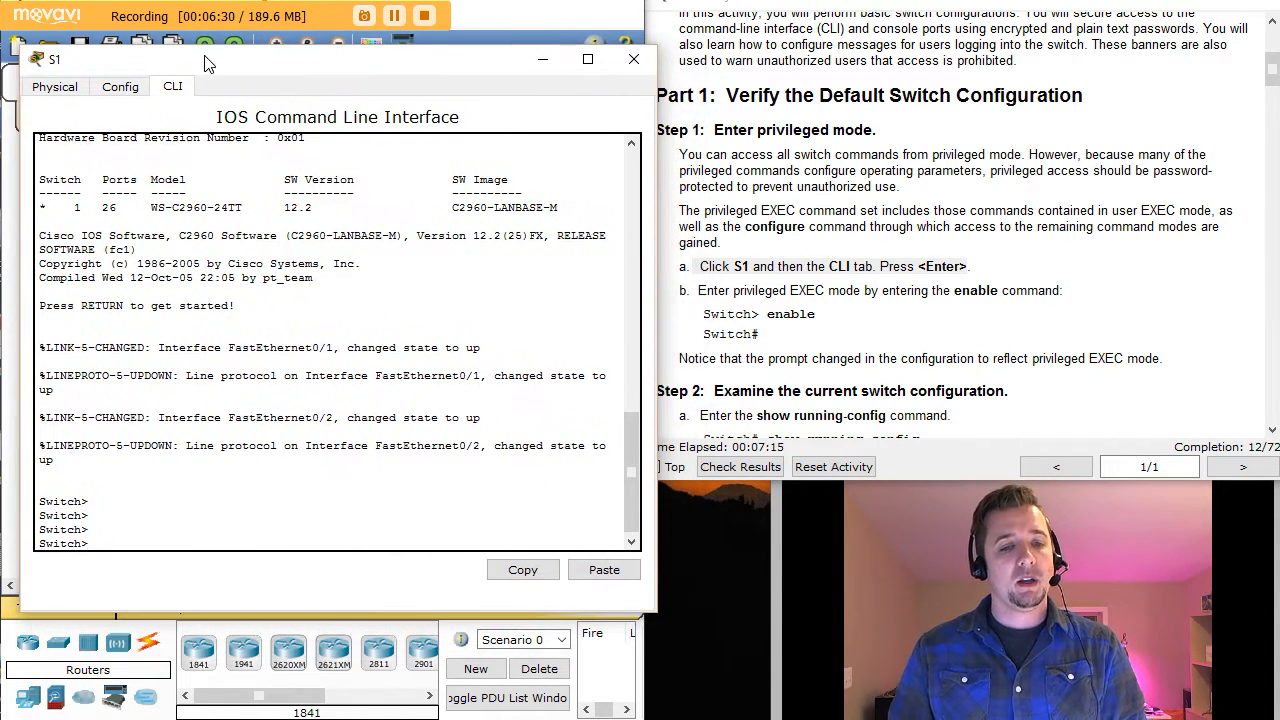
text(en)
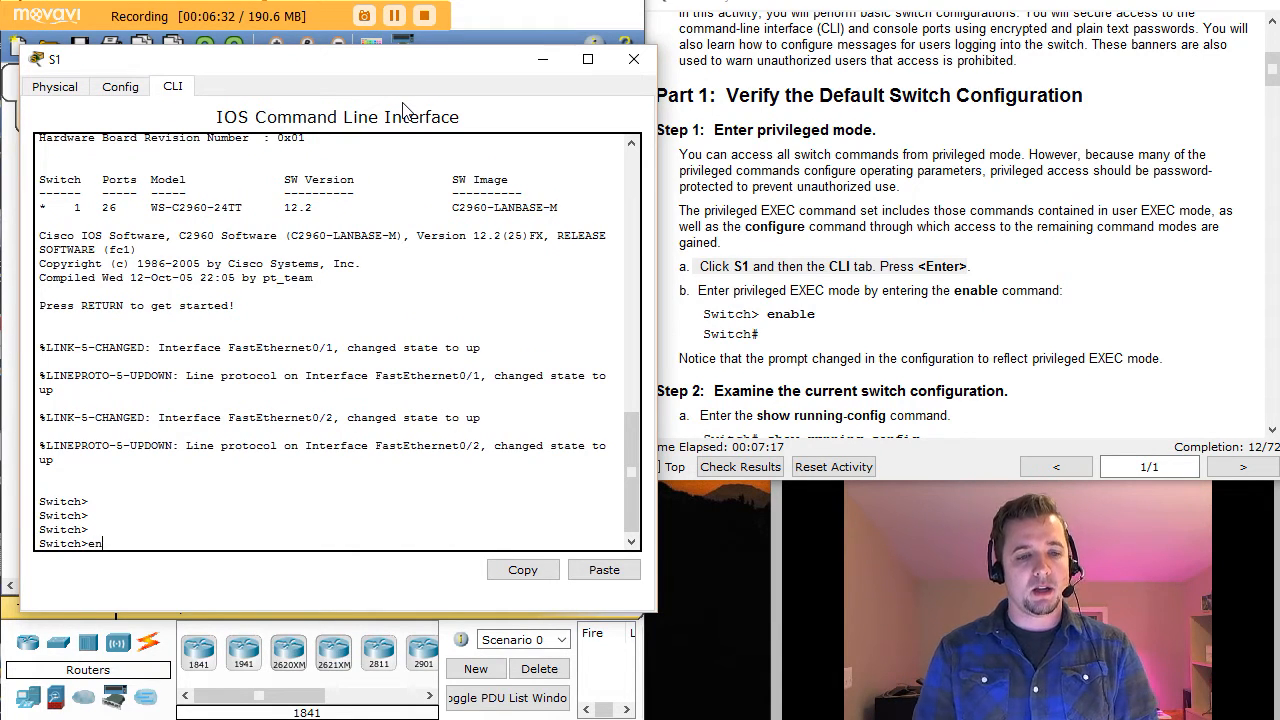
key(Tab)
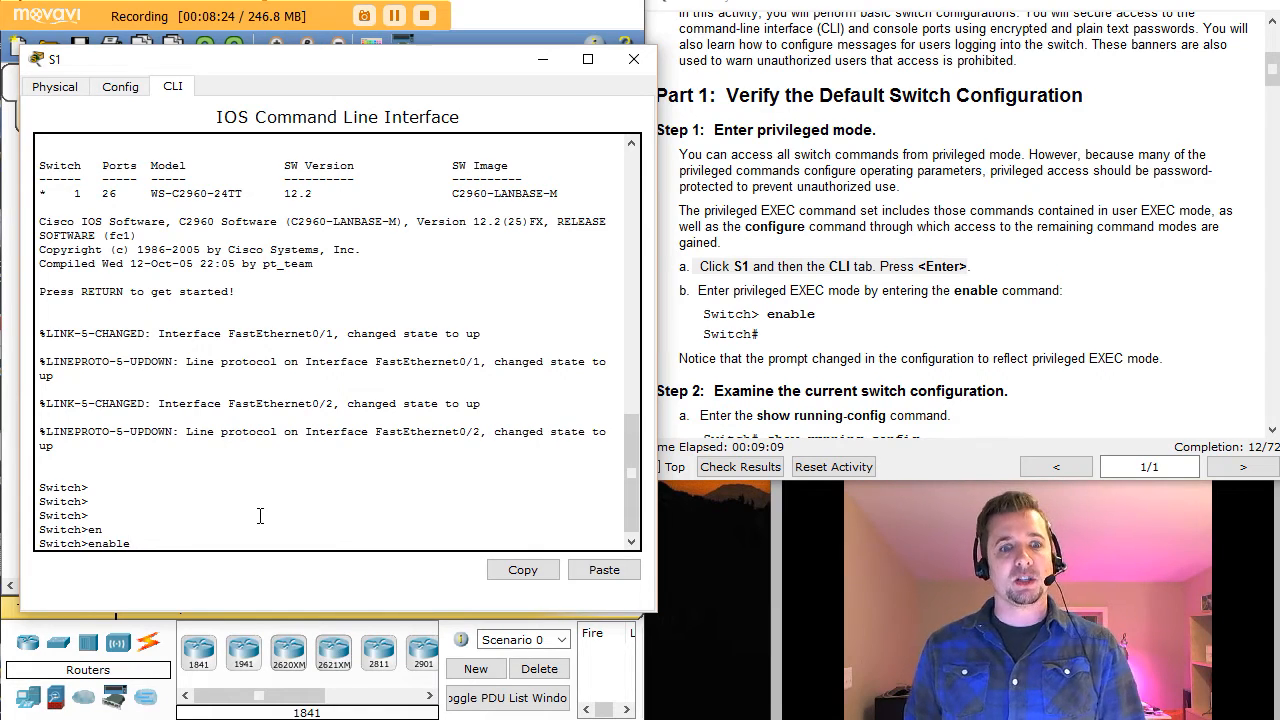
key(Return)
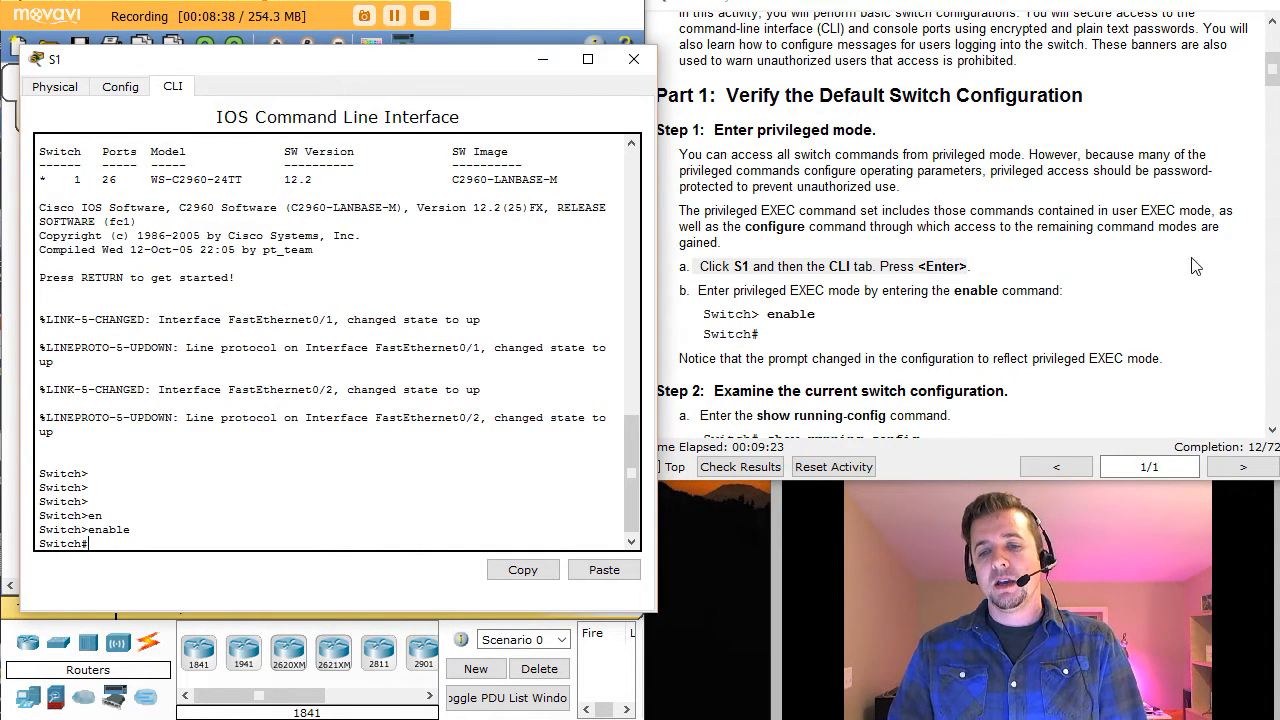
click(1031, 361)
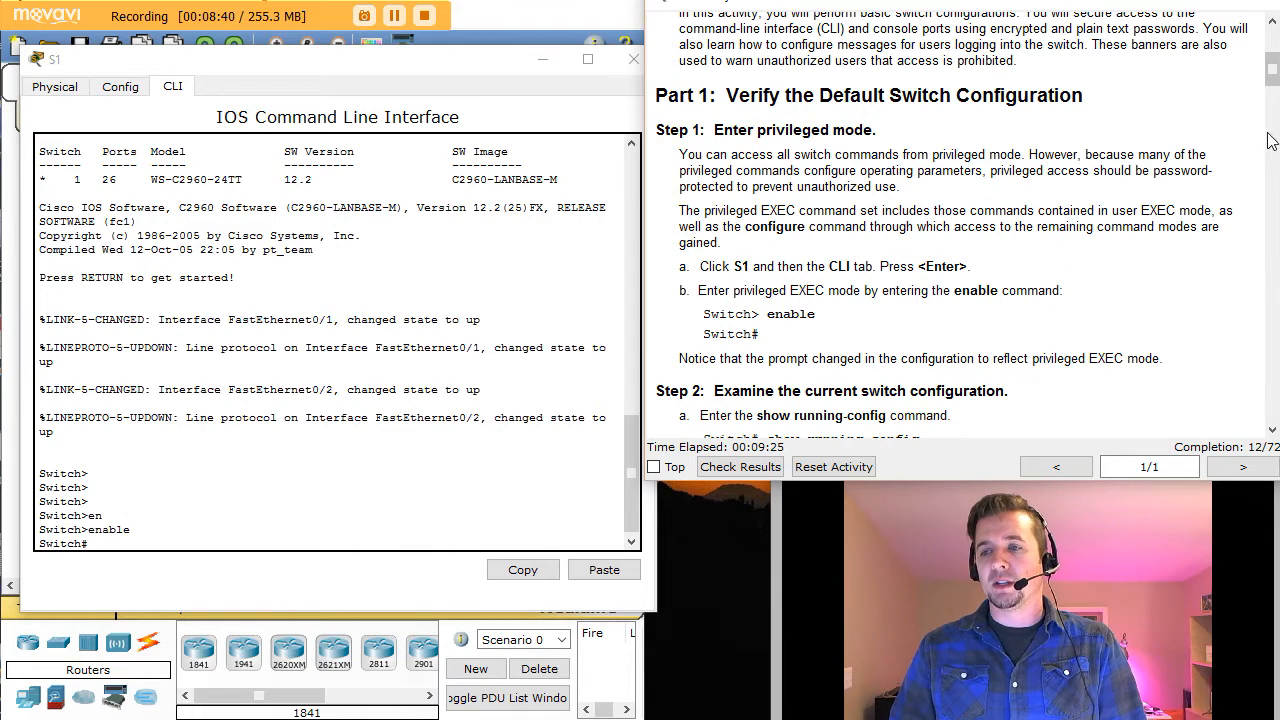
Step: Bring the Step 2 running-config questions into view, then refocus S1's command line
click(1272, 430)
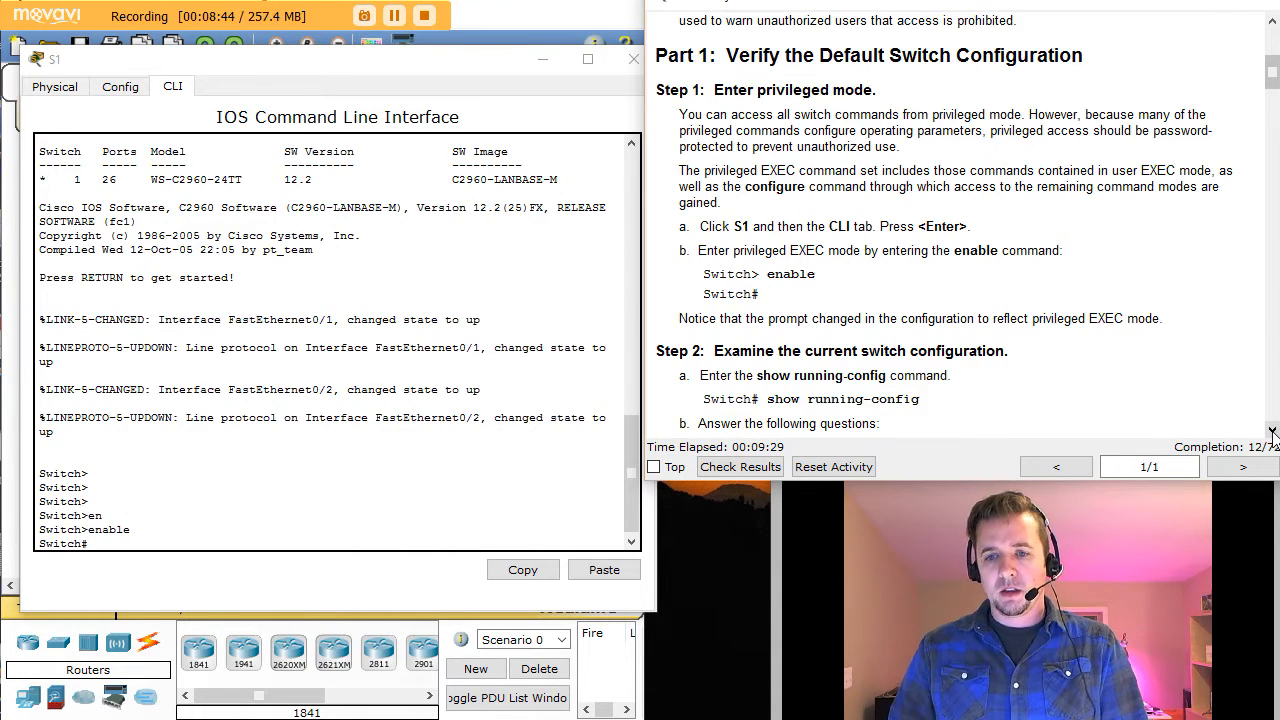
click(1272, 430)
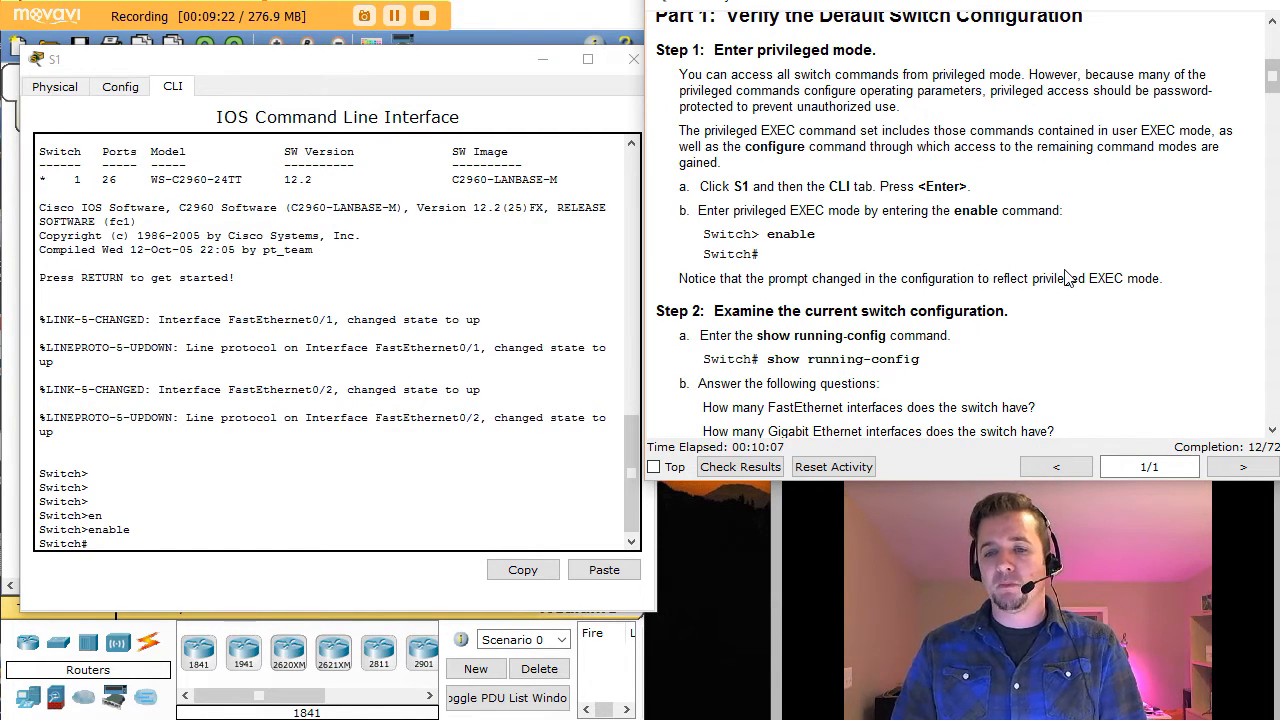
scroll(1065, 278, down, 1)
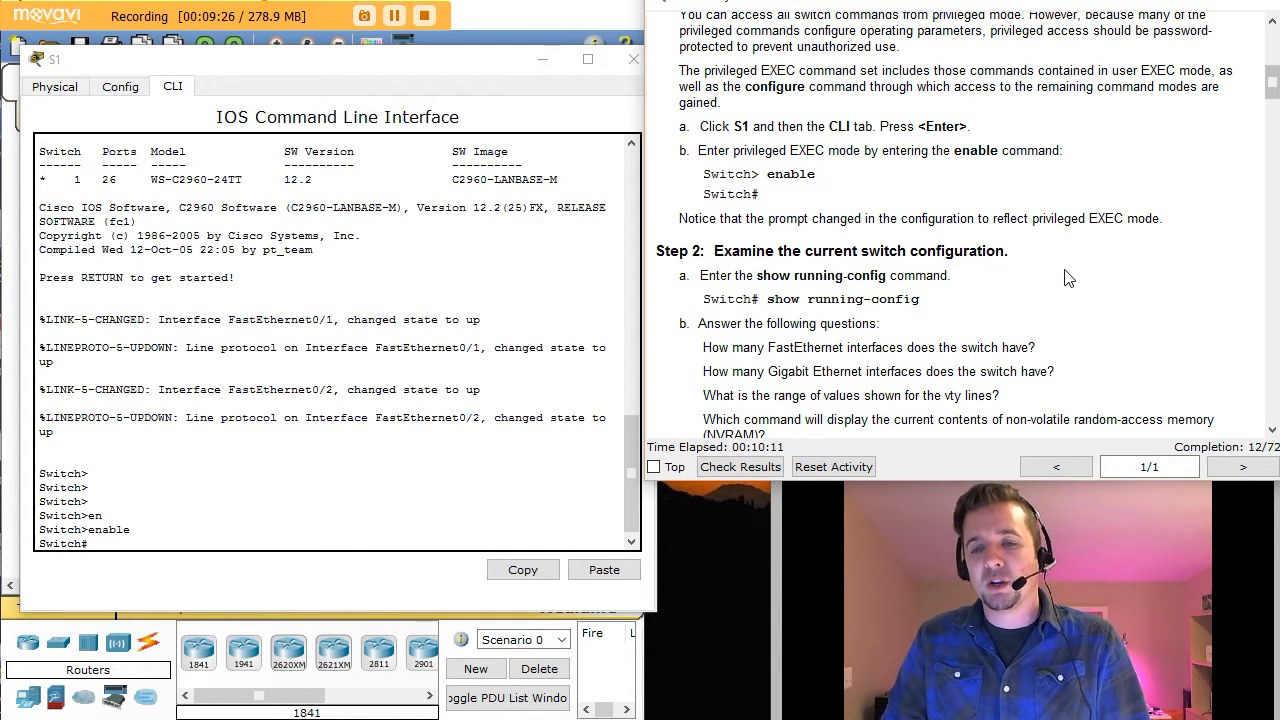
click(110, 545)
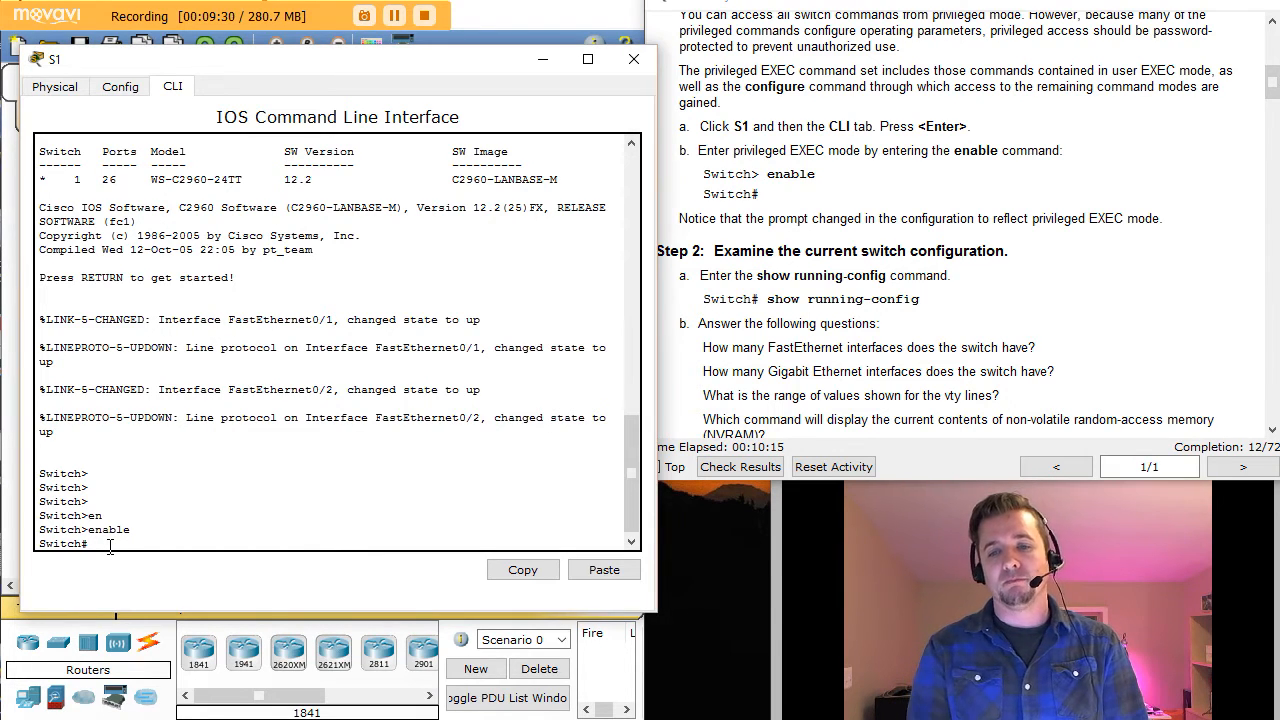
Step: Run show running-config on S1, paging through it to count FastEthernet and GigabitEthernet interfaces
text(show run)
key(Tab)
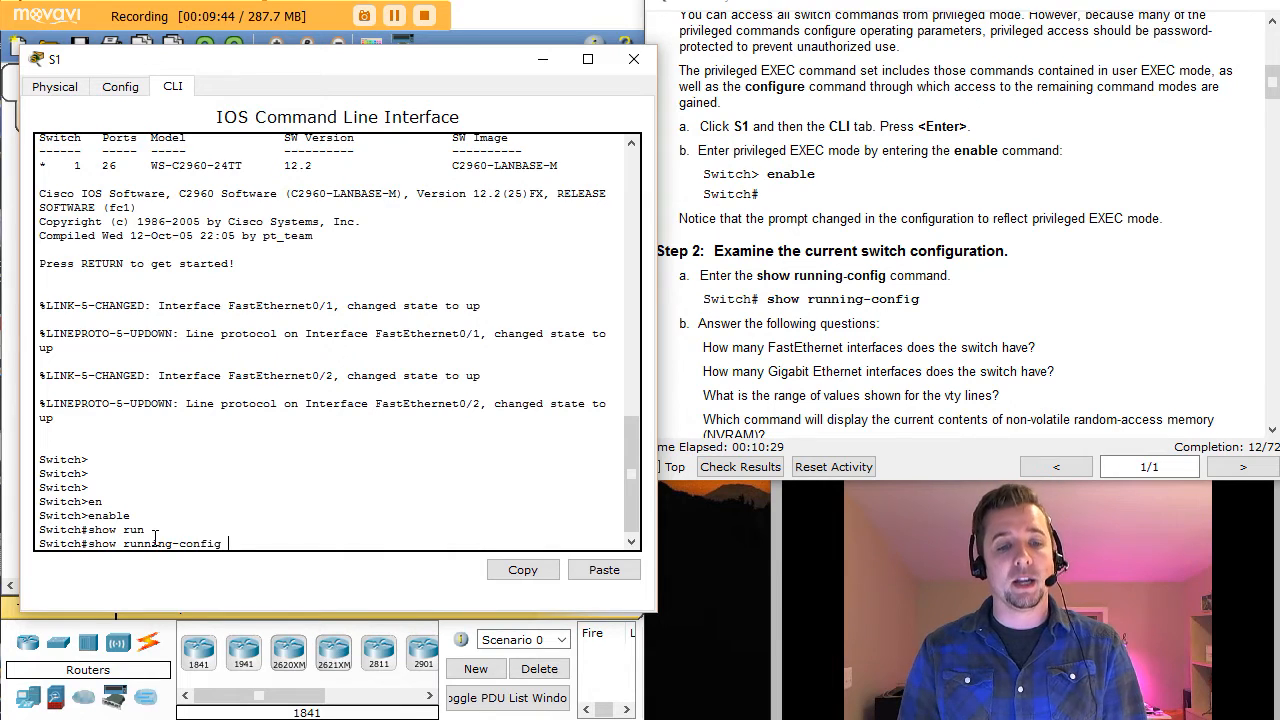
key(Return)
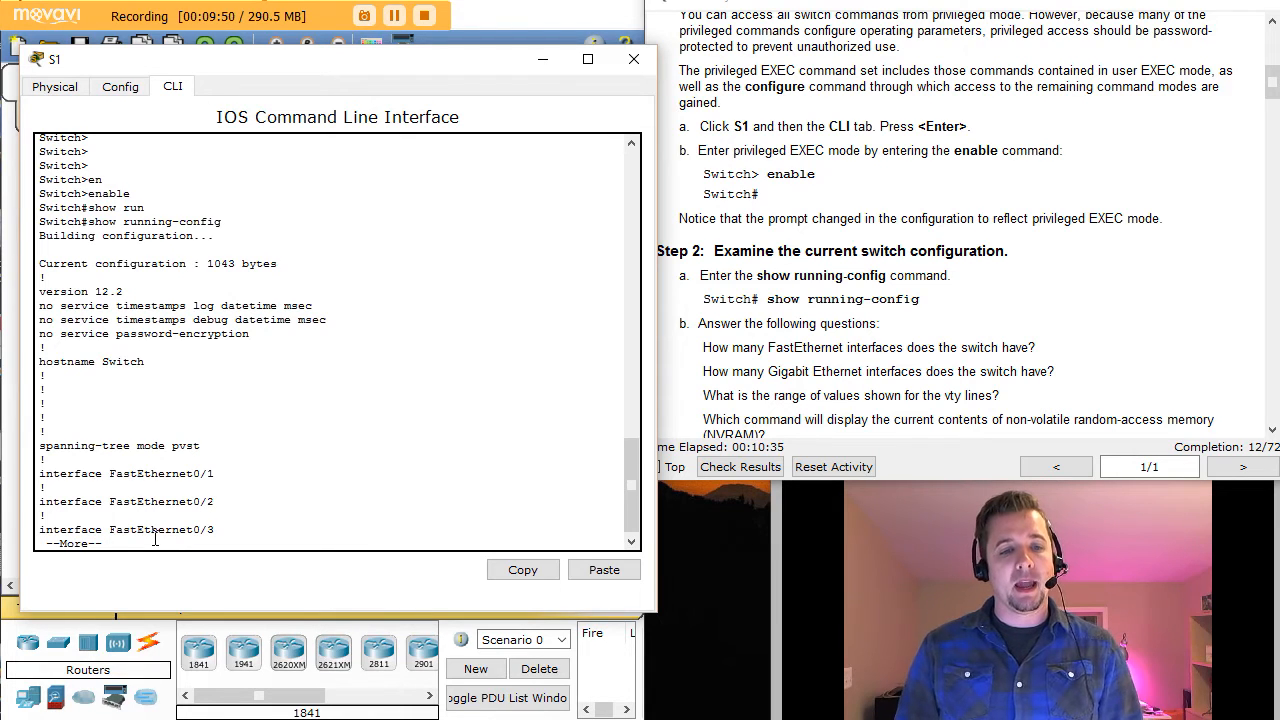
key(space)
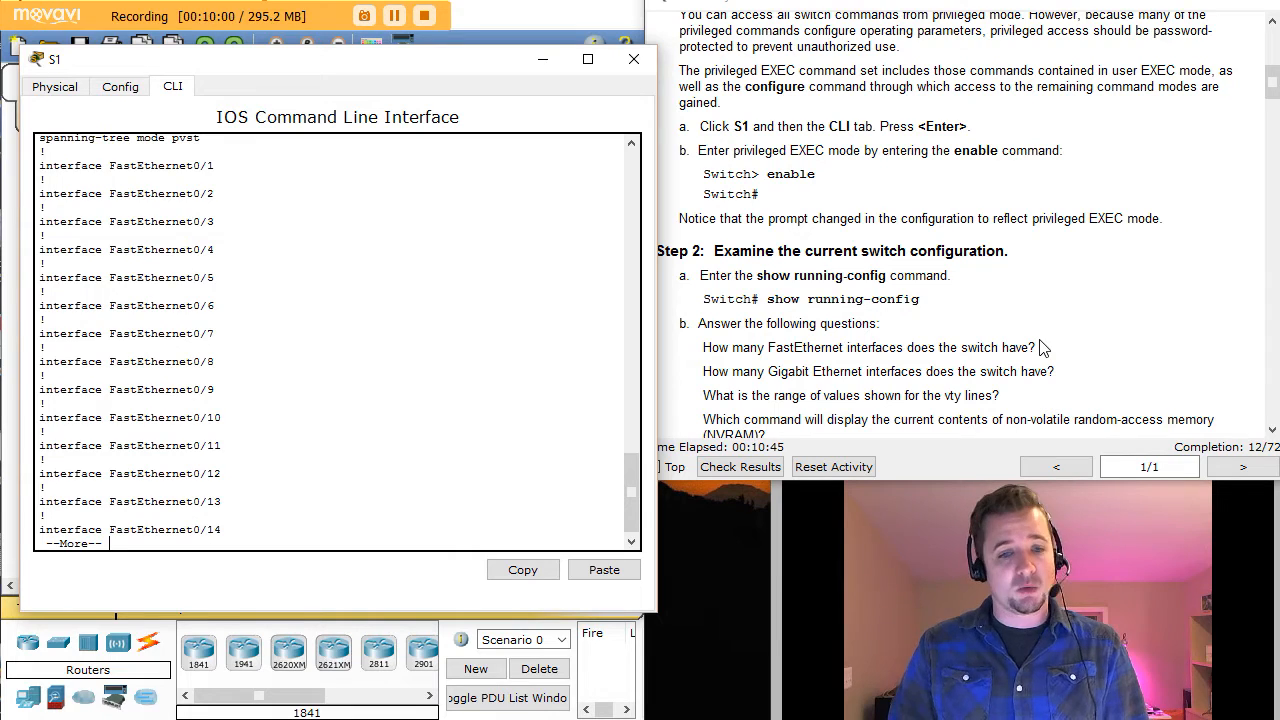
key(space)
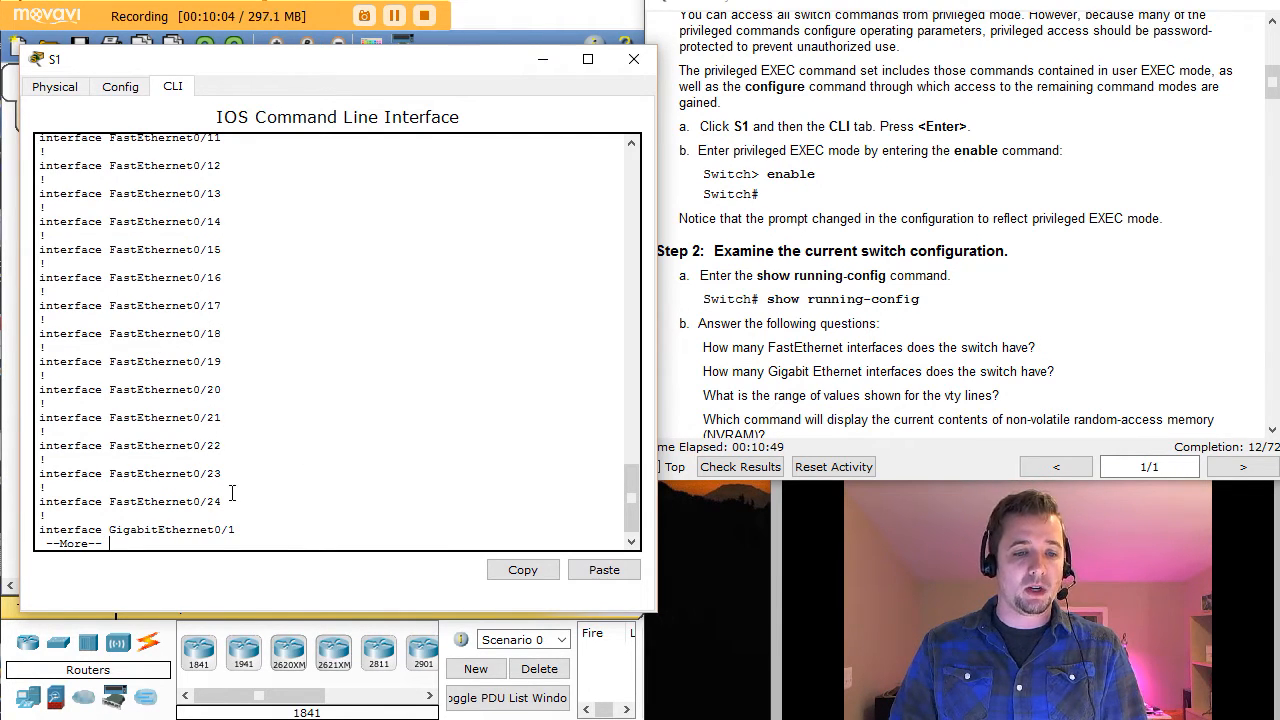
drag(220, 502, 145, 490)
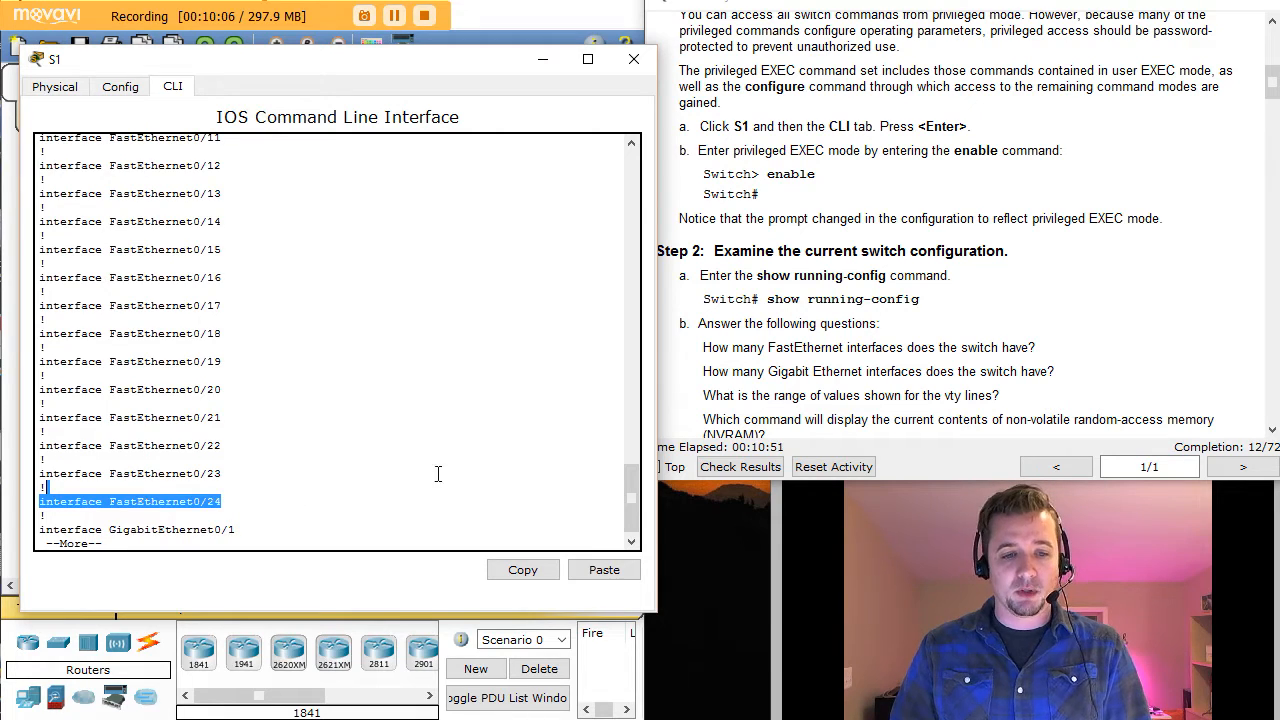
click(306, 470)
drag(796, 373, 868, 373)
click(262, 473)
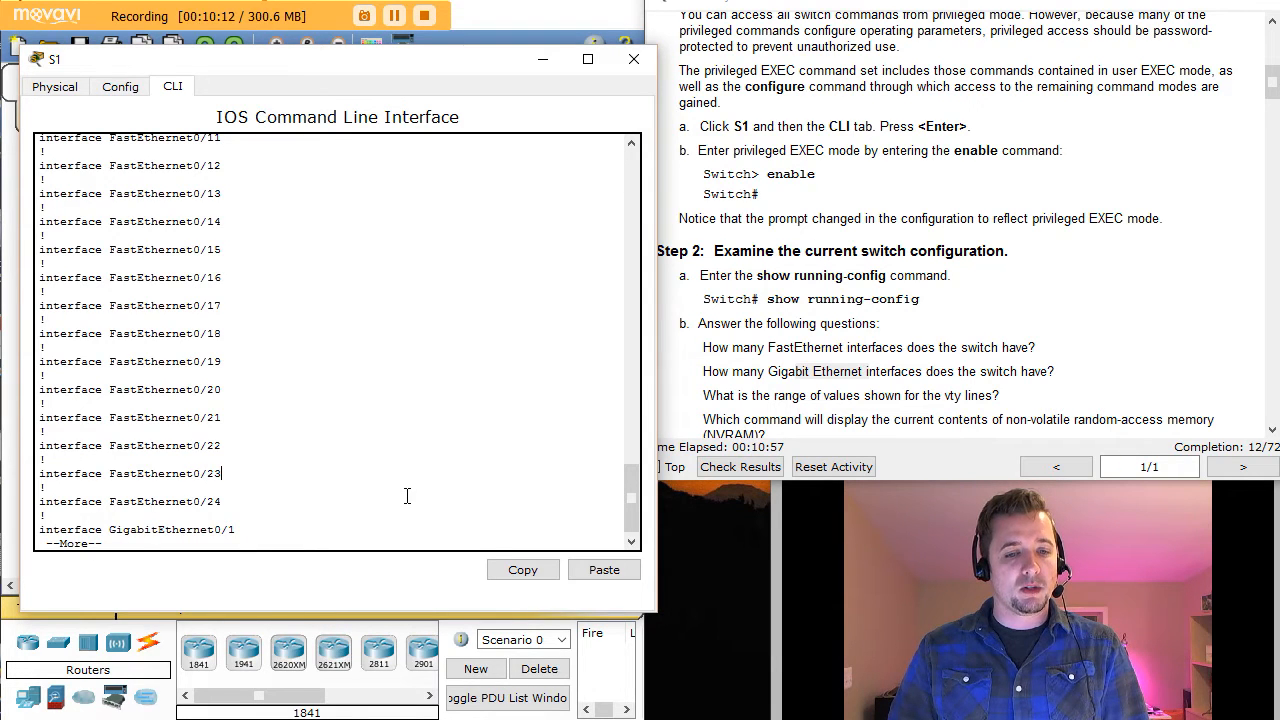
key(space)
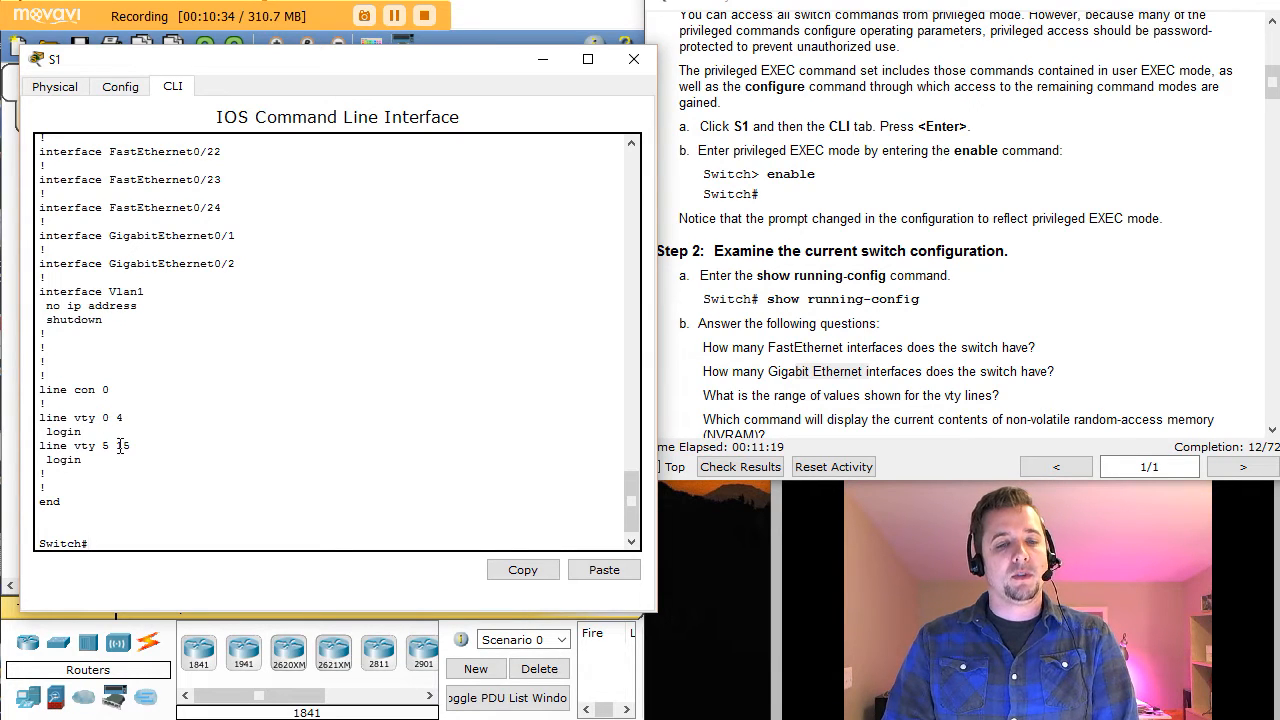
Step: Note the vty 0 4 and 5 15 lines and find the NVRAM contents question
drag(97, 422, 143, 449)
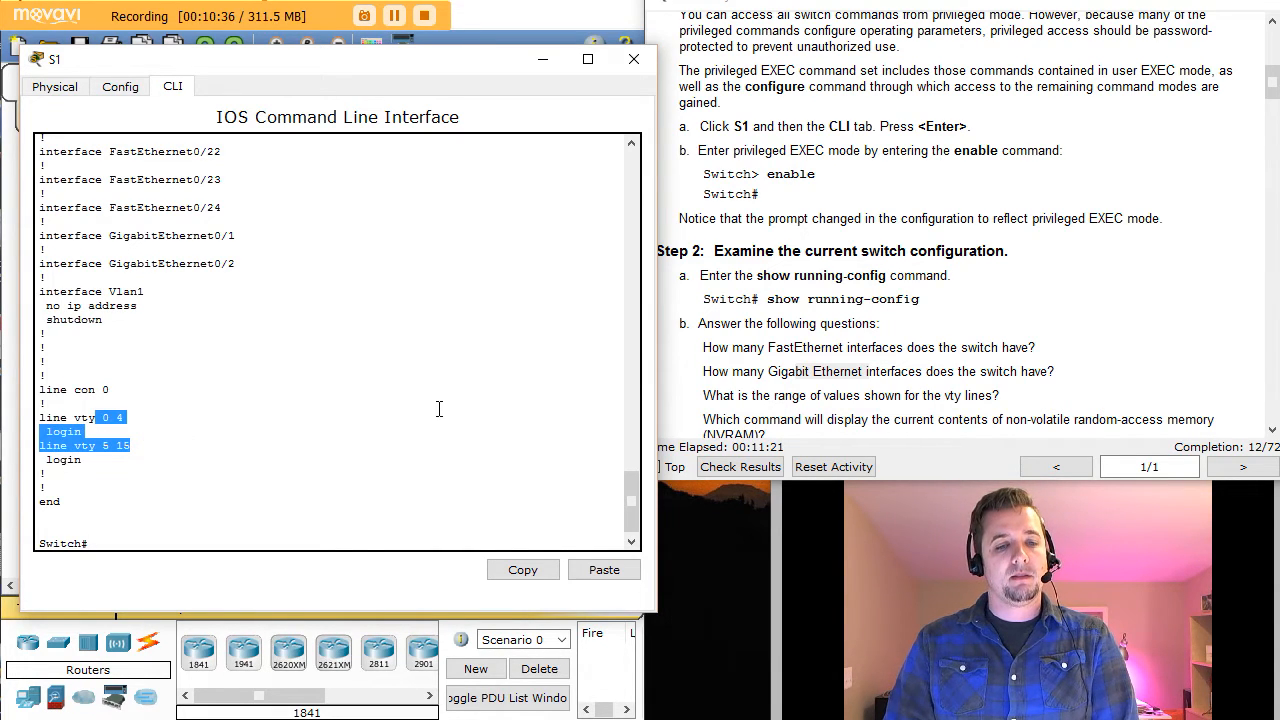
click(348, 420)
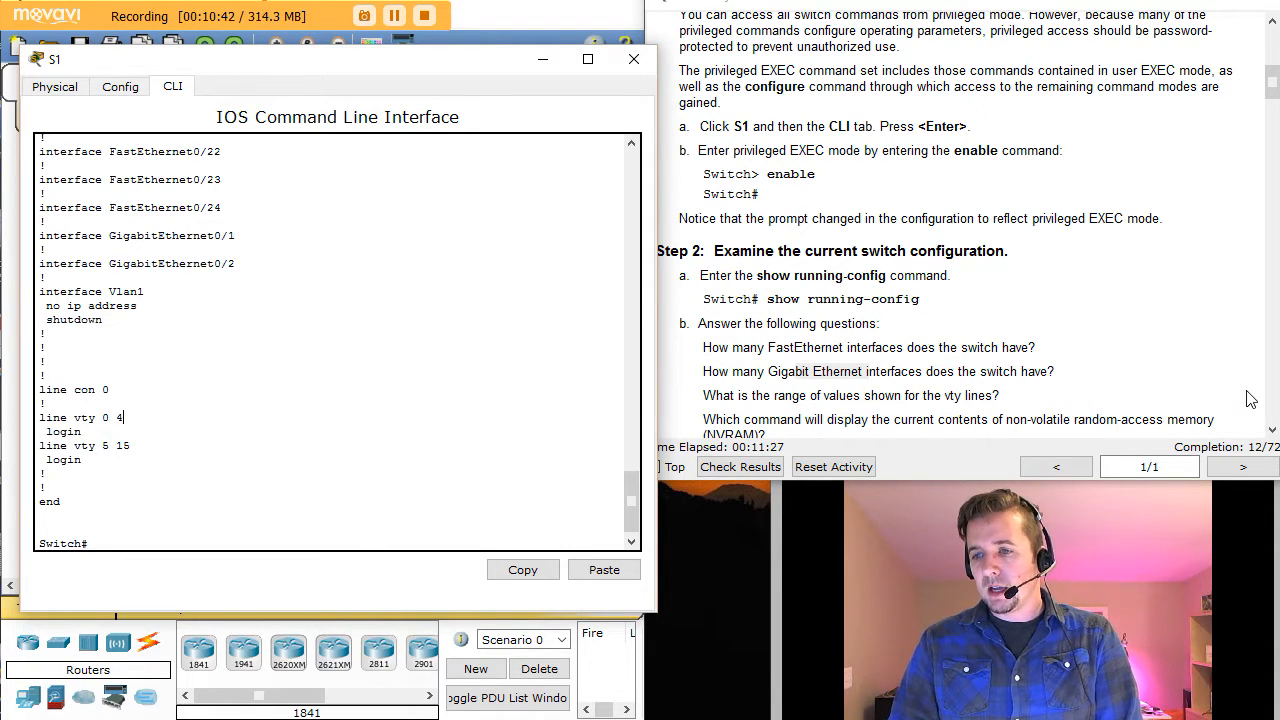
click(1272, 432)
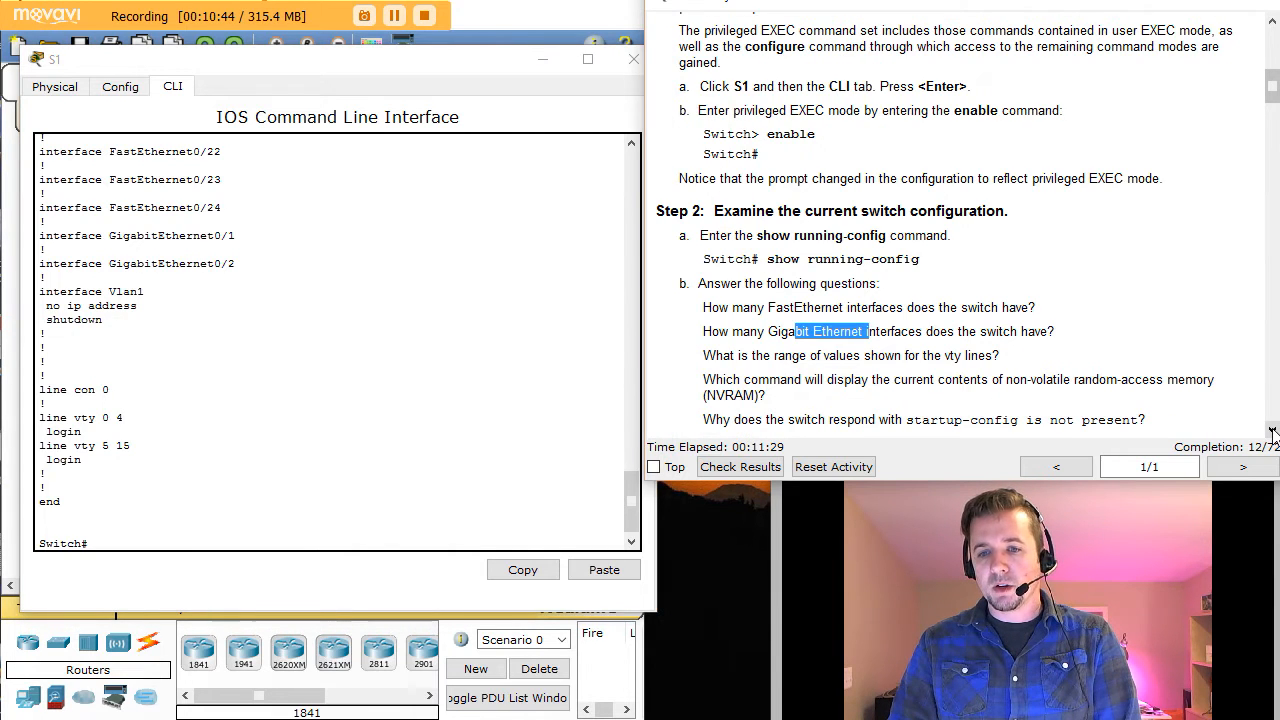
click(1272, 432)
drag(734, 340, 810, 351)
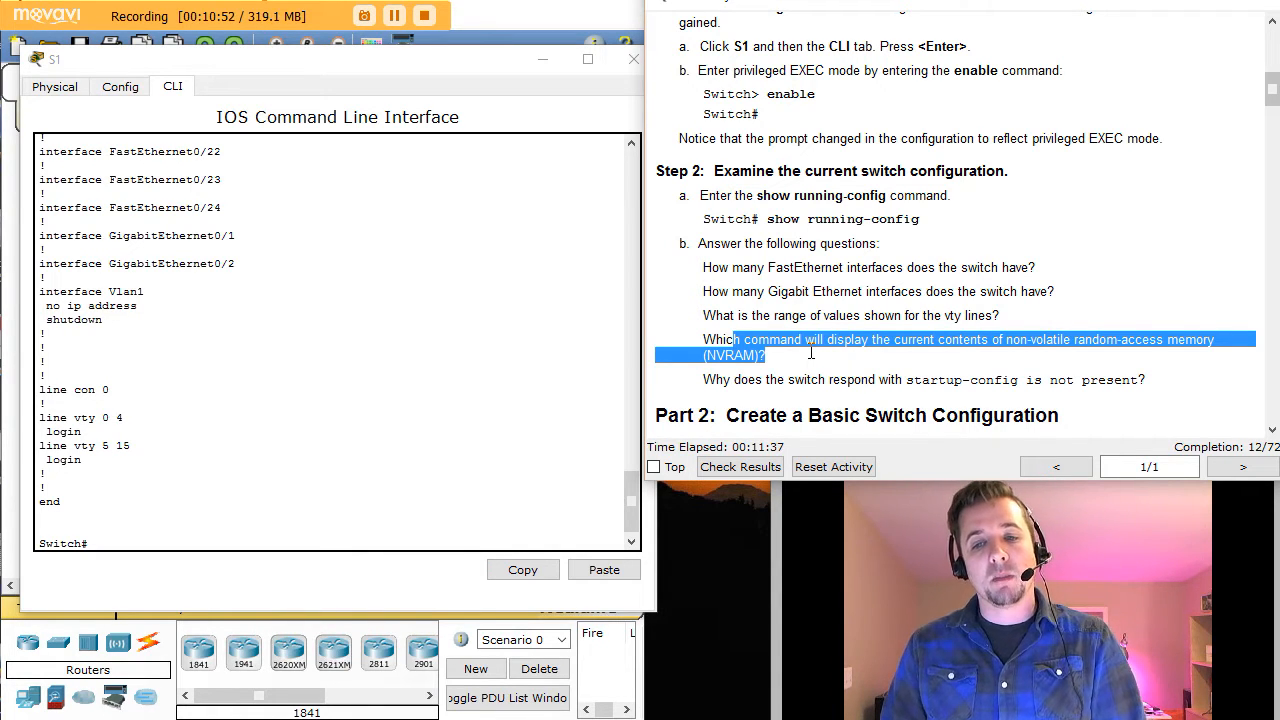
click(126, 536)
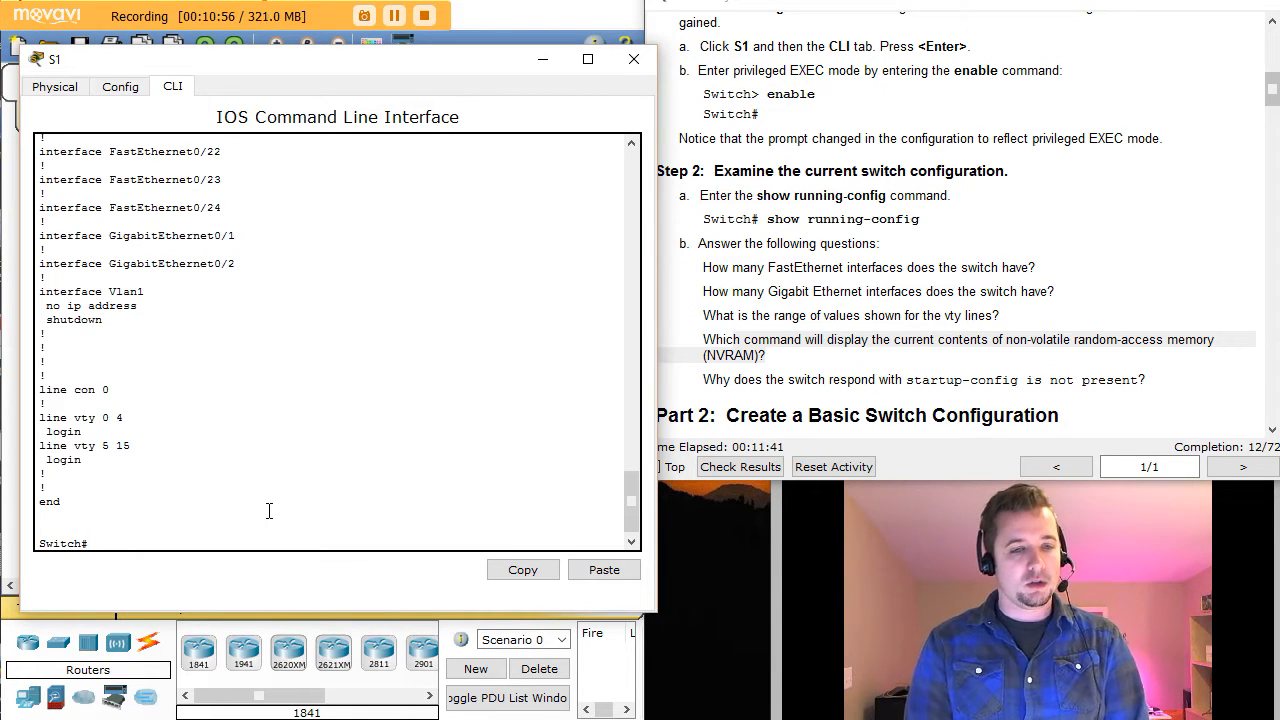
Step: Run show startup-config on S1
text(show s)
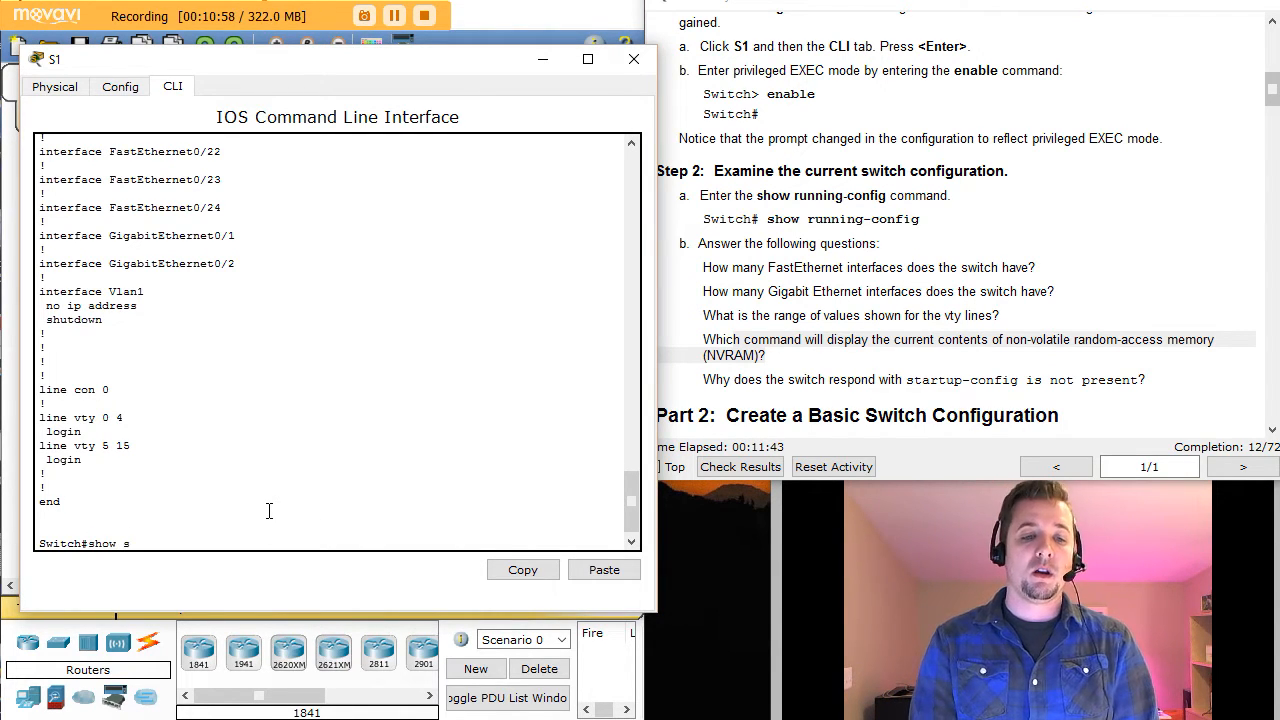
text(t)
key(Tab)
text(ar)
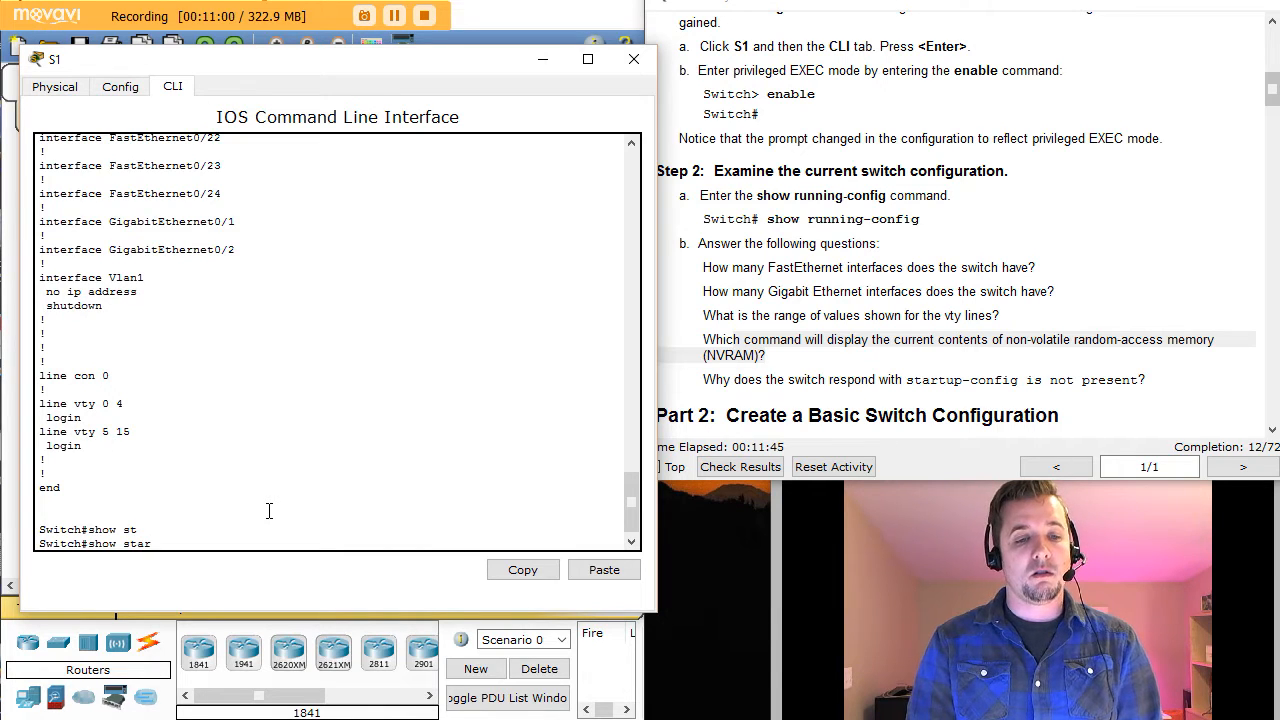
key(Tab)
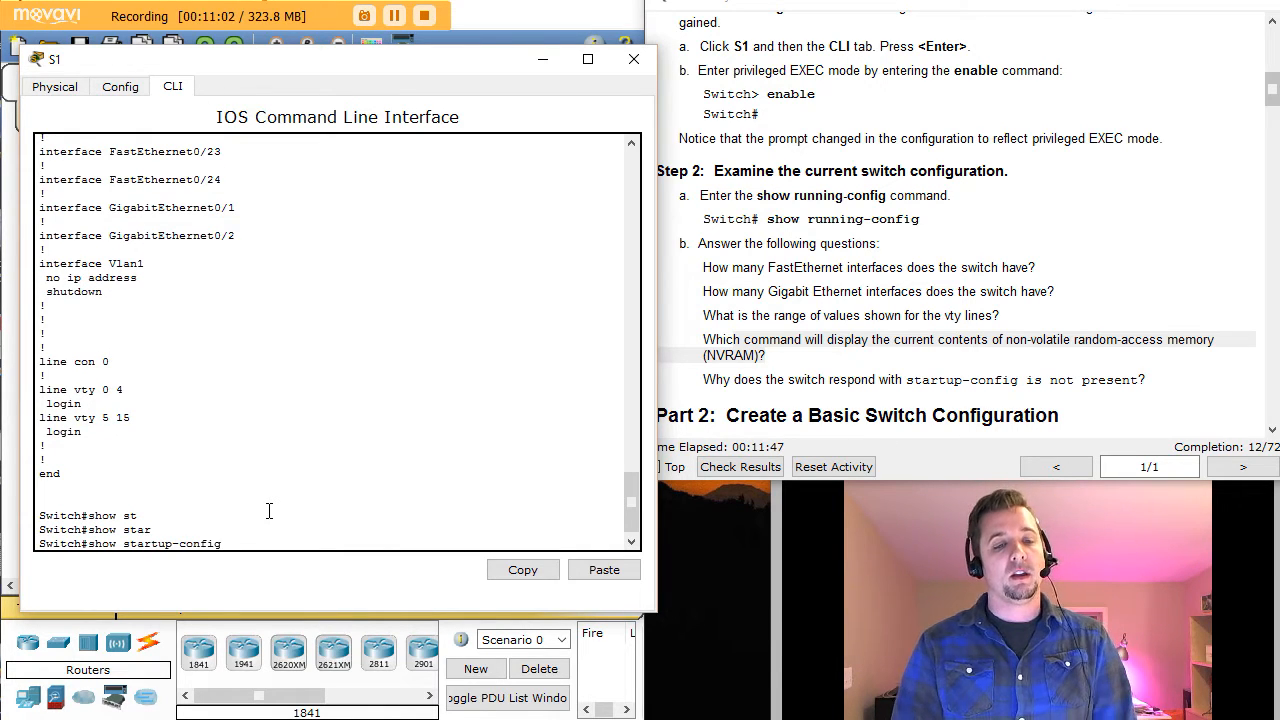
key(Return)
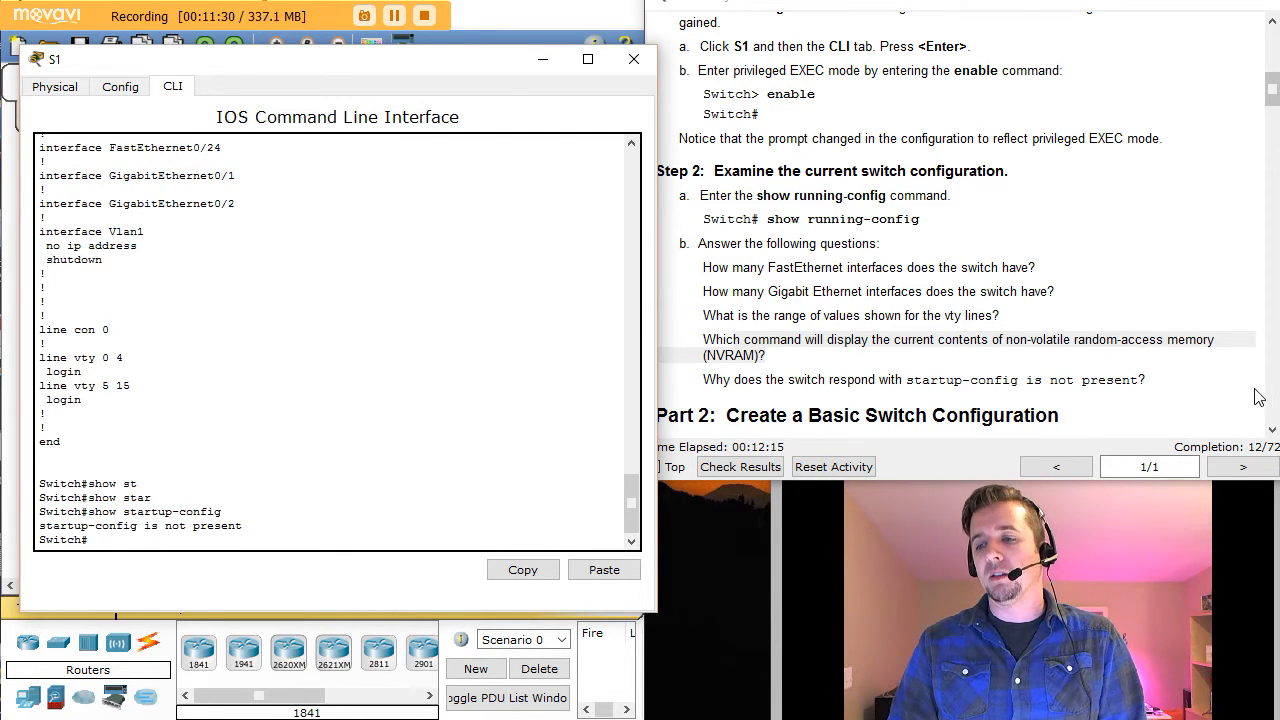
Step: Advance the instructions to Part 2 and refocus S1's command line
click(1273, 430)
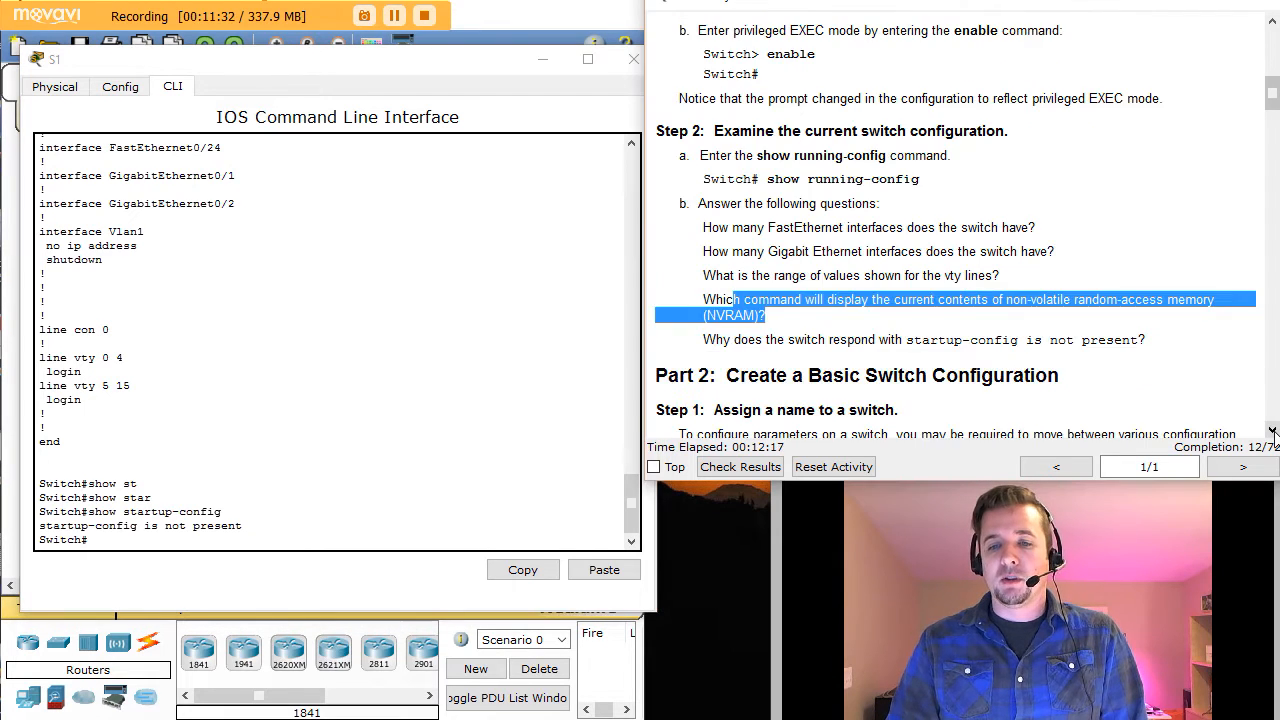
click(1273, 430)
click(1273, 430)
click(1273, 430)
click(1273, 430)
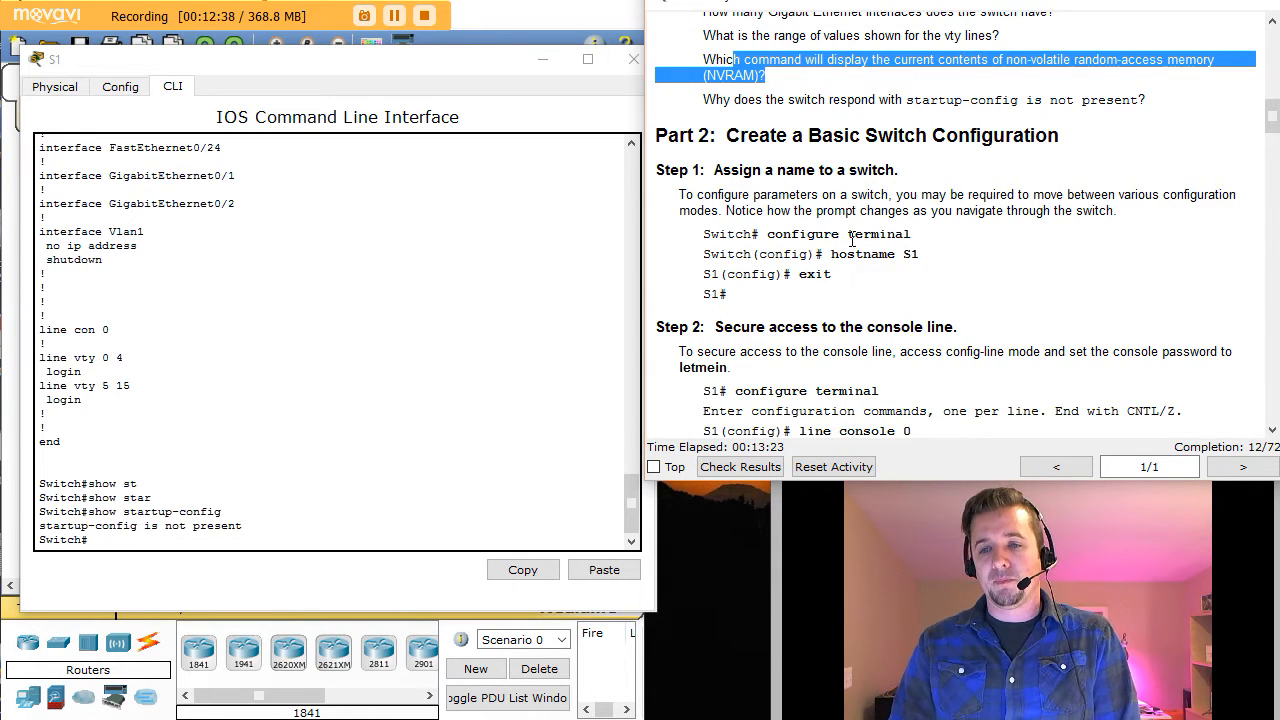
click(109, 541)
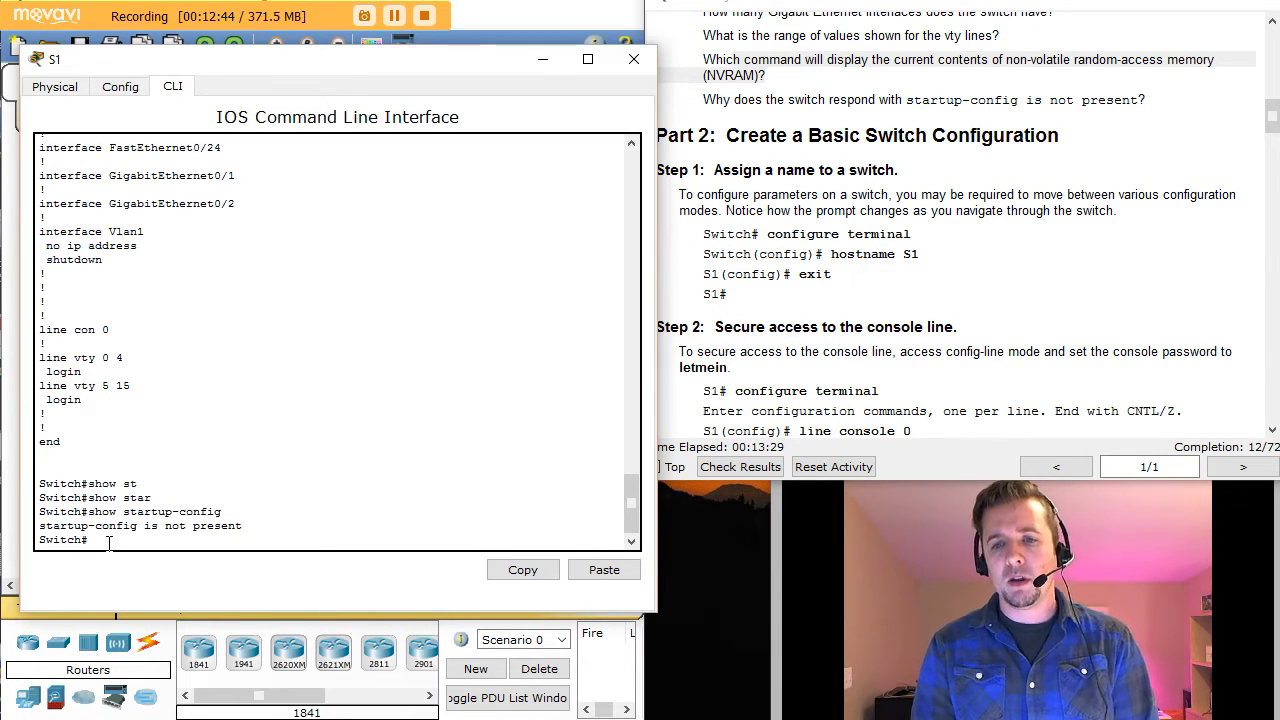
Step: Enter global configuration with conf t, then back out to Switch# with Ctrl+Z
text(conf)
key(Tab)
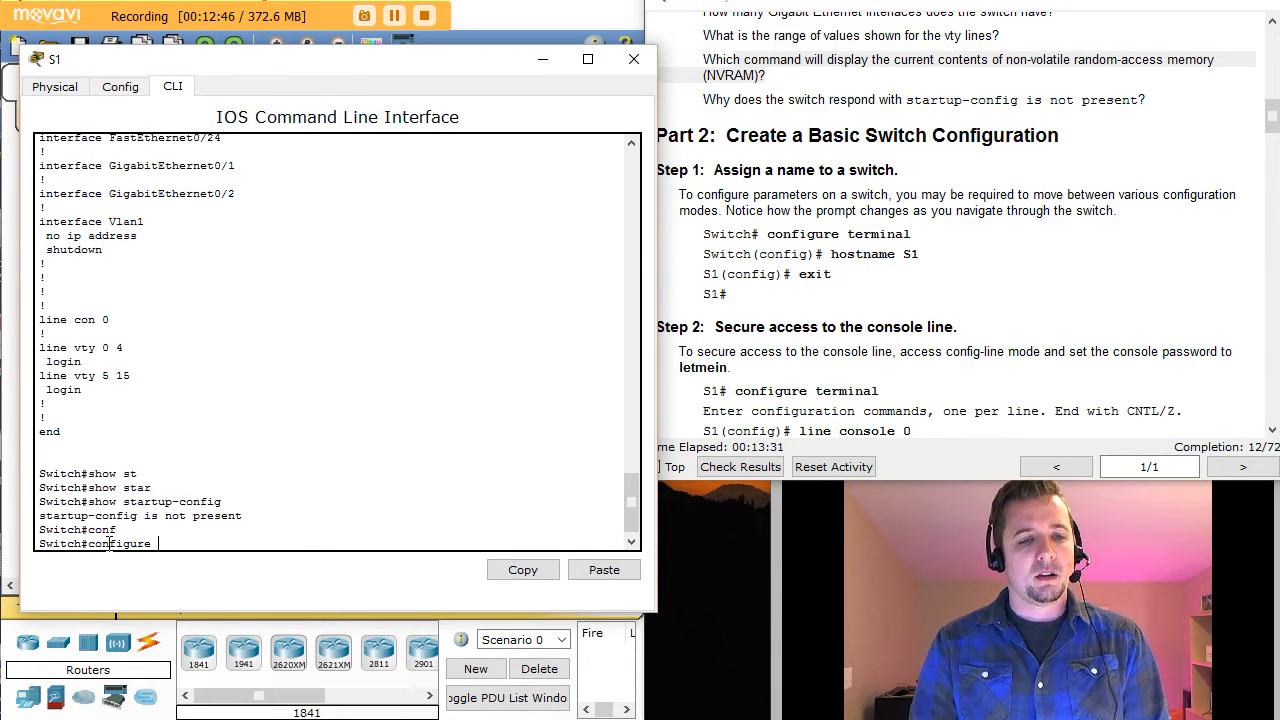
key(BackSpace)
key(BackSpace)
key(BackSpace)
key(BackSpace)
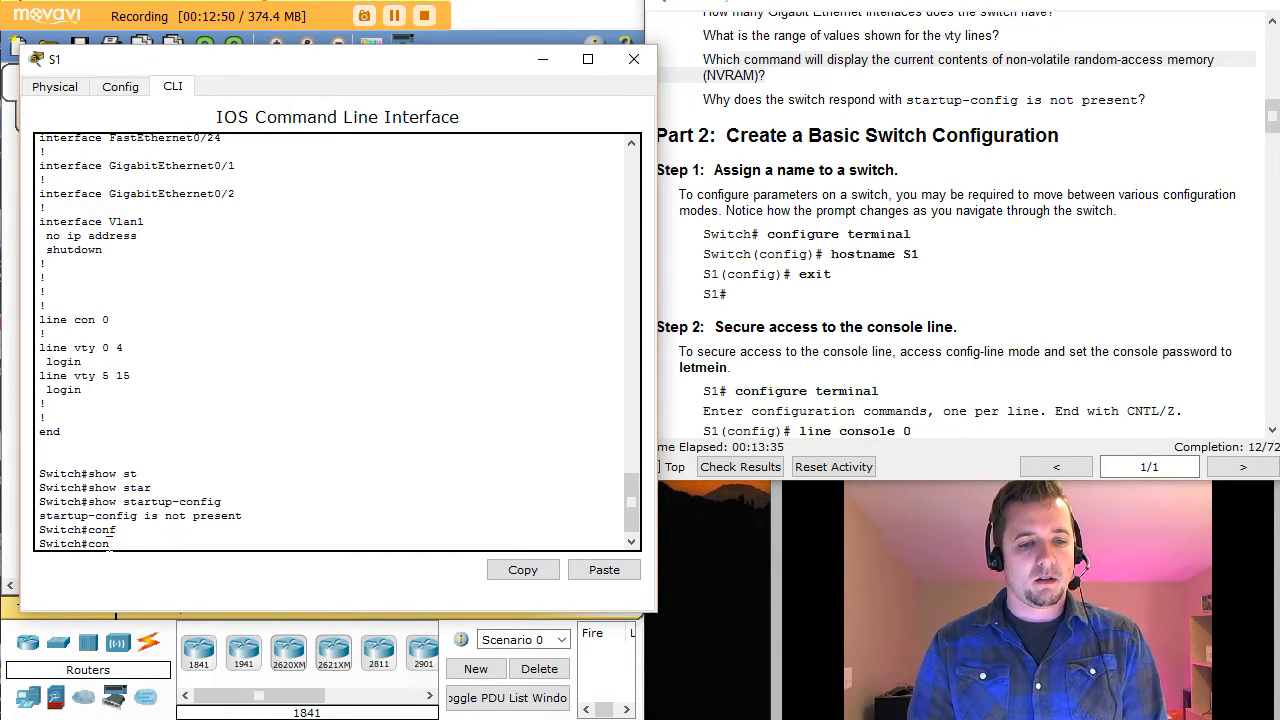
key(BackSpace)
key(BackSpace)
key(BackSpace)
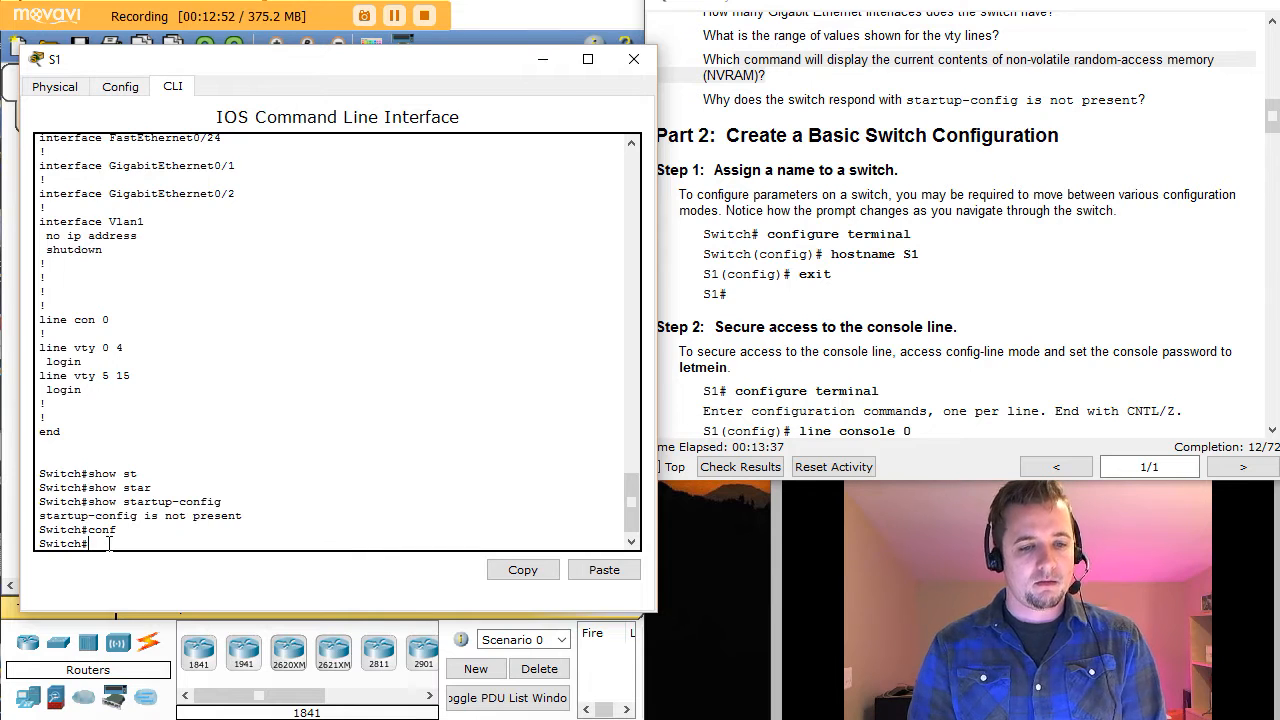
text(conf)
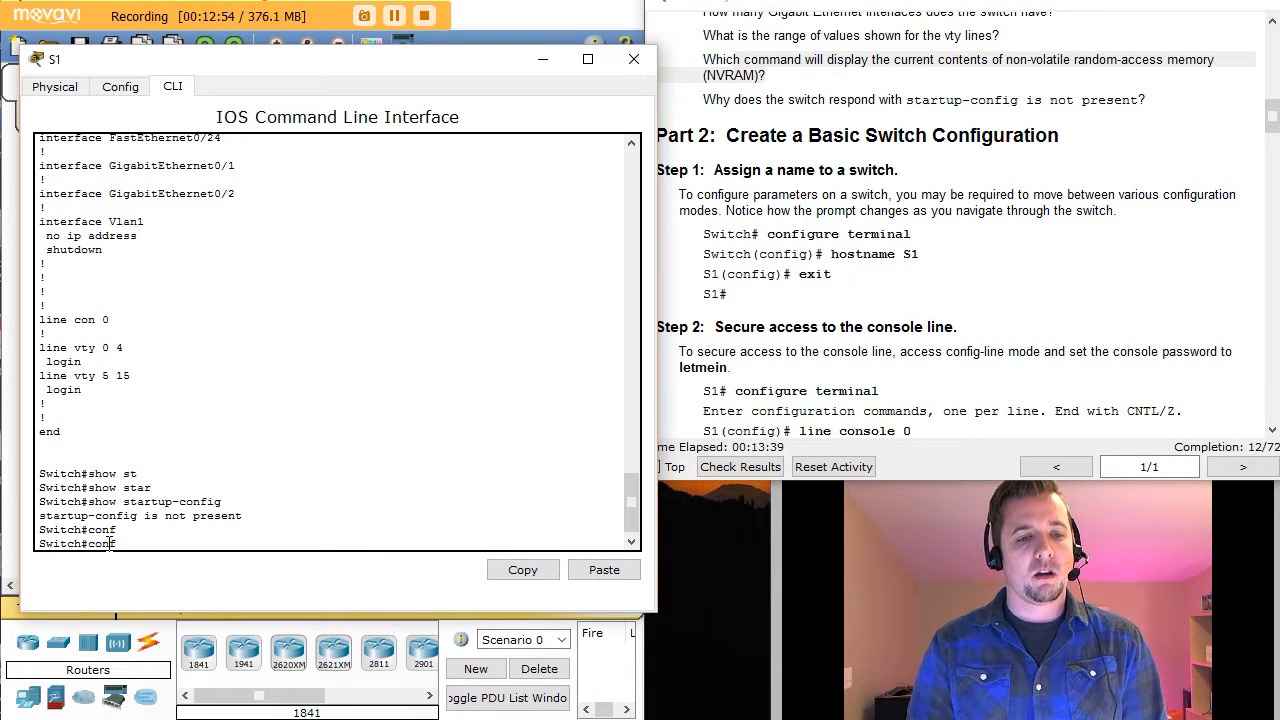
text( t)
key(Return)
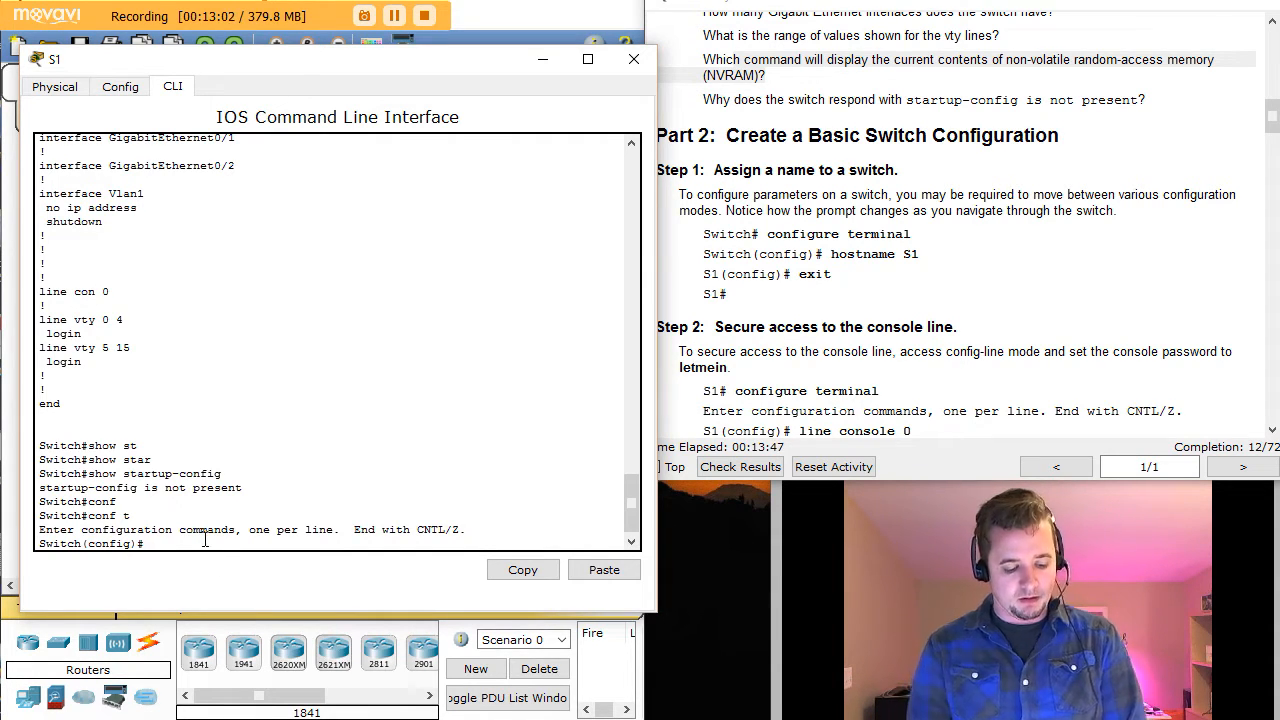
key(ctrl+z)
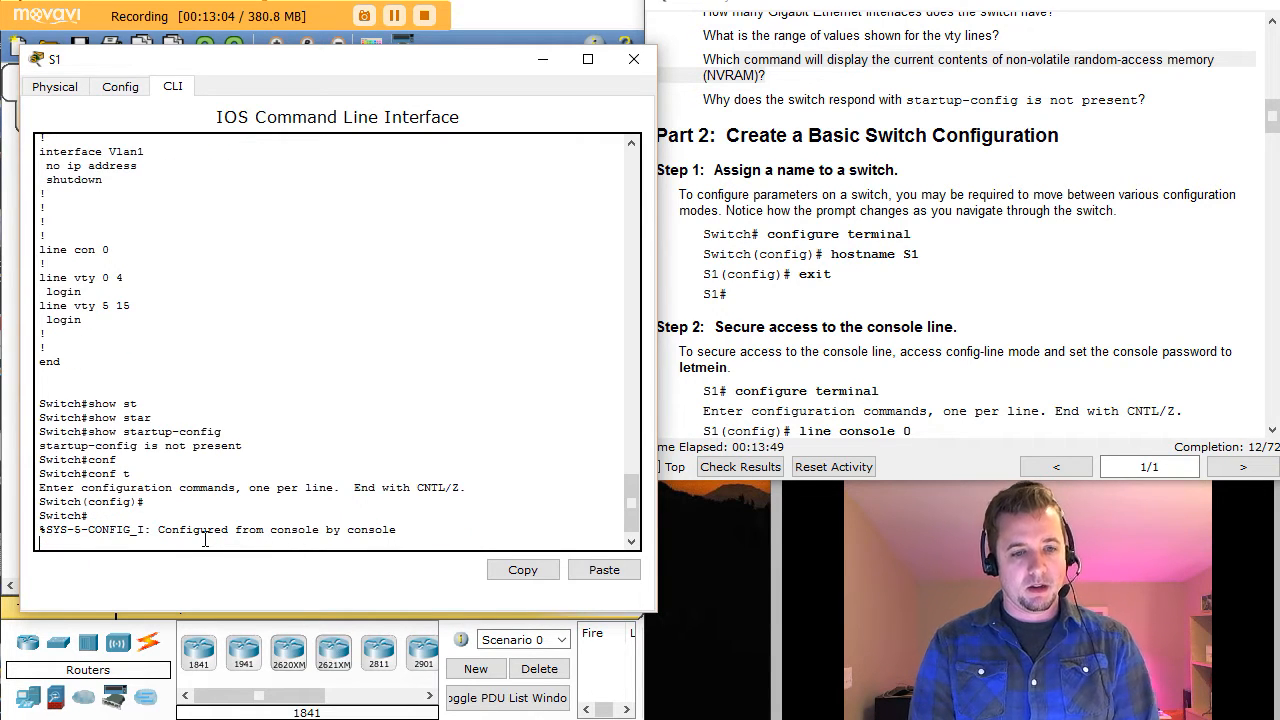
key(Return)
key(Return)
key(Return)
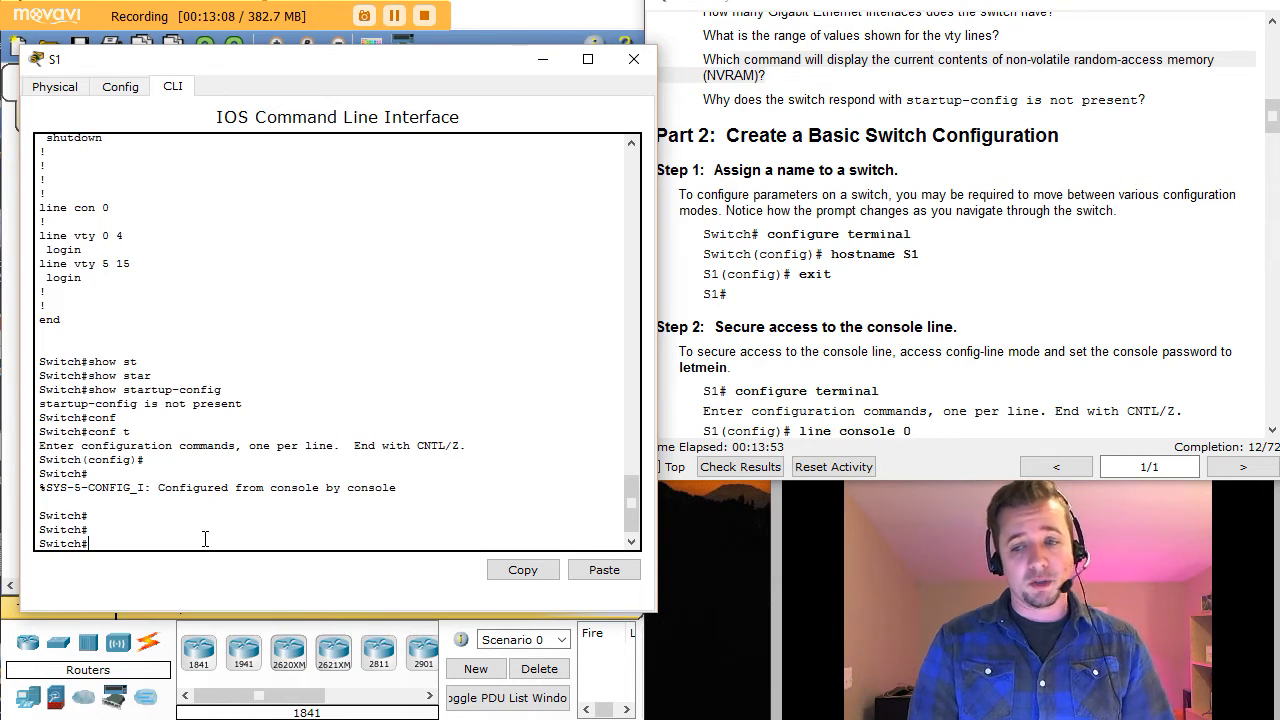
Step: Re-enter configure terminal and set the switch hostname to S1
text(conf)
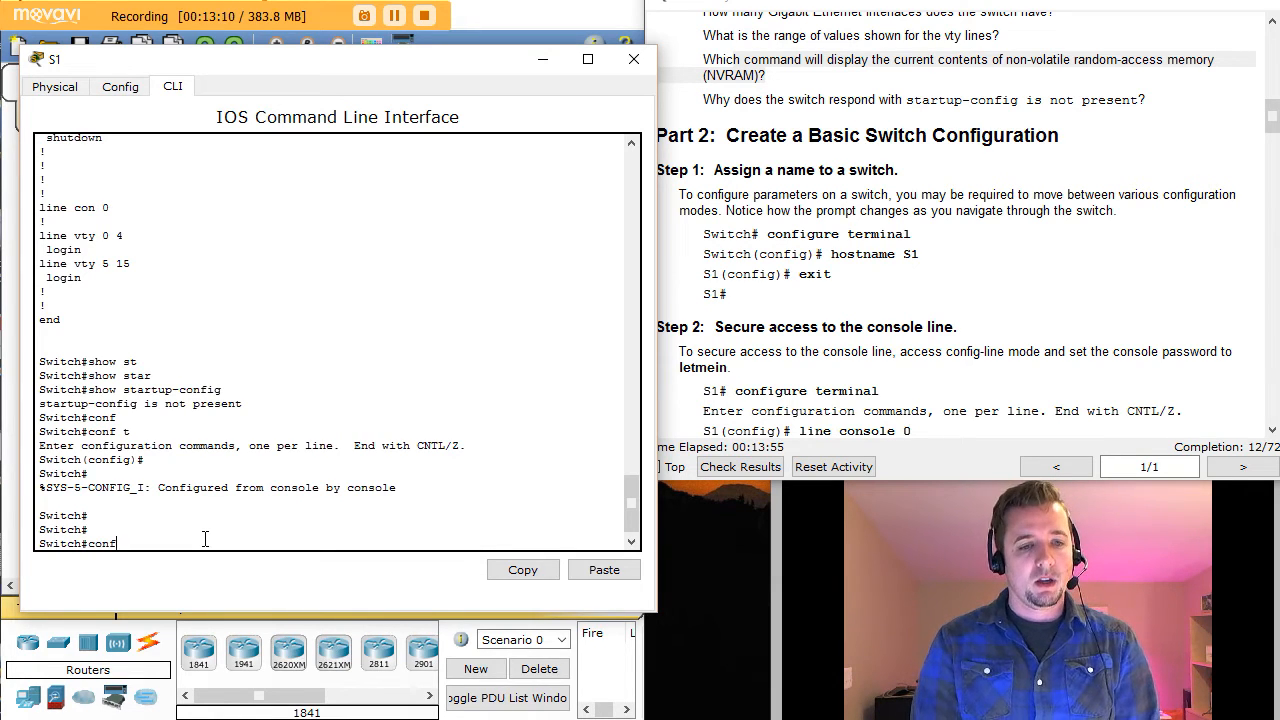
key(Tab)
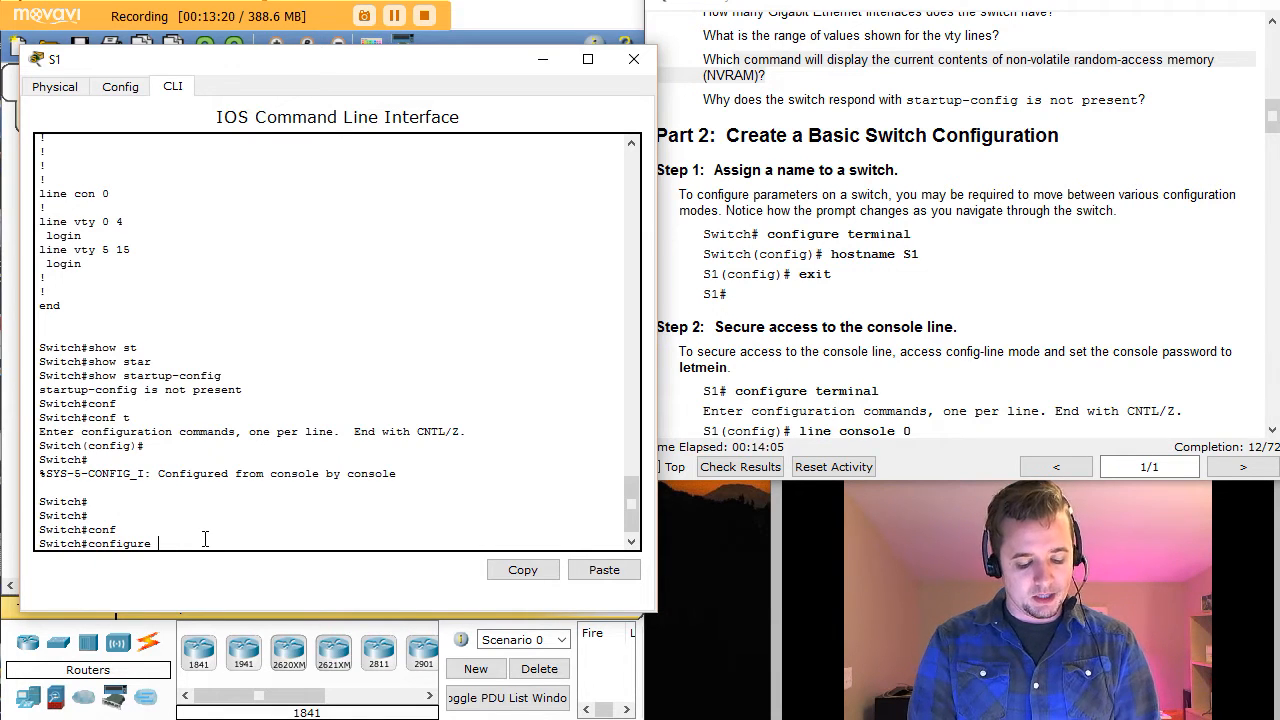
text(t)
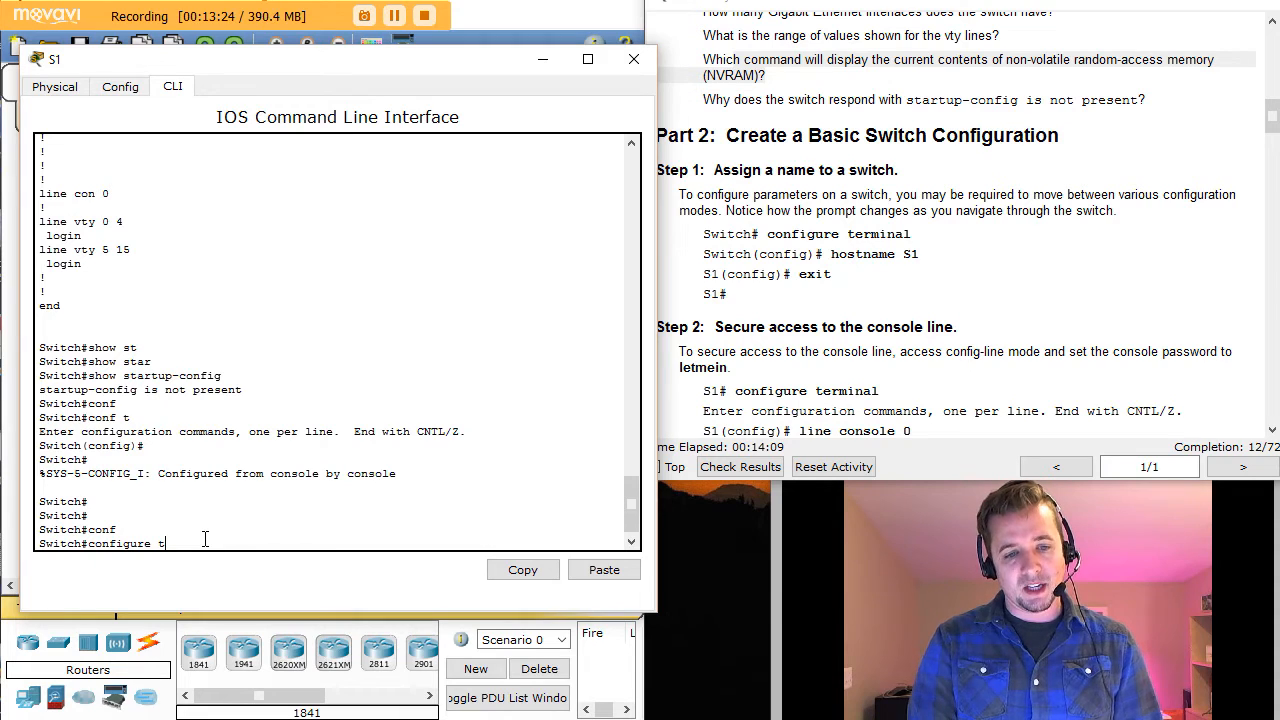
key(Tab)
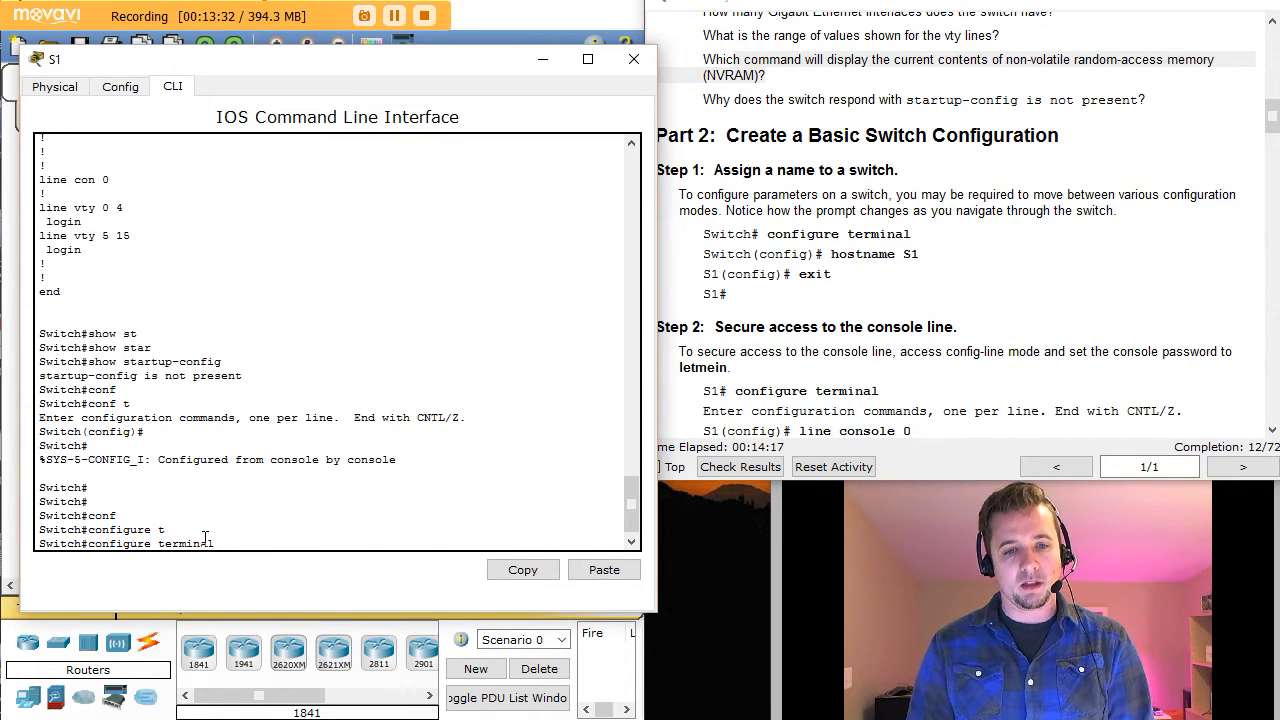
key(Return)
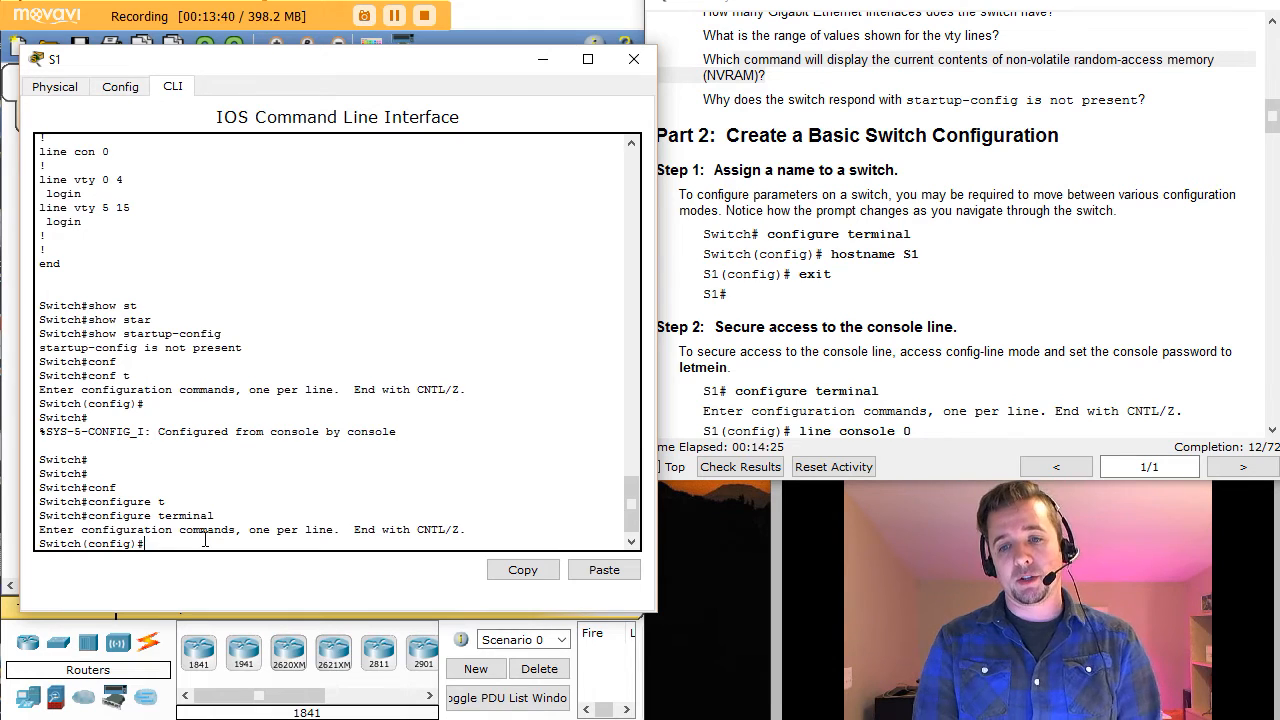
text(ho)
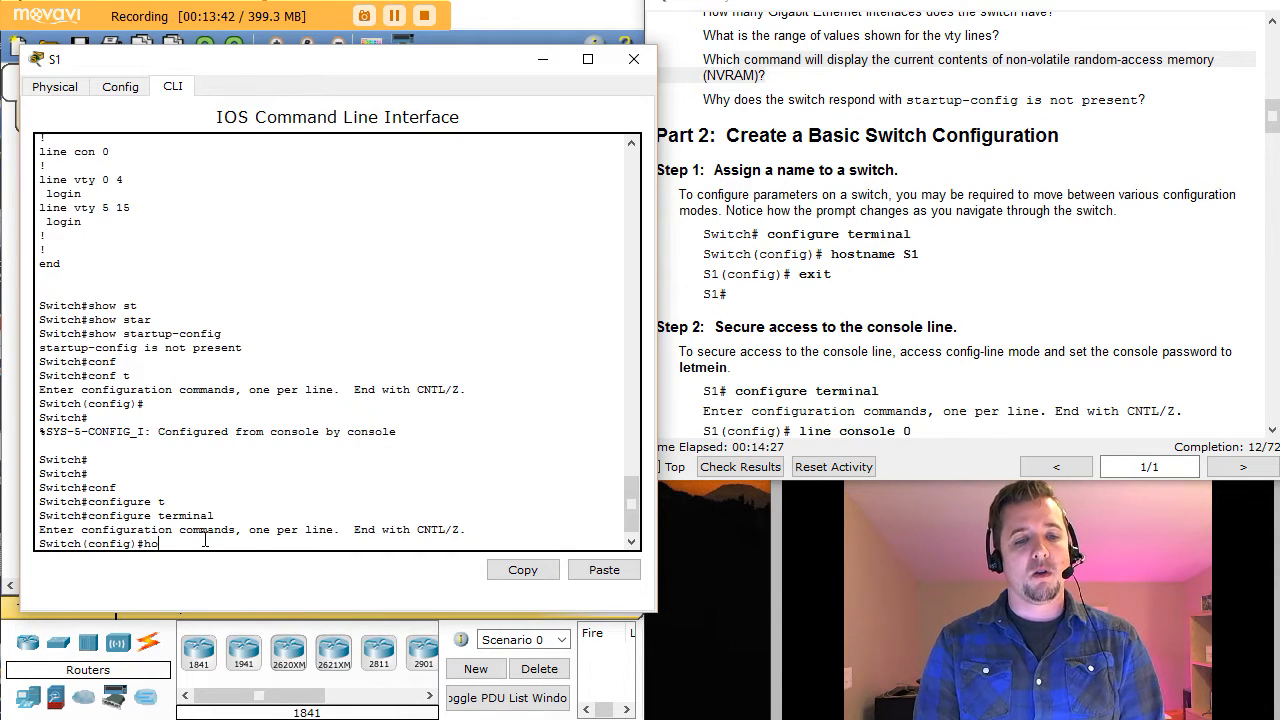
text(s)
key(Tab)
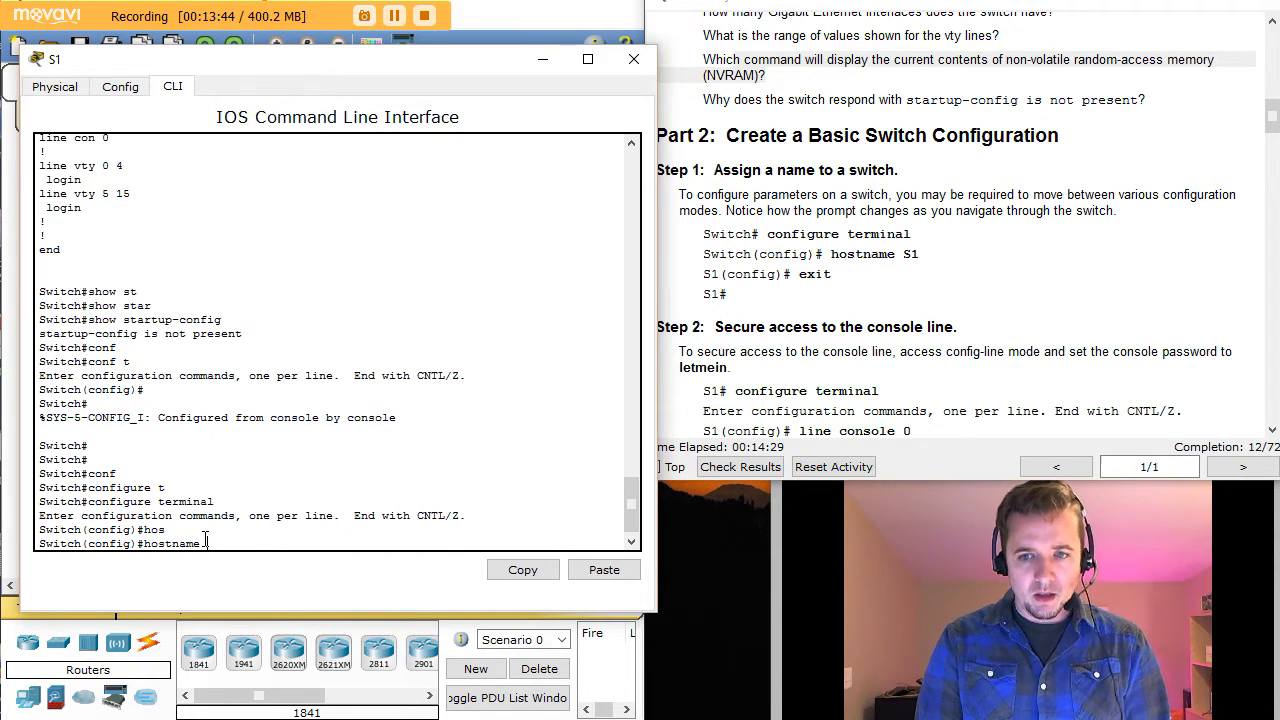
text(S)
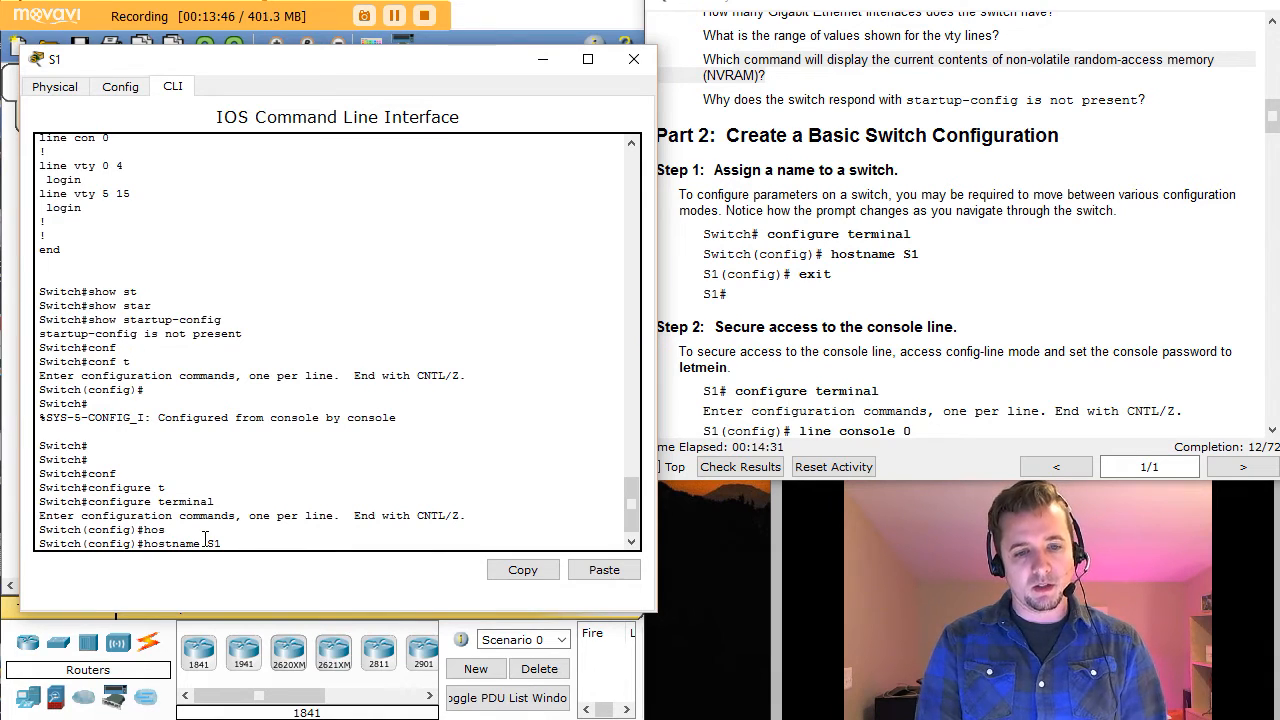
text(1)
key(Return)
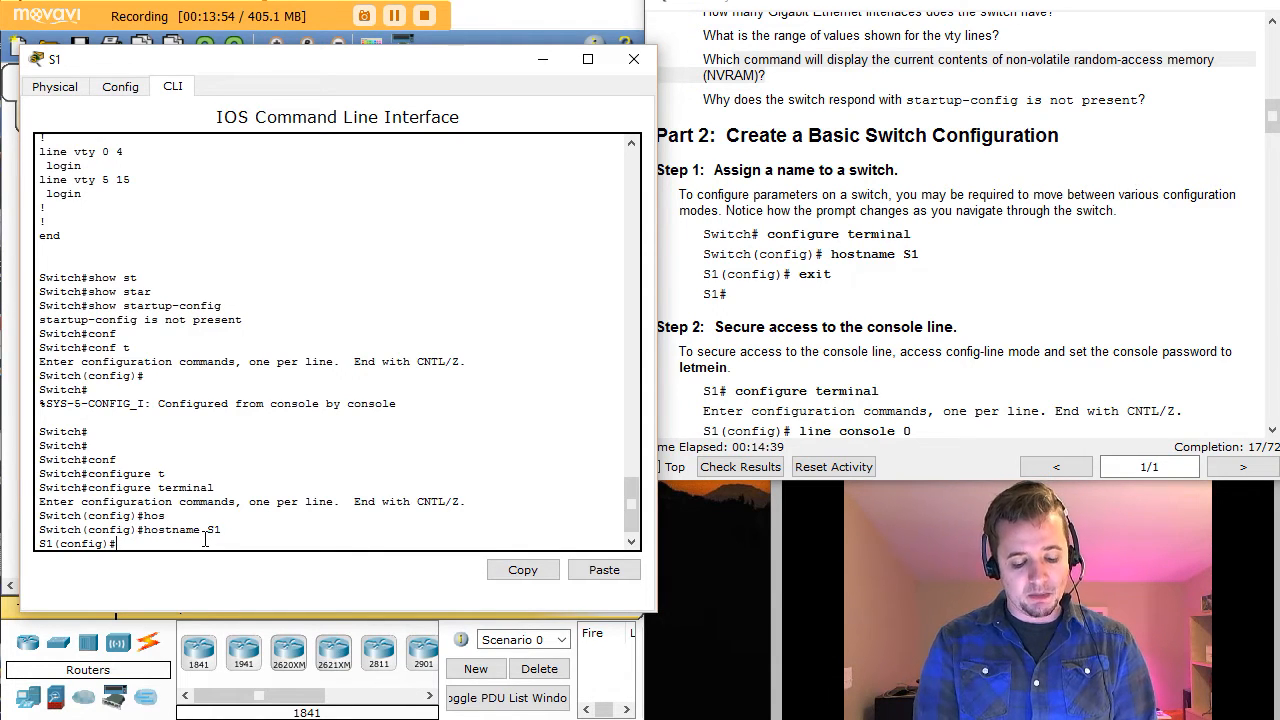
Step: Exit configuration mode back to the S1# prompt
text(exi)
key(Tab)
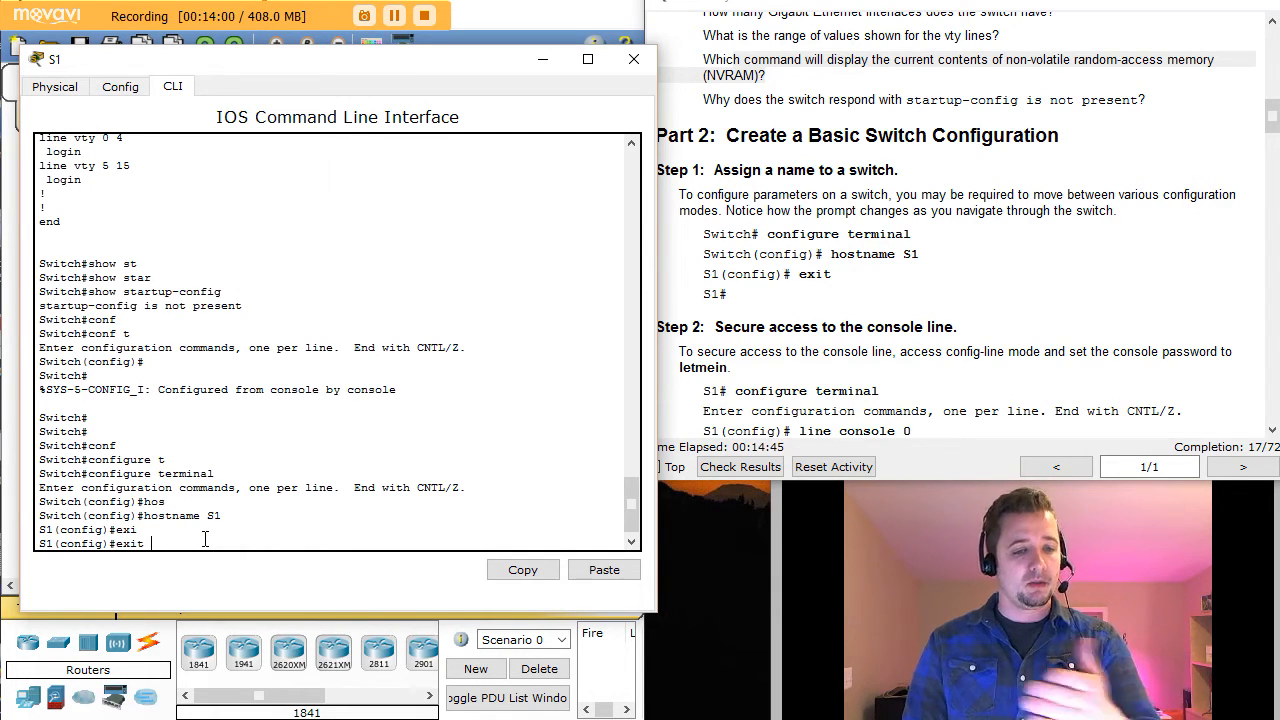
key(Return)
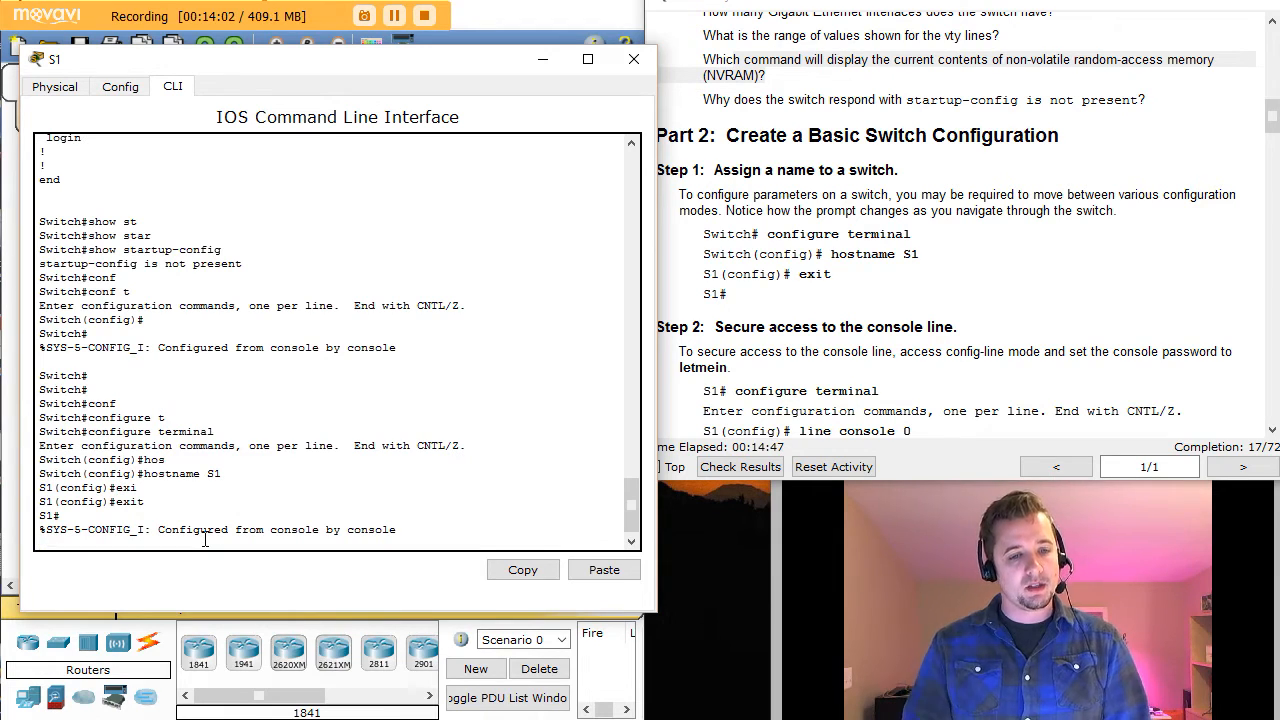
key(Return)
key(Return)
key(Return)
key(Return)
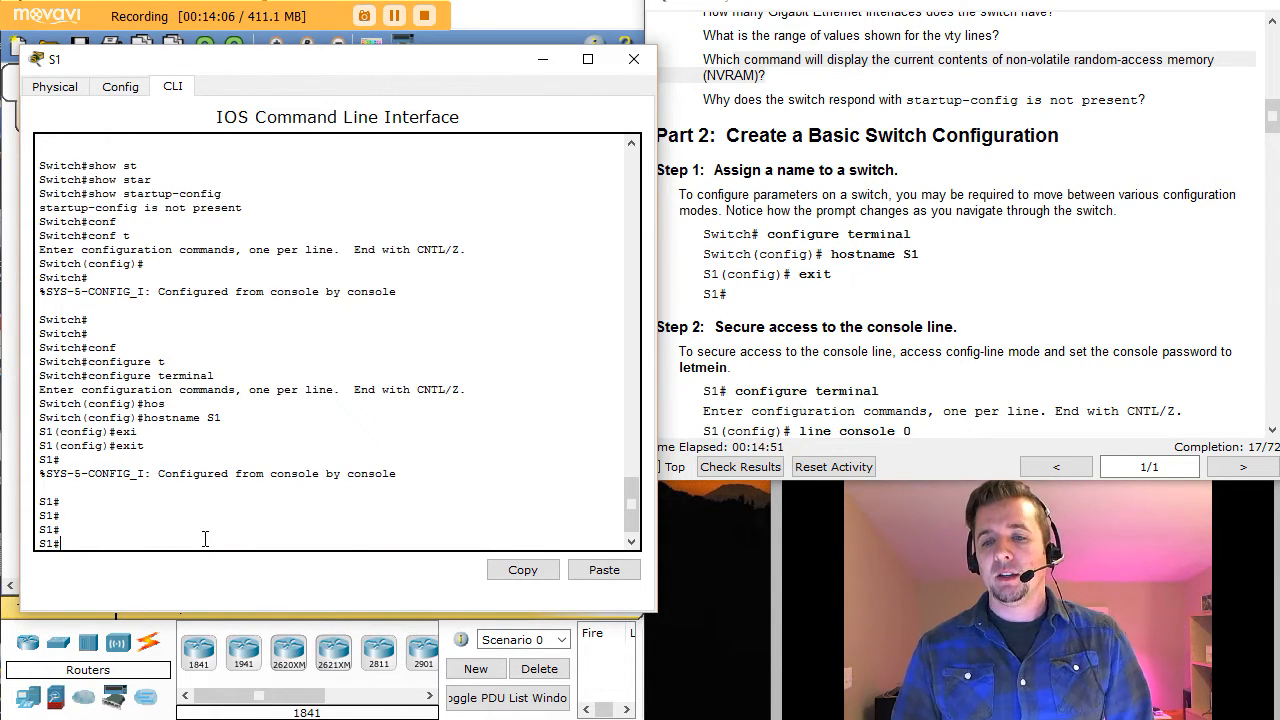
Step: Show Step 2's console-line commands, then enter conf t on S1
click(1182, 351)
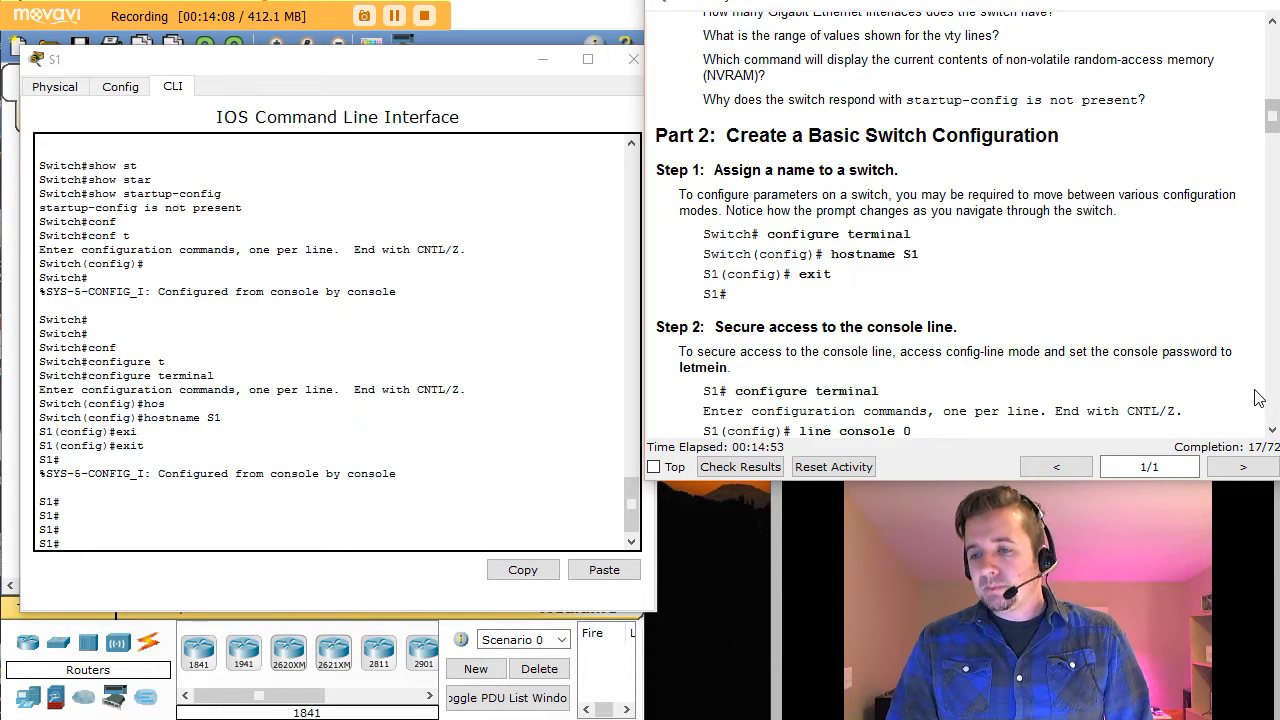
click(1272, 432)
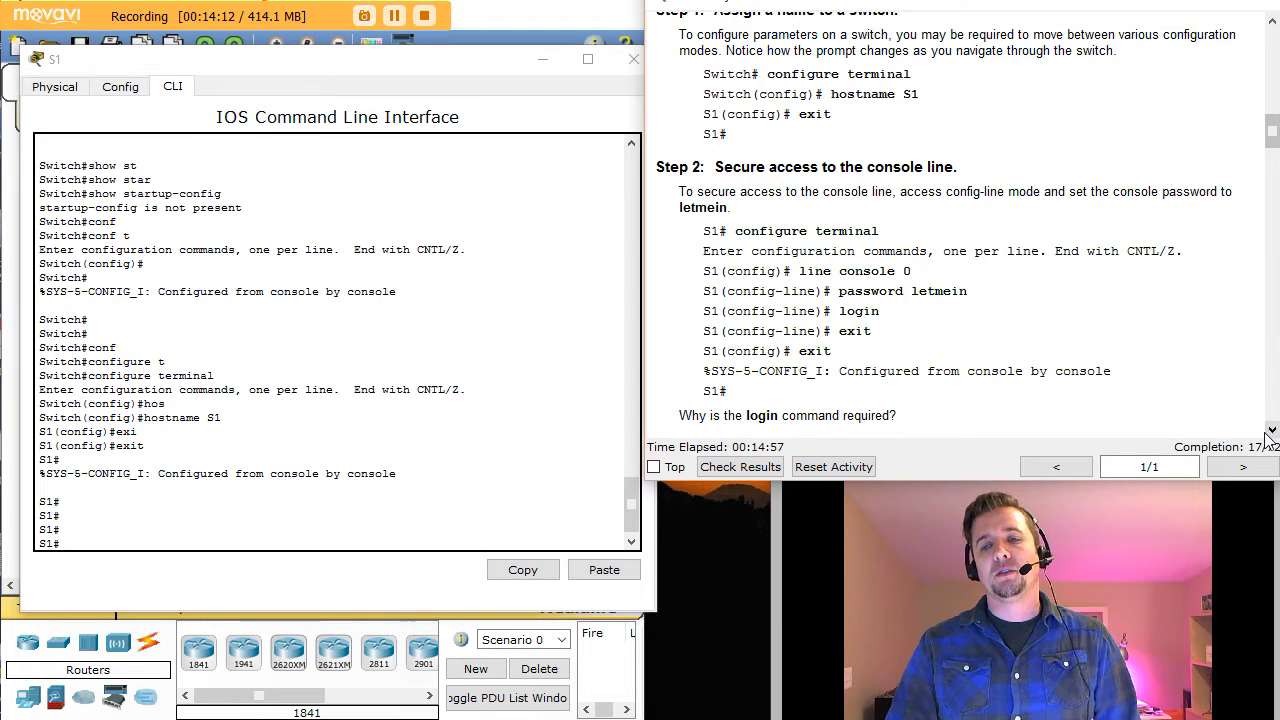
click(110, 525)
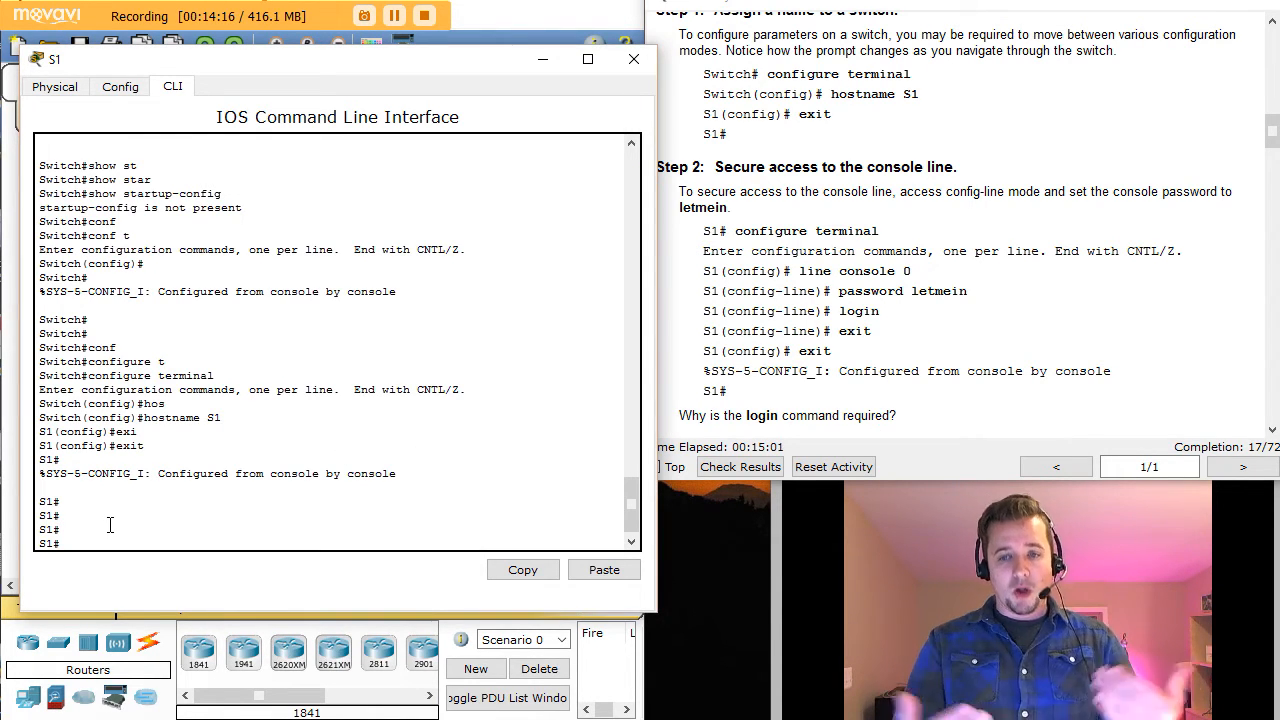
text(conf t)
key(Return)
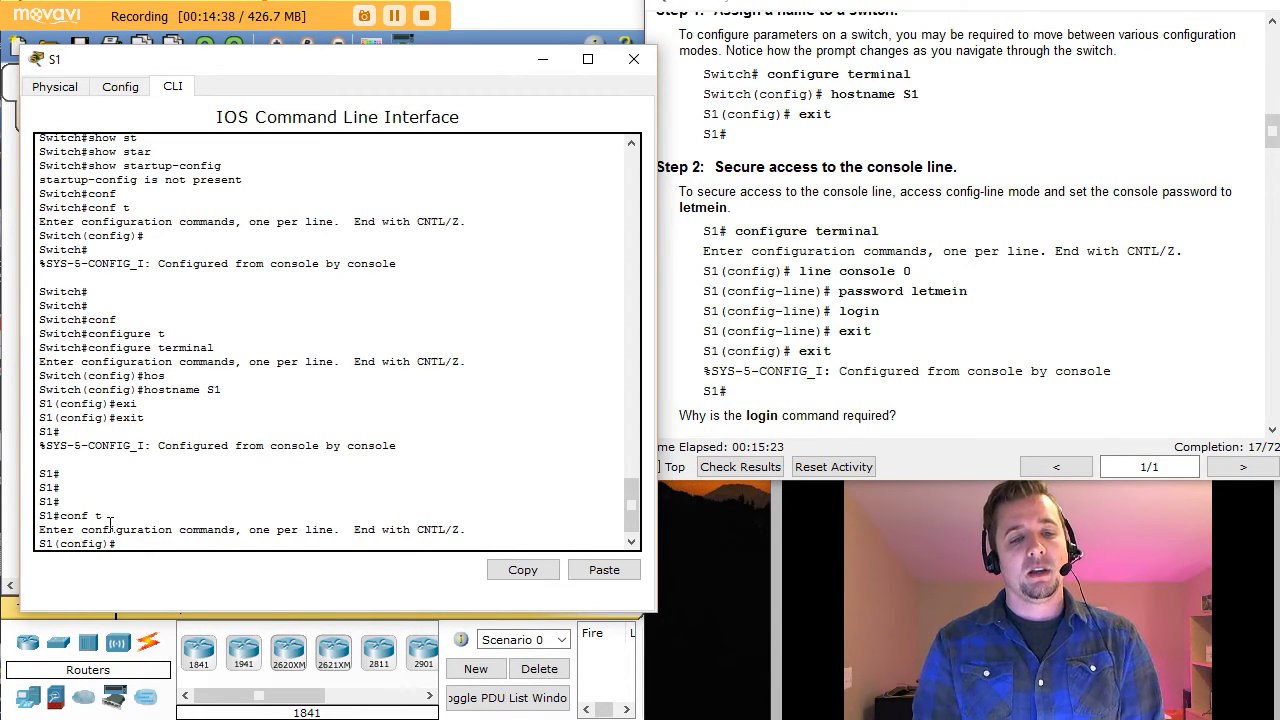
Step: On line console 0, set the console password and enable login
text(line con)
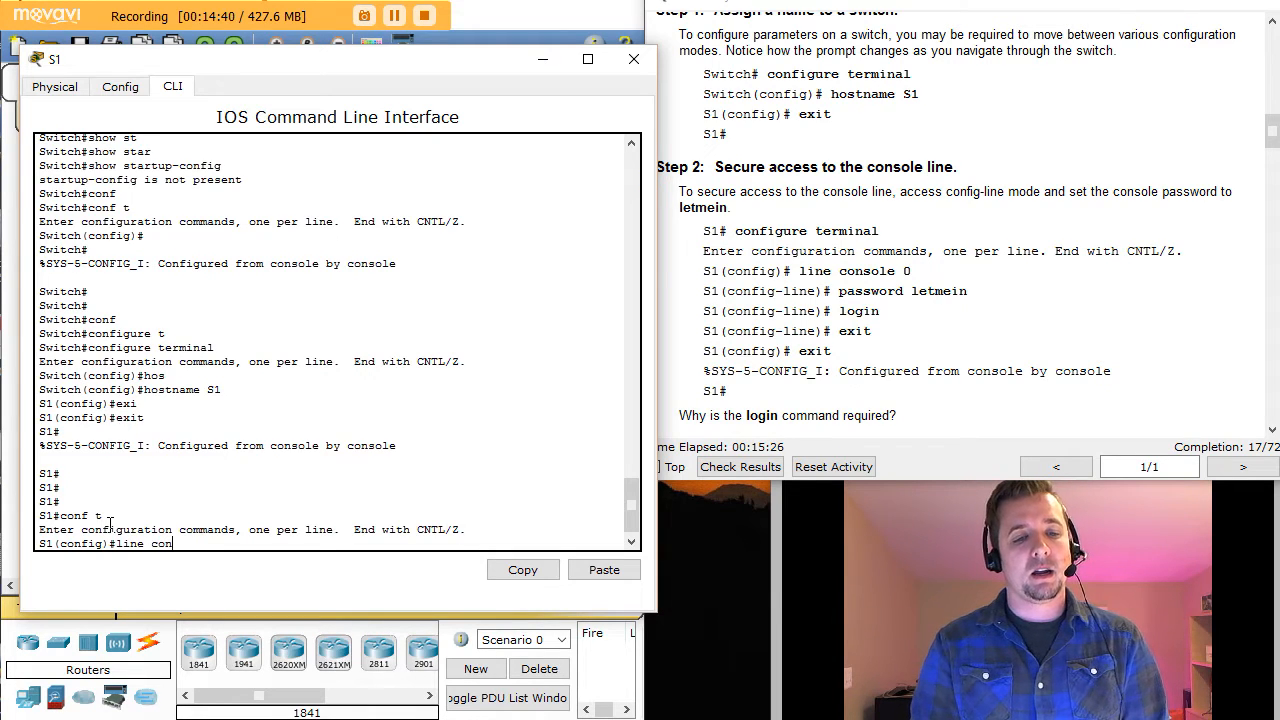
key(Tab)
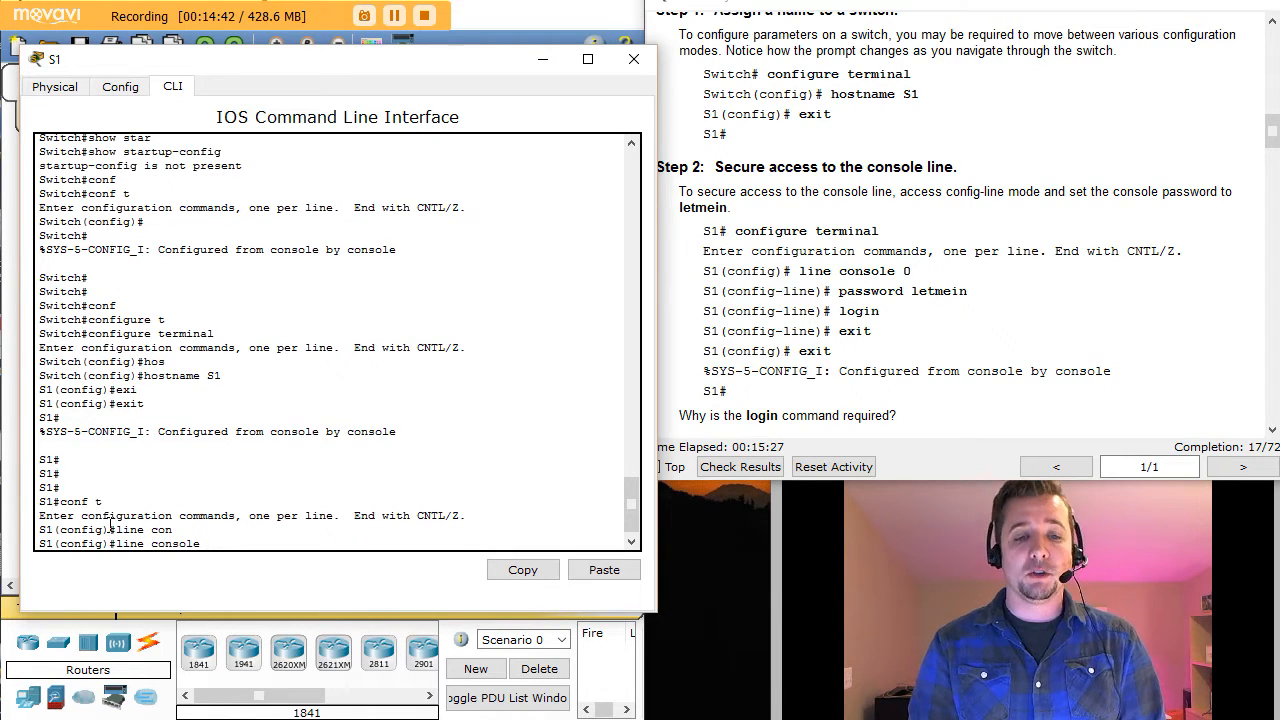
text(0)
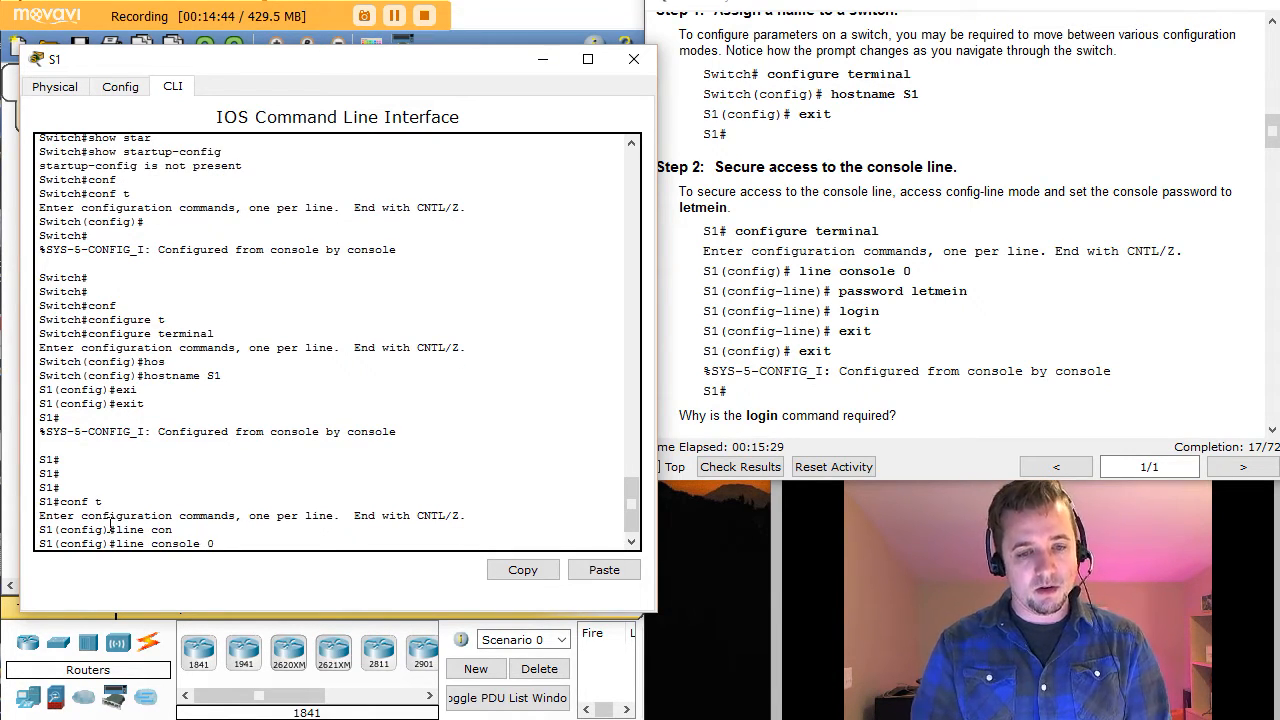
key(Return)
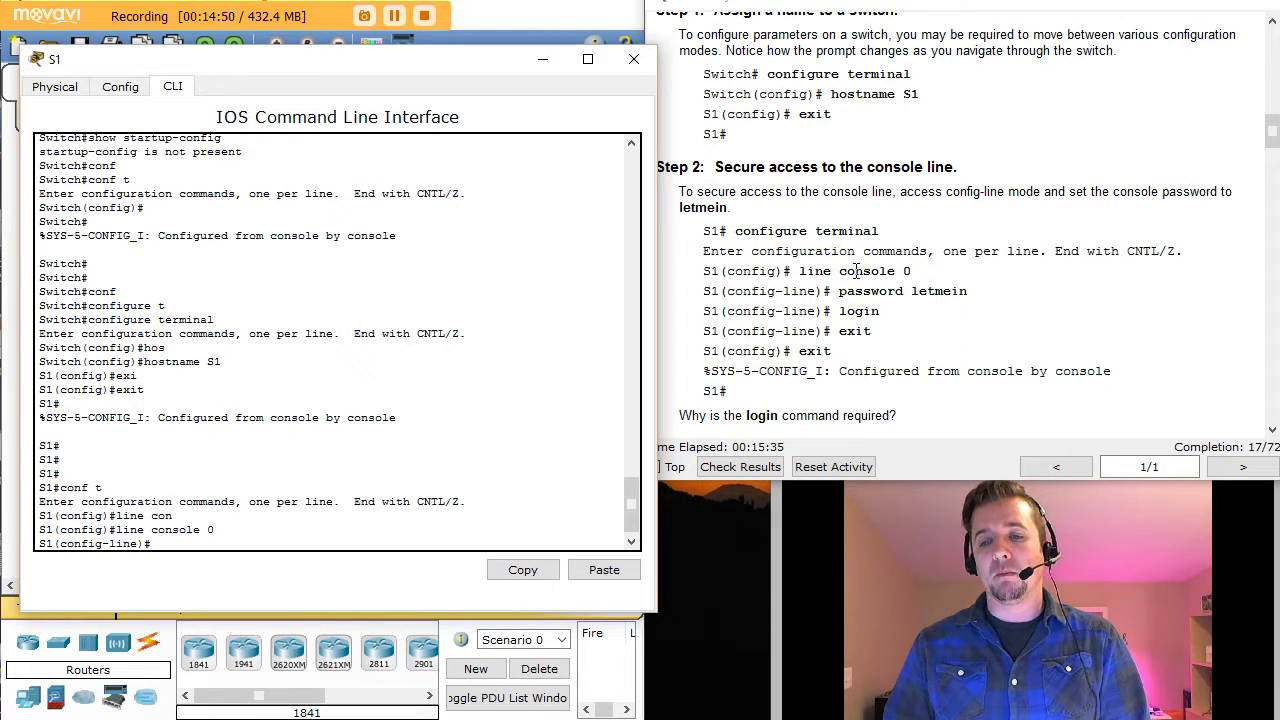
drag(840, 291, 969, 291)
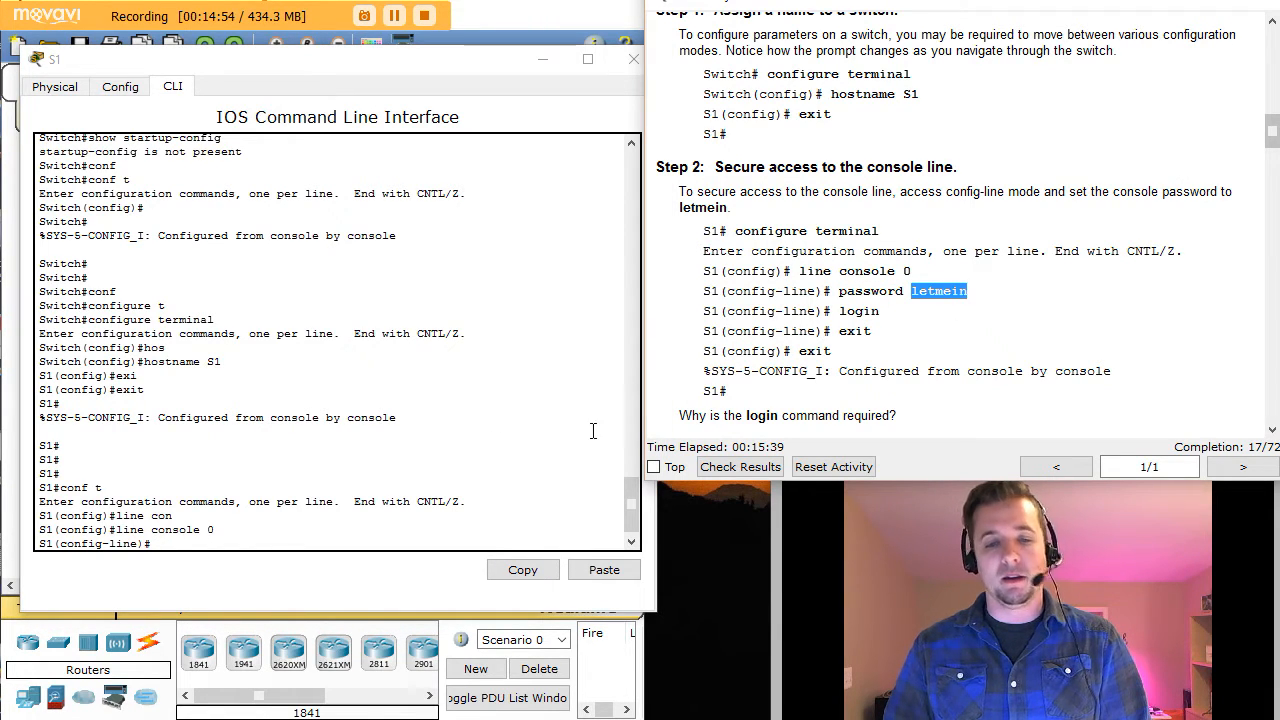
click(168, 543)
text(pass)
key(Tab)
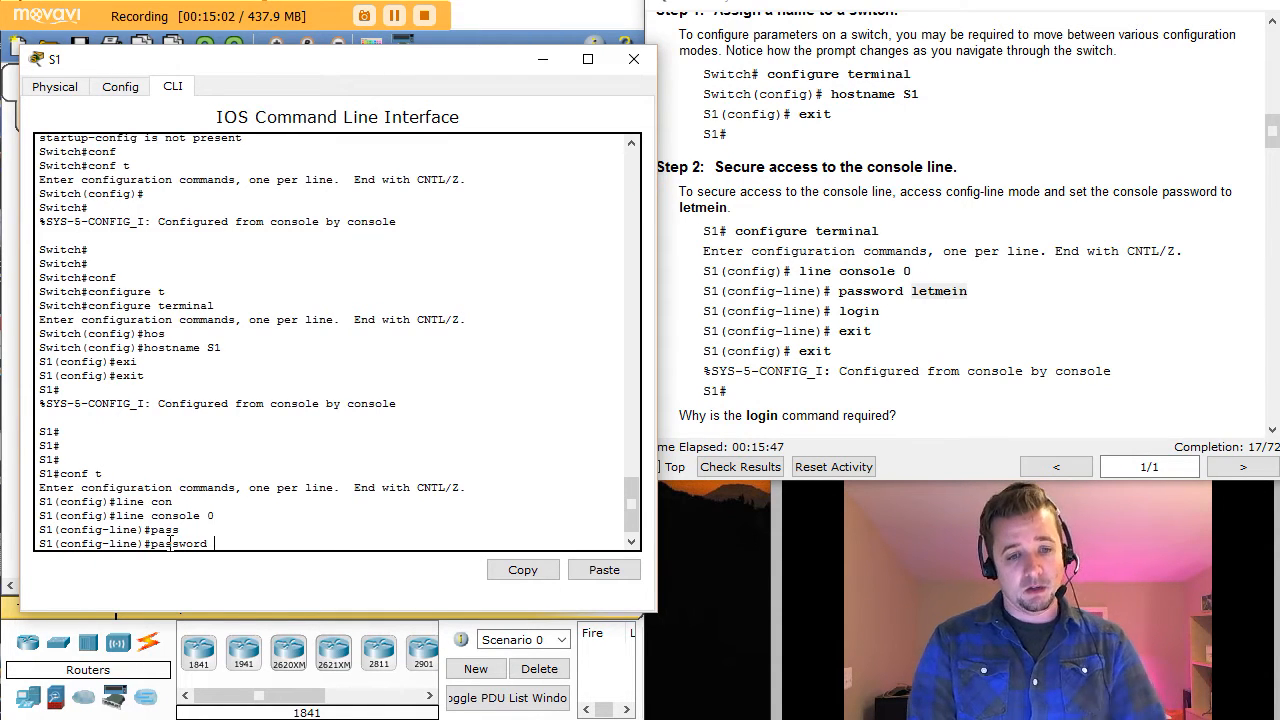
text(l)
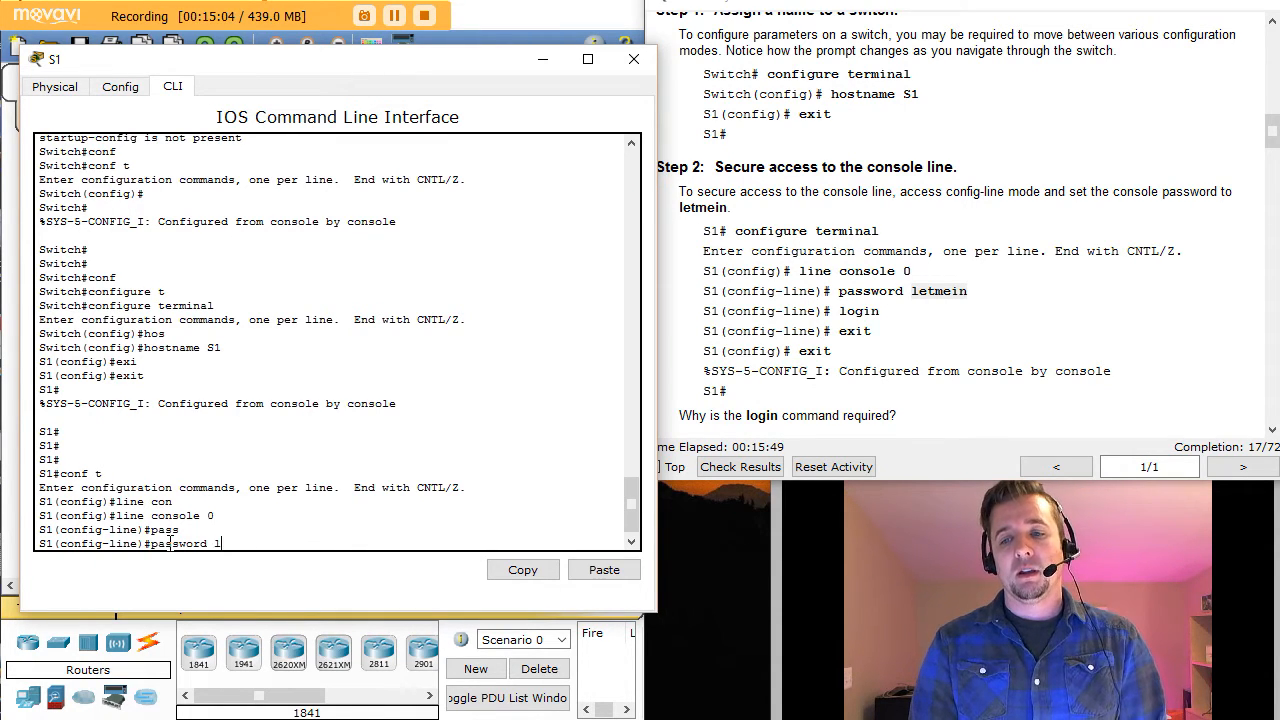
text(etmein)
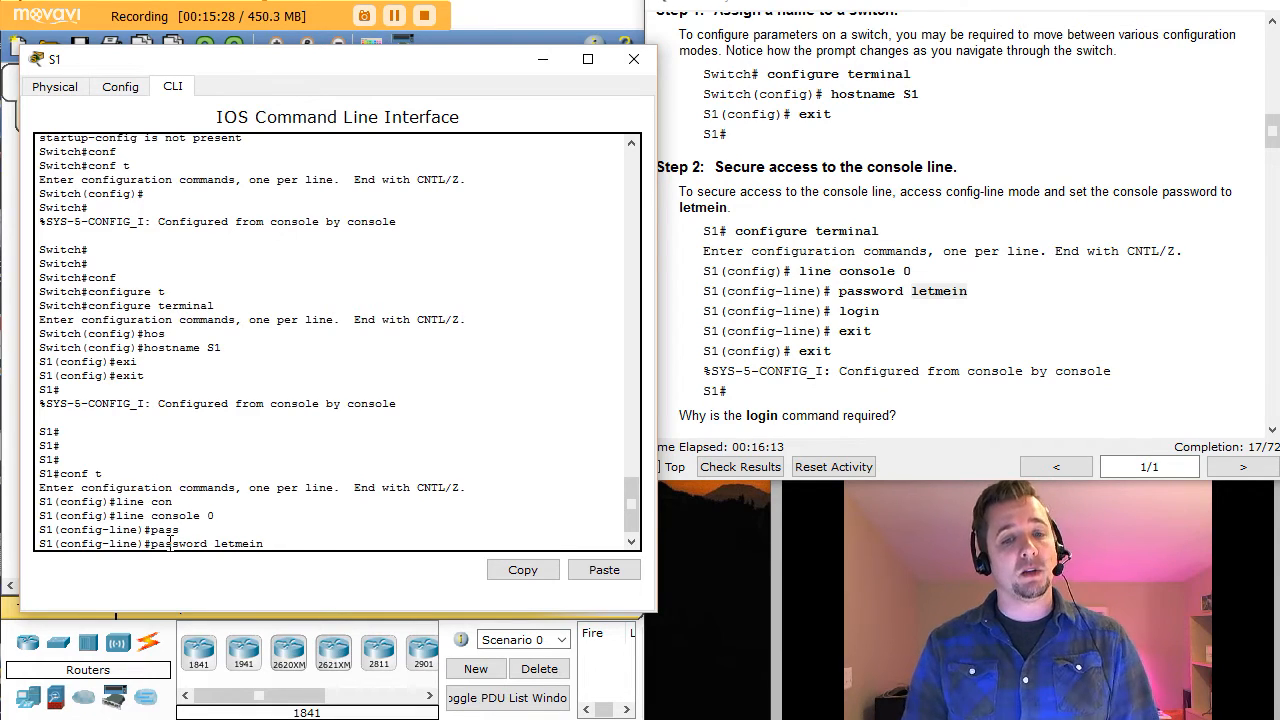
key(Return)
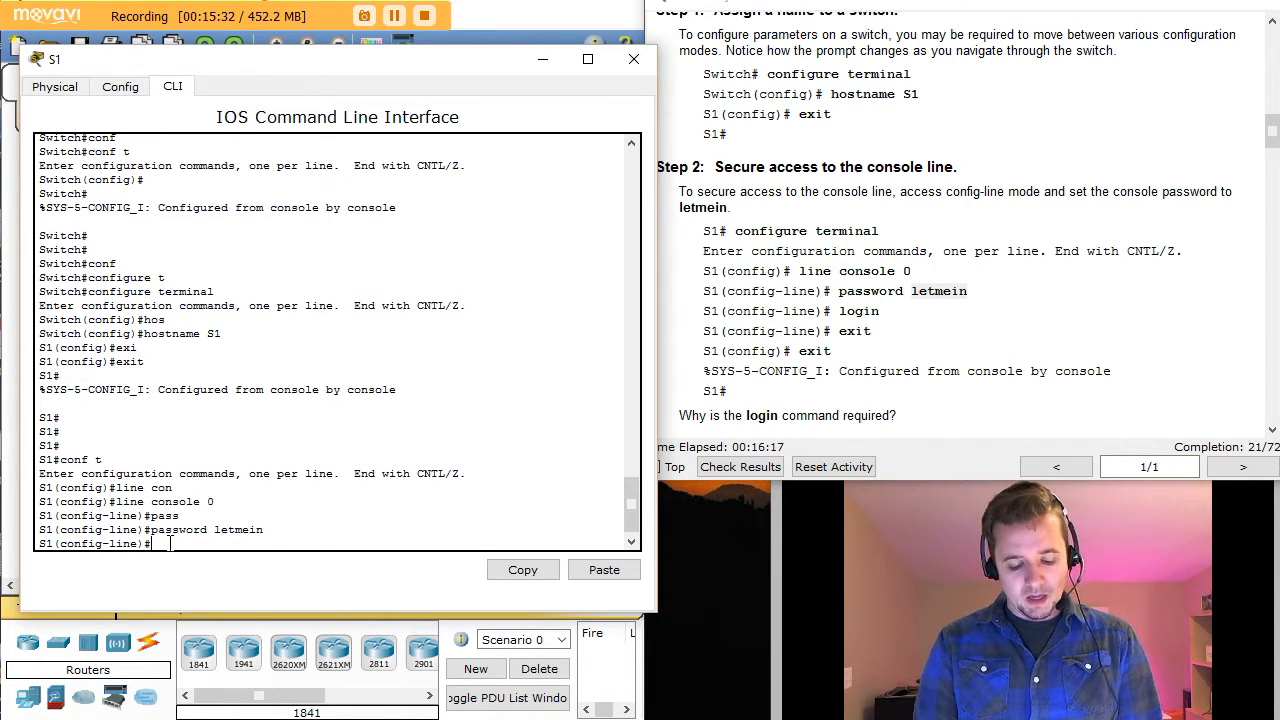
text(login)
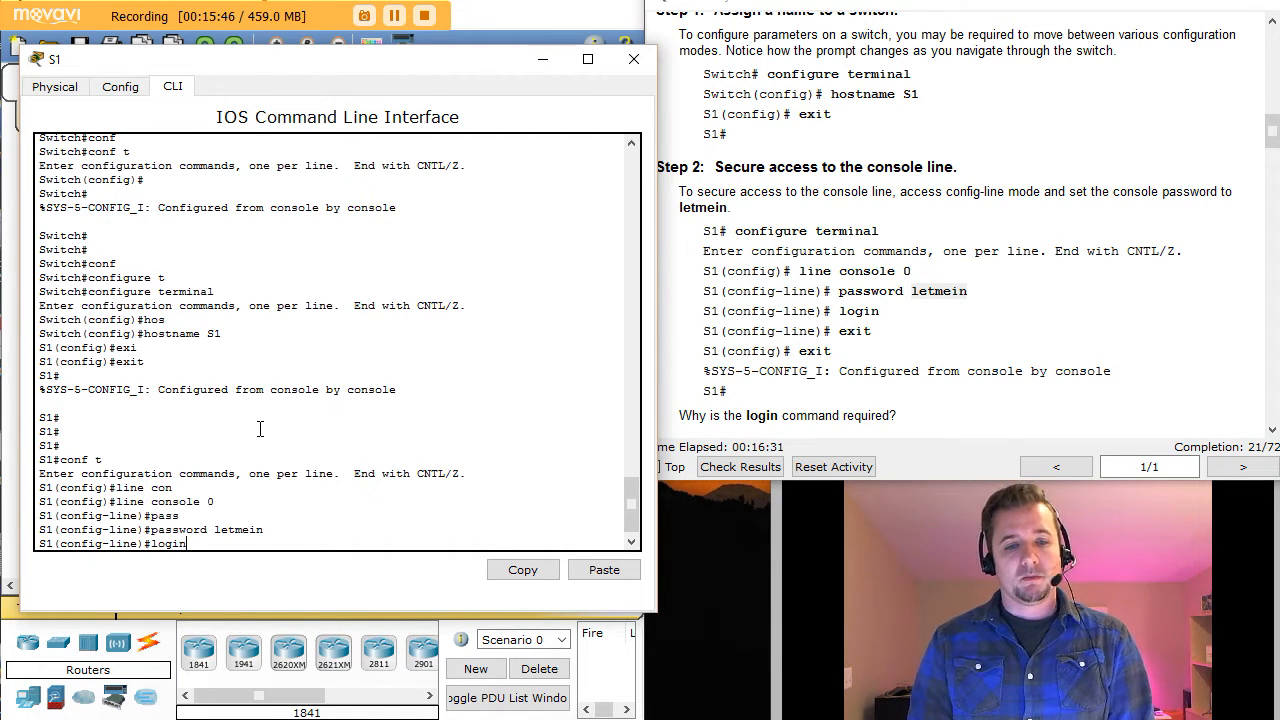
key(Return)
Step: Exit twice back to the S1# privileged prompt
text(exit)
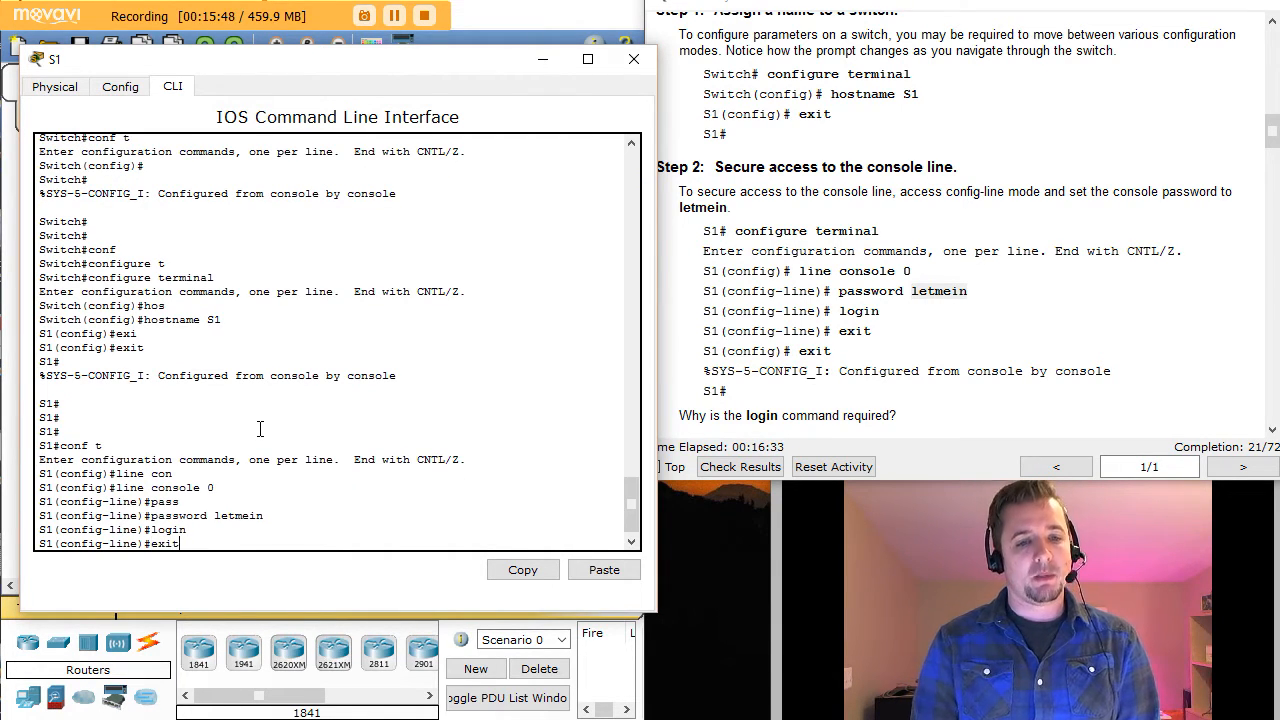
key(Return)
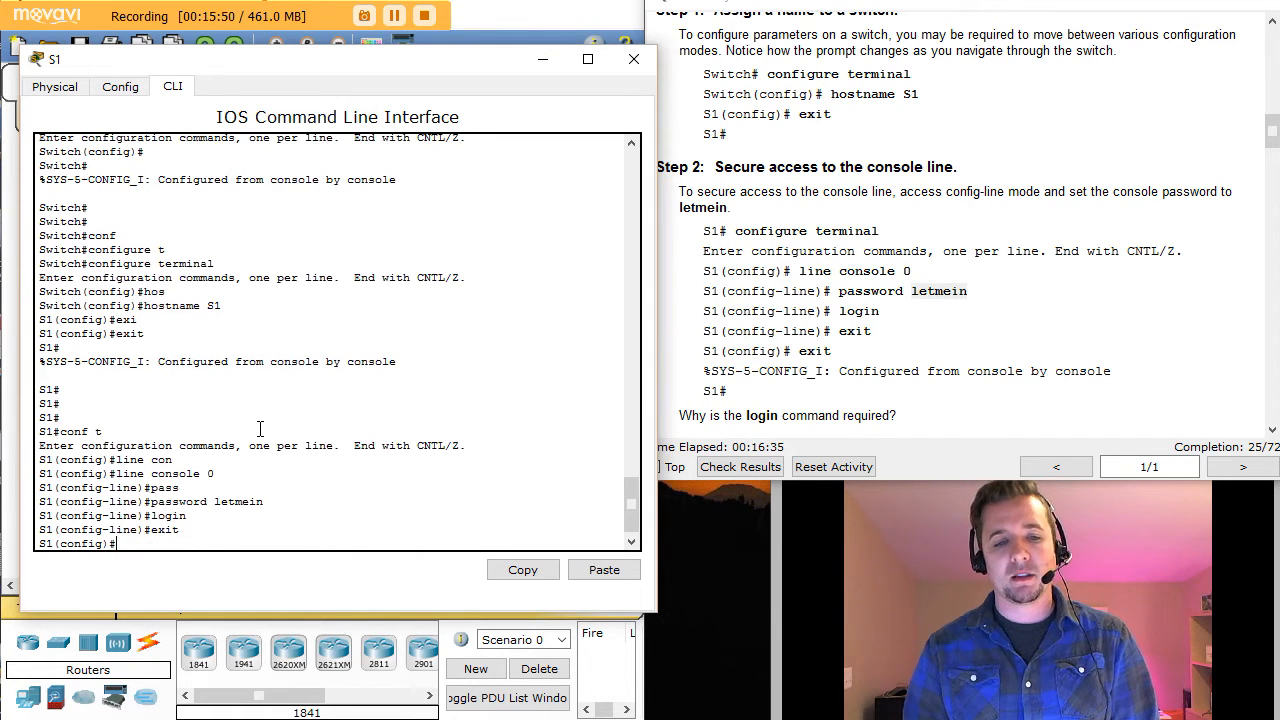
text(exit)
key(Return)
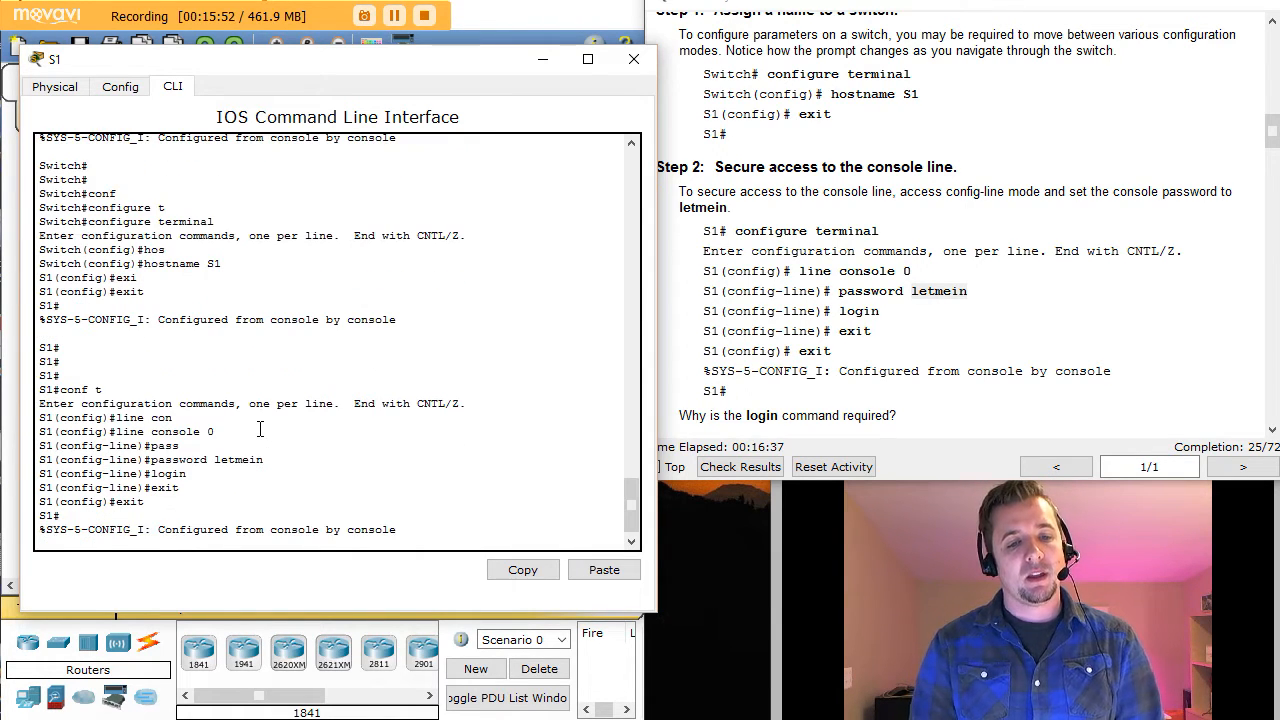
key(Return)
key(Return)
key(Return)
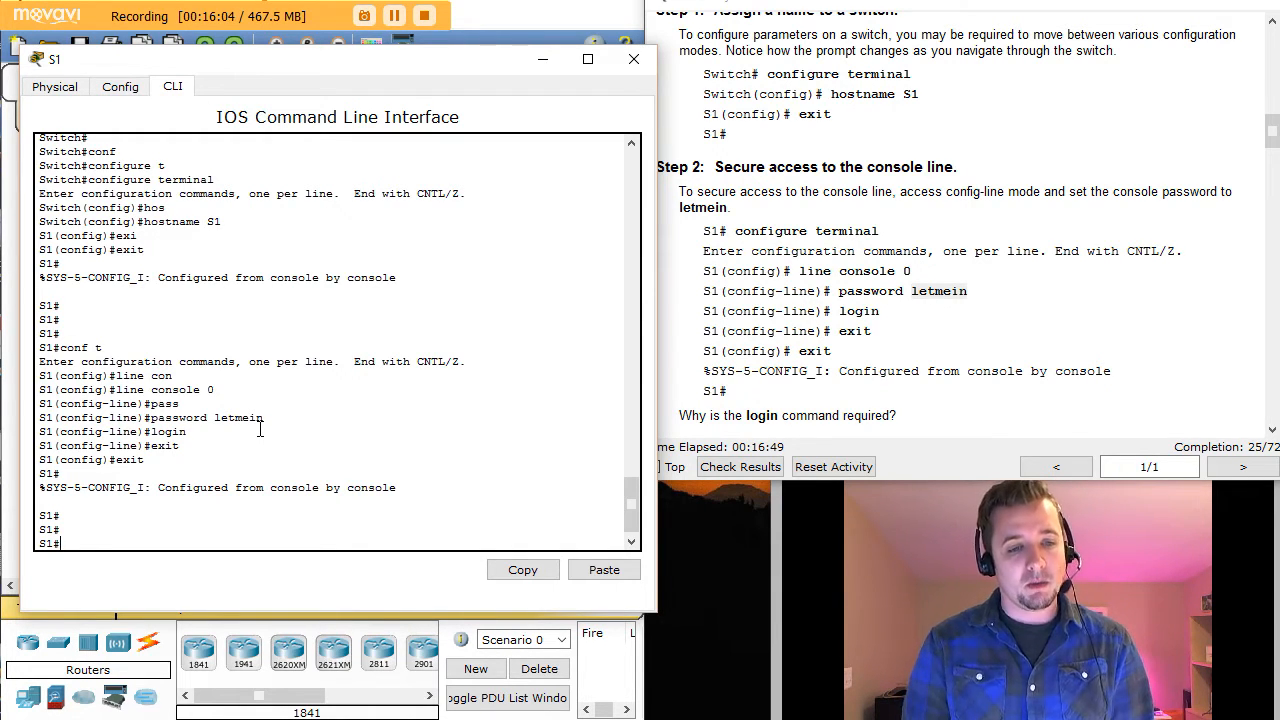
Step: Re-enter conf t and line console 0, then end back to privileged mode
text(conf t)
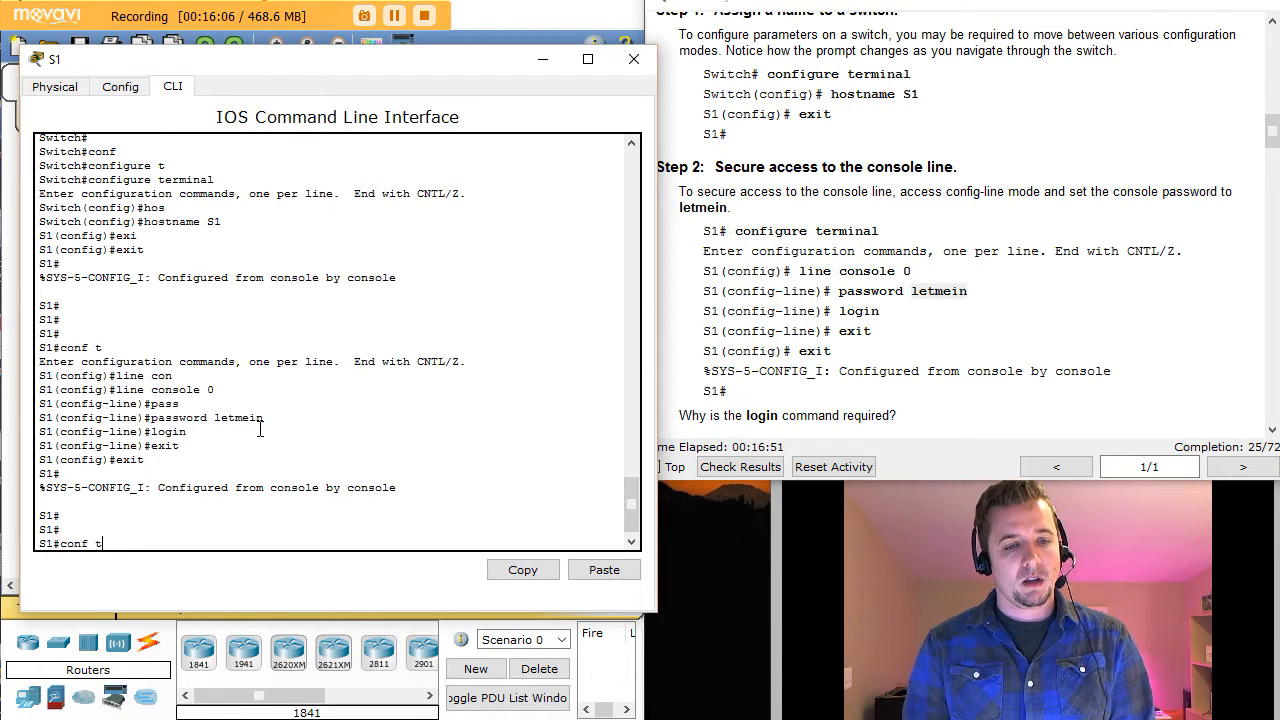
key(Return)
text(line)
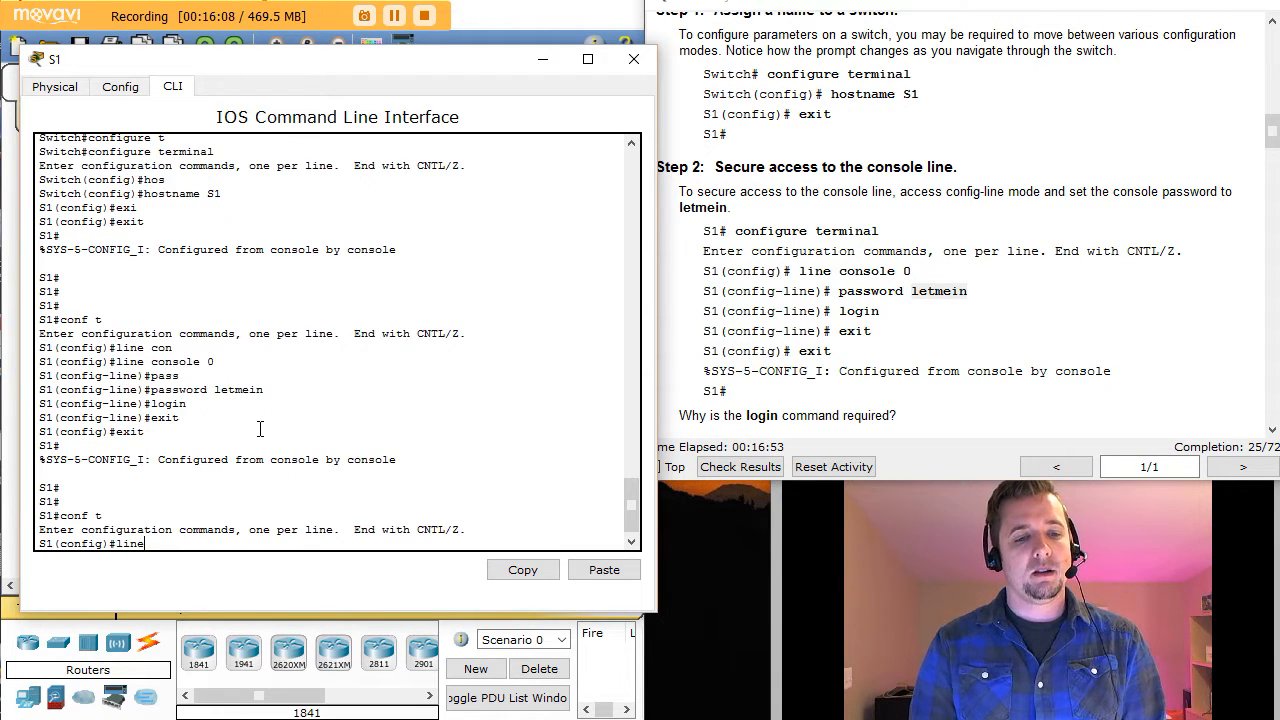
text( con)
key(Tab)
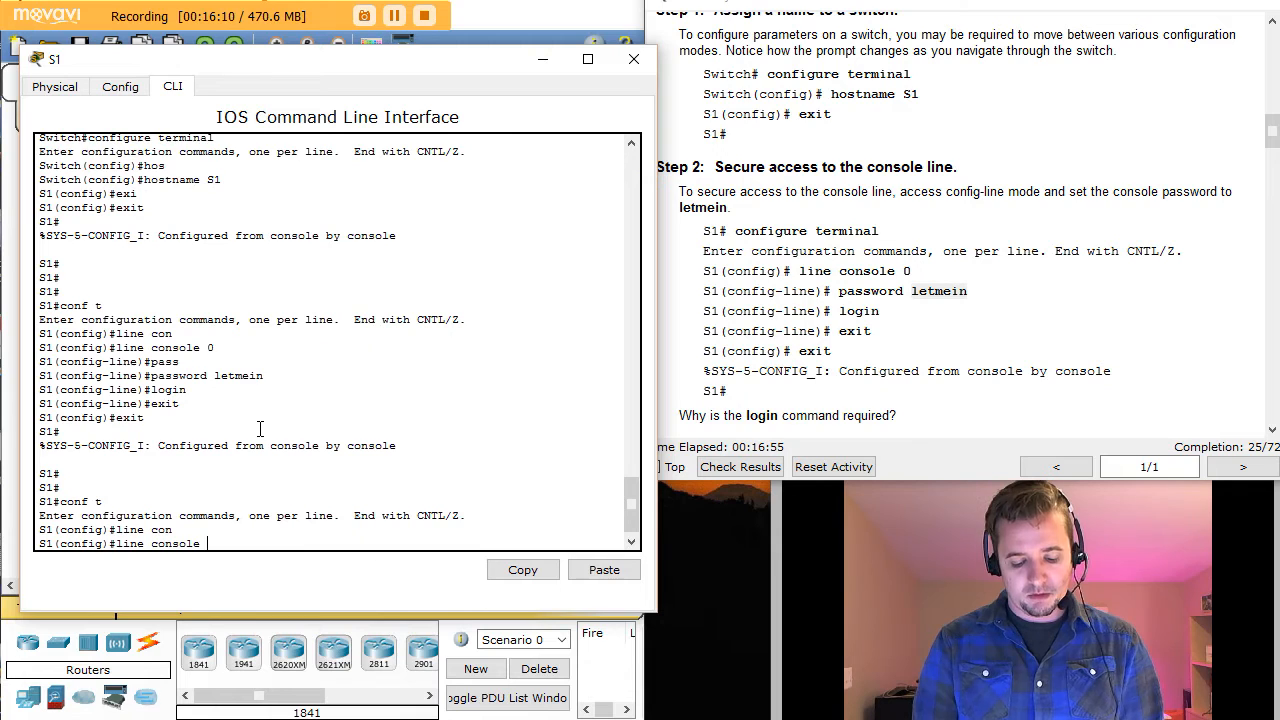
text(0)
key(Return)
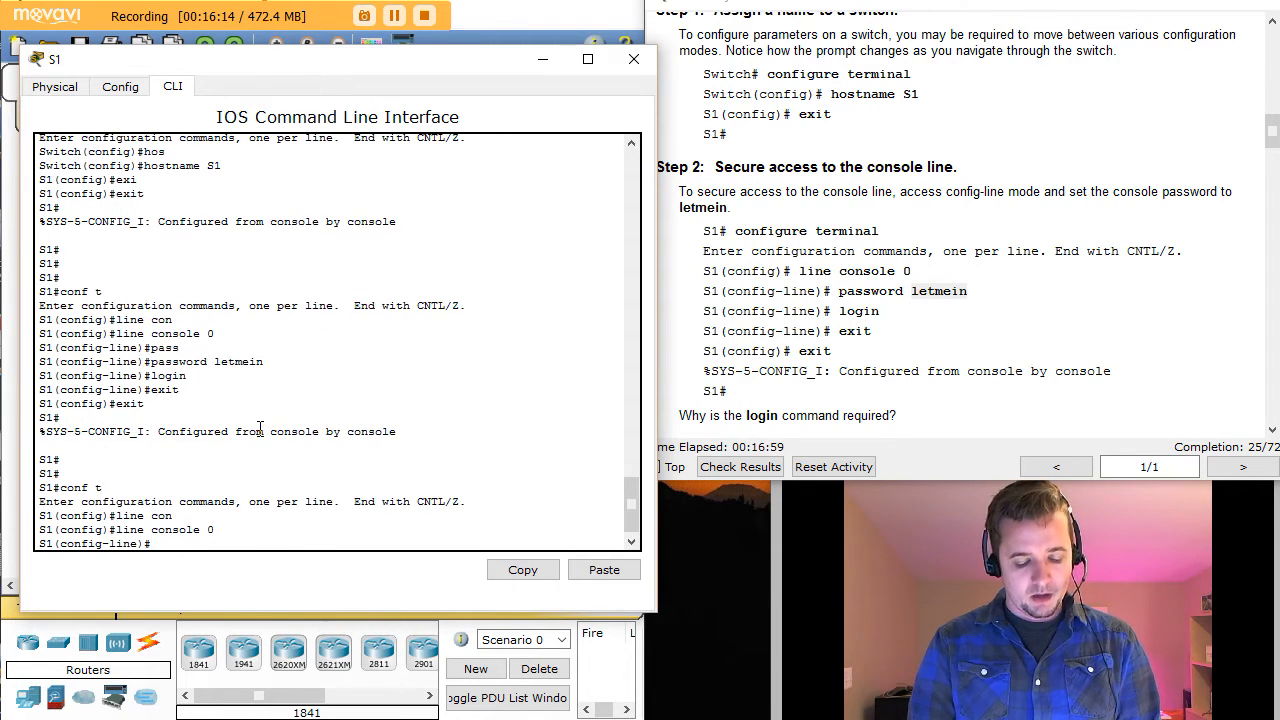
text(end)
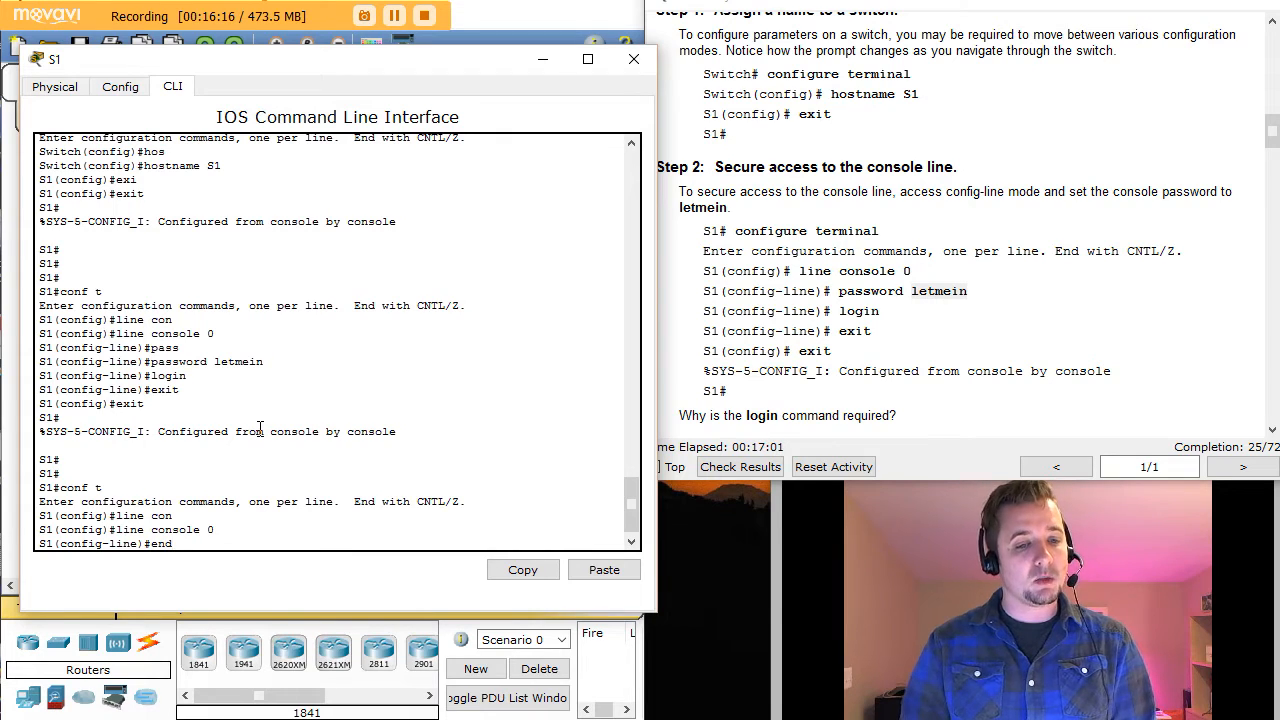
key(Return)
key(Return)
key(Return)
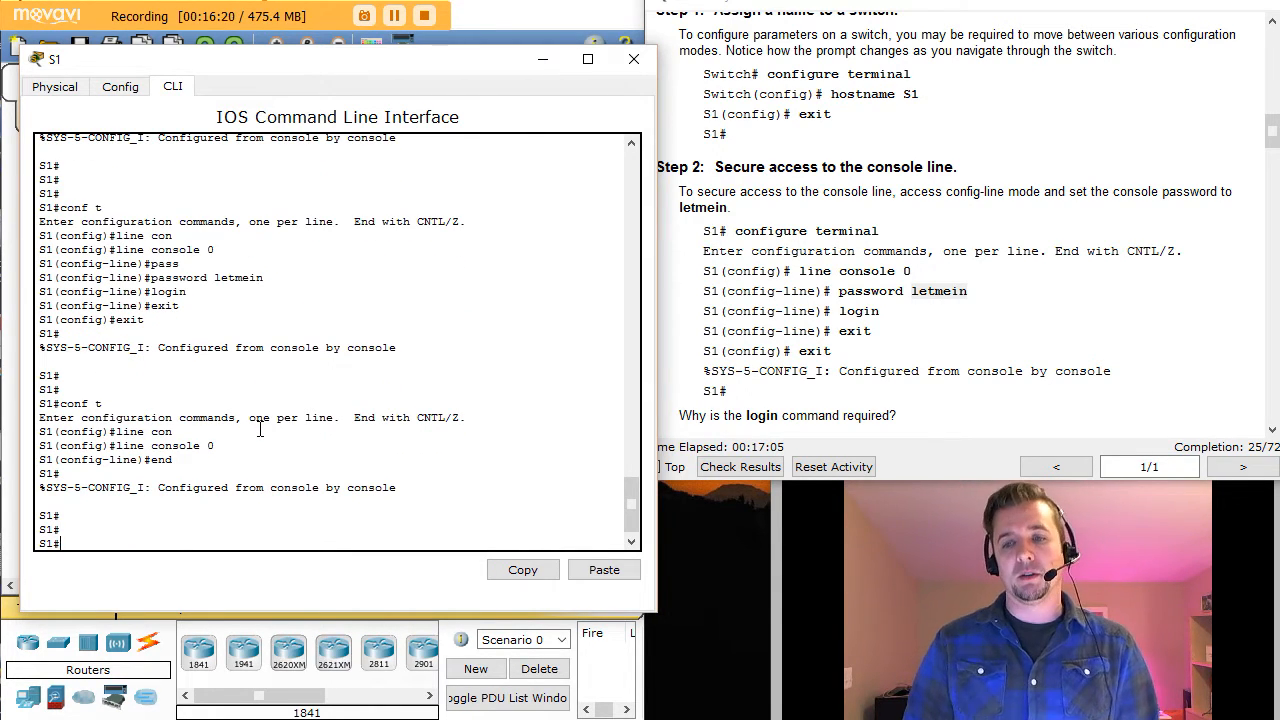
Step: Advance the instructions to the console login test and refocus S1's command line
click(1092, 365)
scroll(1092, 365, down, 1)
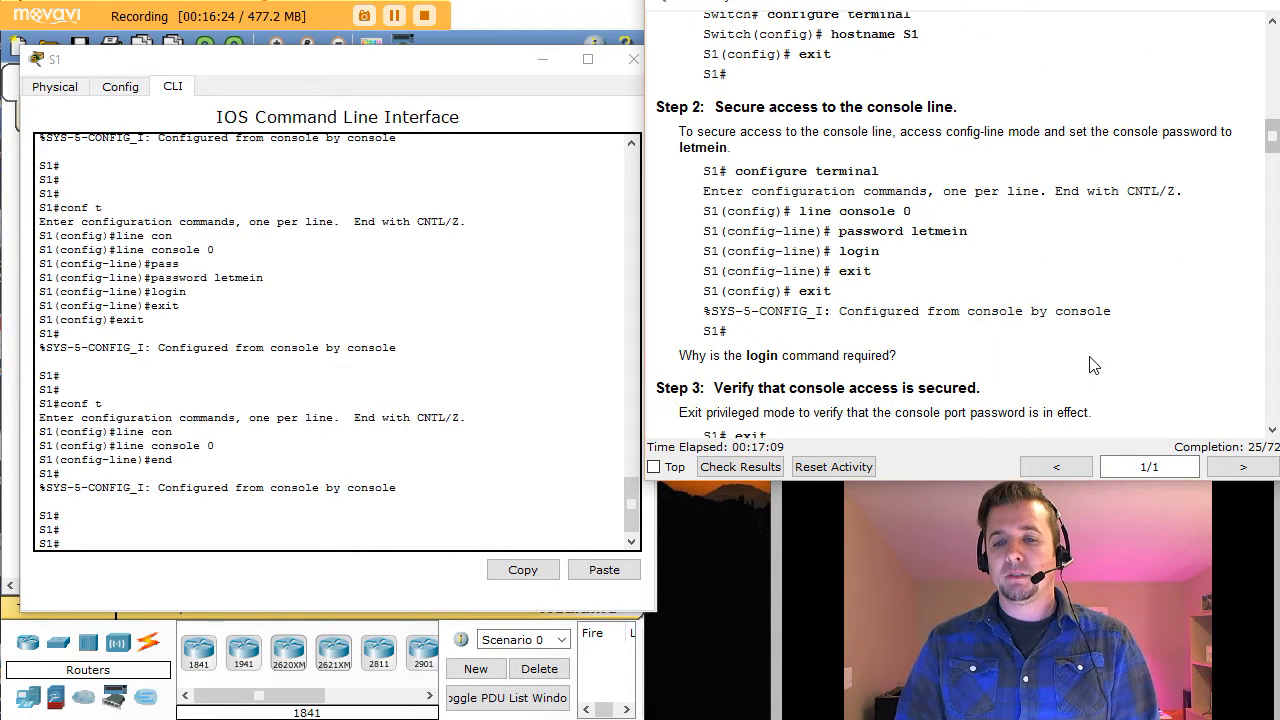
click(1271, 431)
click(1271, 431)
click(1271, 431)
click(1271, 431)
click(1271, 431)
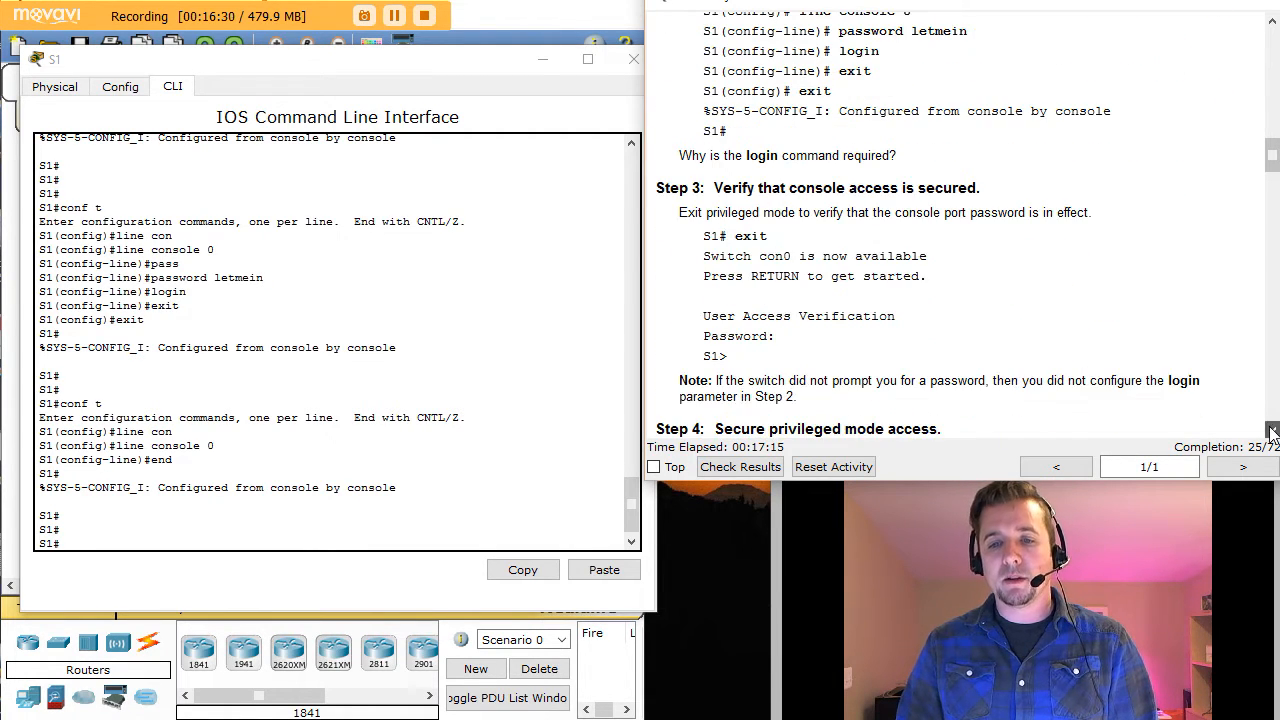
click(1271, 431)
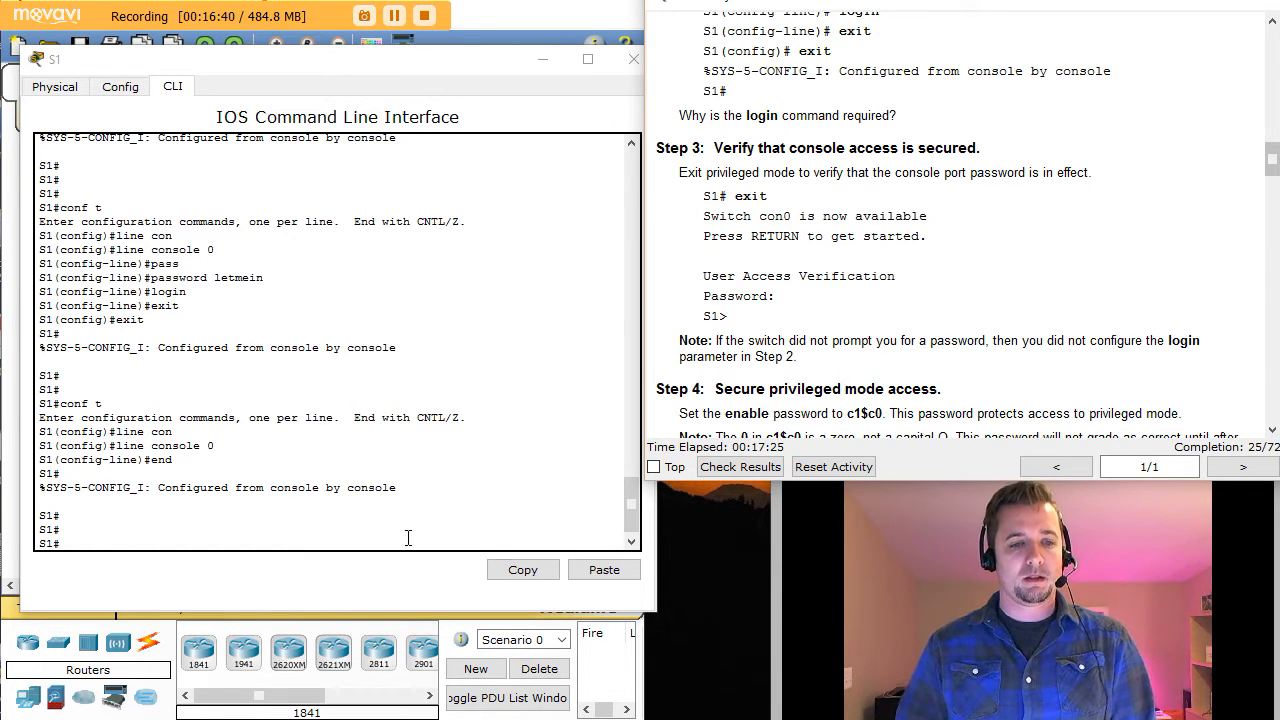
click(264, 514)
Step: Log out of S1, log back in with the console password, and run enable
text(exit)
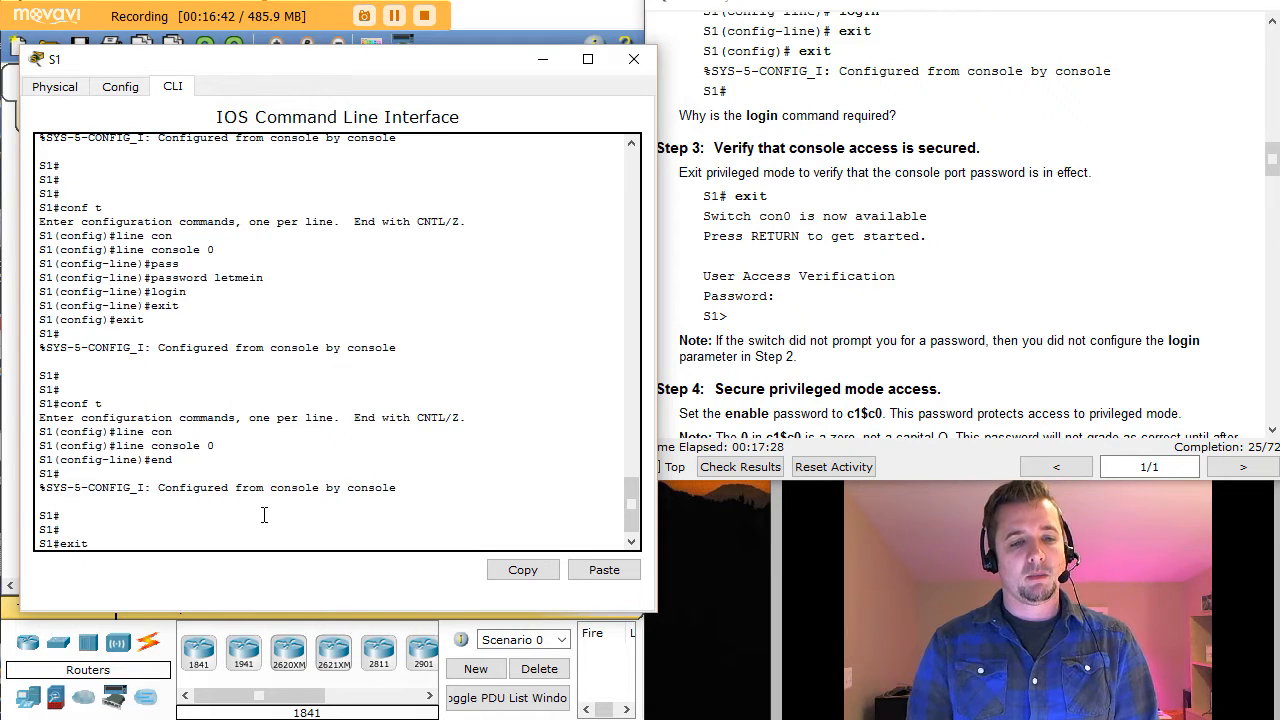
key(Return)
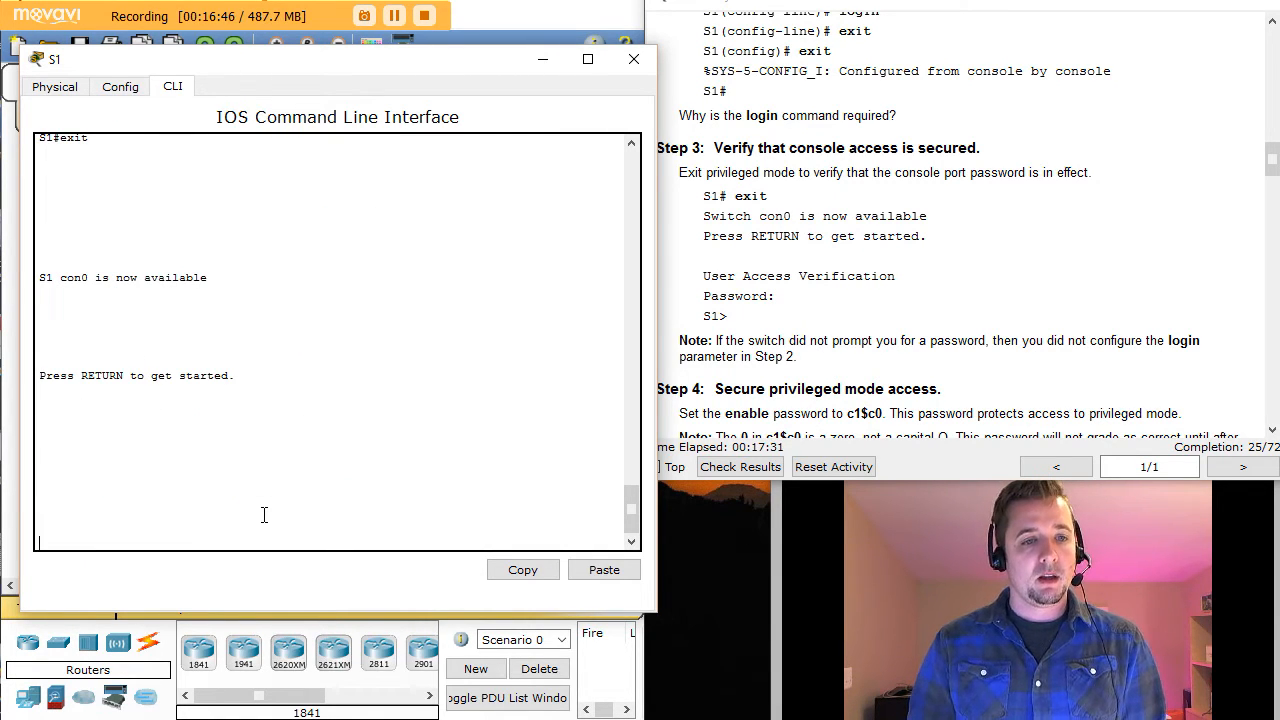
key(Return)
key(Return)
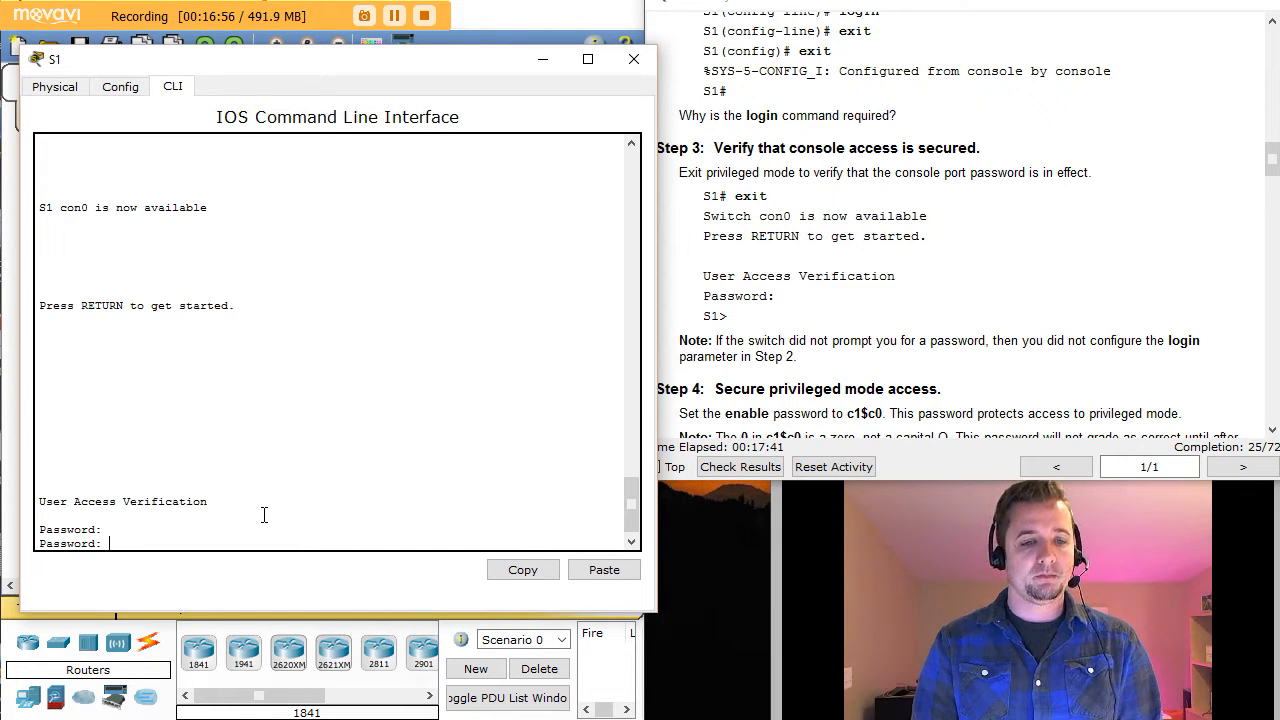
key(Return)
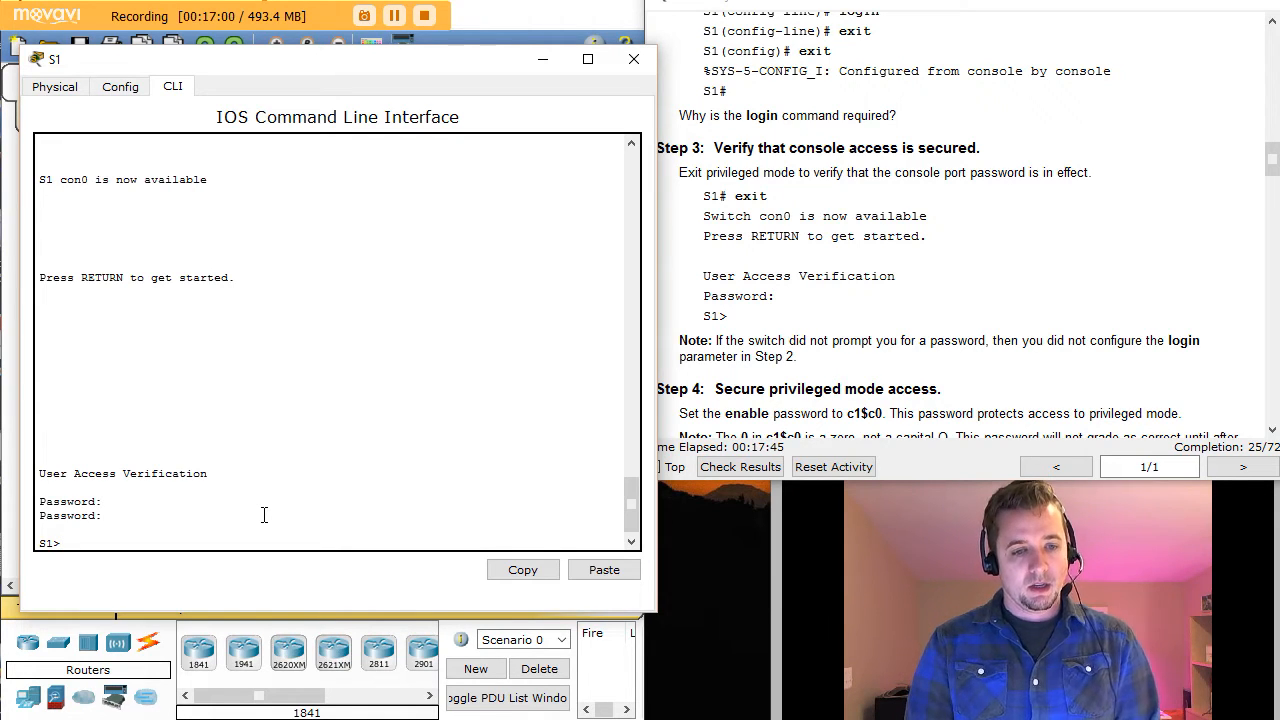
text(en)
key(Tab)
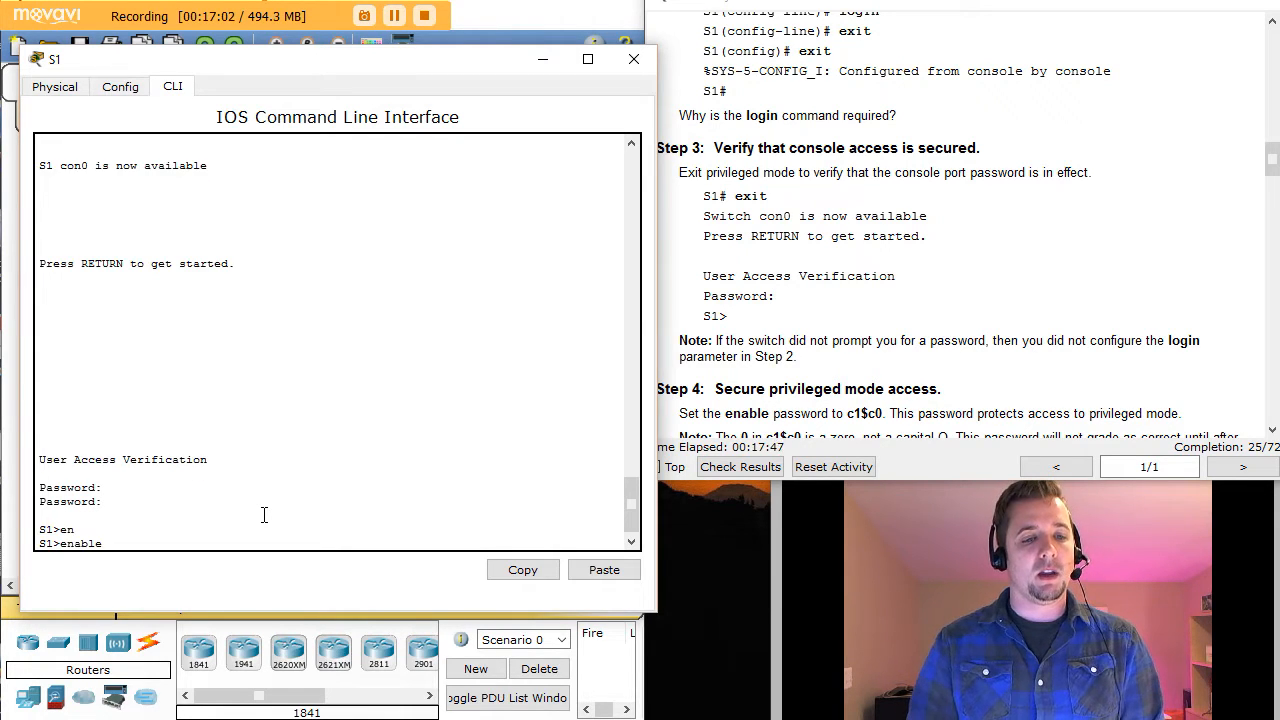
key(Return)
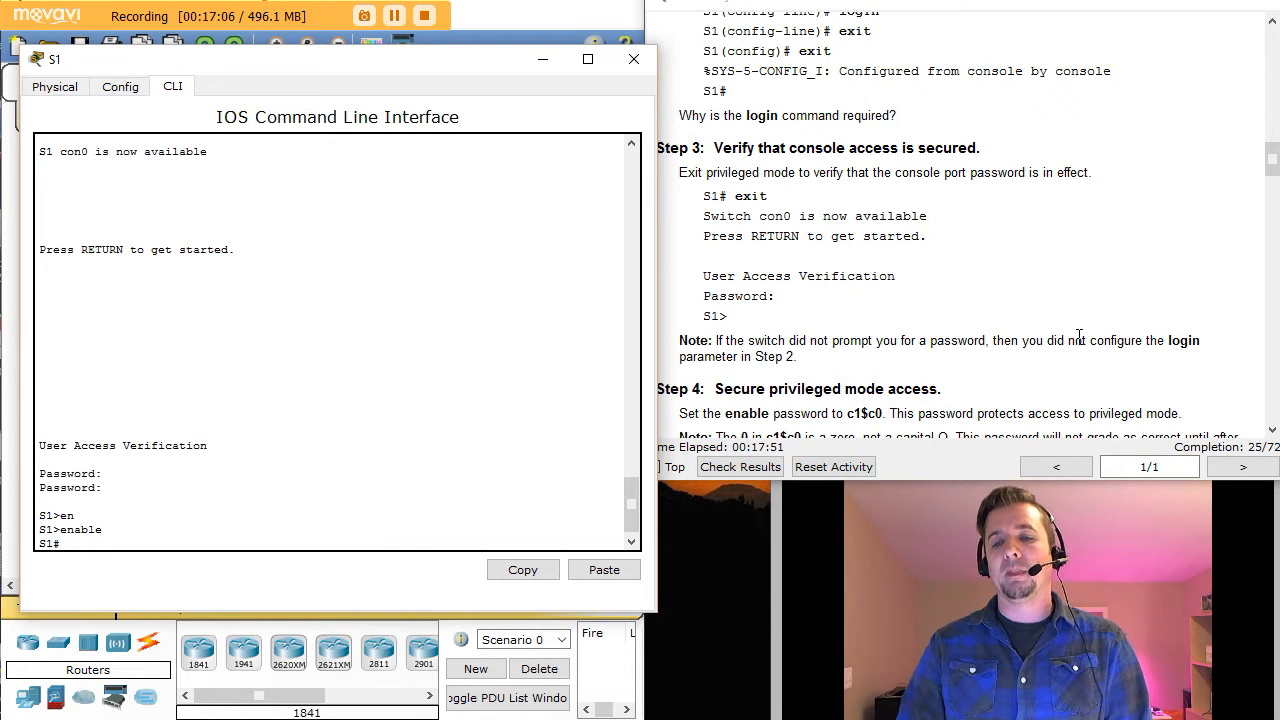
click(1155, 336)
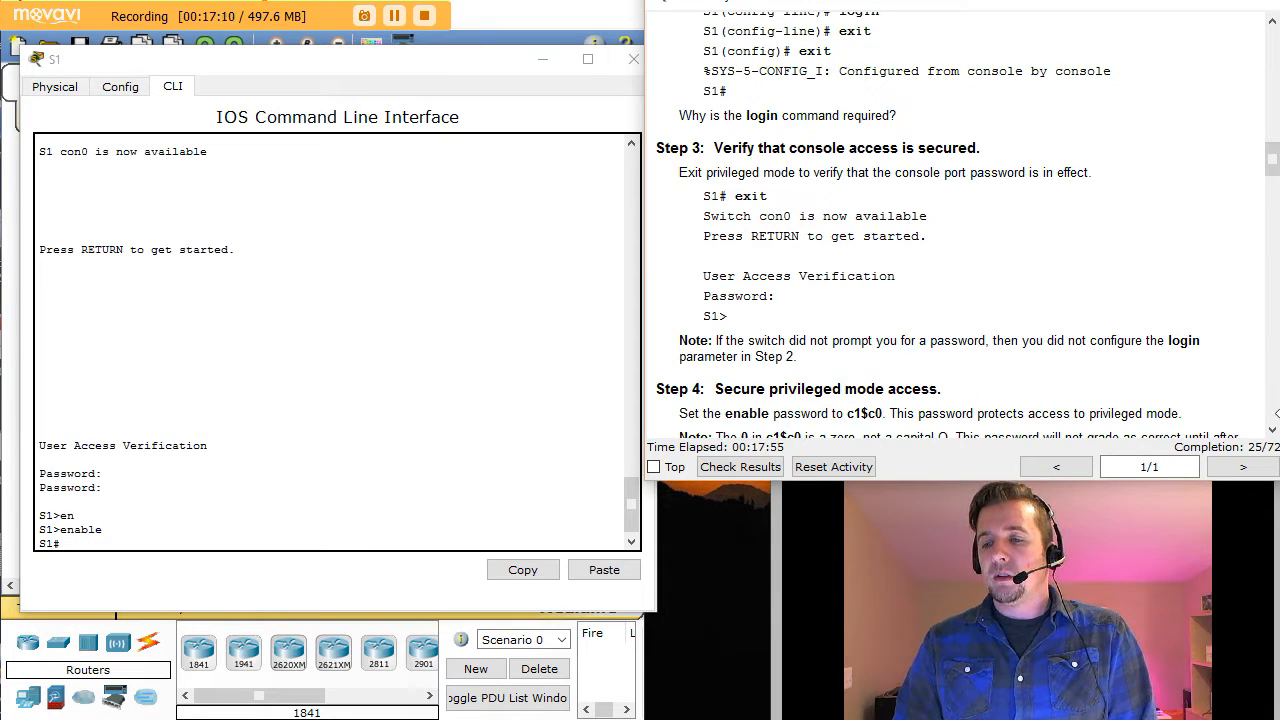
click(1272, 430)
click(1272, 430)
click(1272, 430)
click(1272, 430)
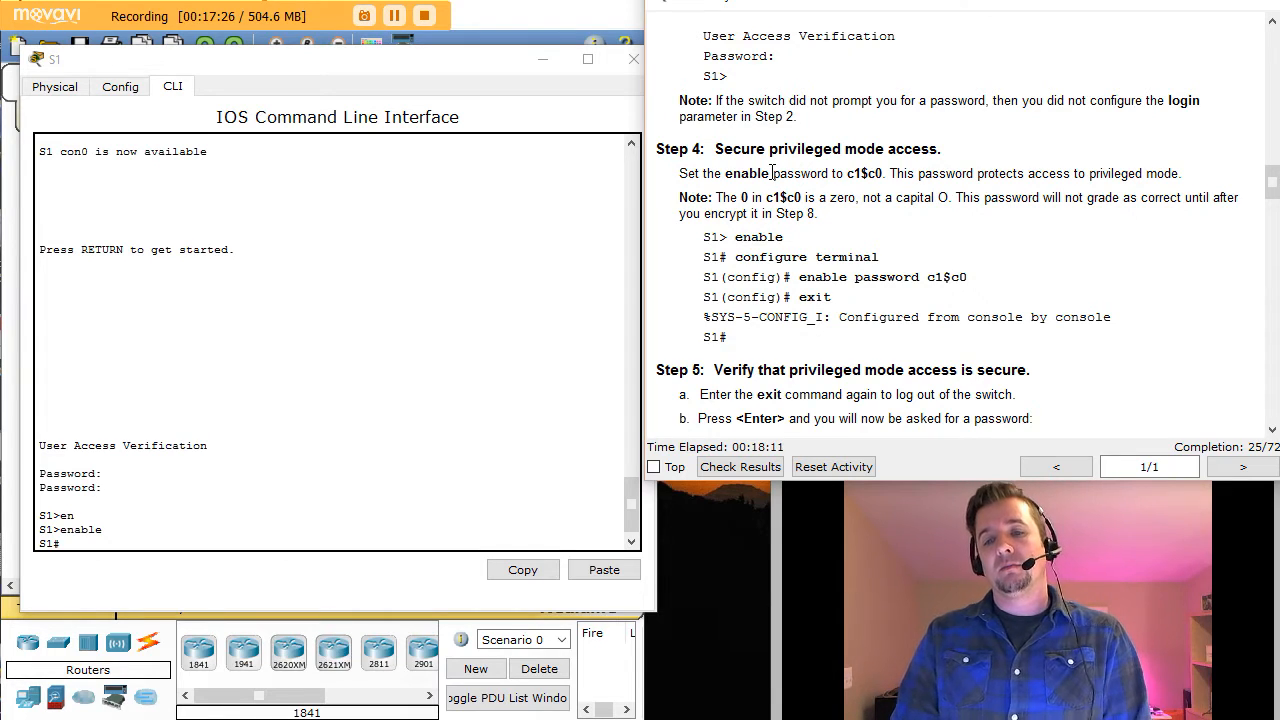
drag(845, 173, 882, 173)
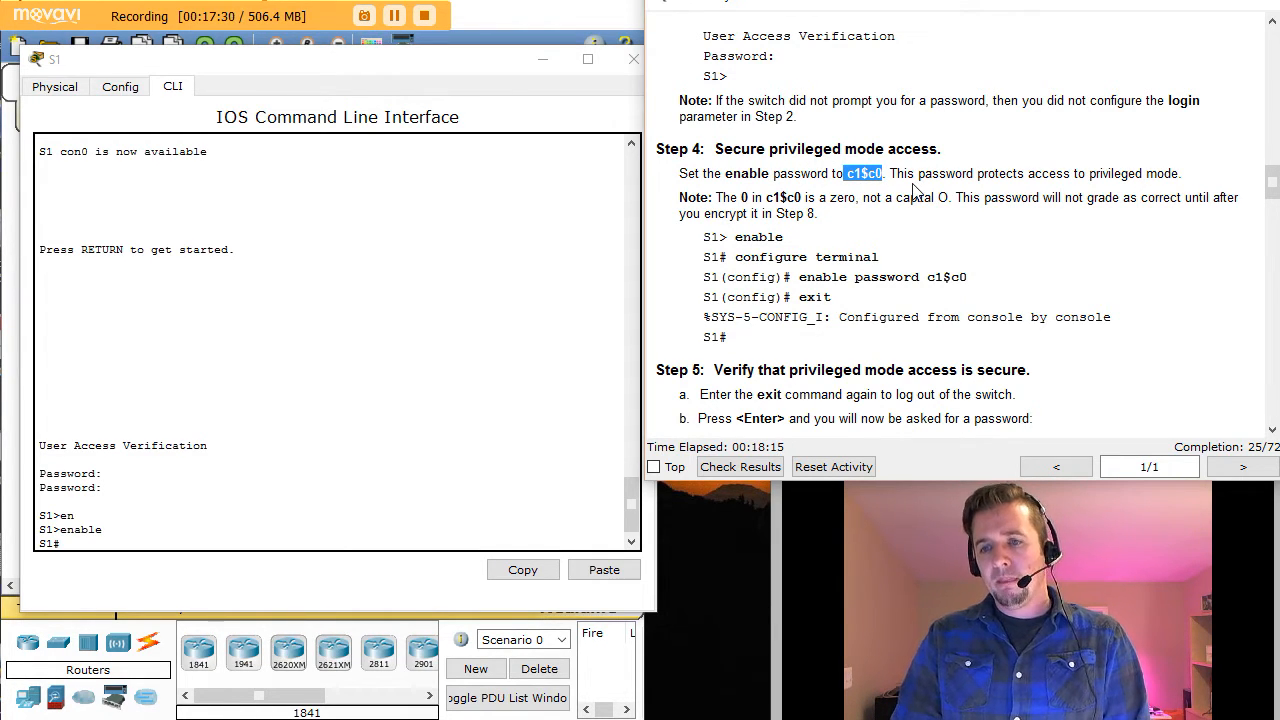
click(912, 180)
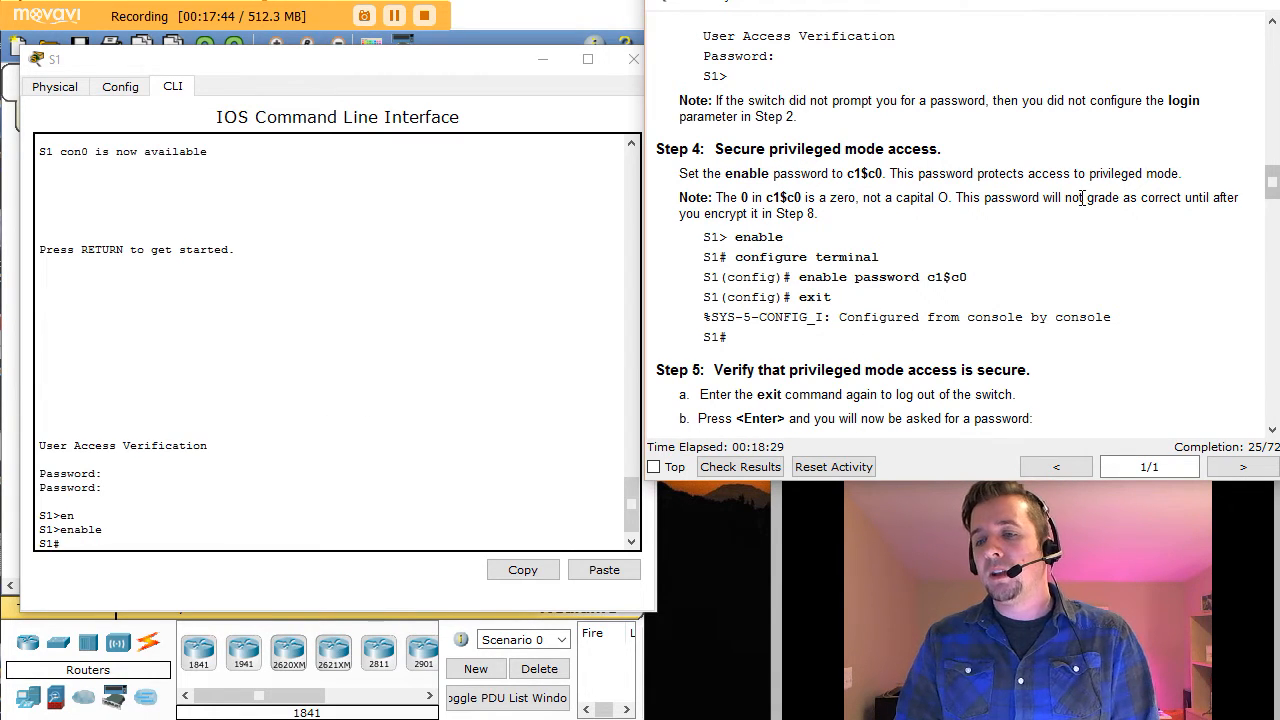
drag(1090, 198, 806, 214)
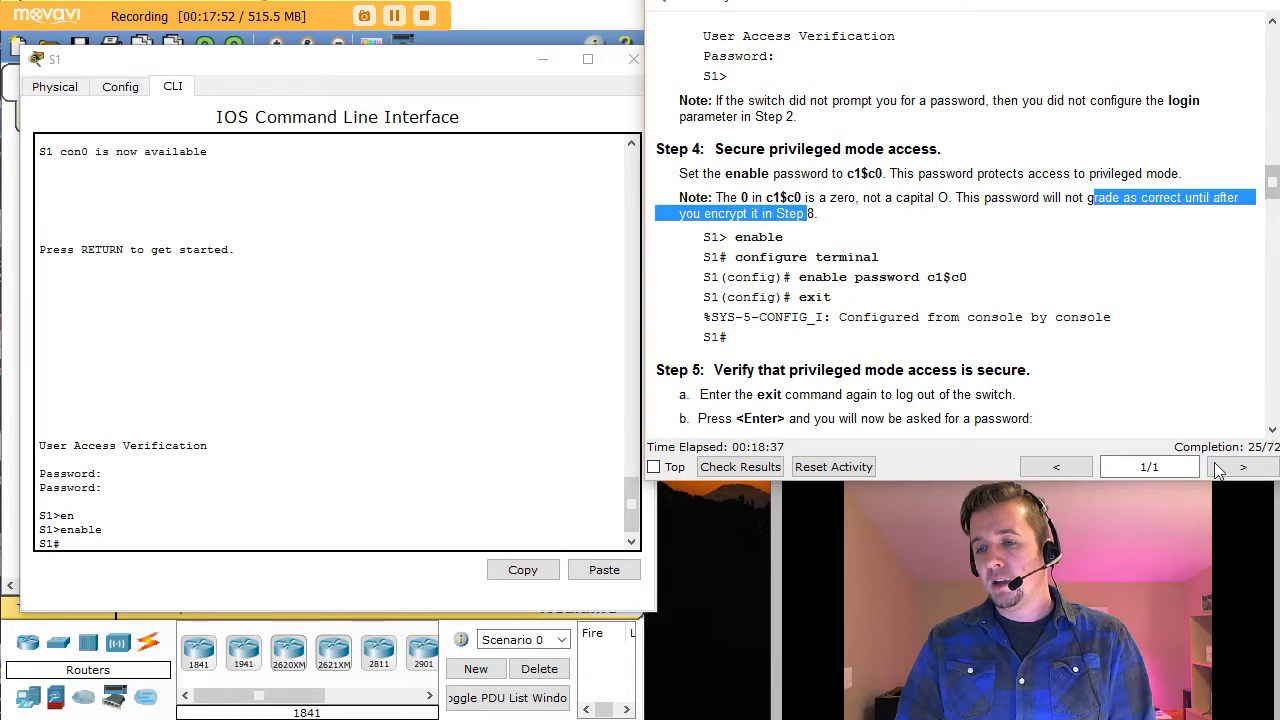
click(84, 545)
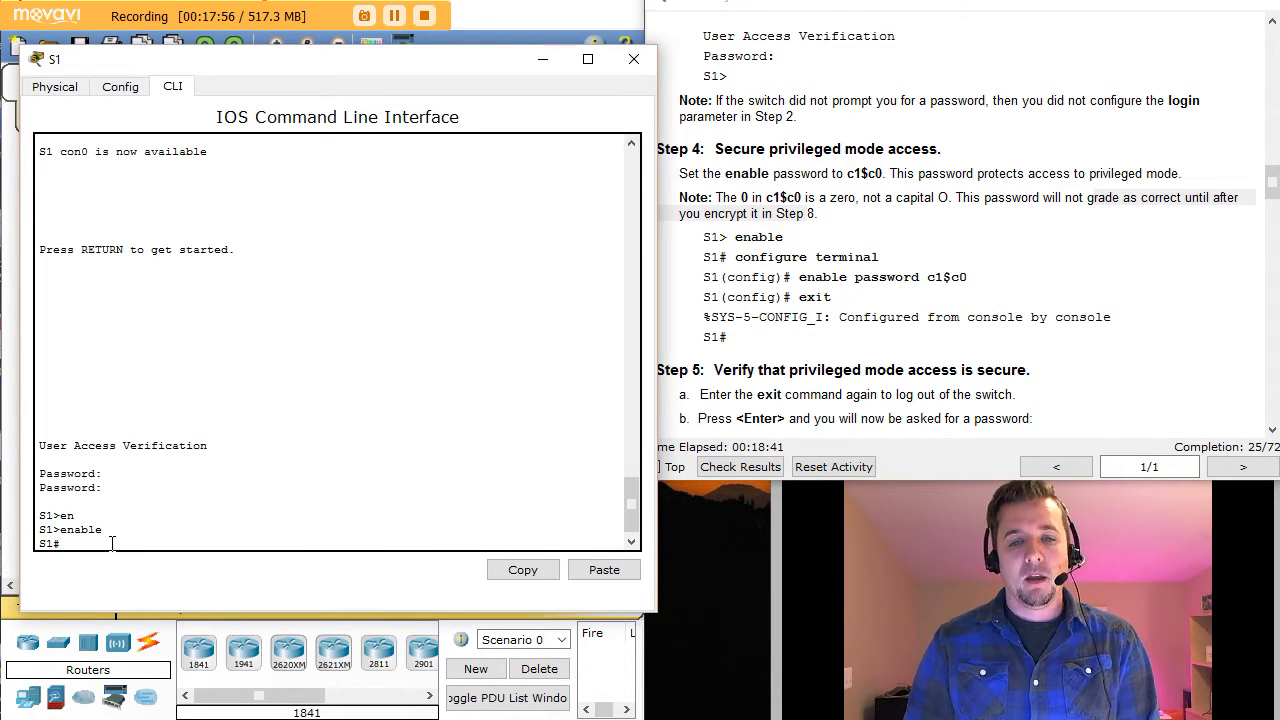
Step: From global configuration mode, set S1's enable password to the Step 4 password
text(conf t)
key(Return)
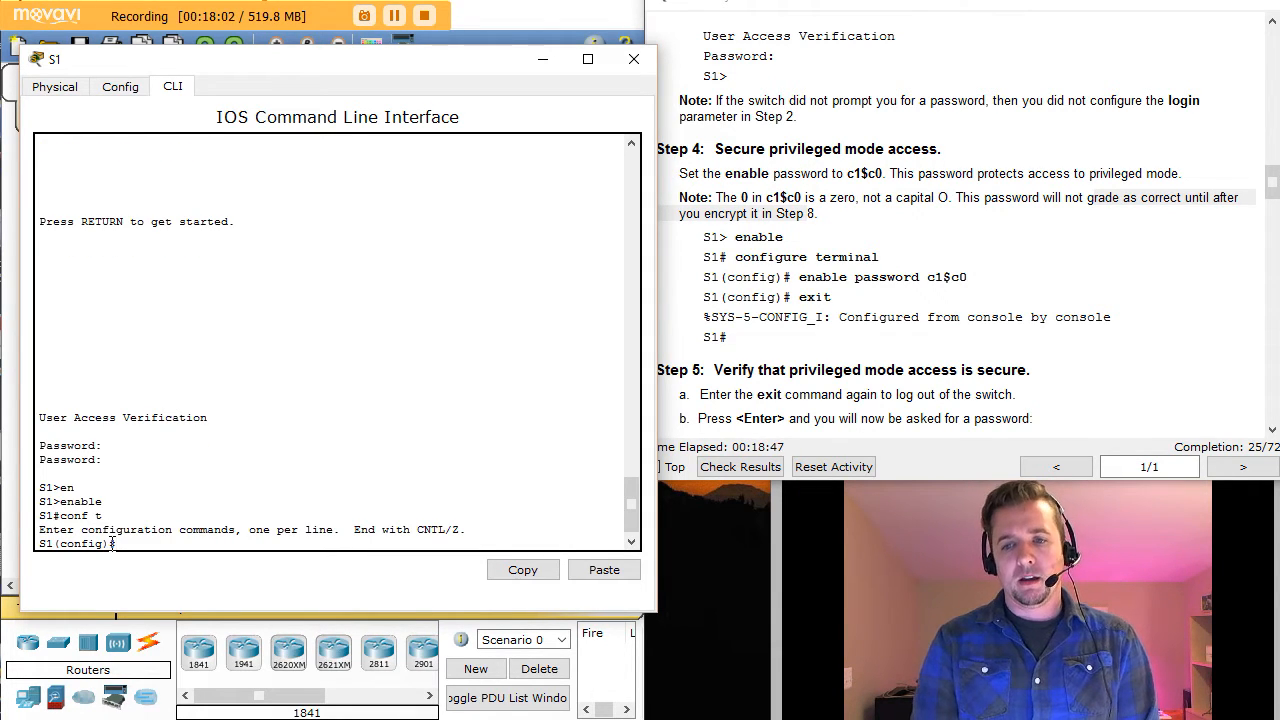
text(enab)
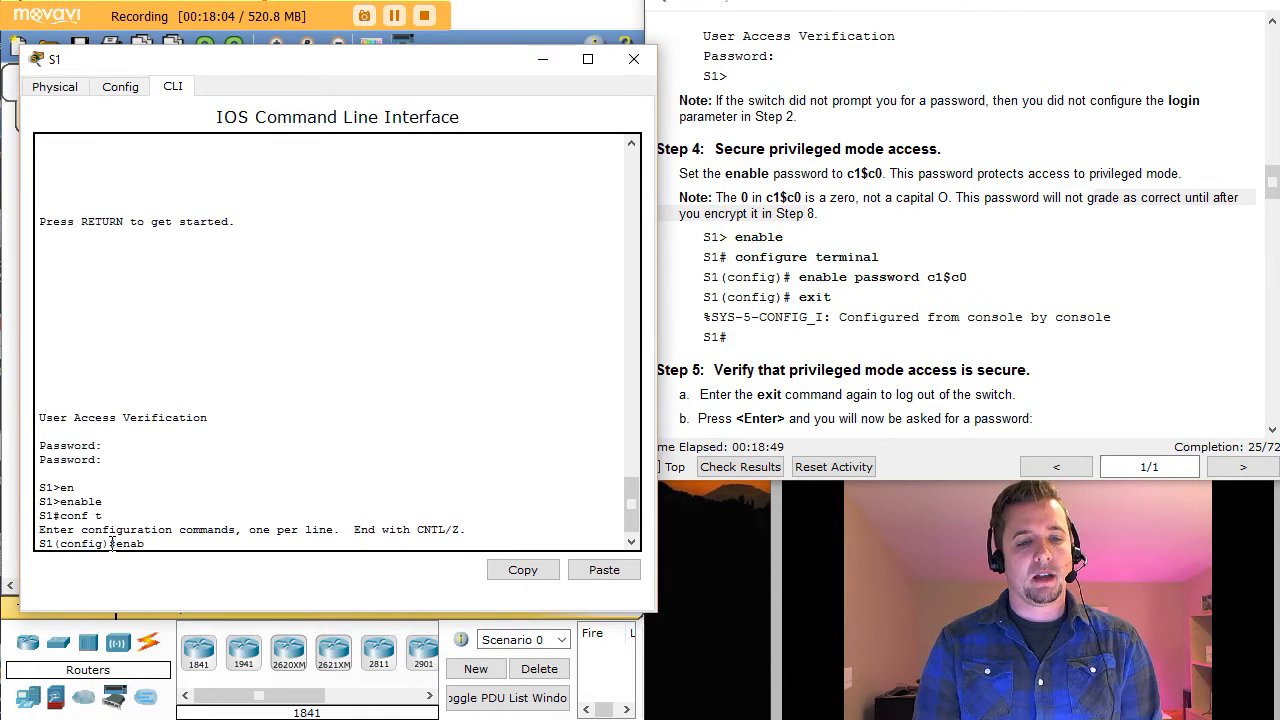
text(le pass)
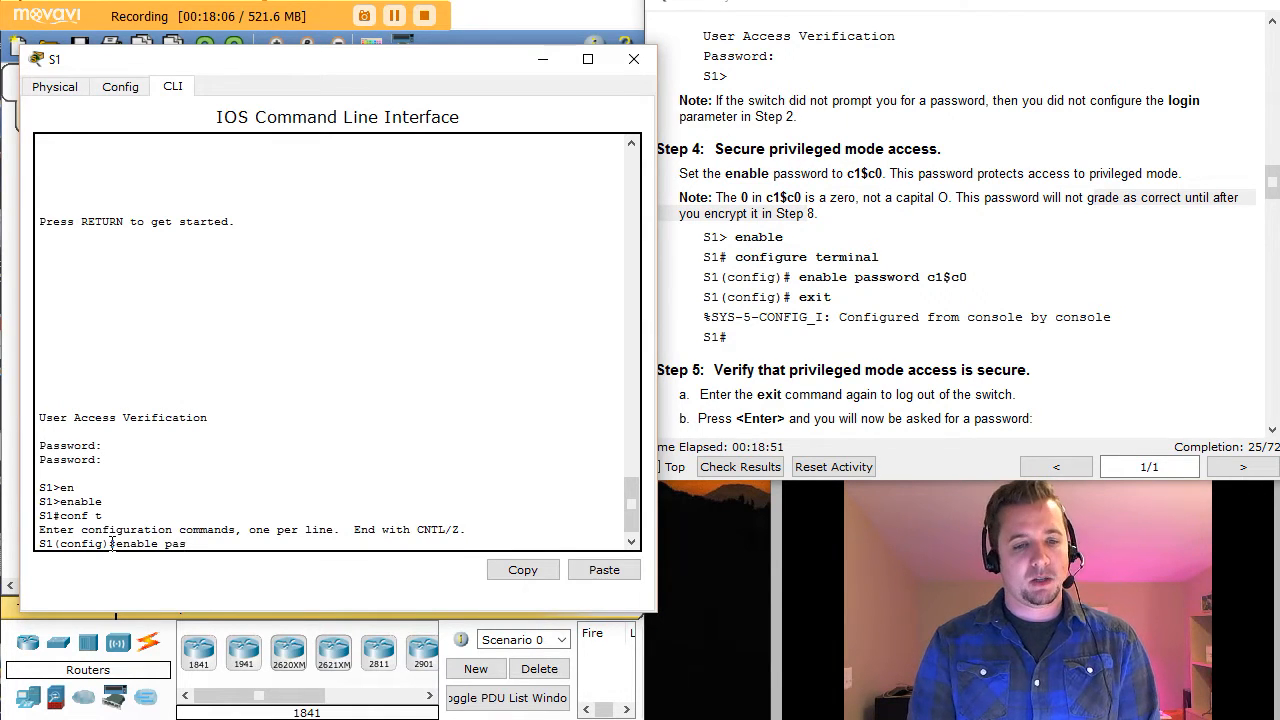
key(Tab)
text(c)
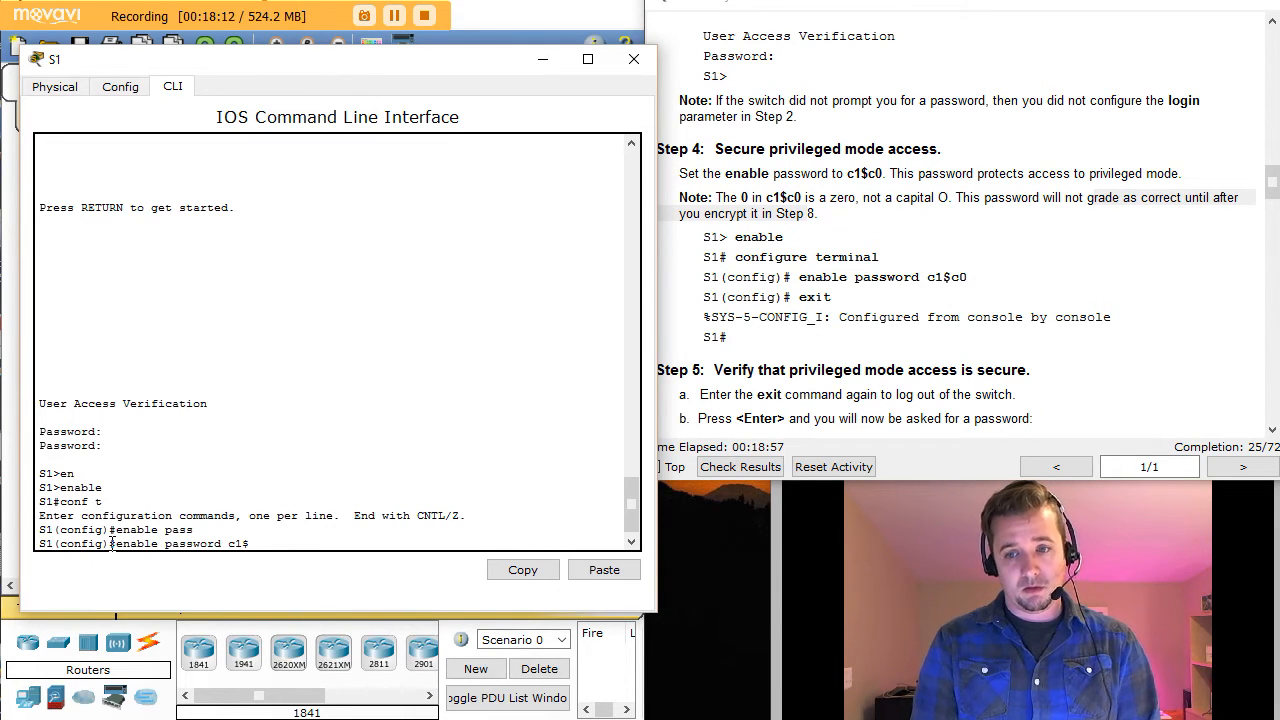
text(1$c0)
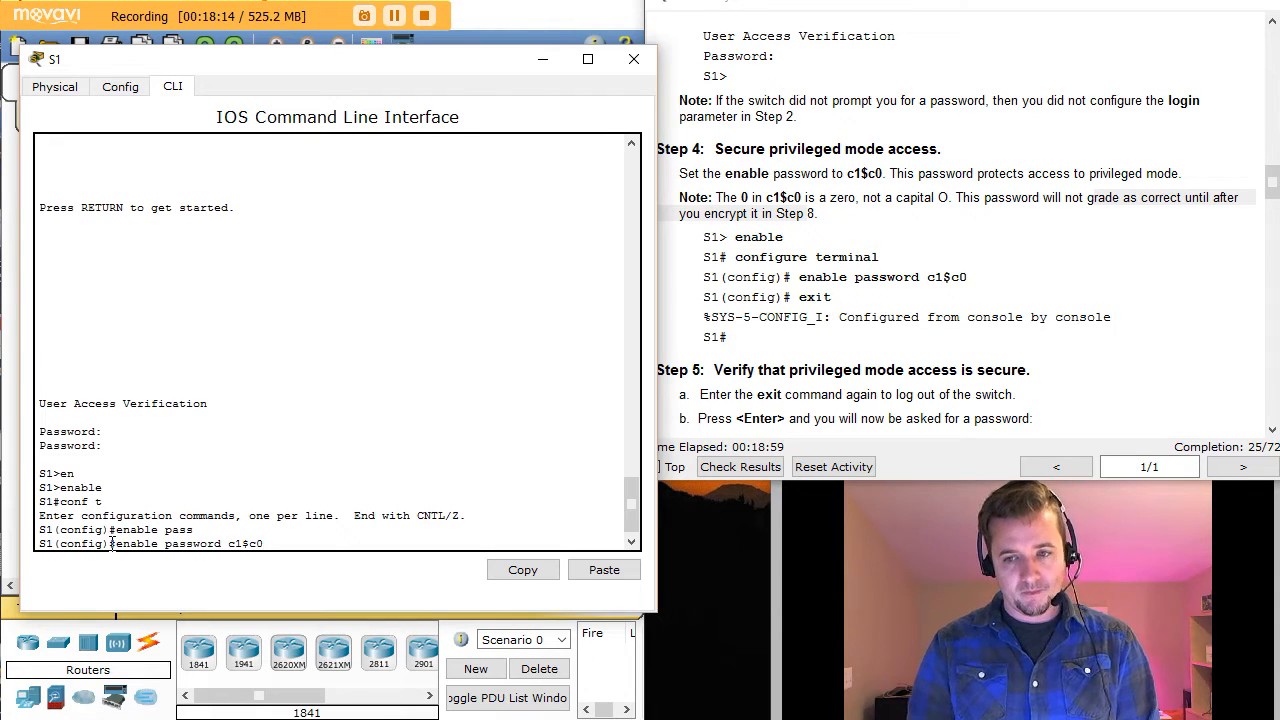
key(Return)
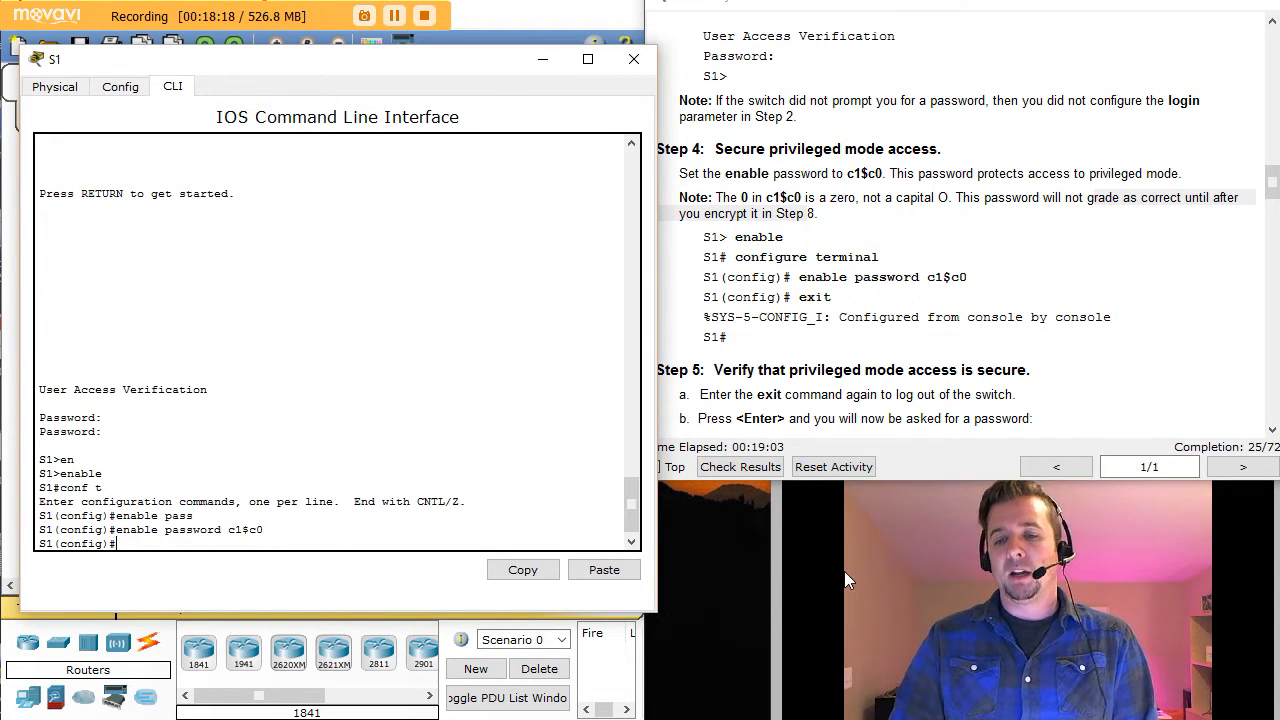
click(901, 339)
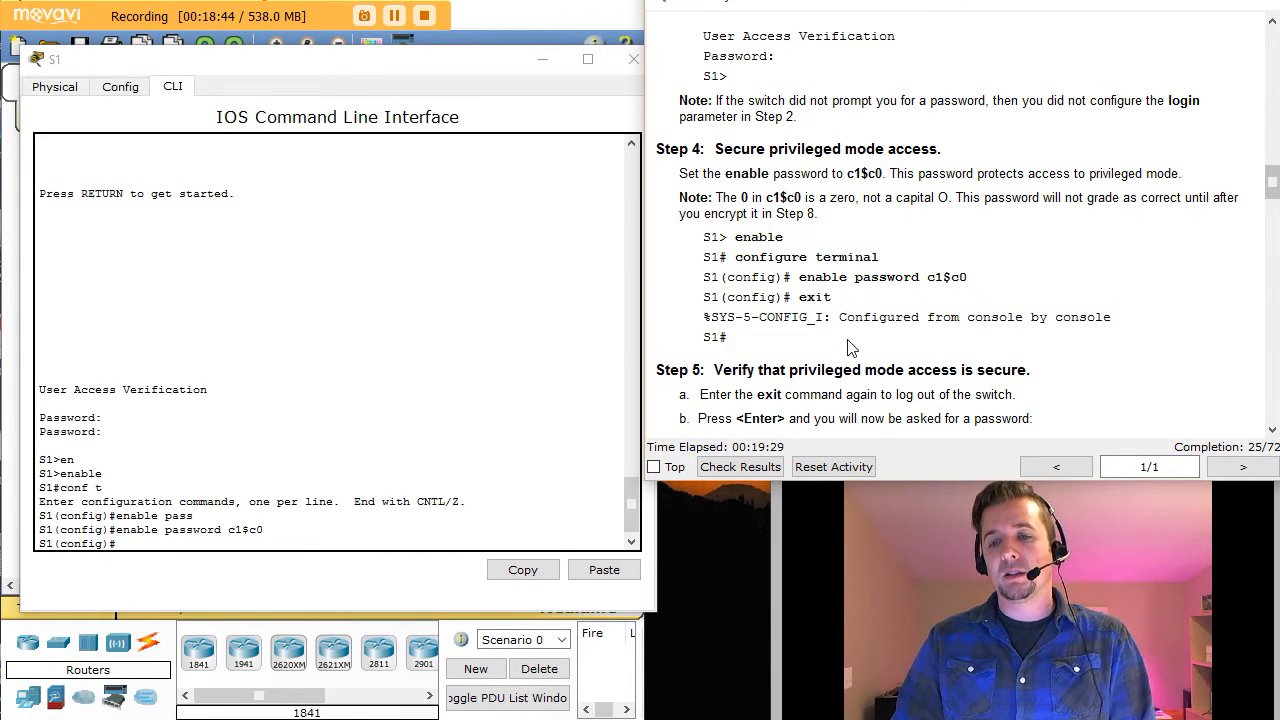
Step: Exit configuration mode and log out of the S1 console session
scroll(851, 347, down, 1)
scroll(851, 345, down, 3)
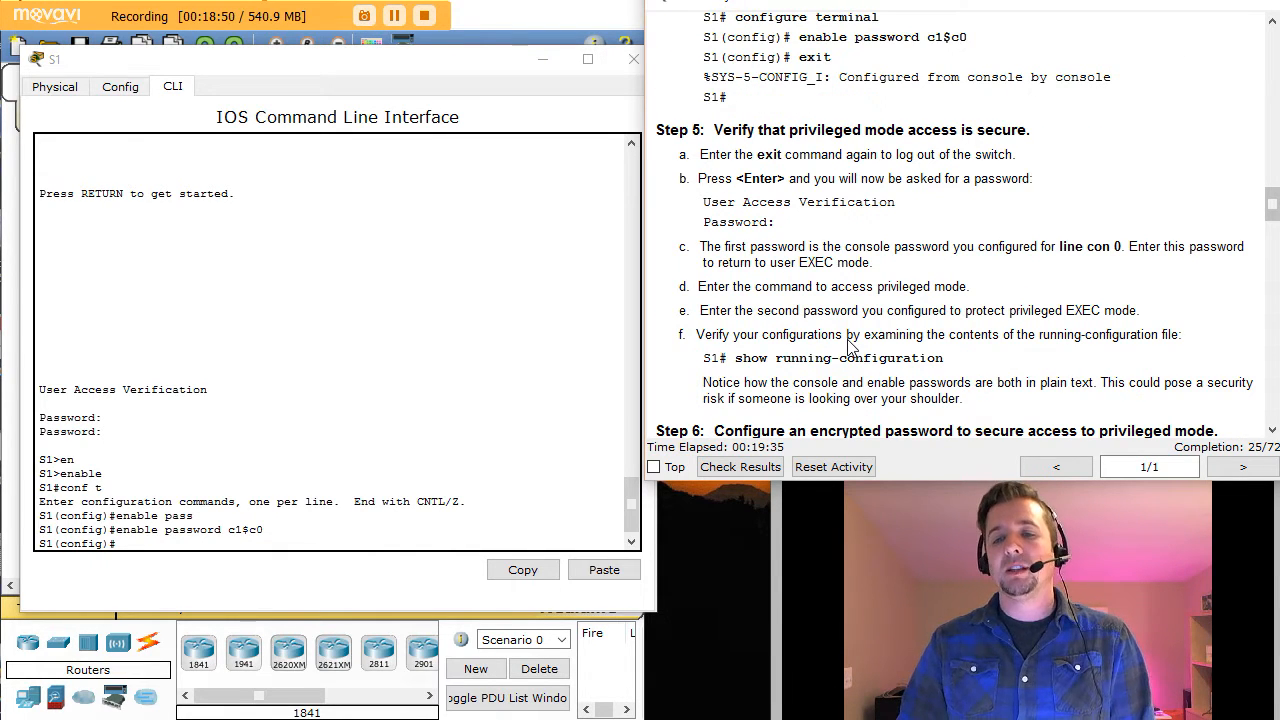
click(152, 545)
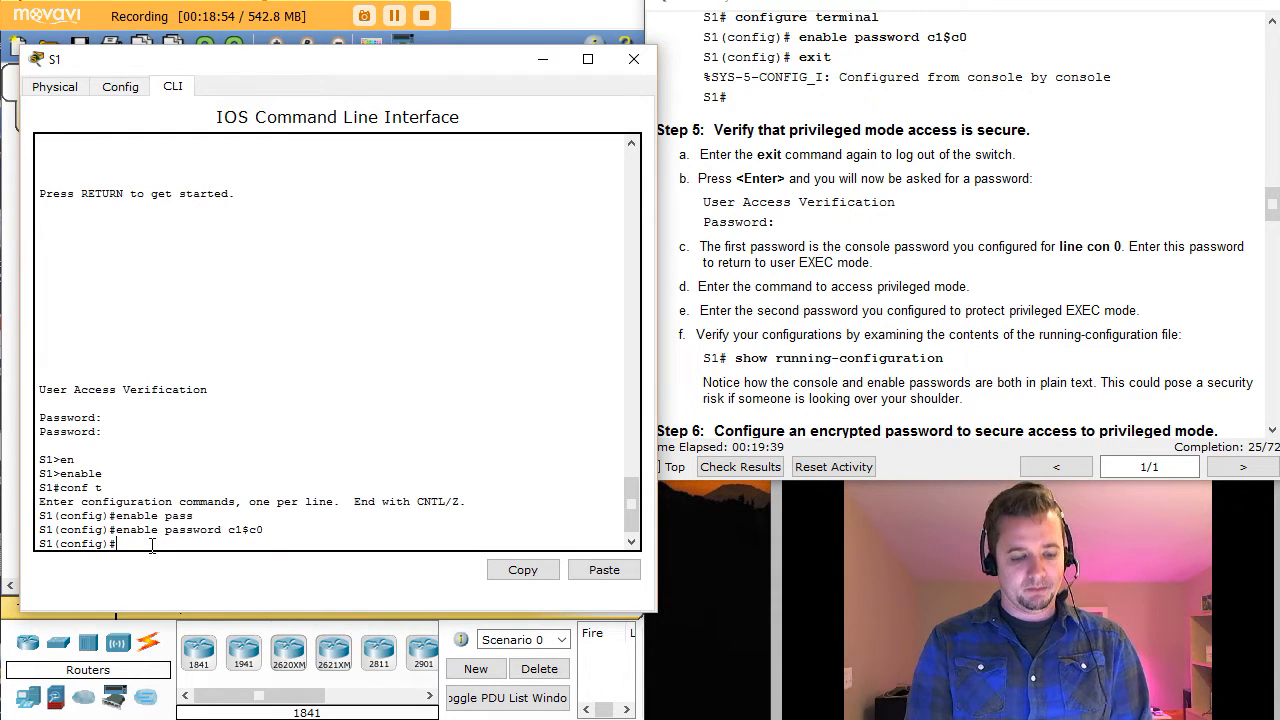
text(exit)
key(Return)
key(Return)
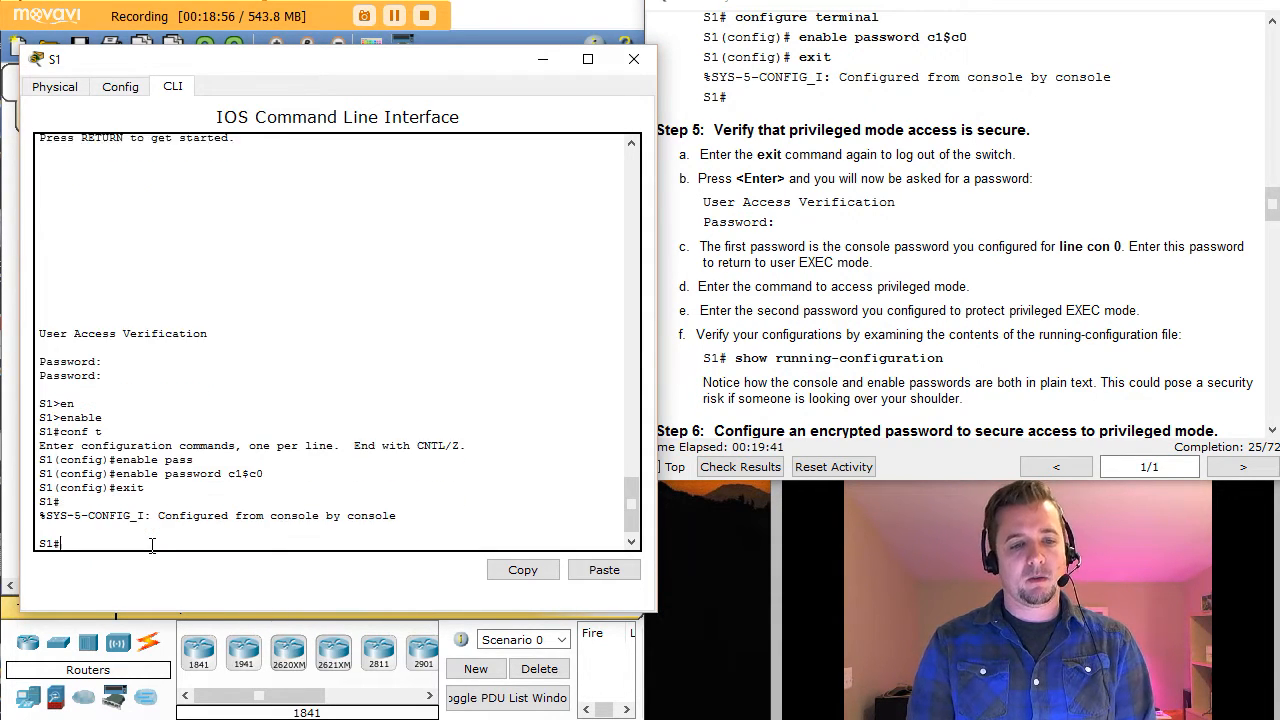
key(Return)
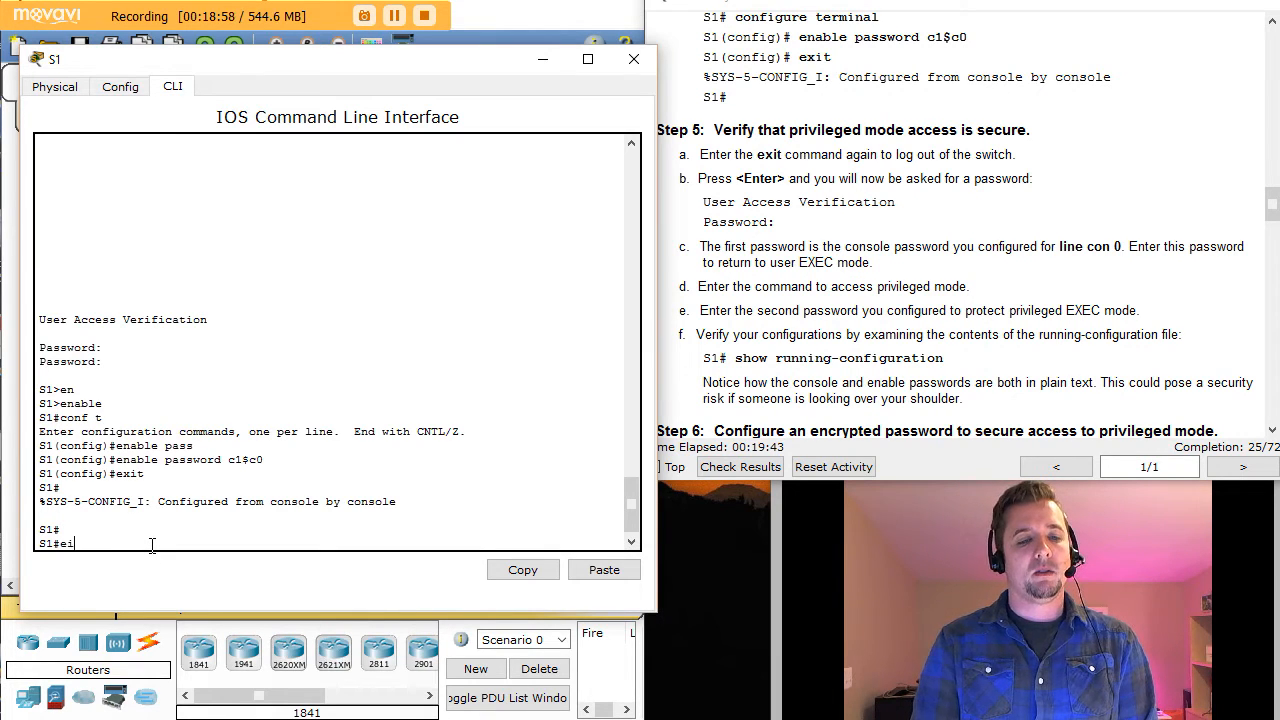
text(exit)
key(Return)
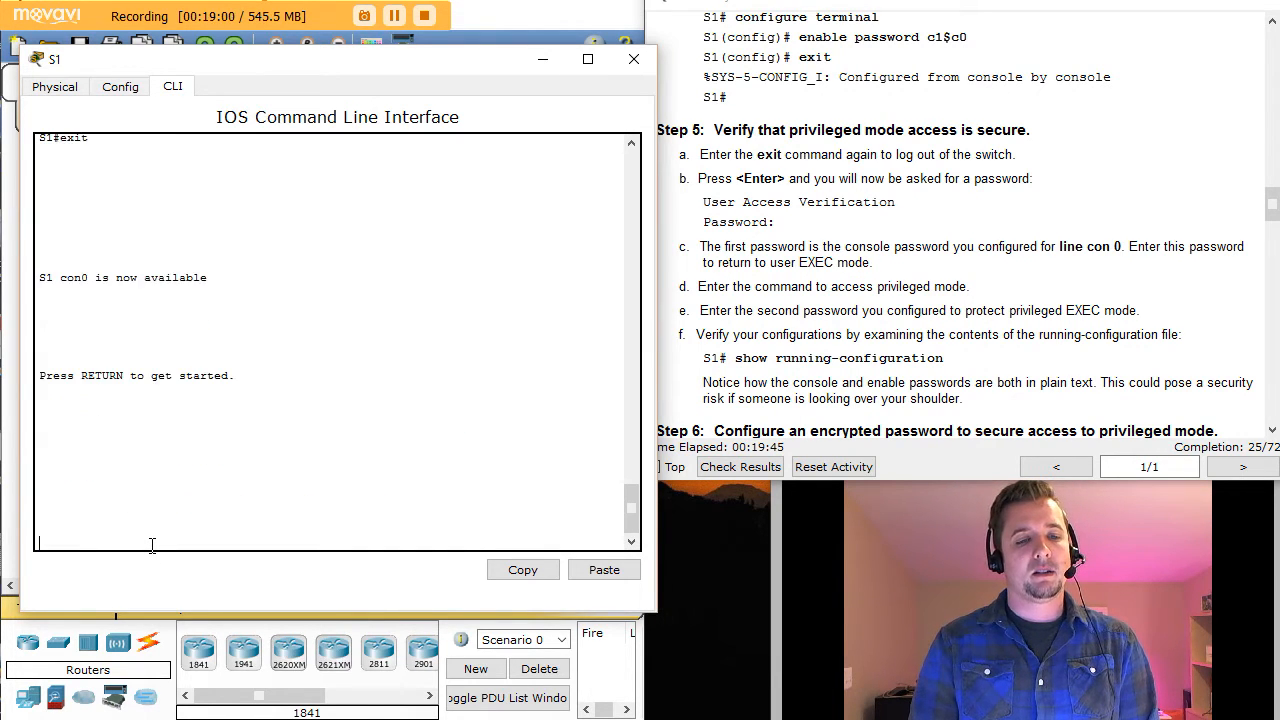
Step: Log back in with the console password, then enter privileged mode with the enable password
key(Return)
key(Return)
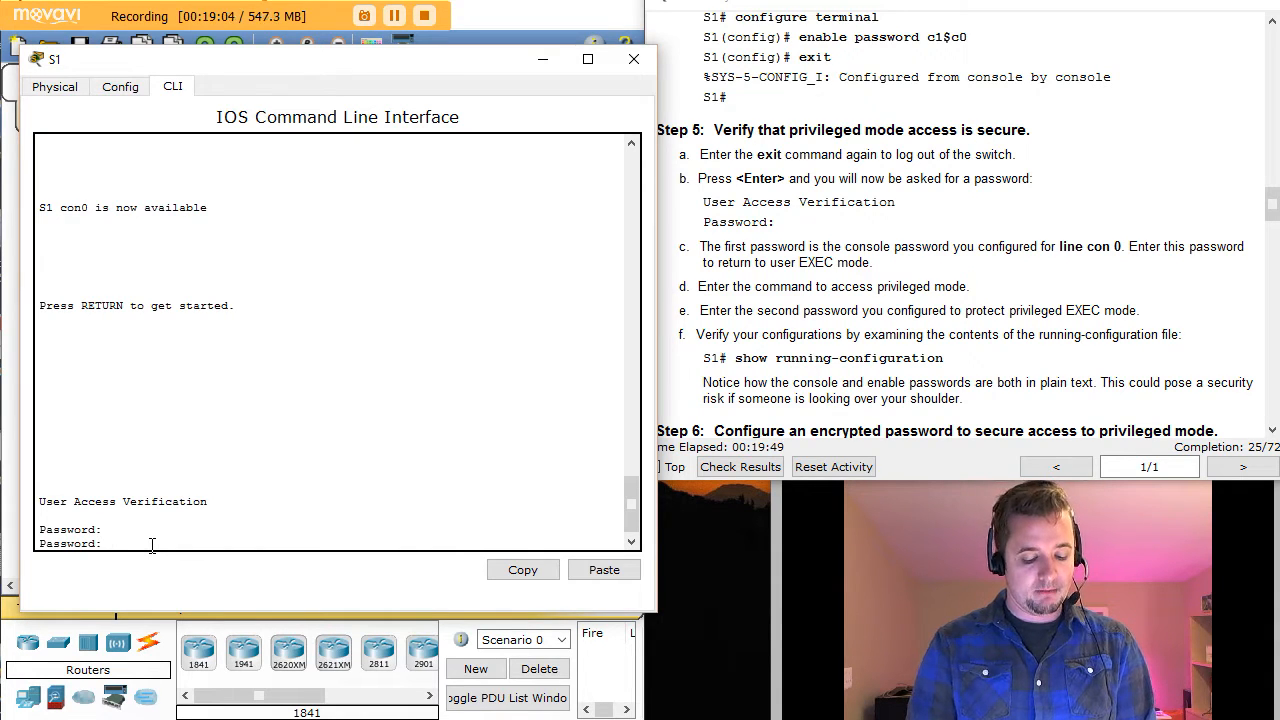
key(Return)
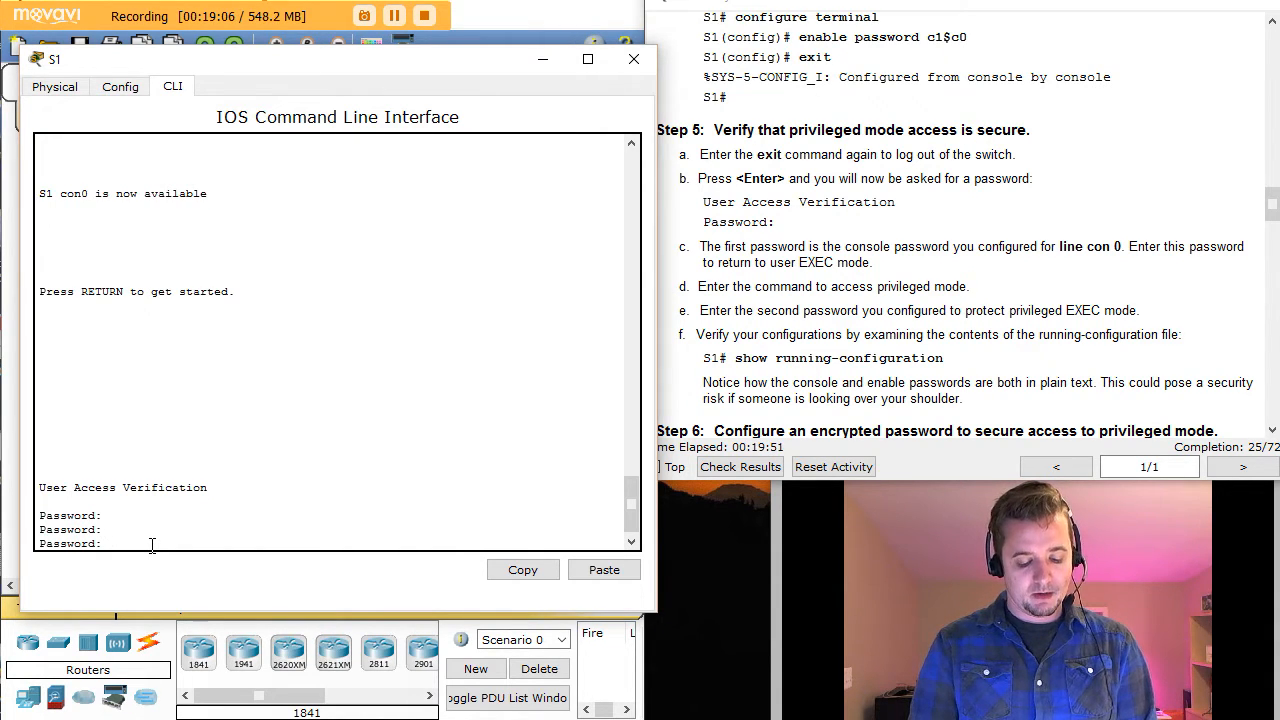
key(Return)
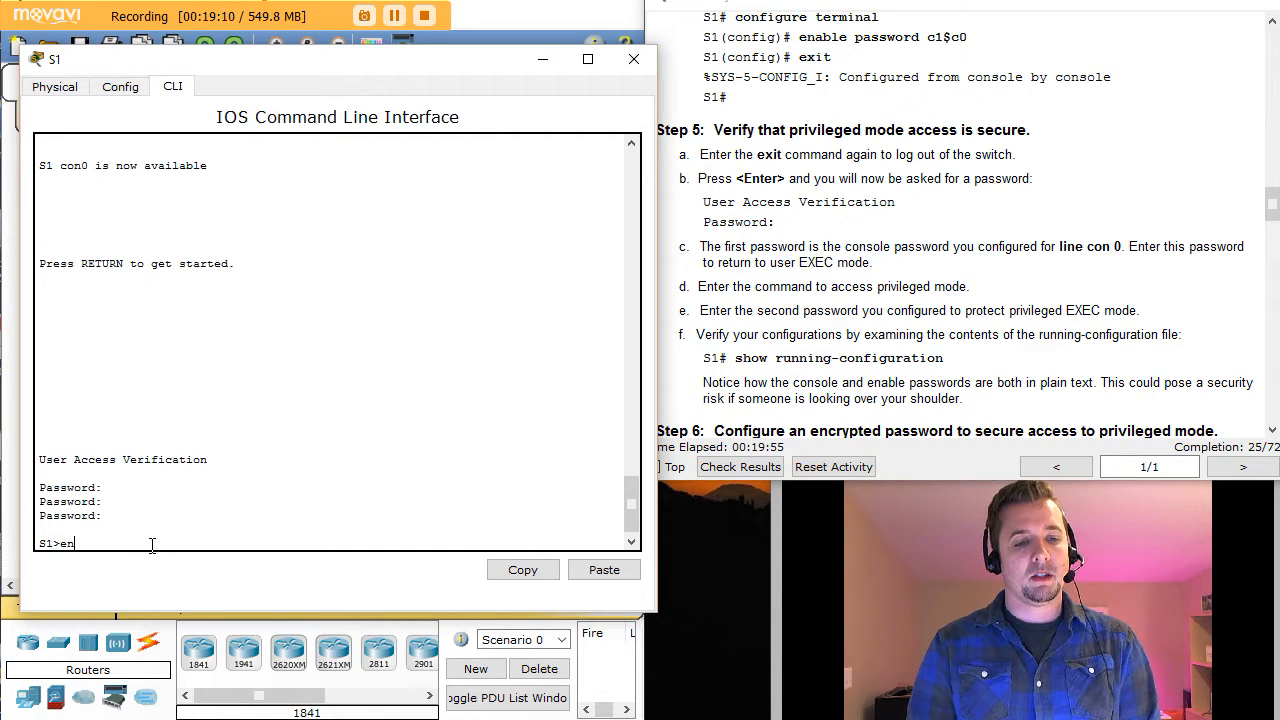
text(en)
key(Tab)
key(Return)
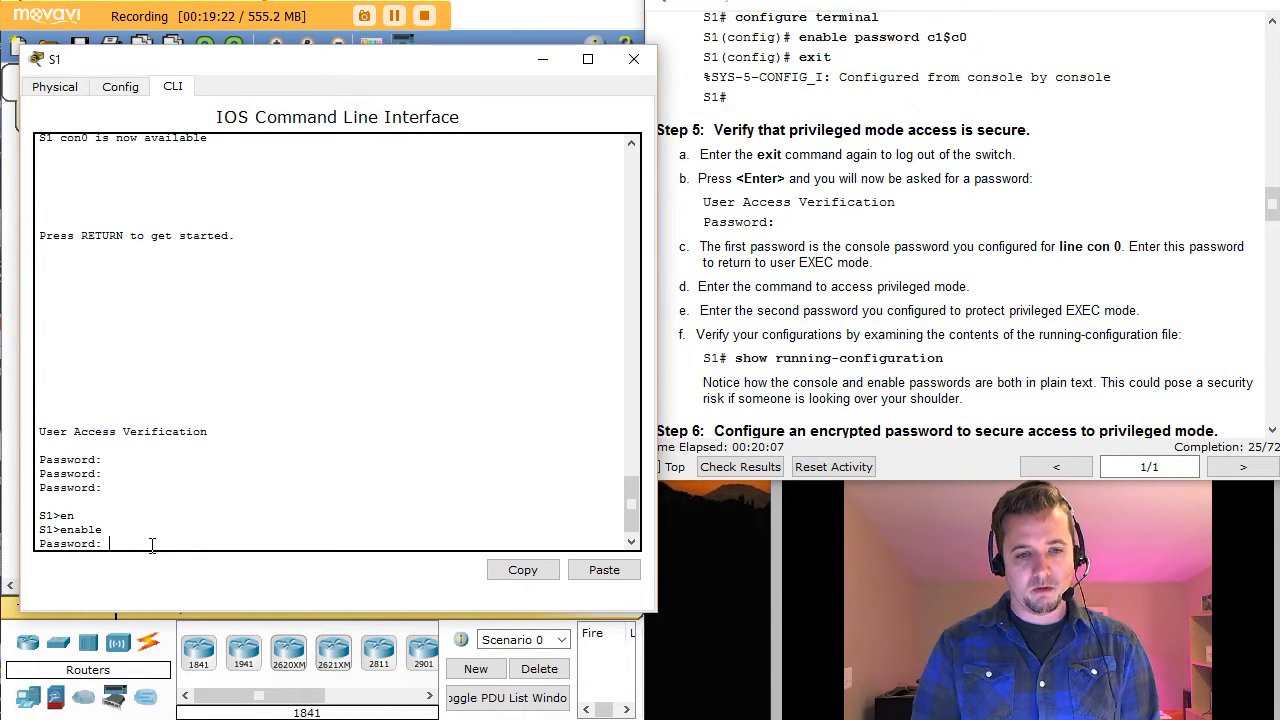
key(Return)
key(Return)
key(Return)
key(Return)
key(Return)
key(Return)
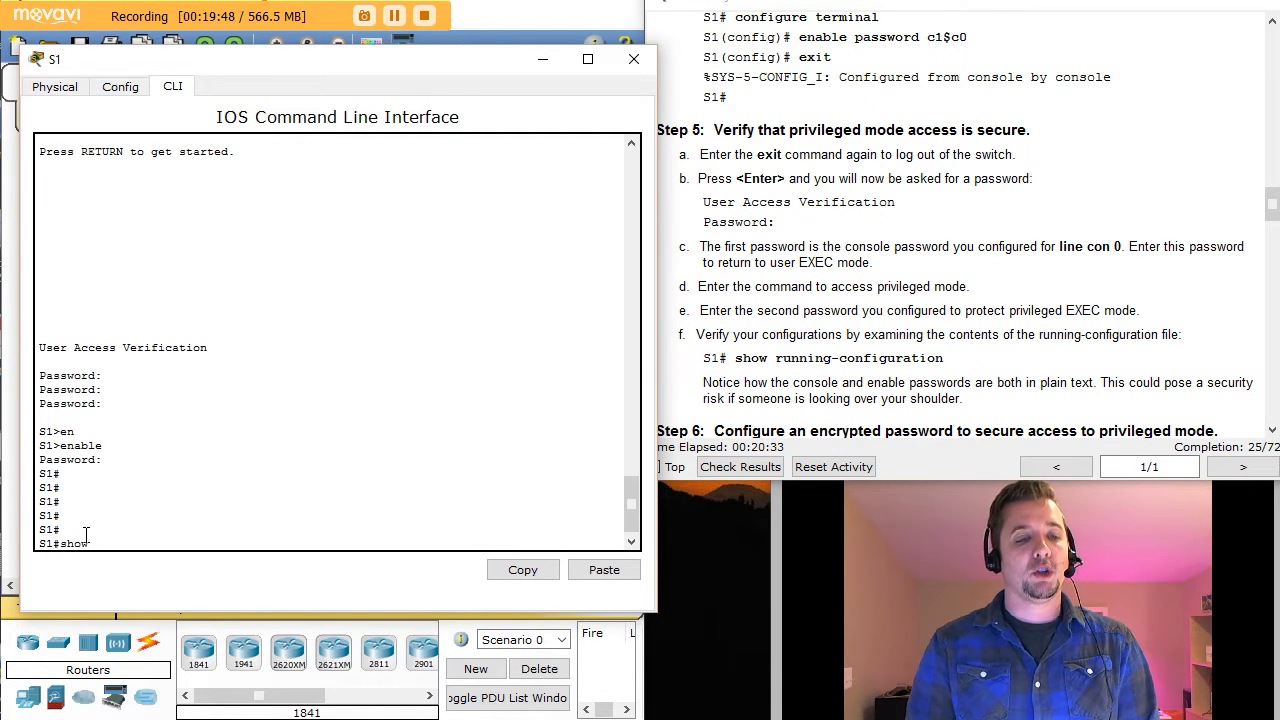
Step: Run show running-config and highlight the plain-text enable password and hostname S1 lines
key(Tab)
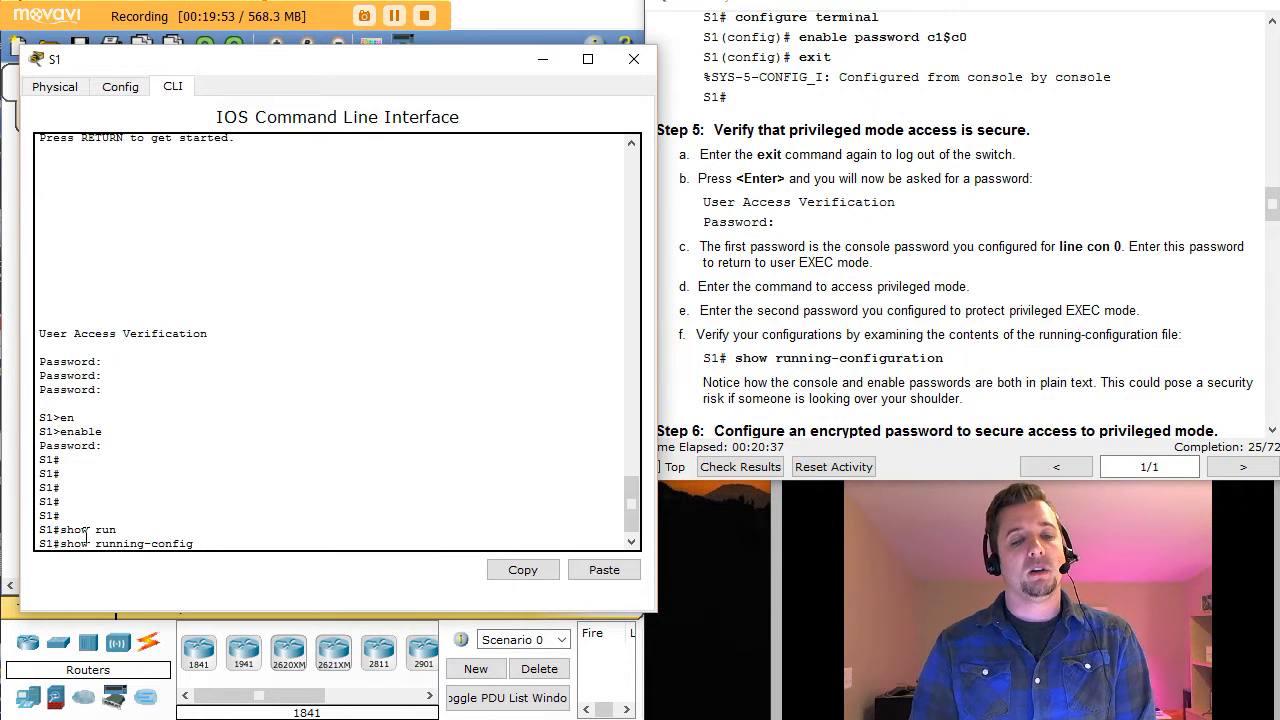
key(Return)
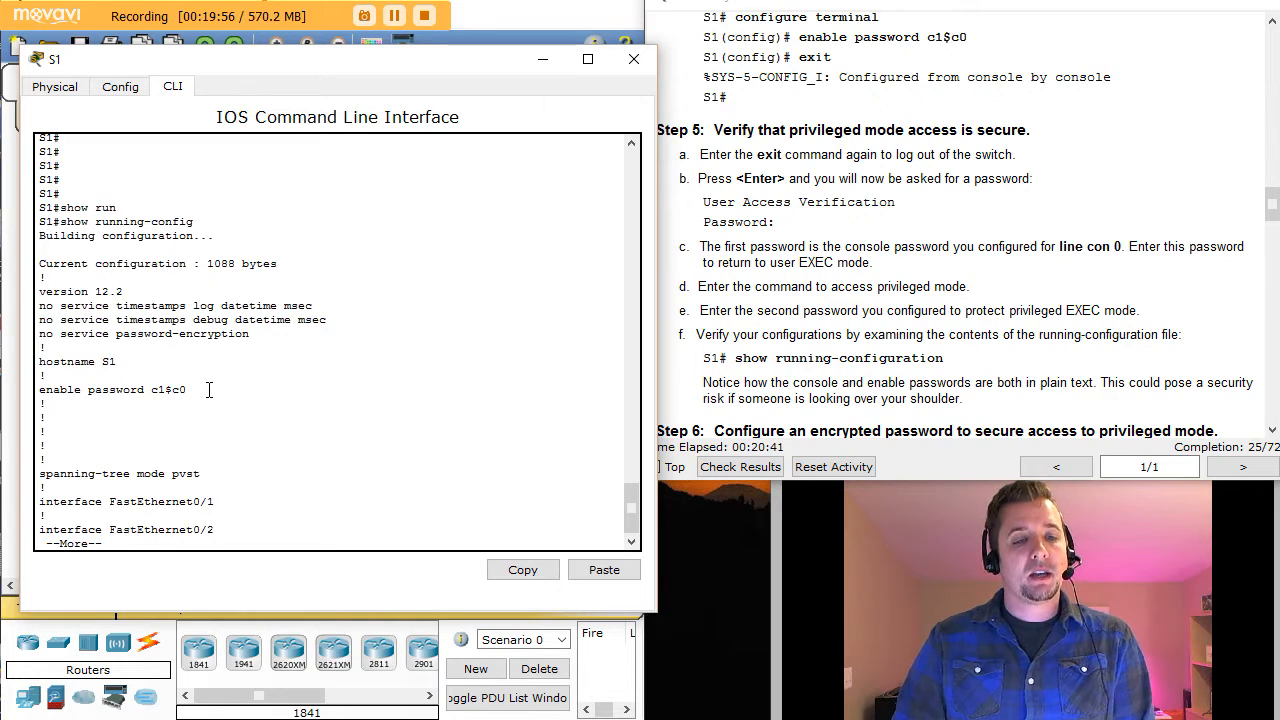
drag(204, 390, 38, 398)
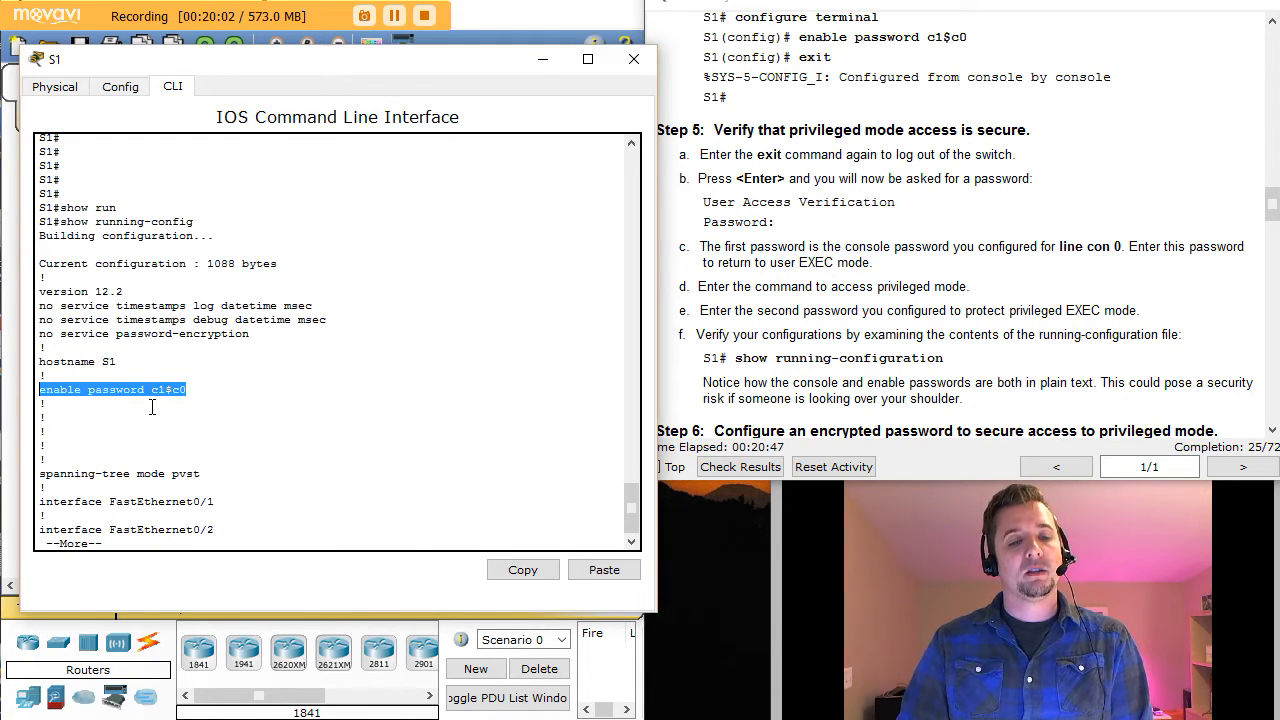
drag(127, 366, 42, 372)
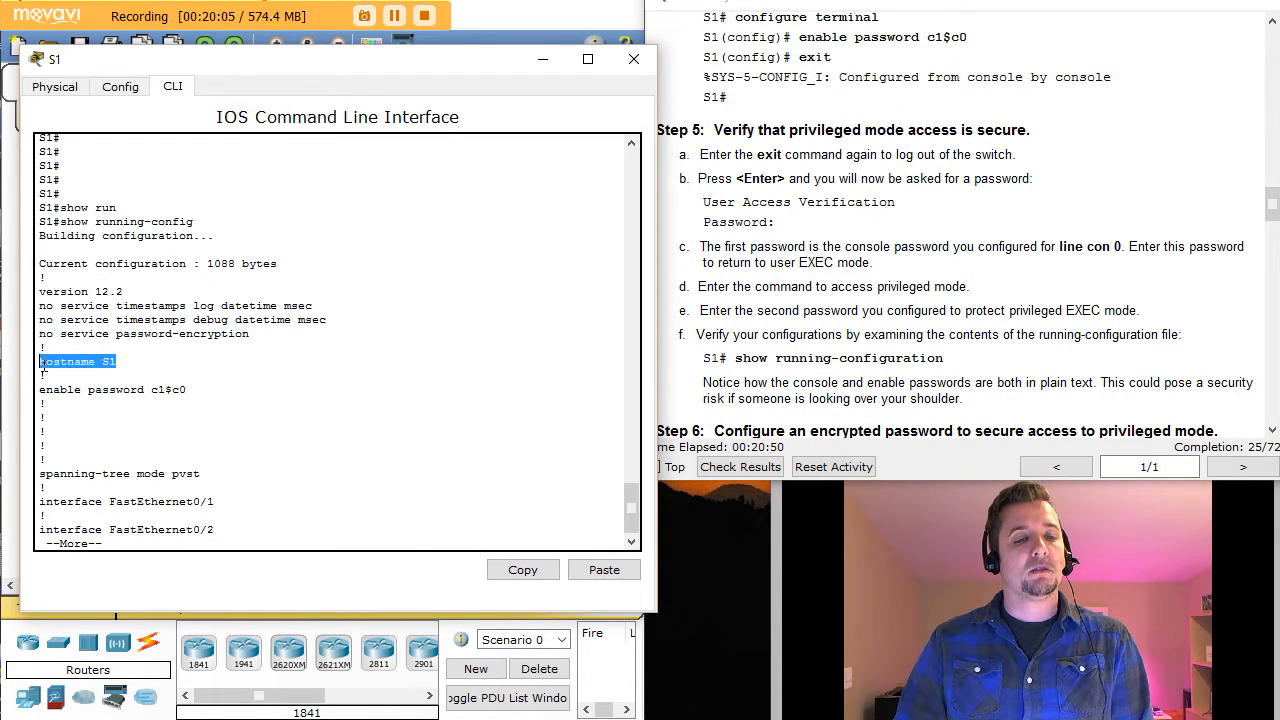
click(247, 424)
Step: Page to the line con 0 section, highlighting its plain-text password and login lines
key(space)
key(space)
key(space)
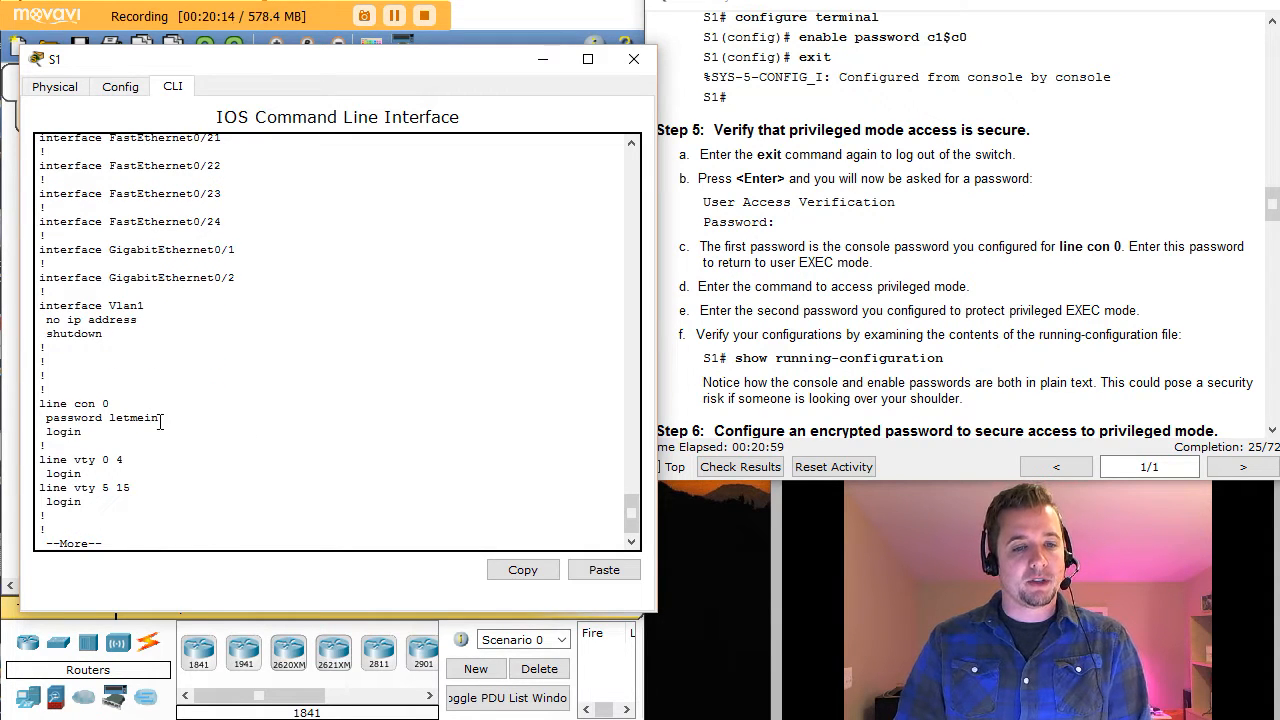
drag(40, 404, 123, 404)
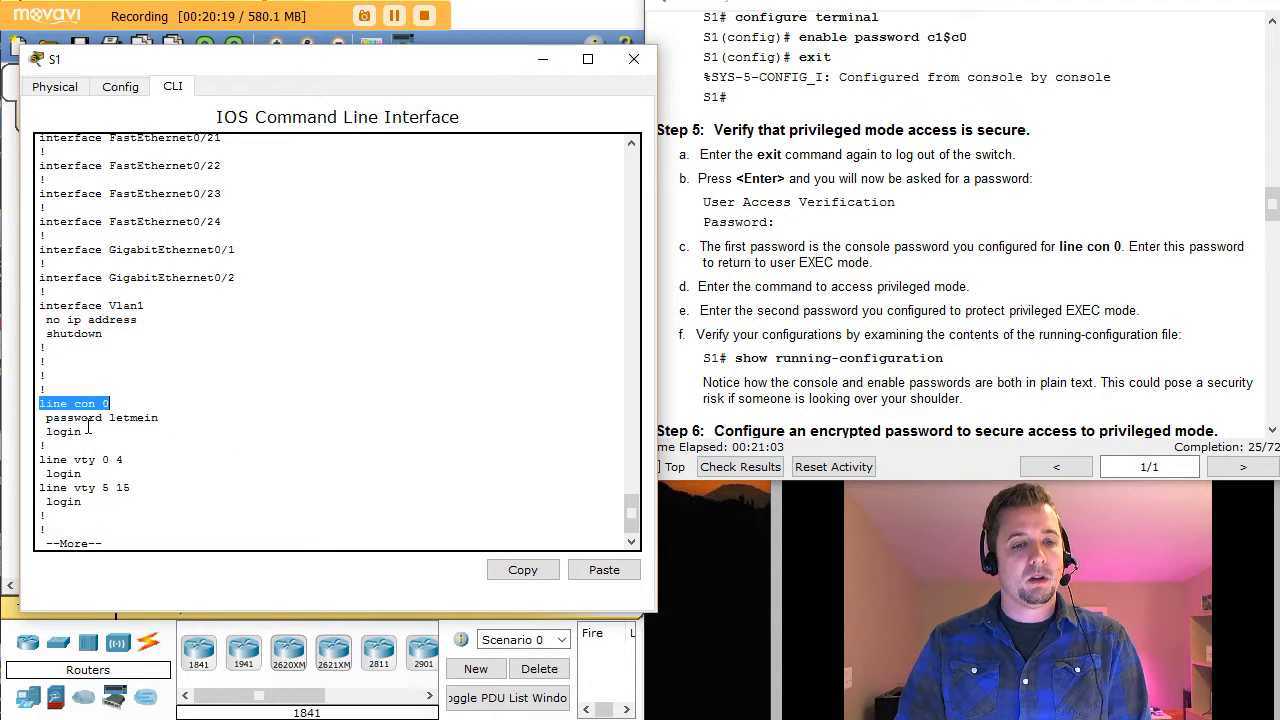
drag(44, 418, 172, 421)
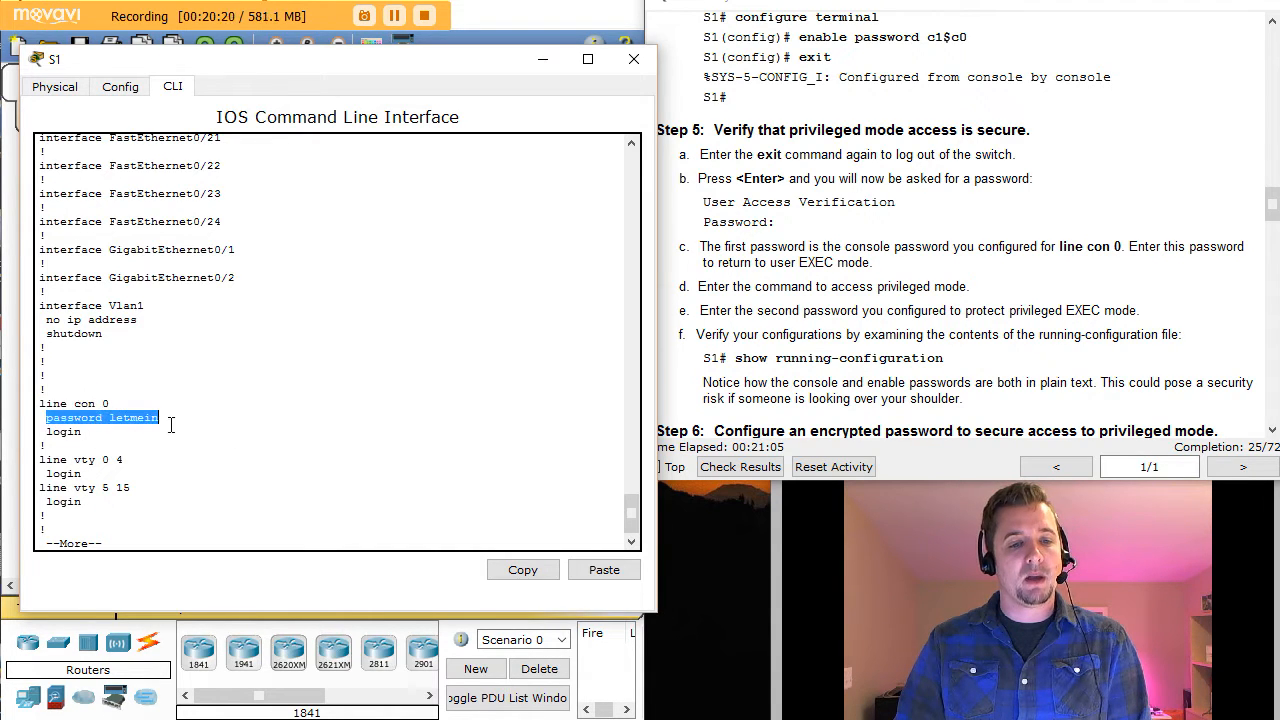
drag(42, 432, 85, 433)
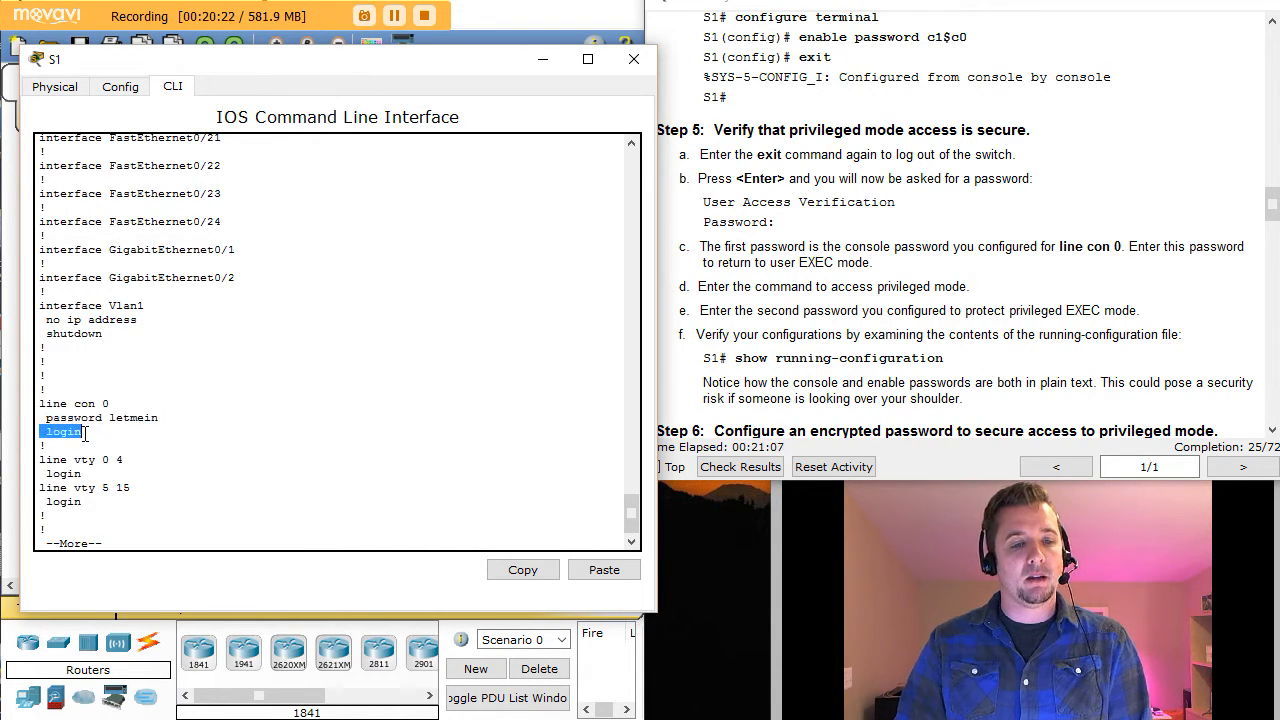
click(182, 504)
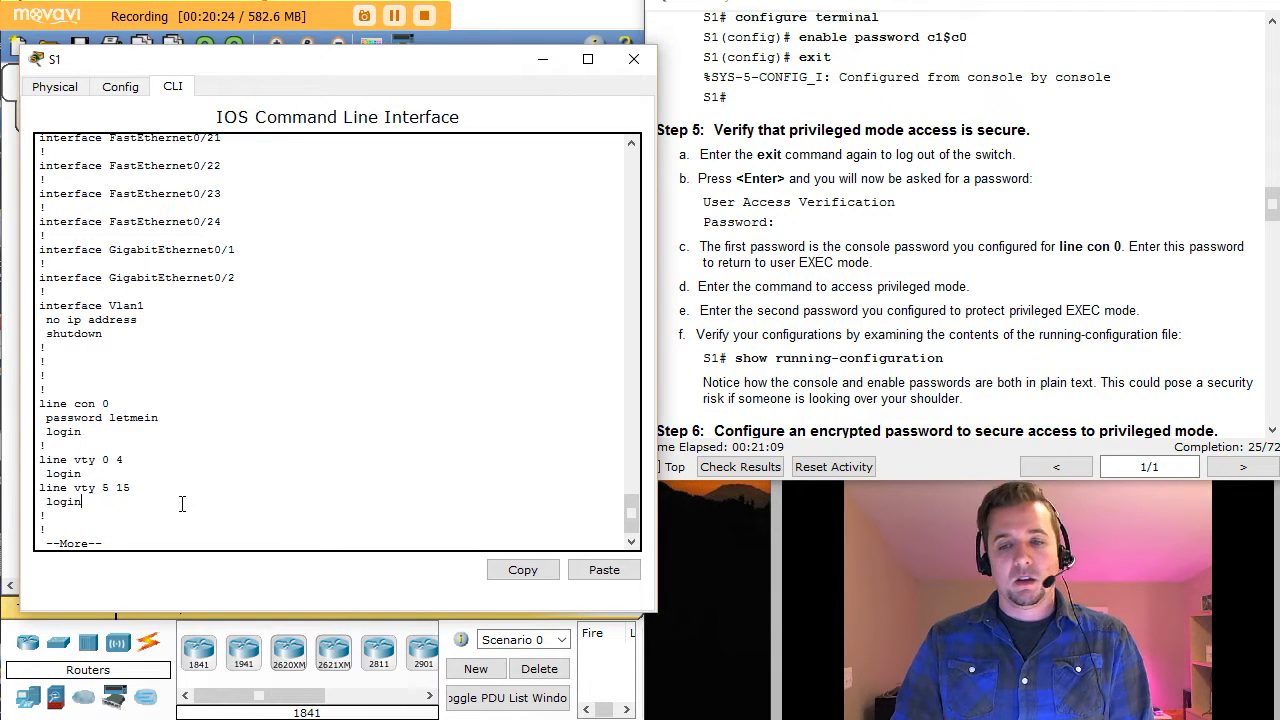
key(space)
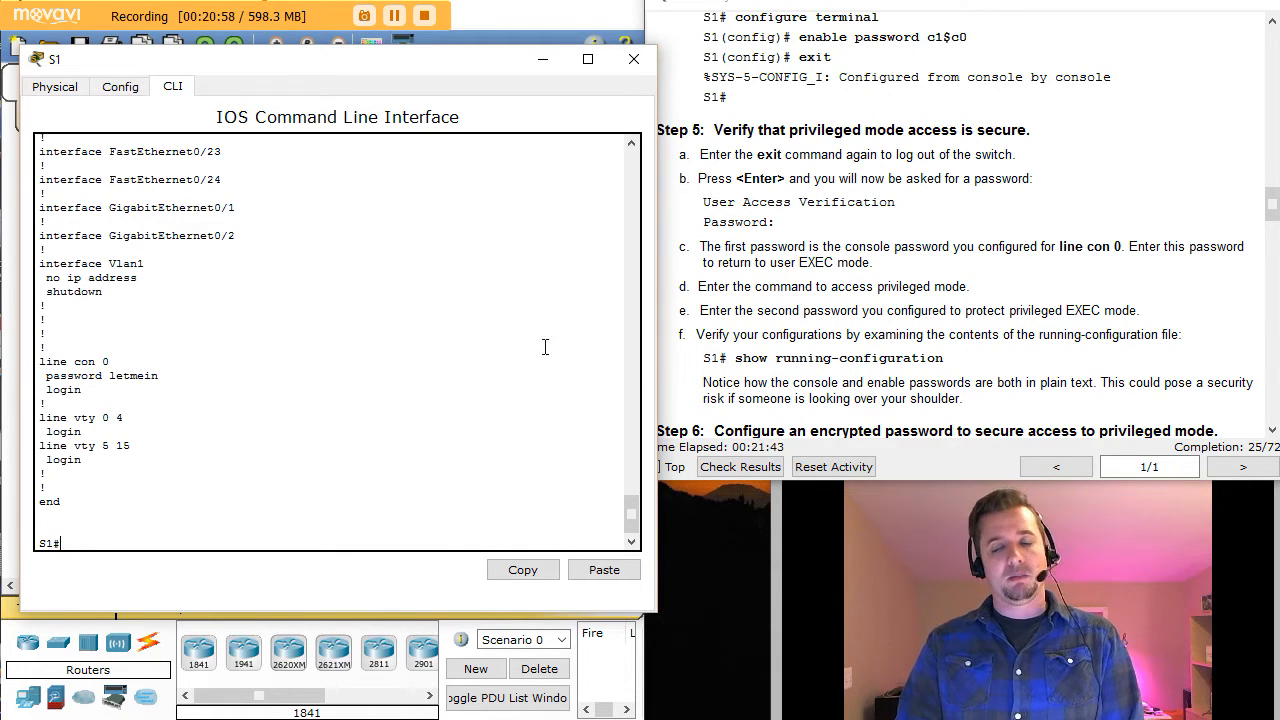
click(1136, 240)
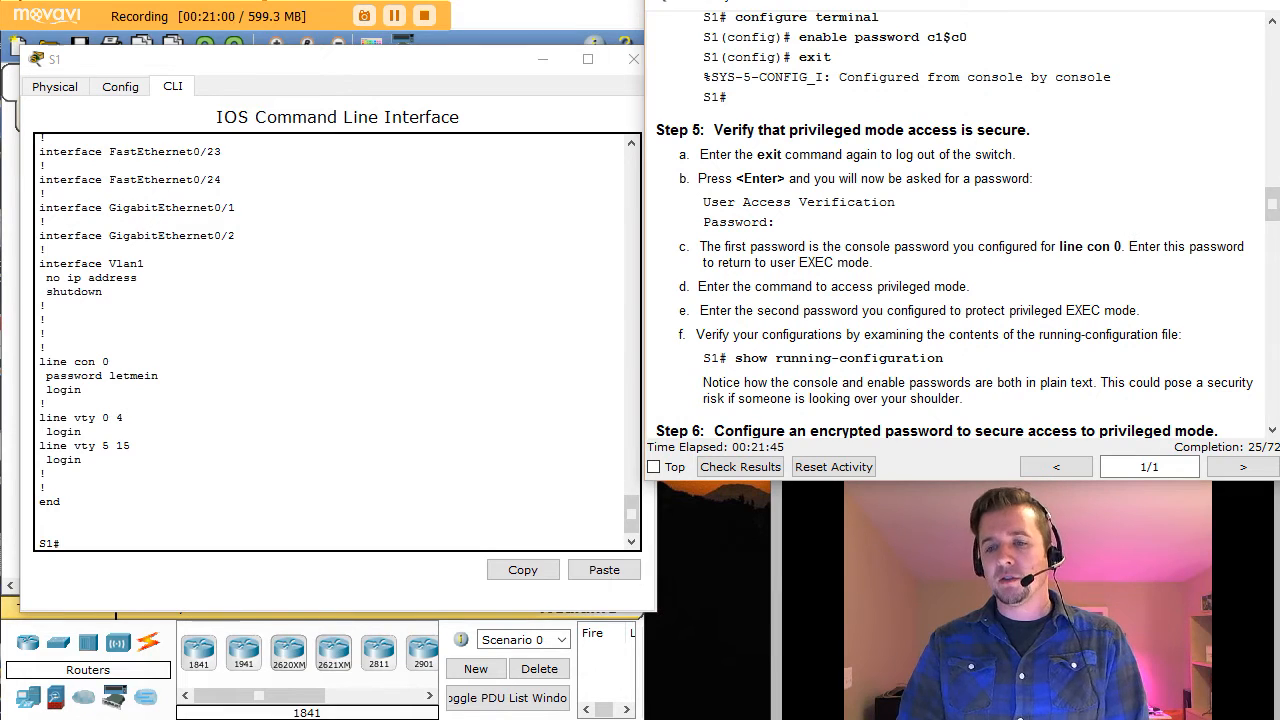
Step: Scroll the instructions to Step 6 and highlight its config t command
scroll(1273, 432, down, 5)
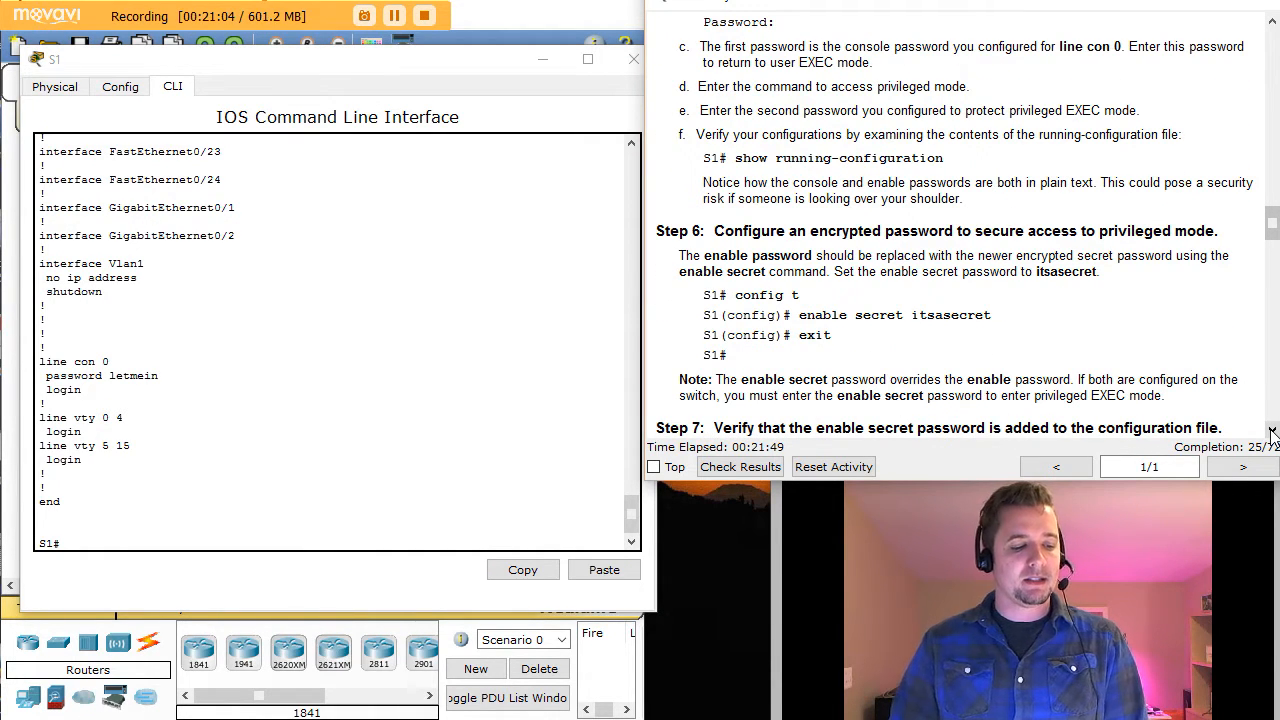
click(1273, 432)
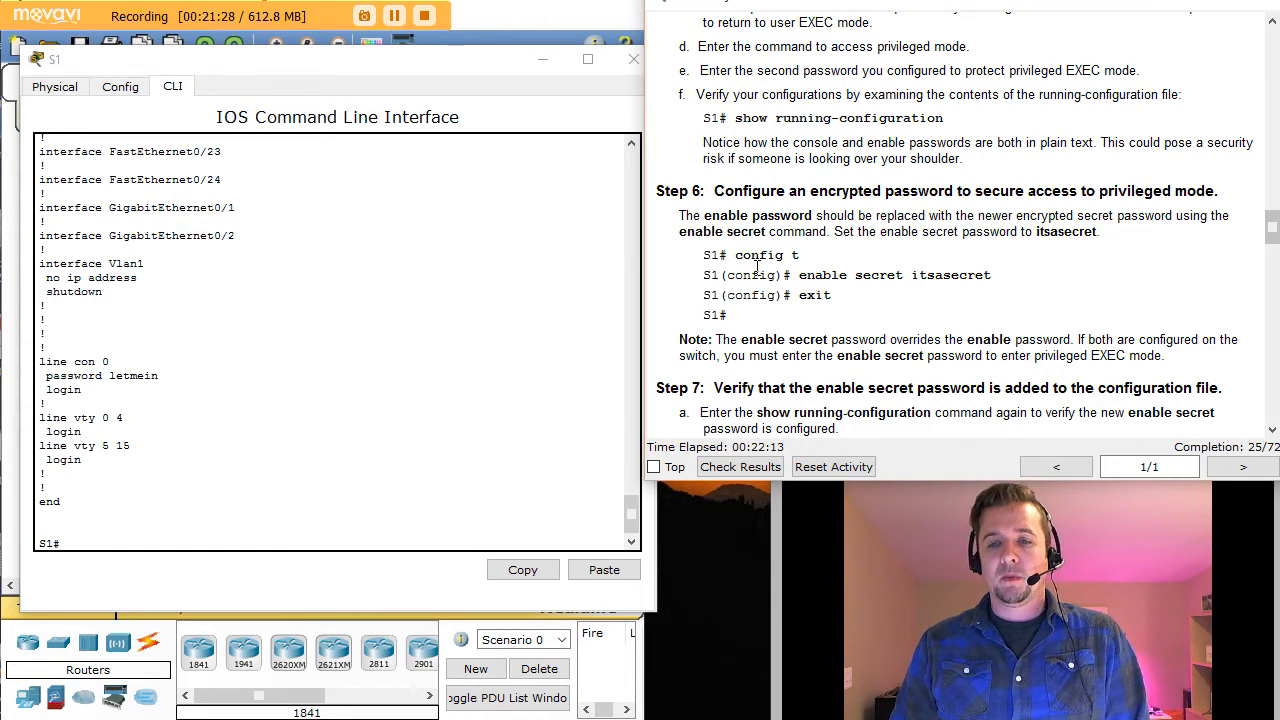
drag(737, 256, 800, 257)
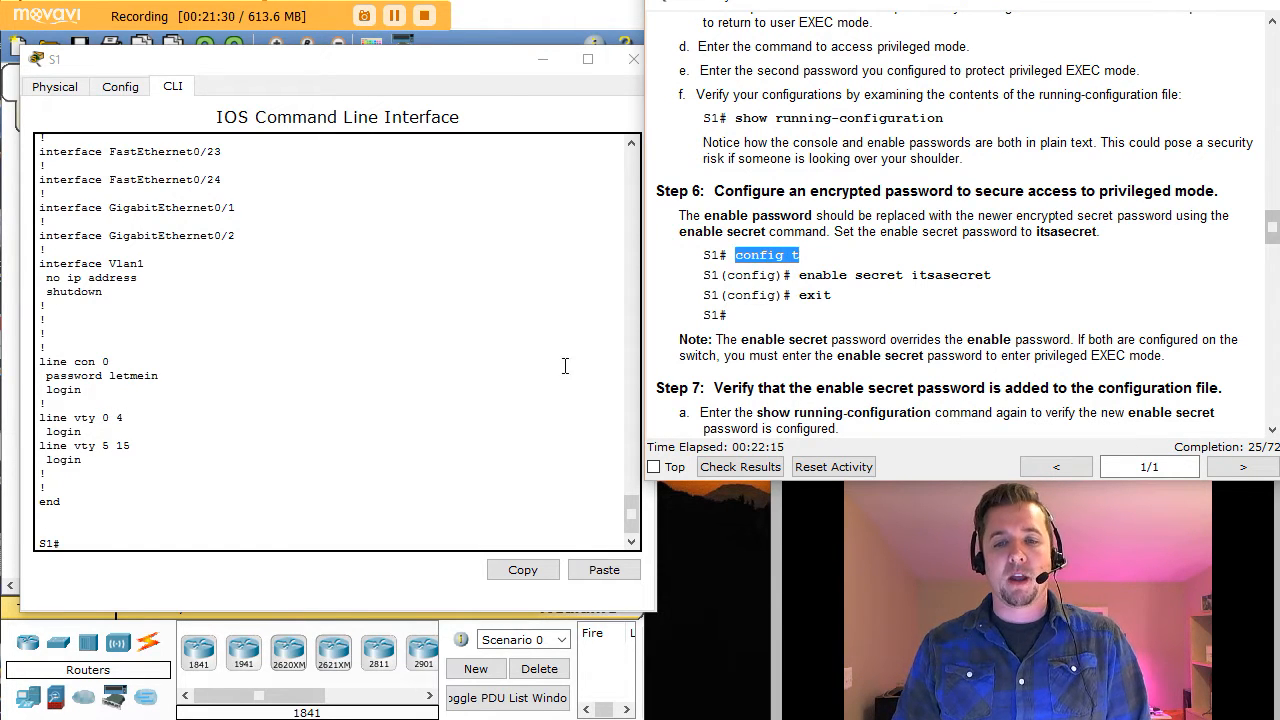
click(75, 542)
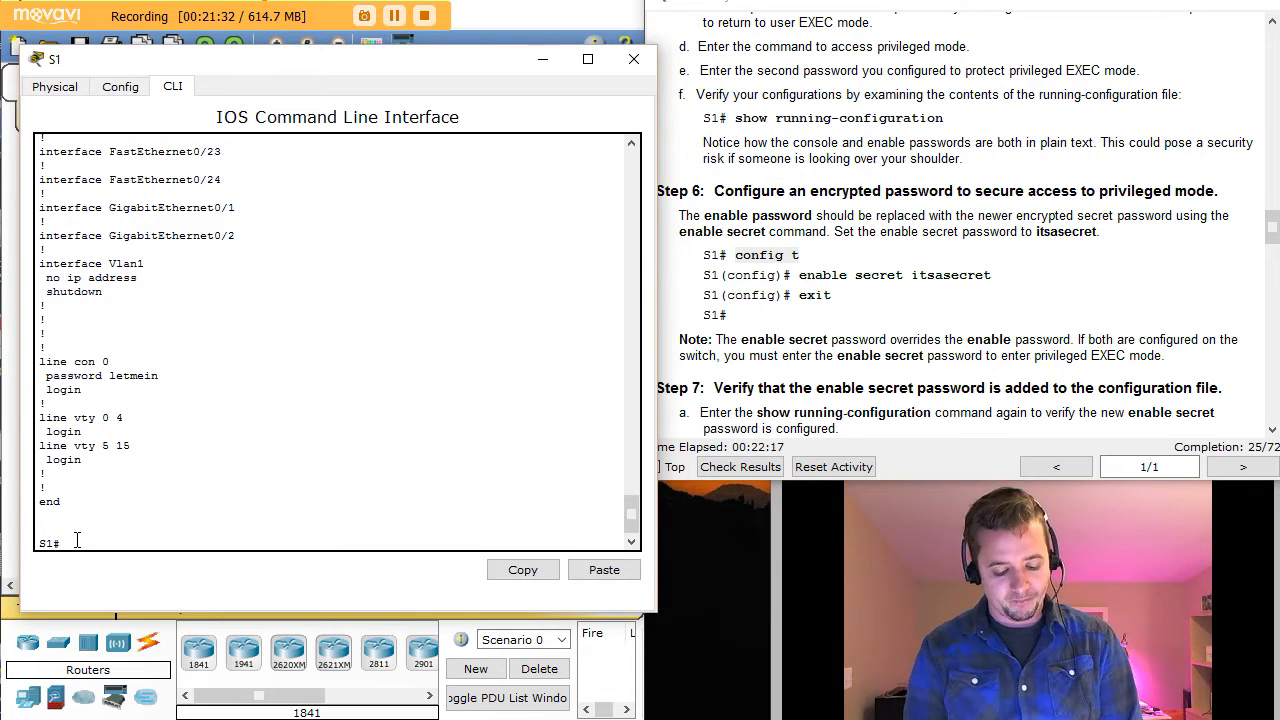
Step: Configure an enable secret password on S1 in config mode, then exit back to S1#
text(conf t)
key(Return)
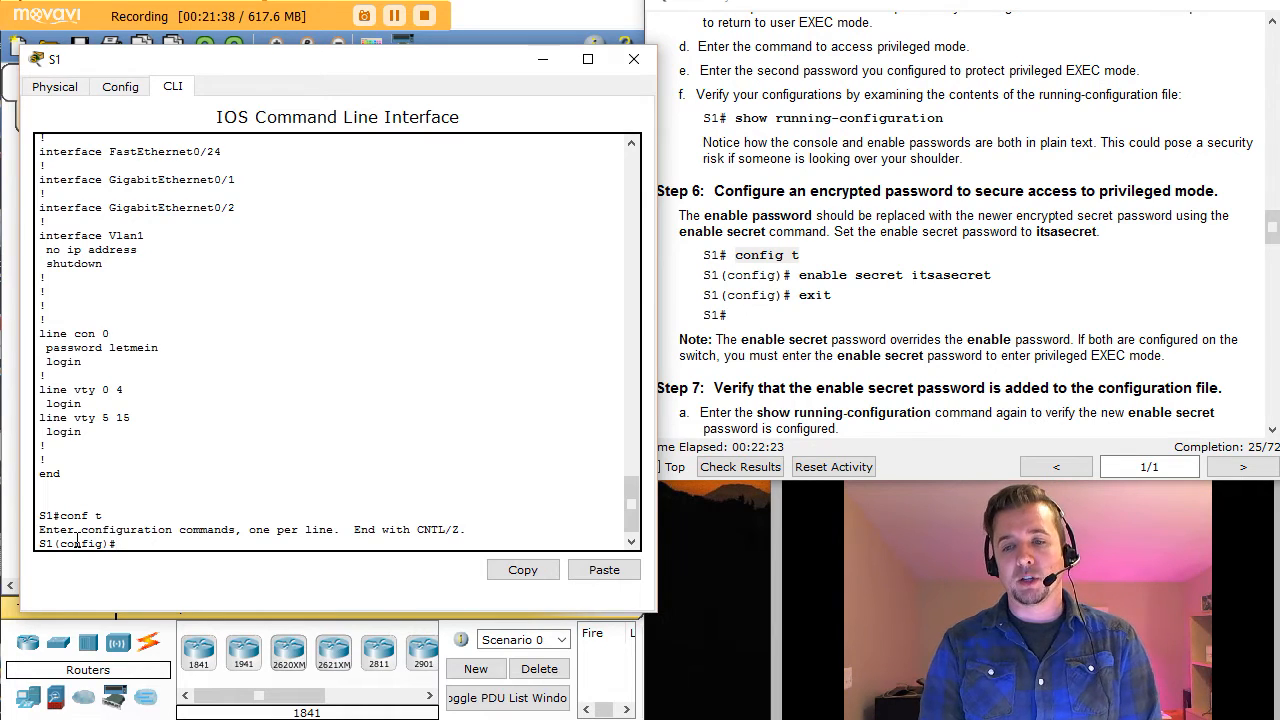
text(enab)
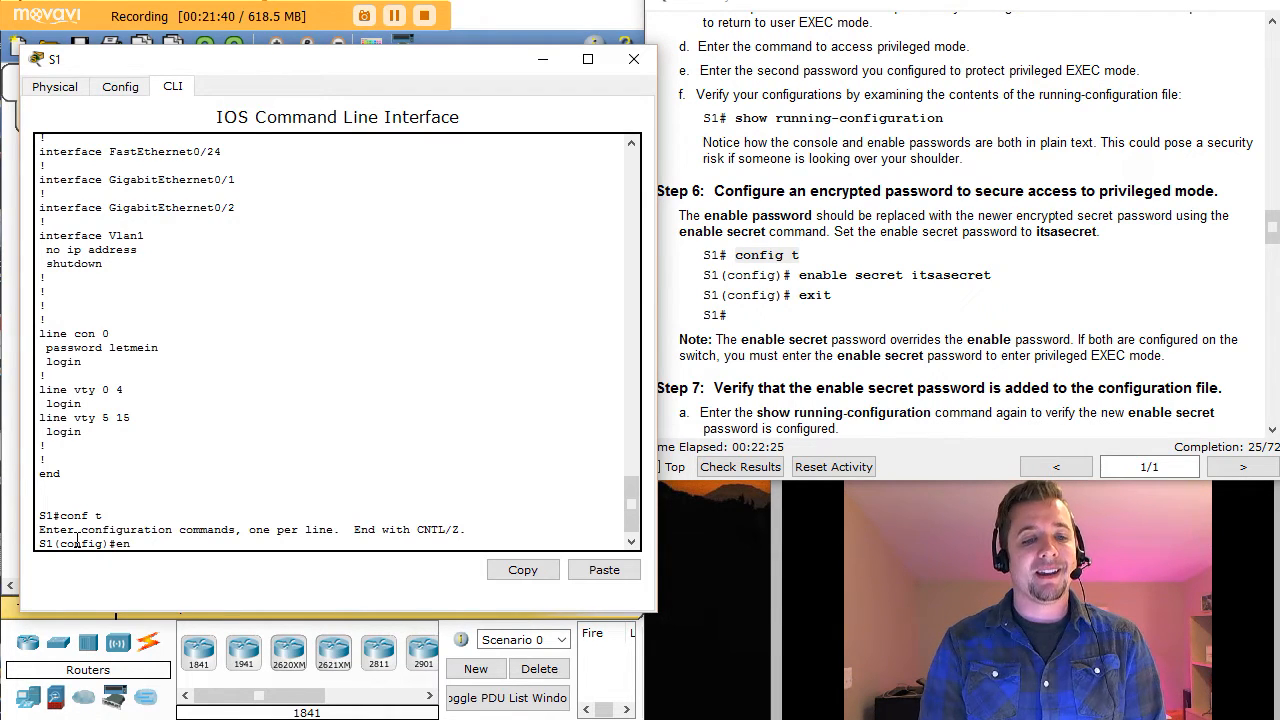
key(Tab)
text(ab)
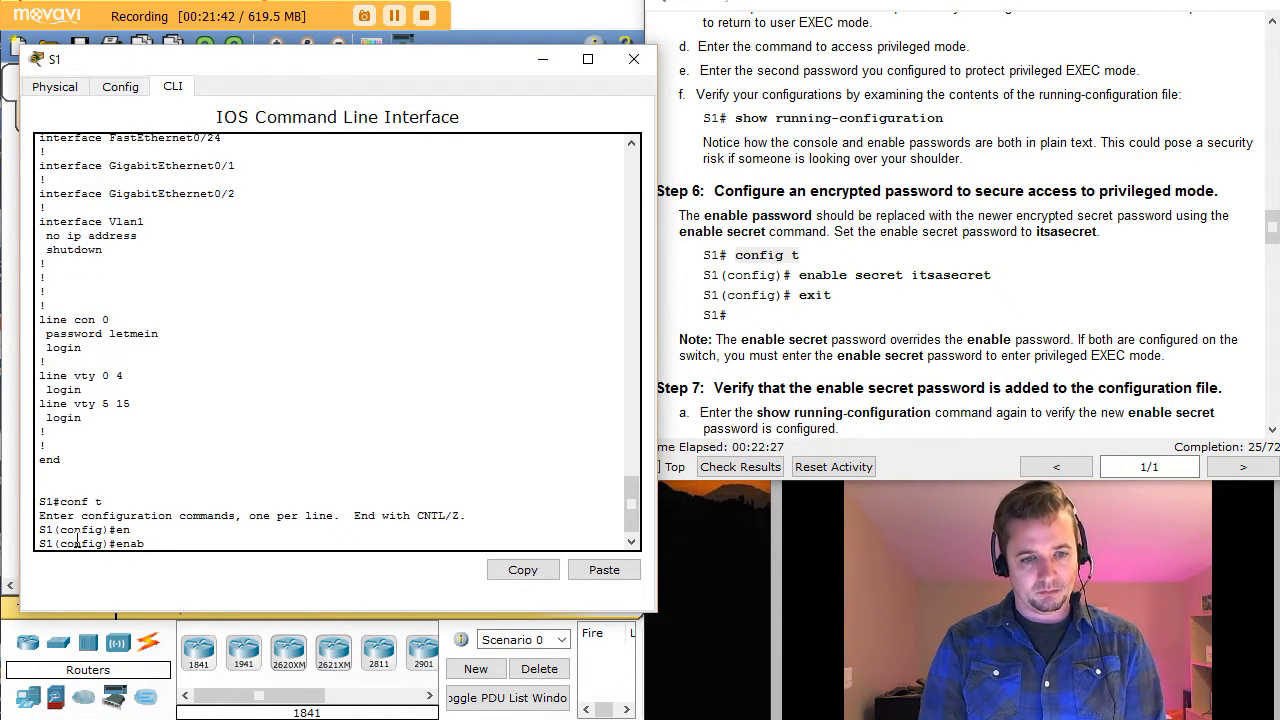
key(Tab)
text(sec)
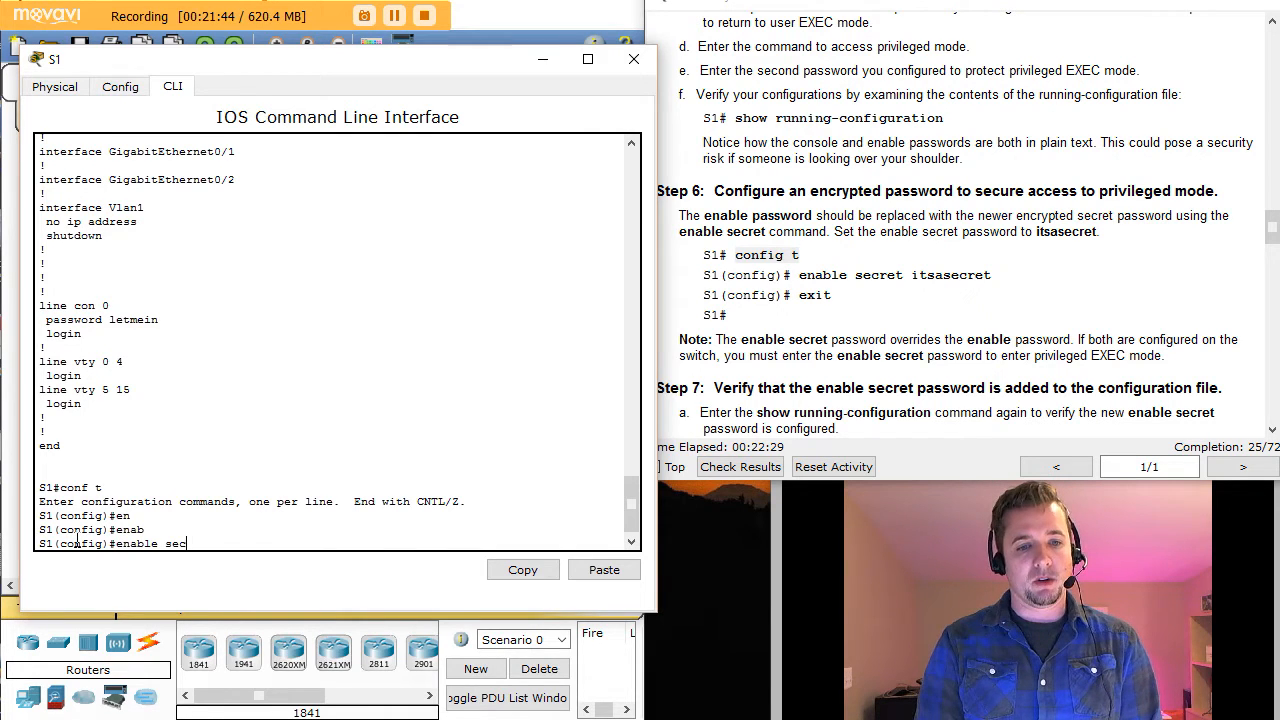
key(Tab)
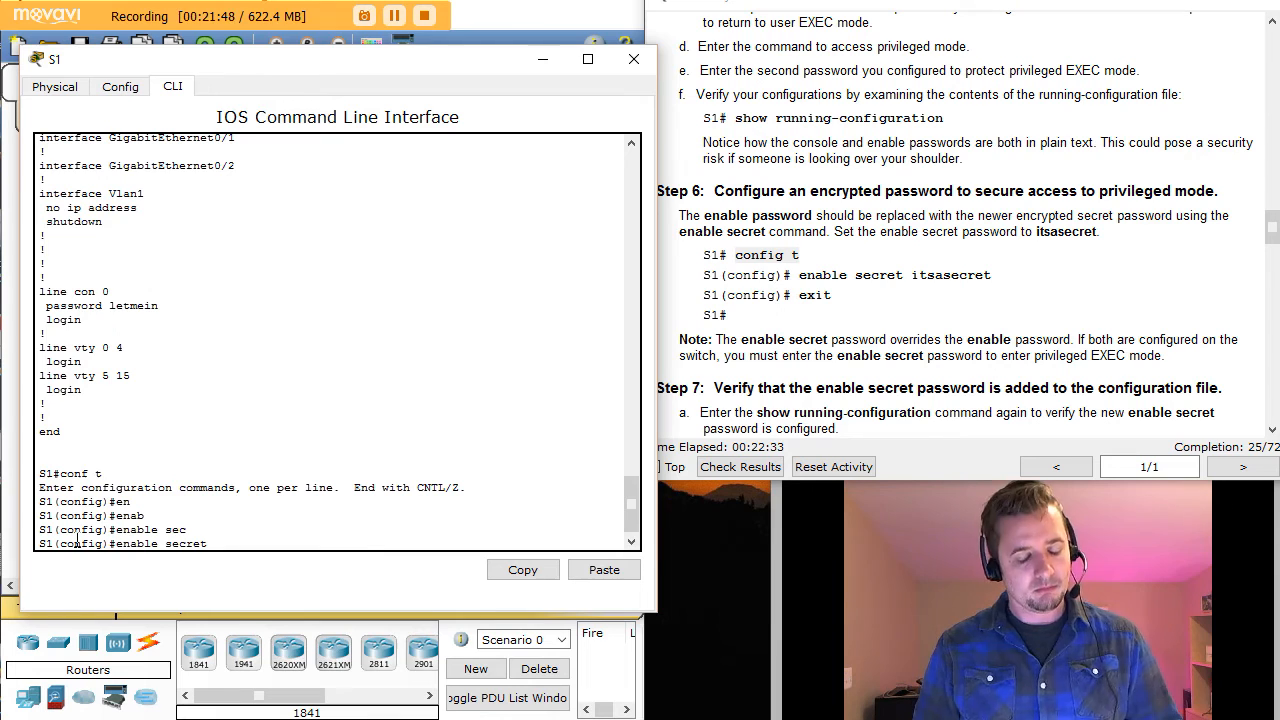
text(itsasecr)
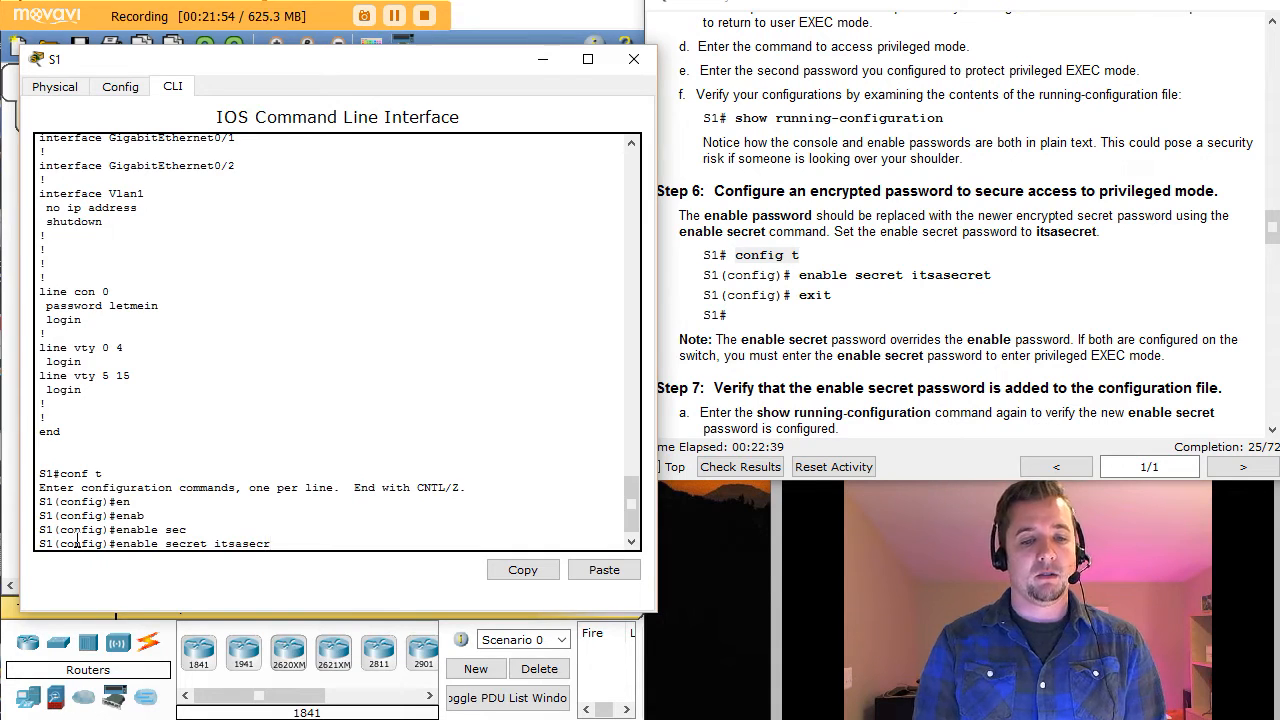
text(et)
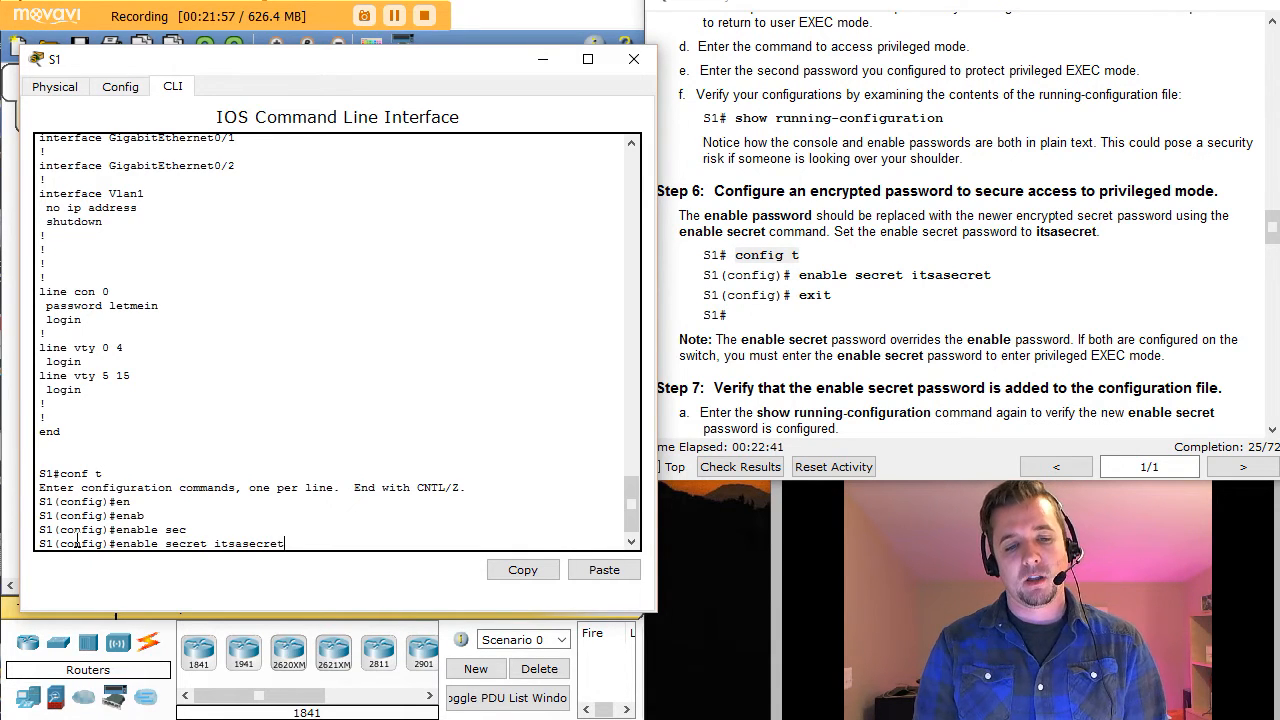
key(Return)
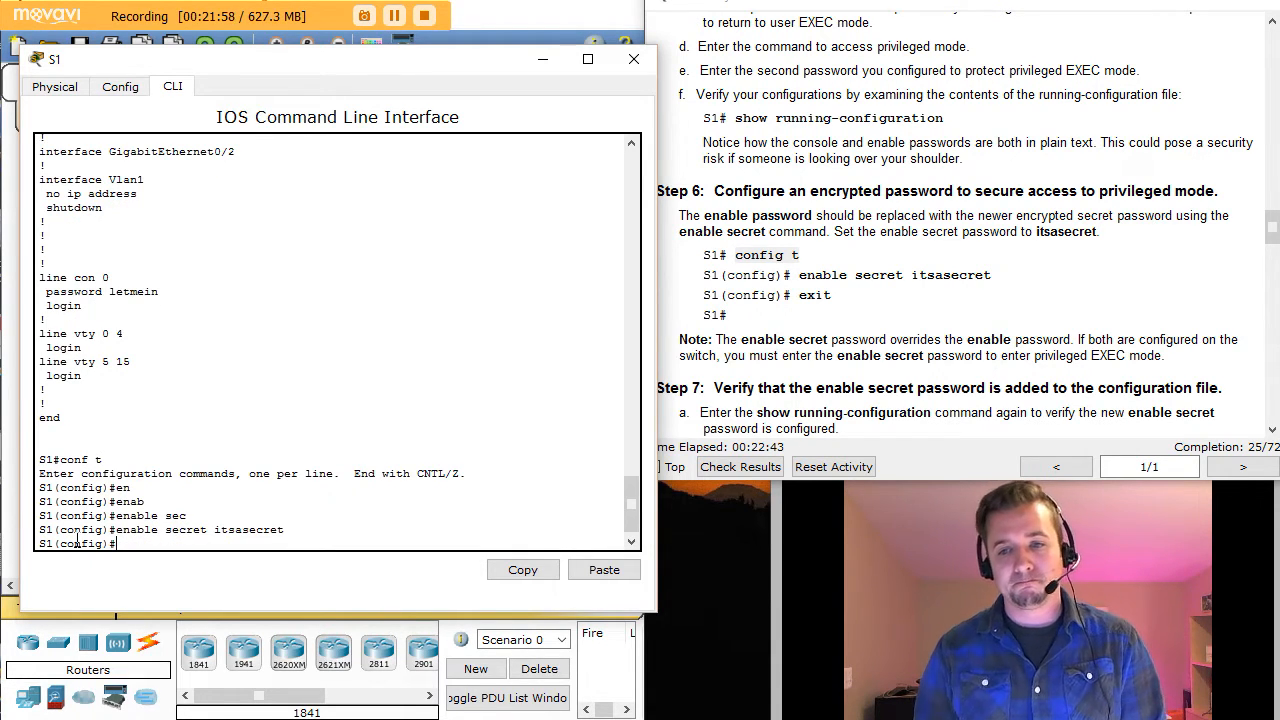
text(exit)
key(Return)
key(Return)
key(Return)
key(Return)
key(Return)
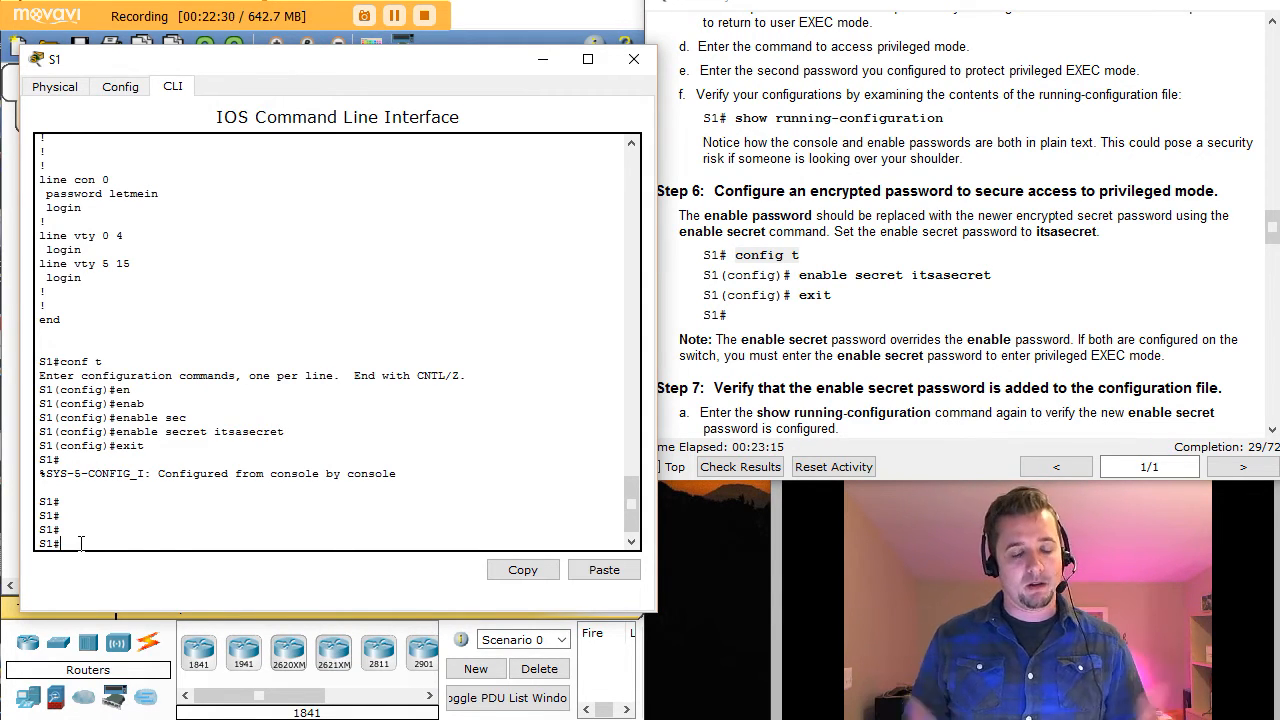
Step: Show the running-config and highlight the plain-text enable password and the enable secret 5 hash
text(show)
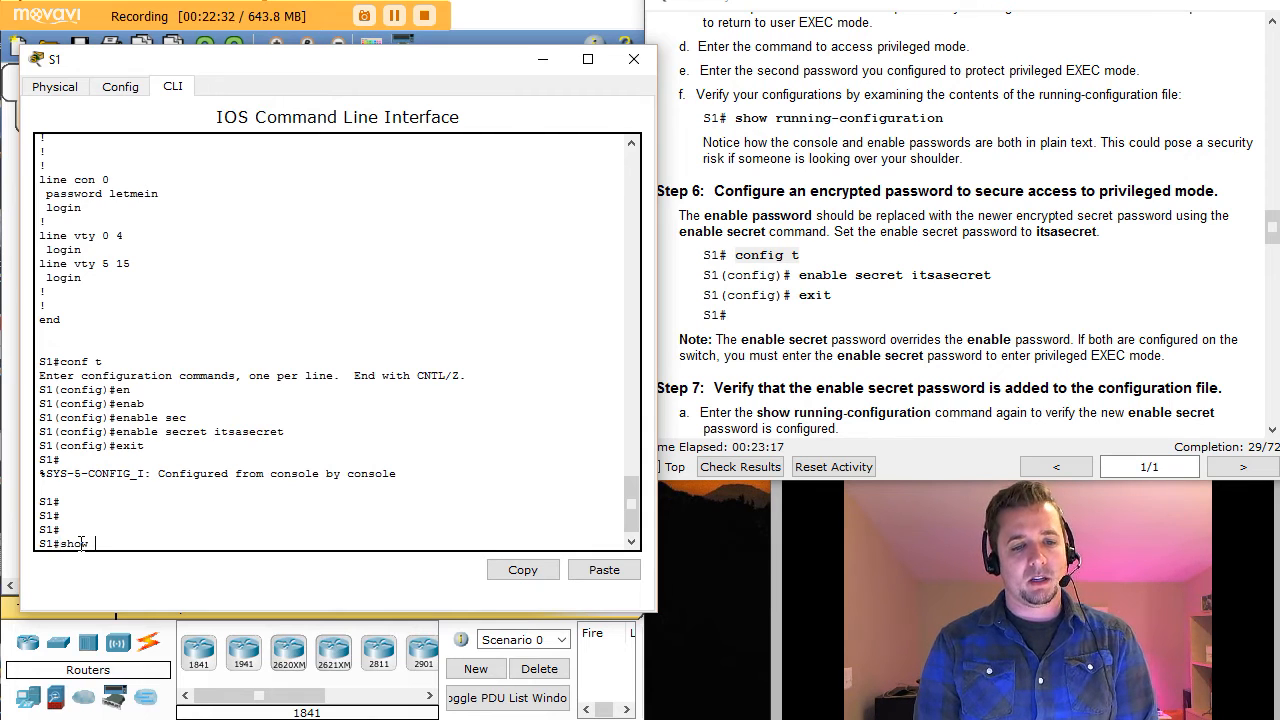
text( ru)
key(Tab)
key(Return)
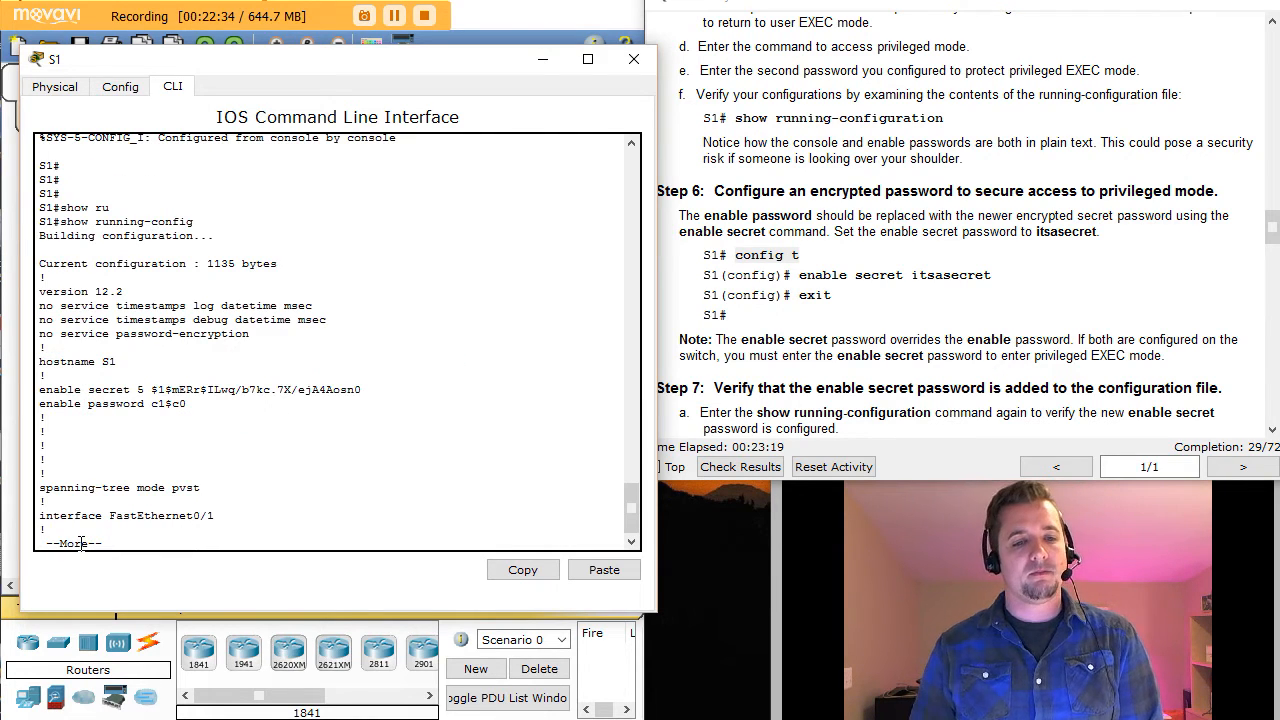
drag(190, 404, 42, 405)
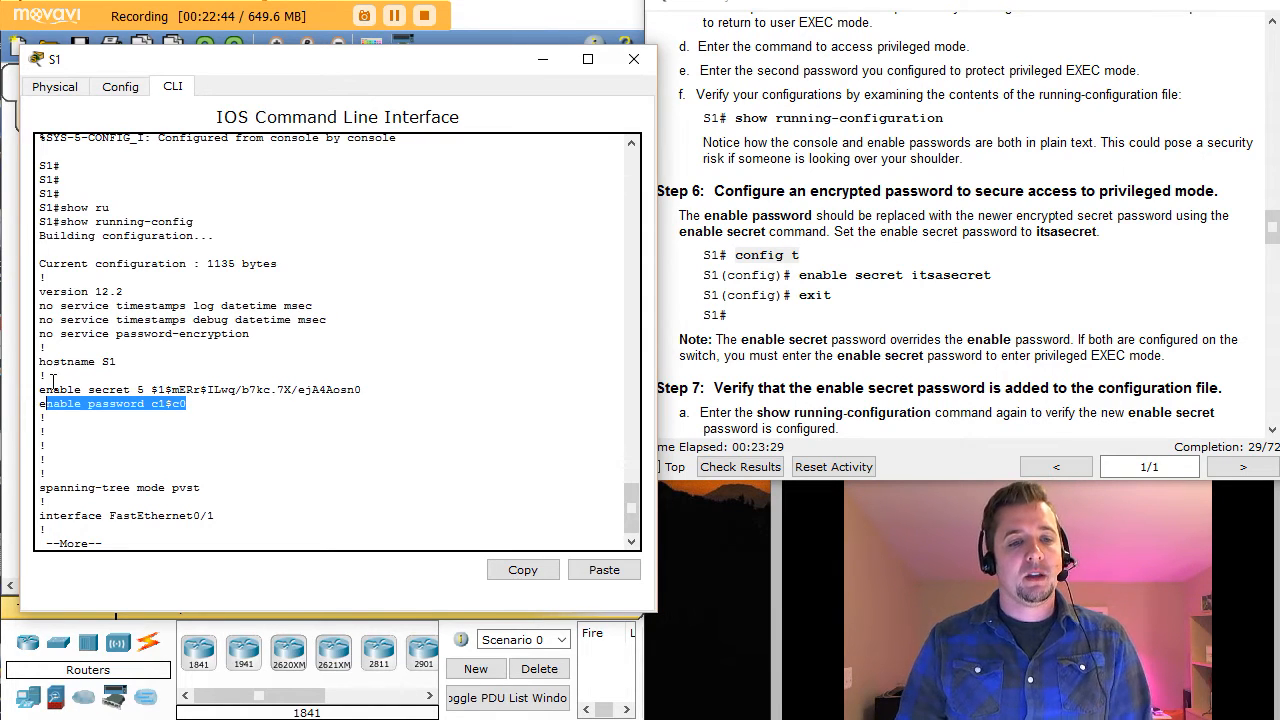
drag(361, 390, 151, 390)
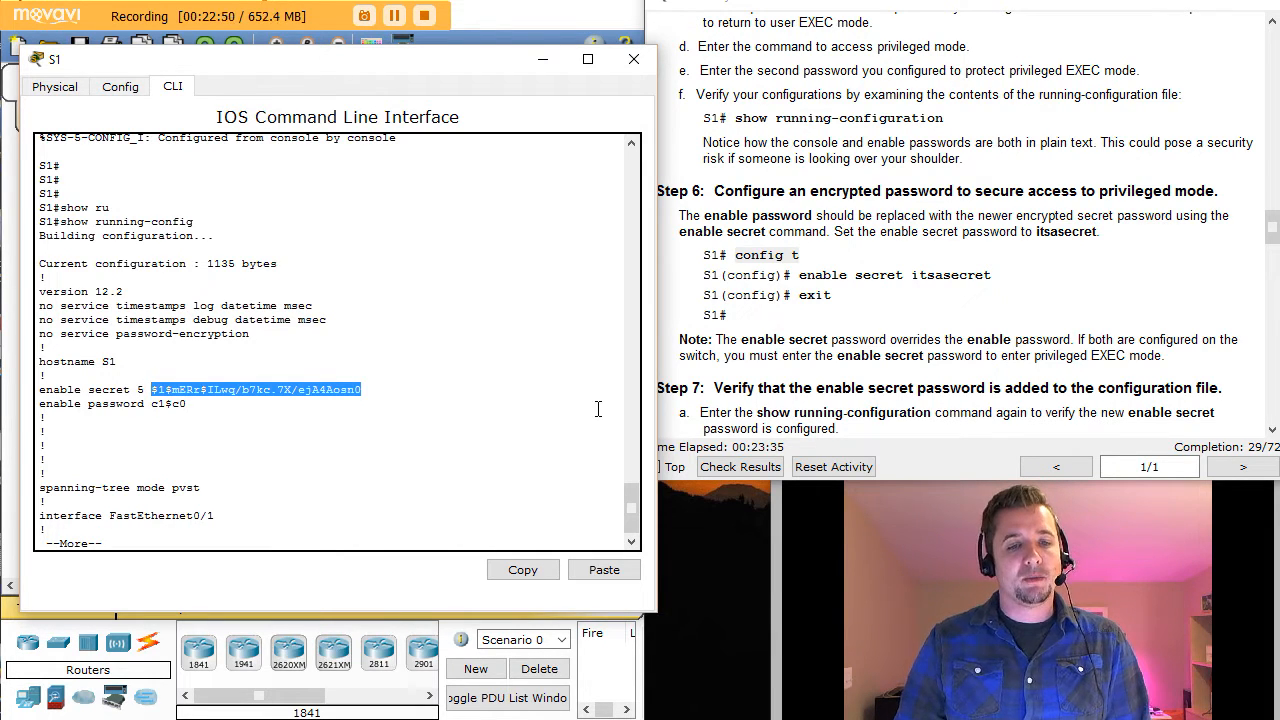
click(196, 386)
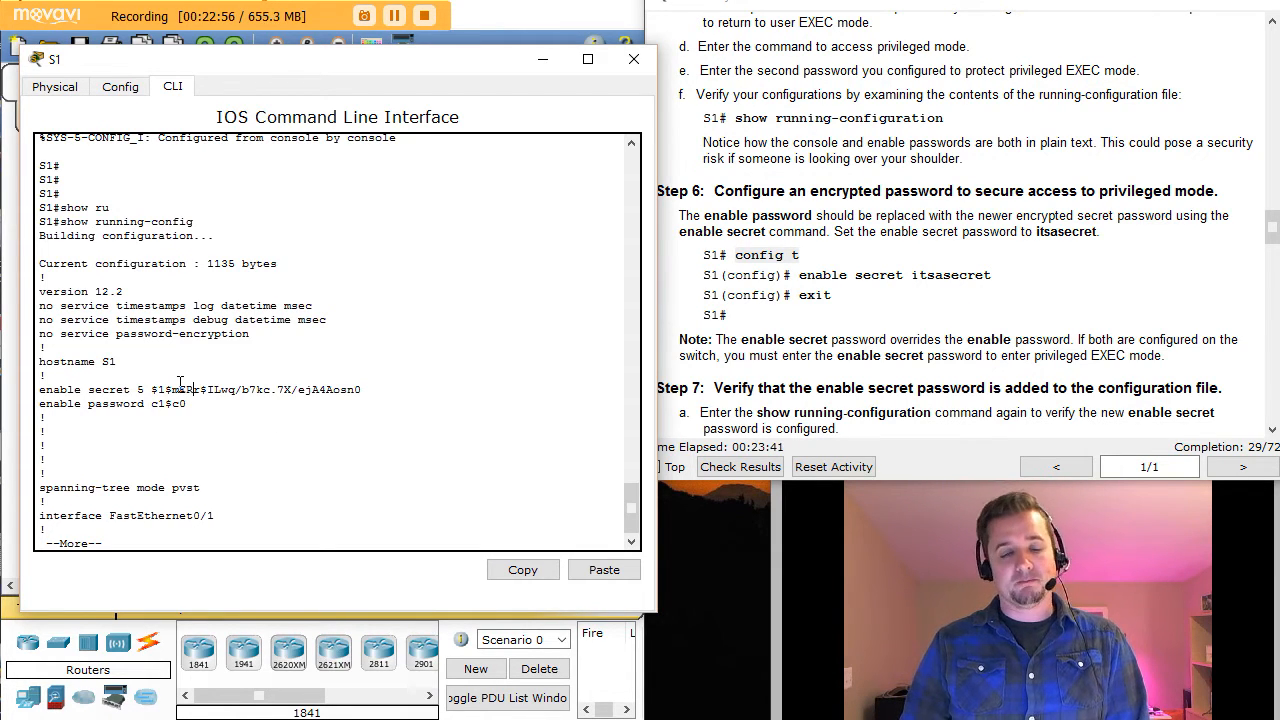
click(1007, 330)
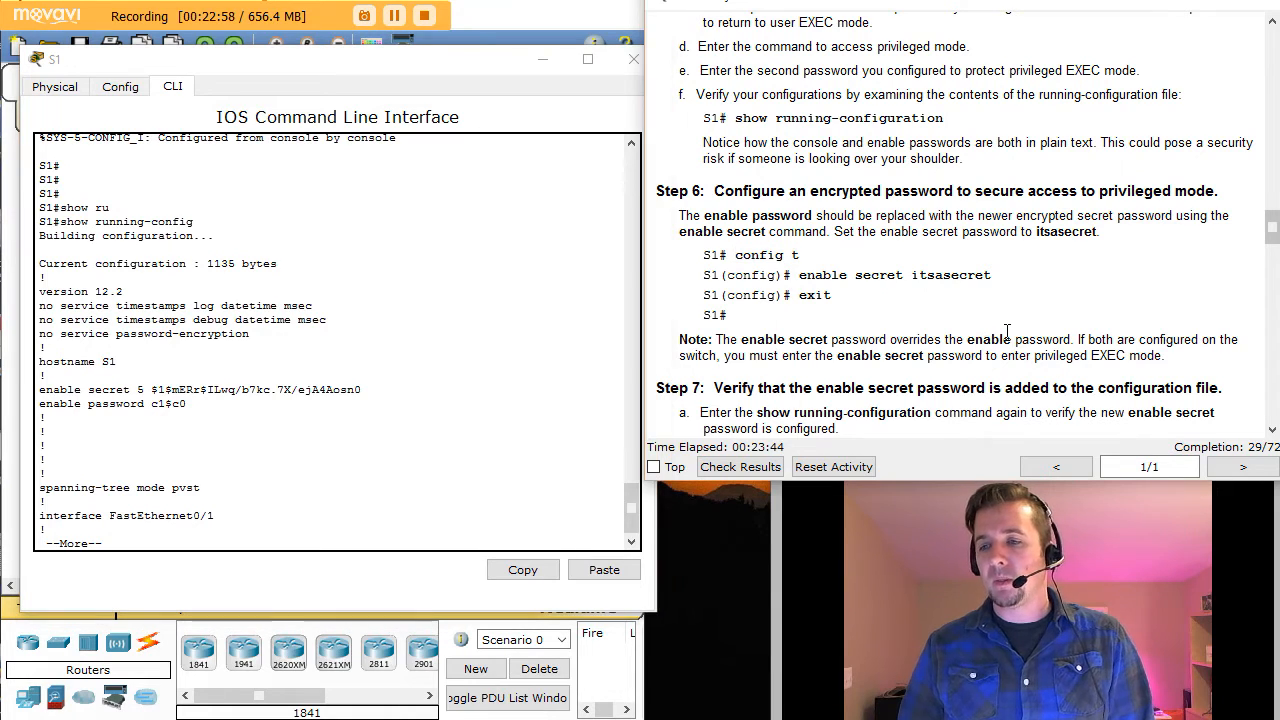
Step: Scroll the instructions down to Part 3's Step 8 password-encryption commands
click(1272, 429)
scroll(1272, 429, down, 4)
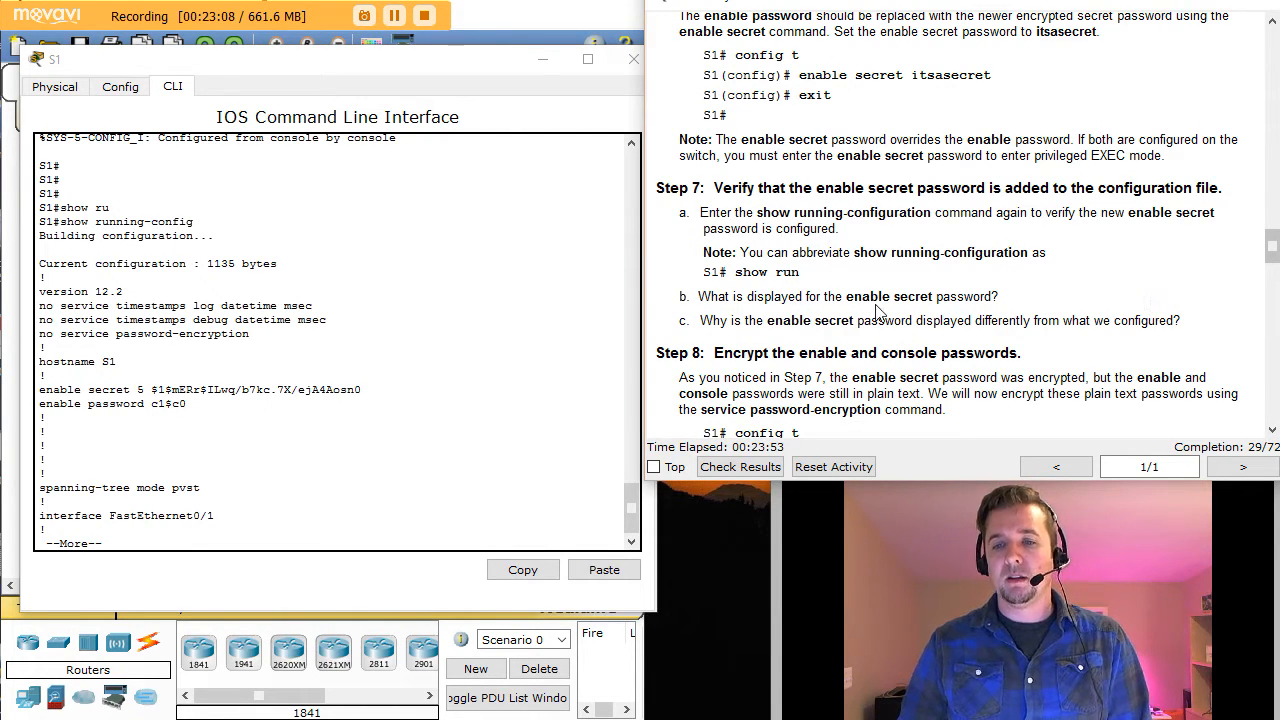
click(1272, 432)
click(1272, 432)
click(1272, 432)
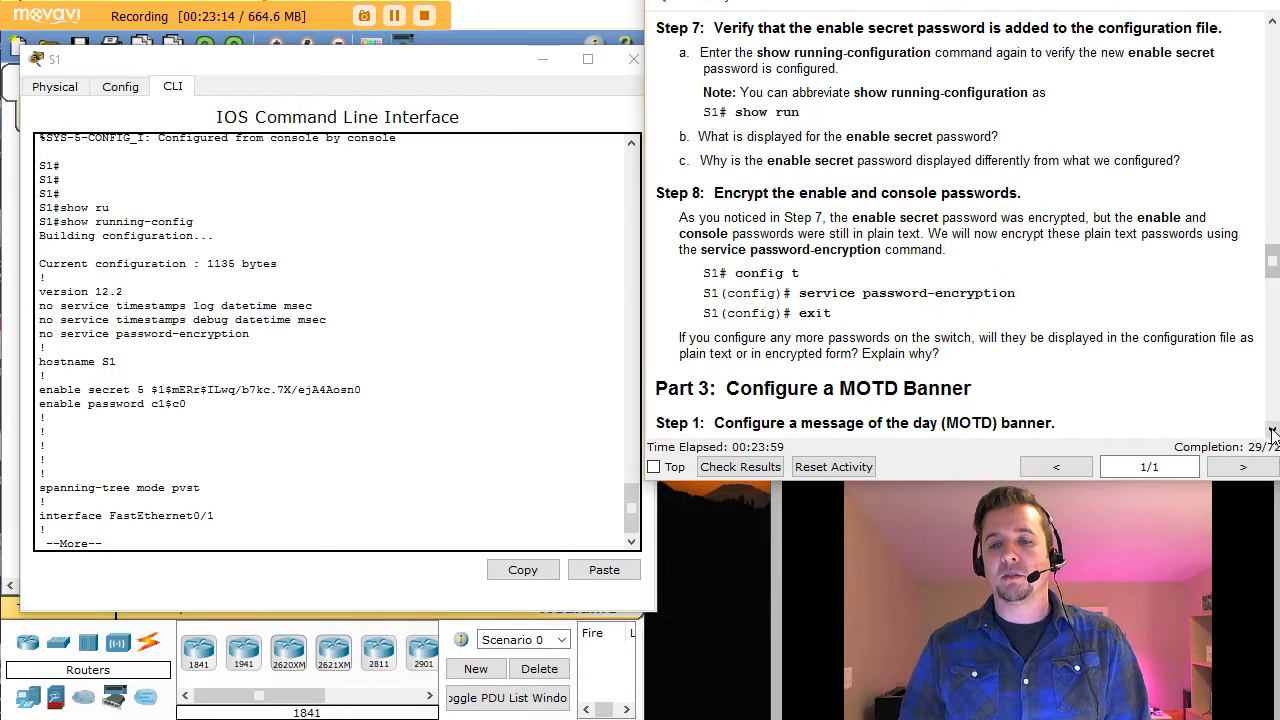
click(1272, 432)
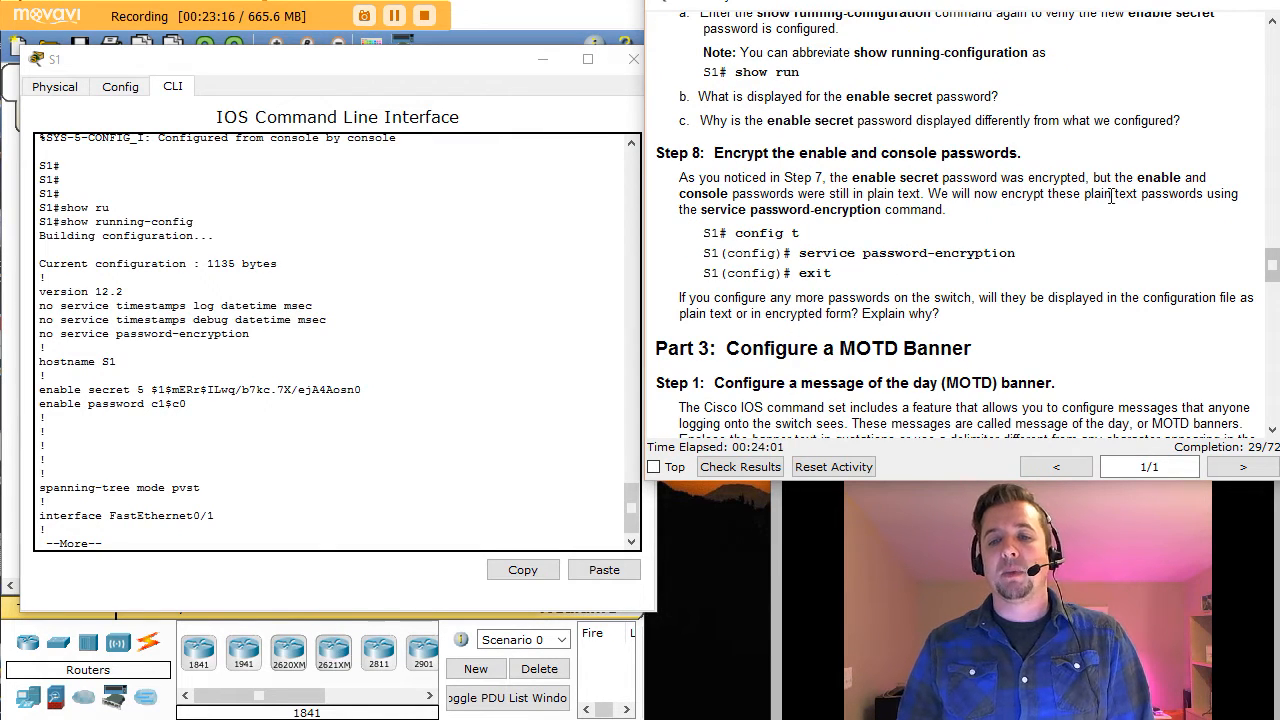
Step: Page to the end of the running-config, highlighting the plain-text console password lines
click(182, 541)
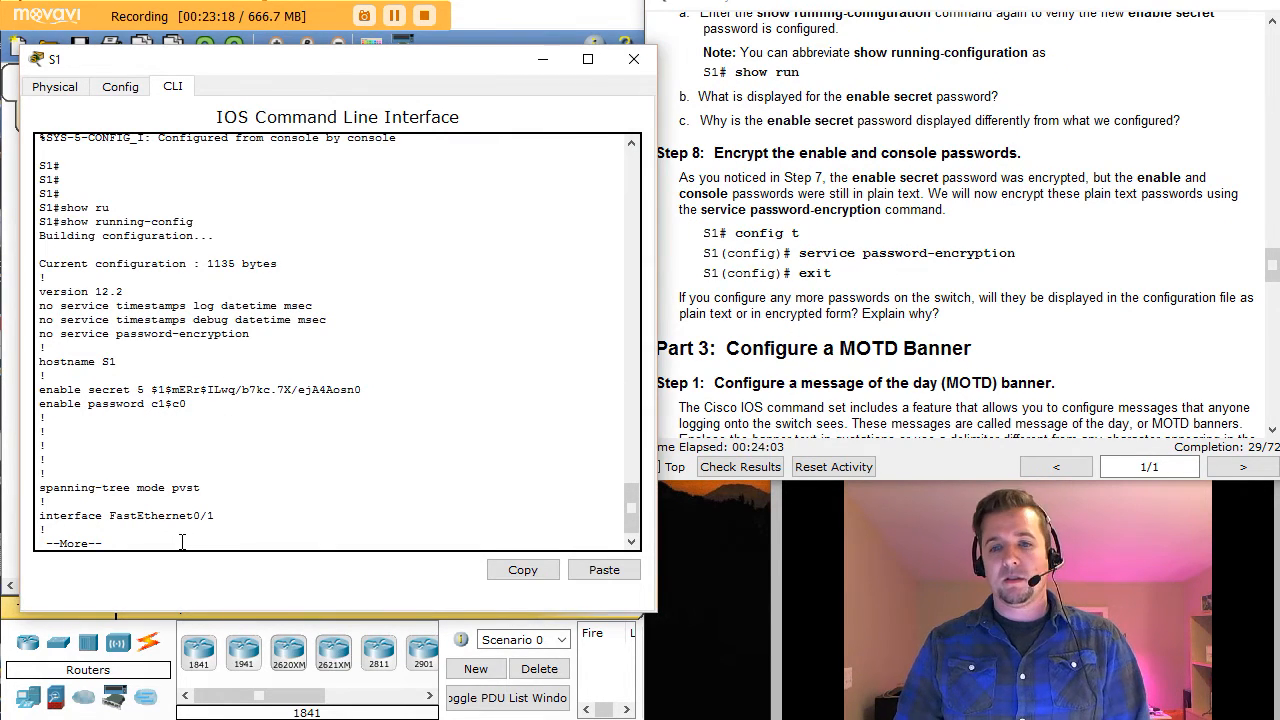
key(space)
key(space)
key(space)
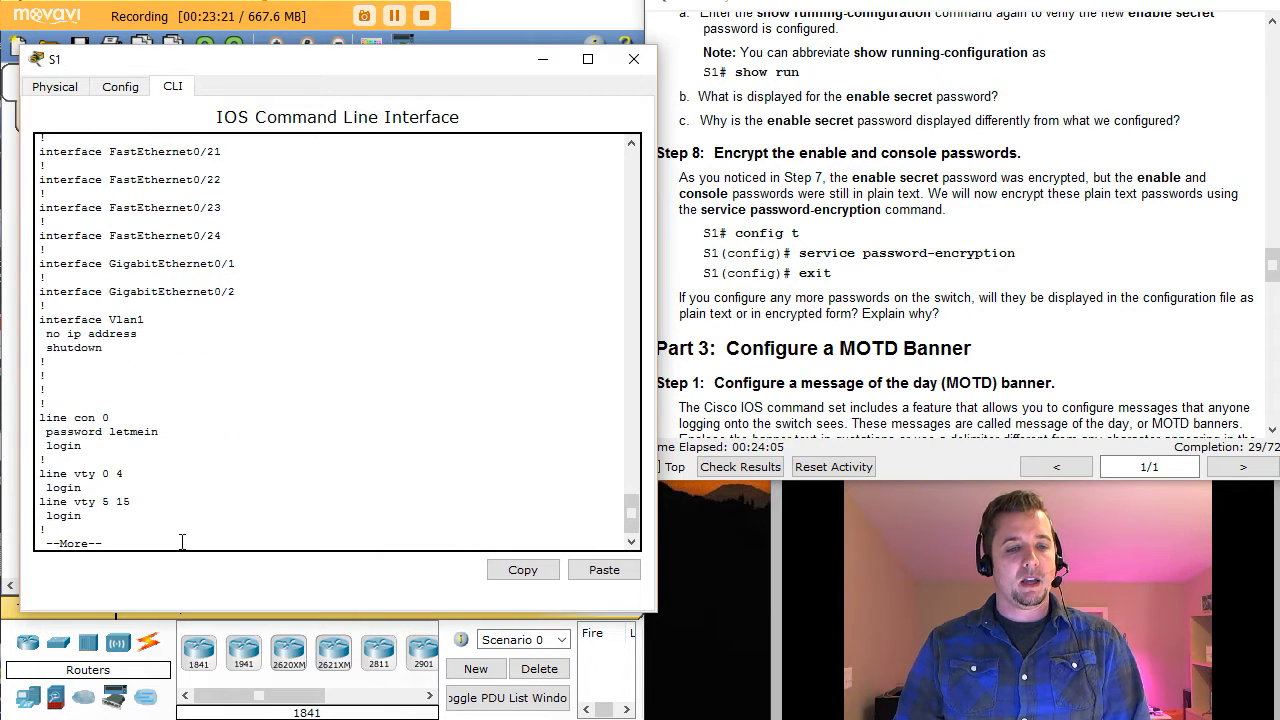
key(space)
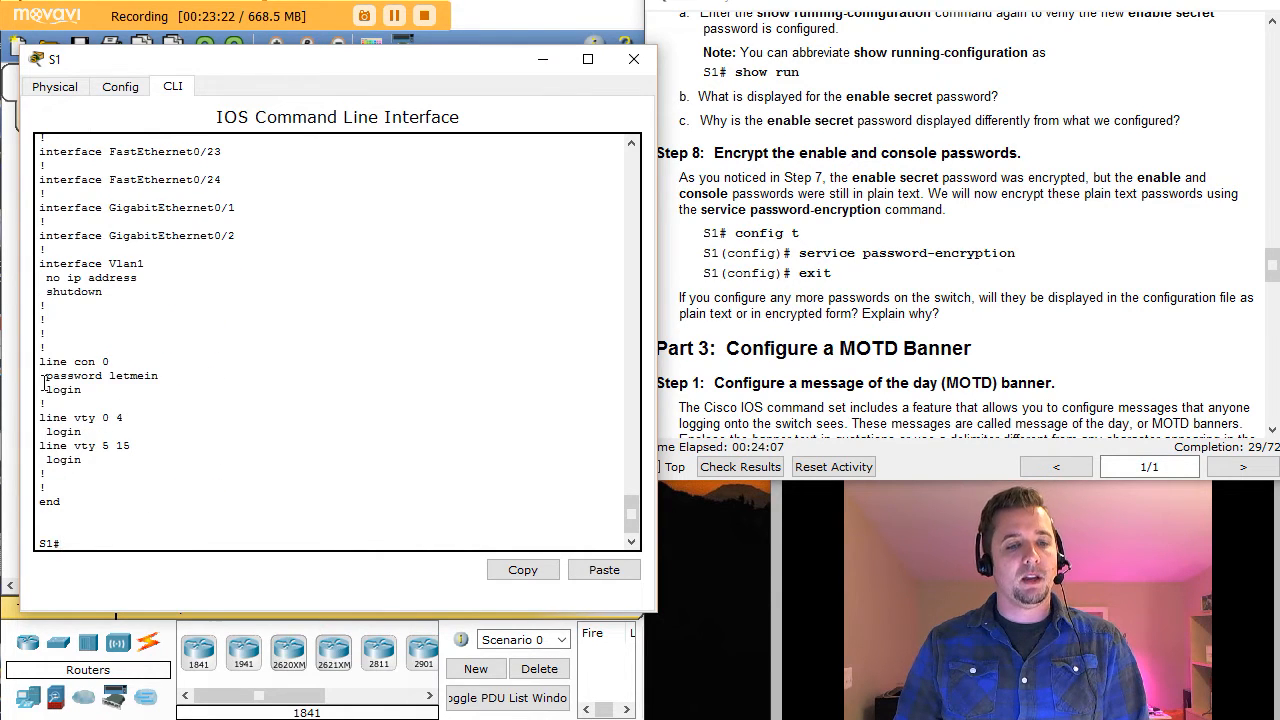
drag(48, 378, 167, 387)
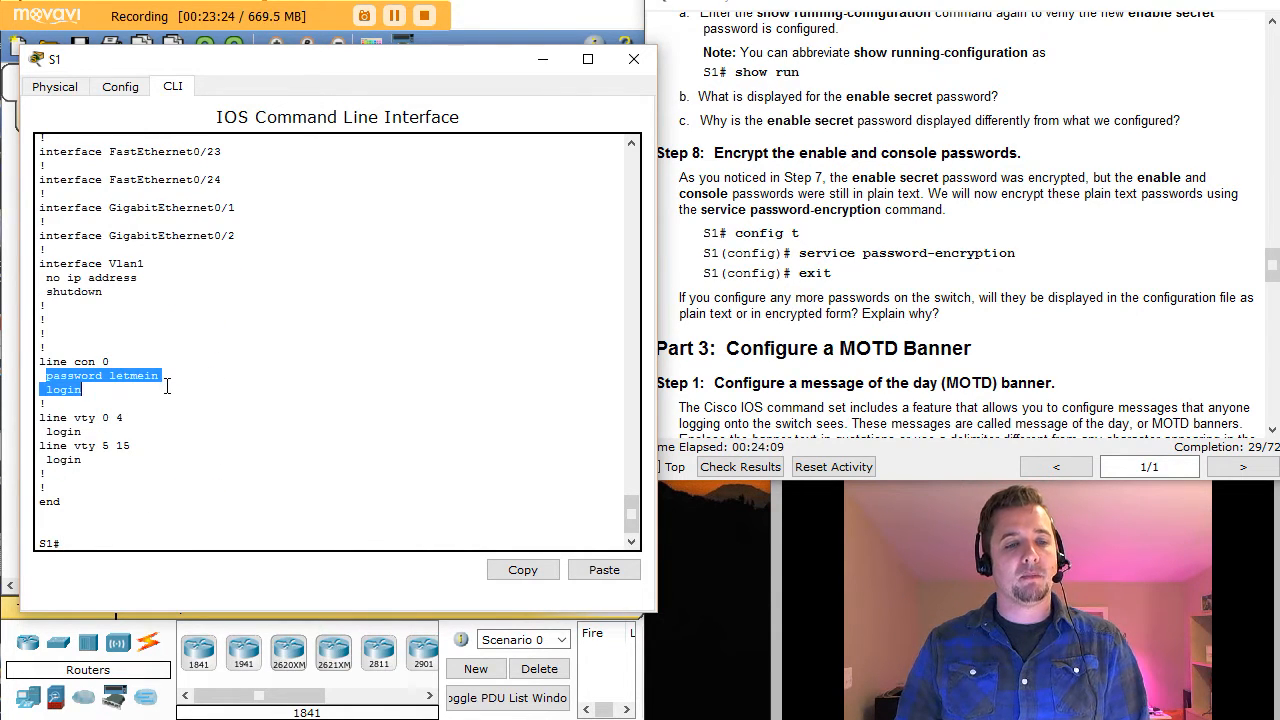
click(141, 537)
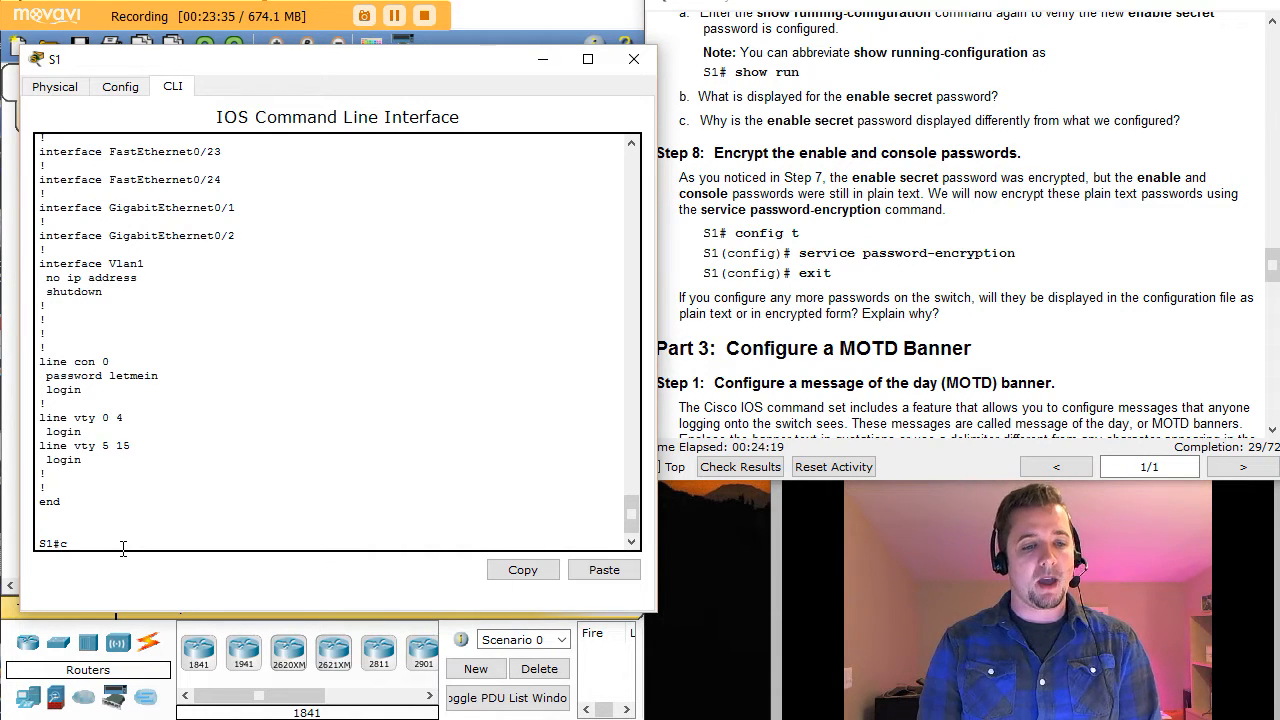
text(conf t)
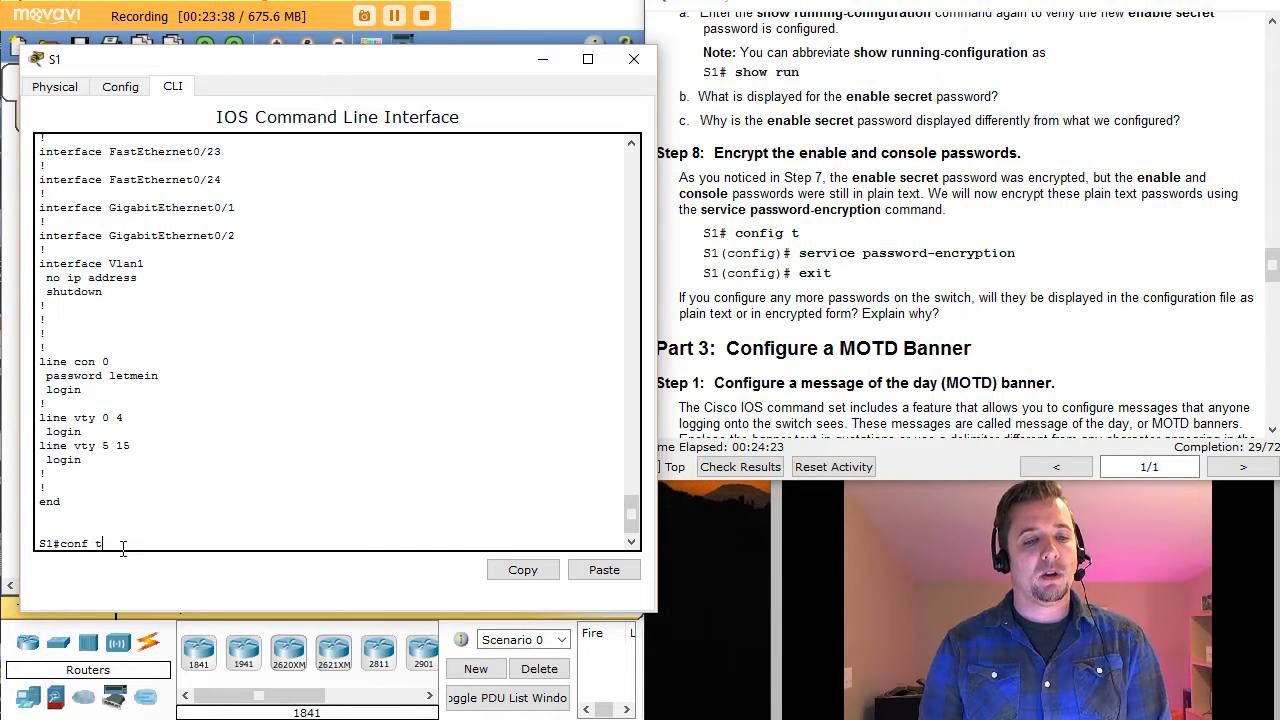
Step: Enter global configuration and apply service password-encryption on S1
key(Return)
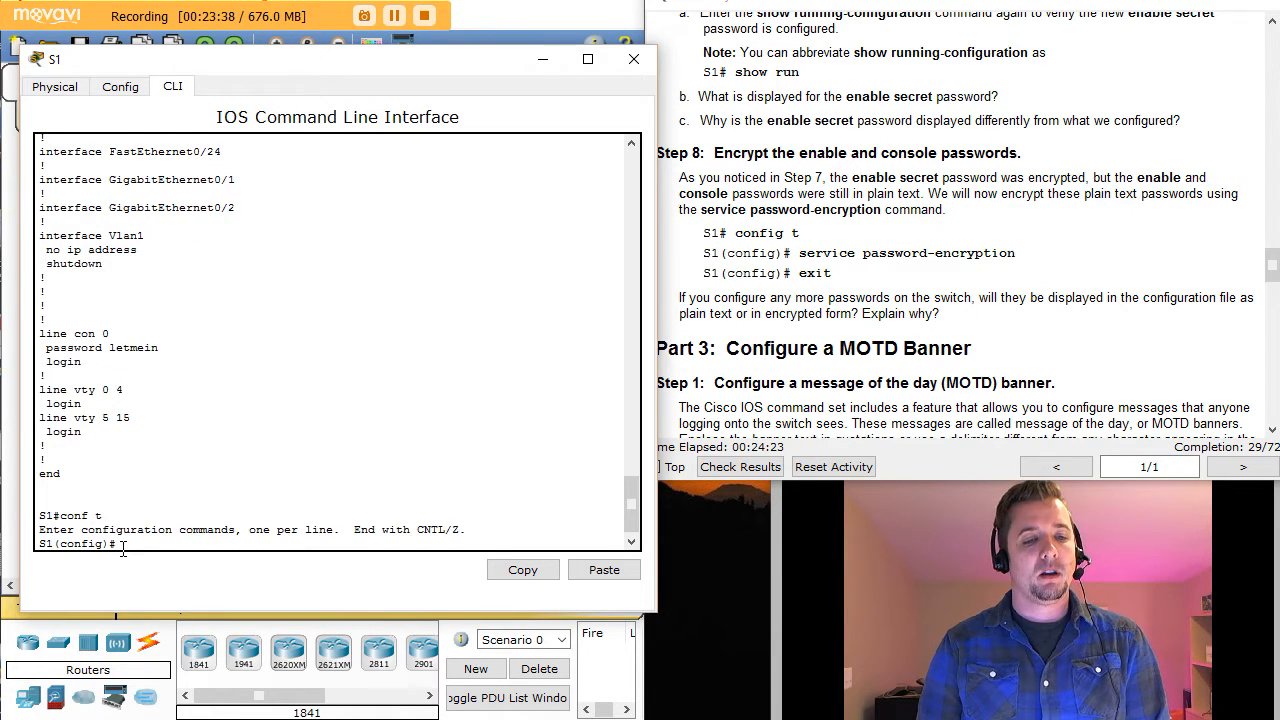
text(service p)
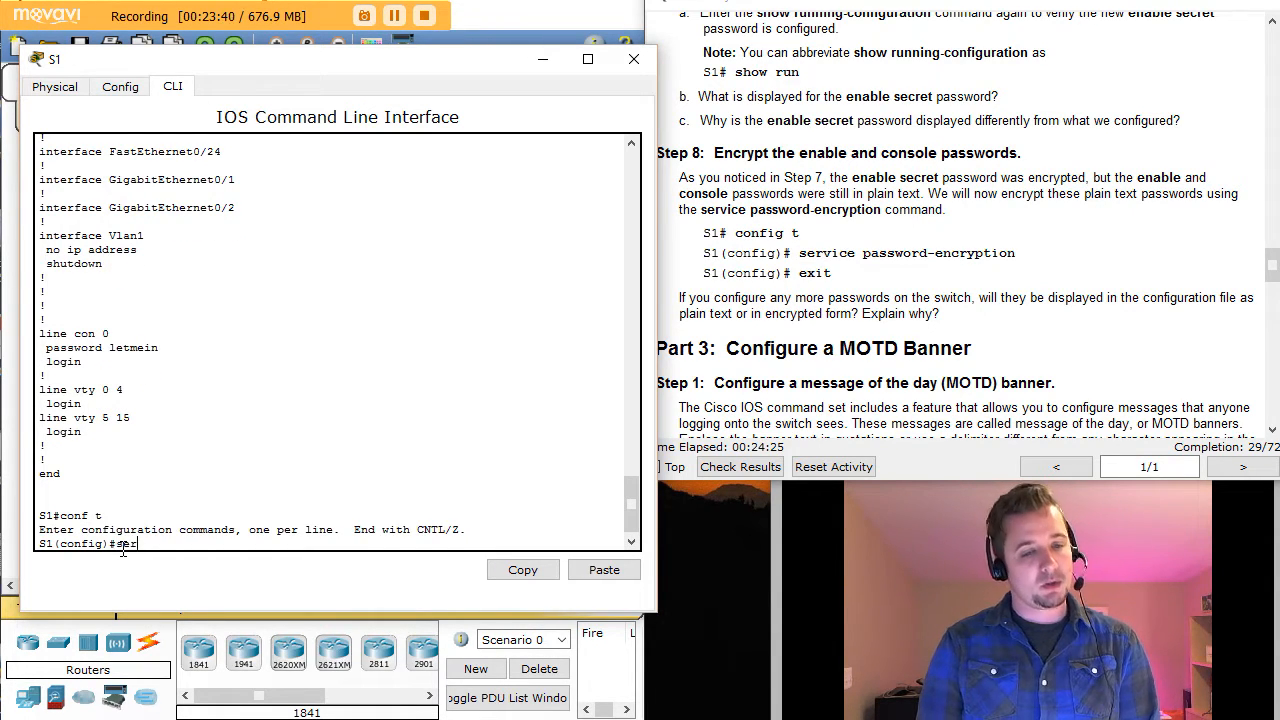
key(Tab)
text(pas)
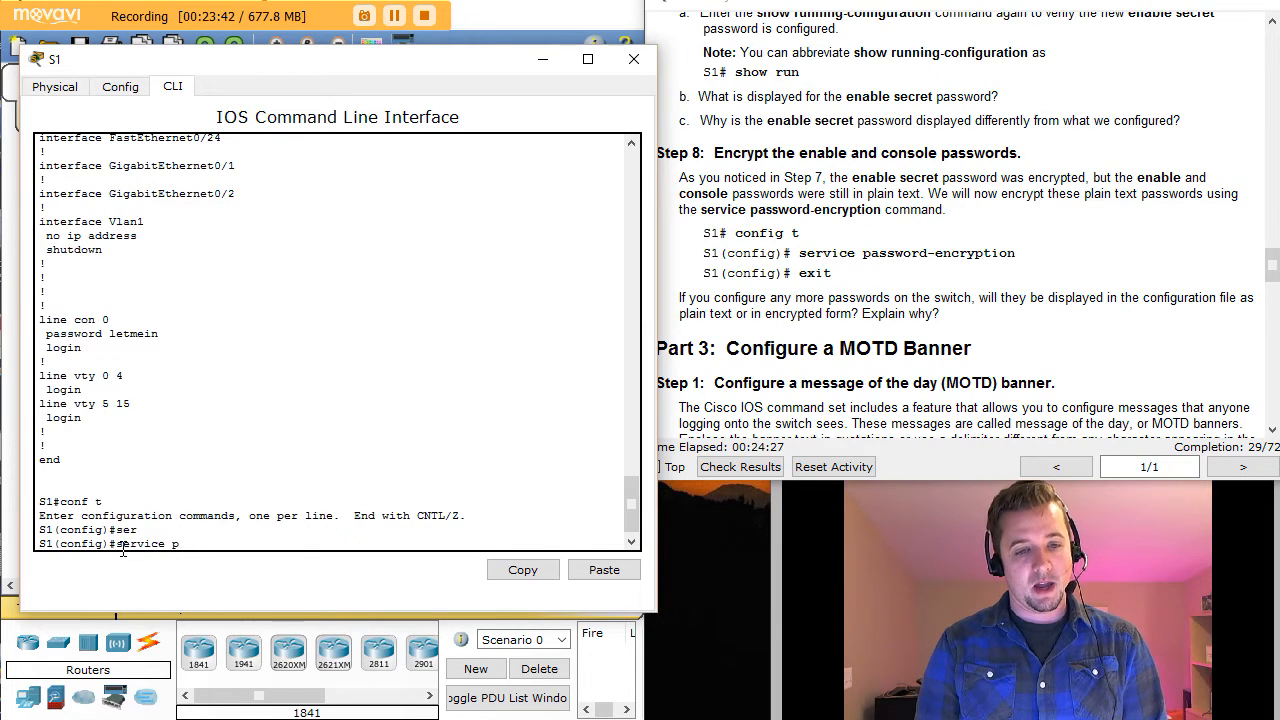
key(Tab)
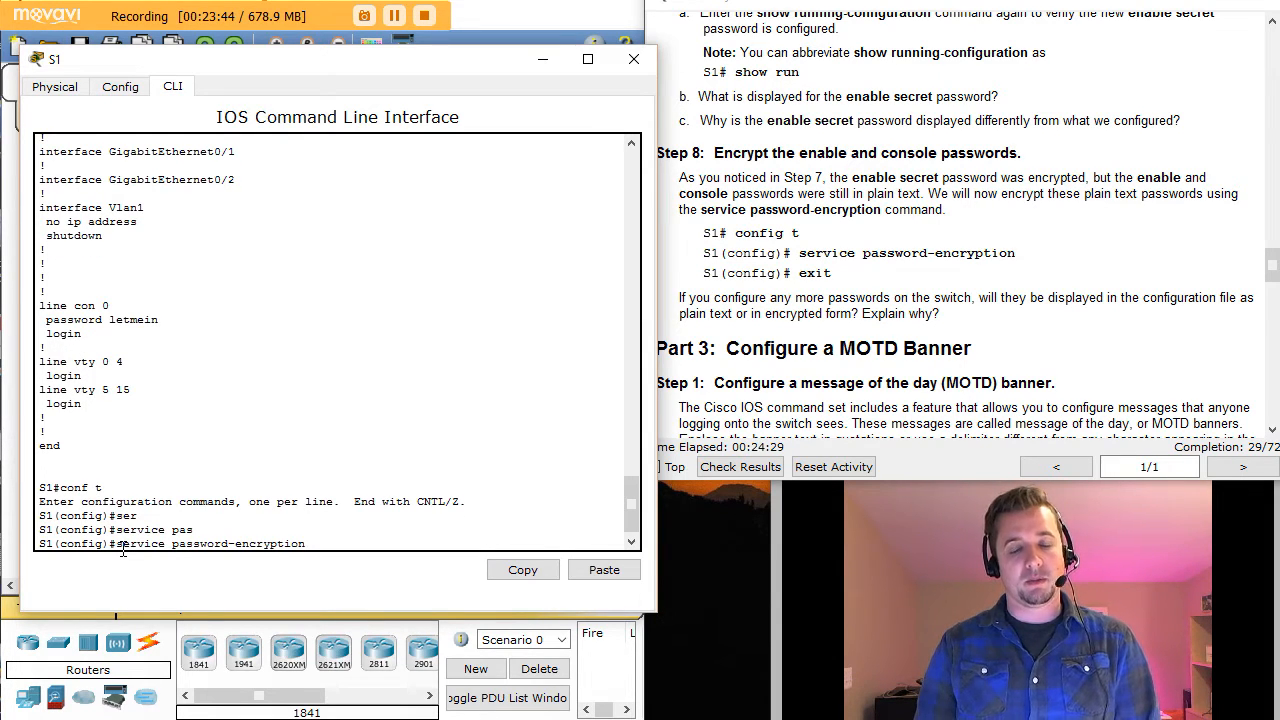
key(Return)
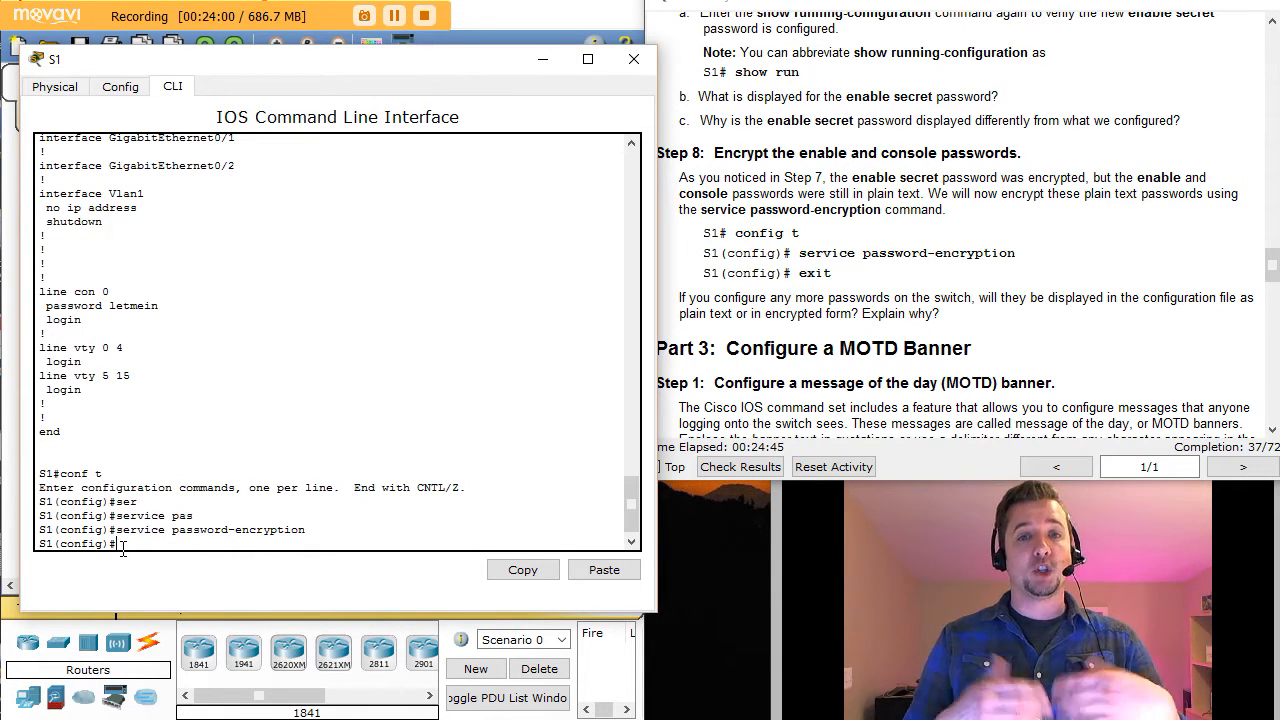
text(do)
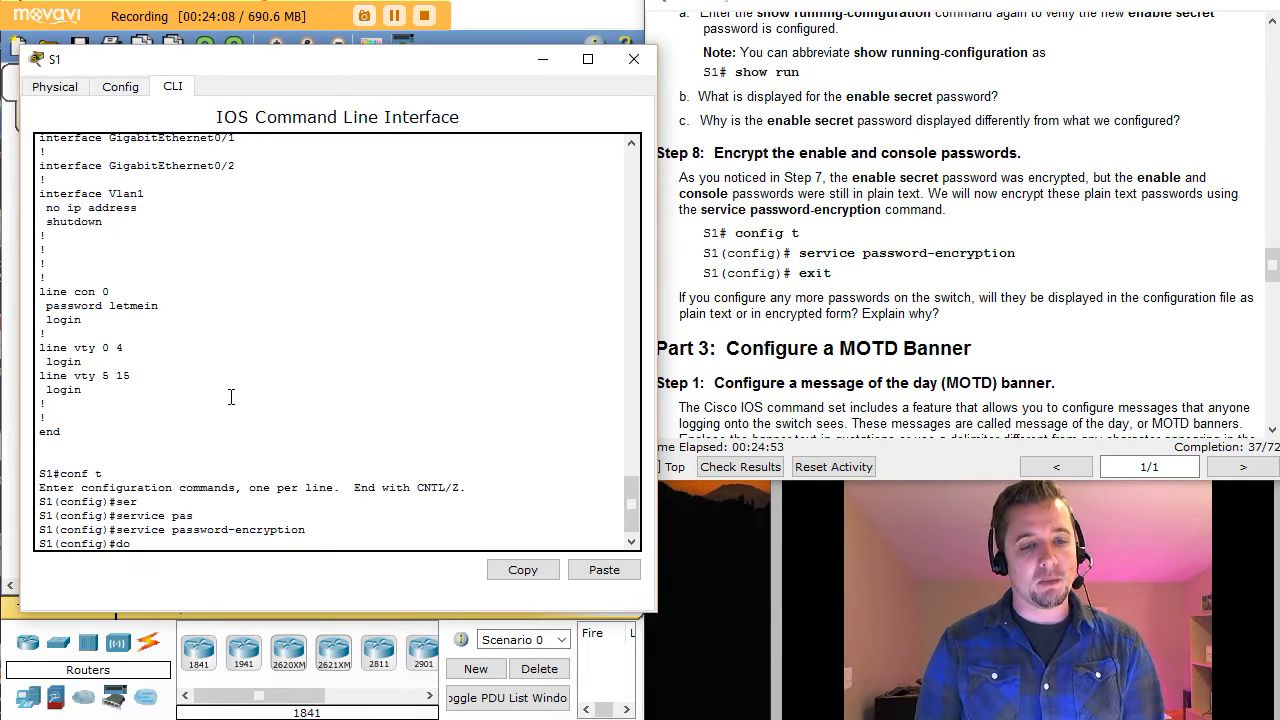
Step: Display the running configuration from config mode using do show run
key(BackSpace)
key(BackSpace)
key(BackSpace)
text(show run)
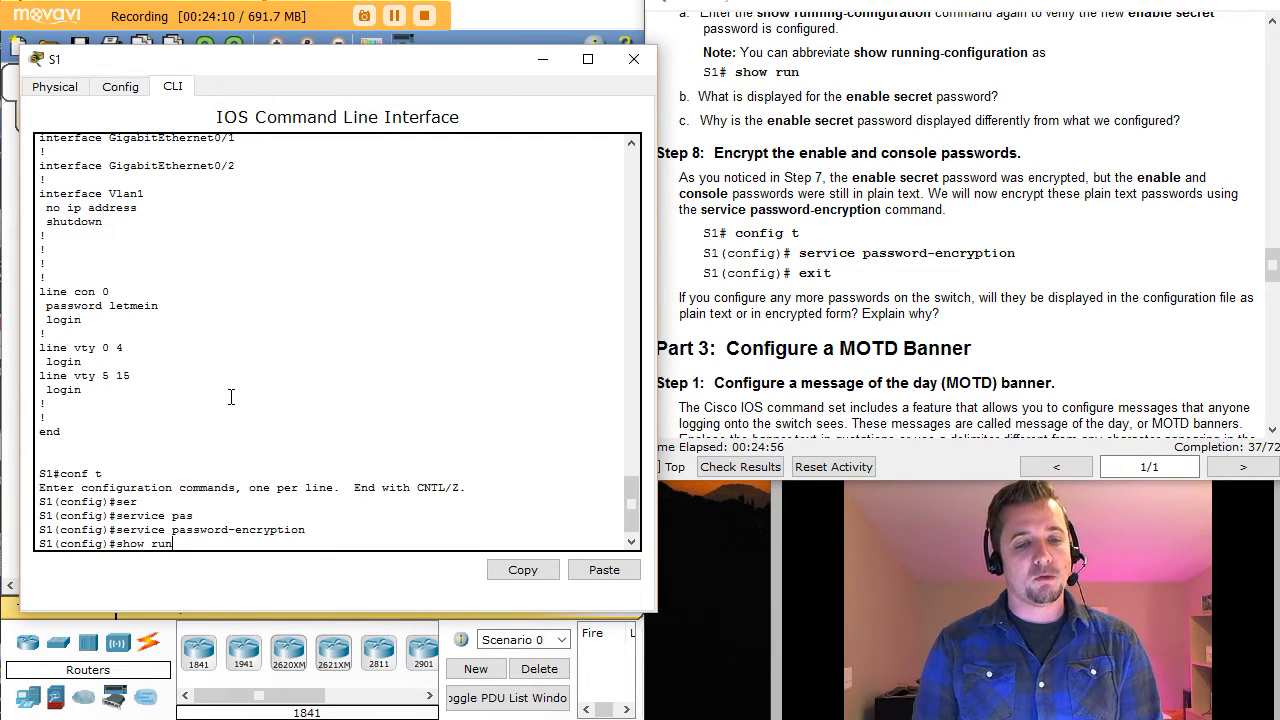
key(Tab)
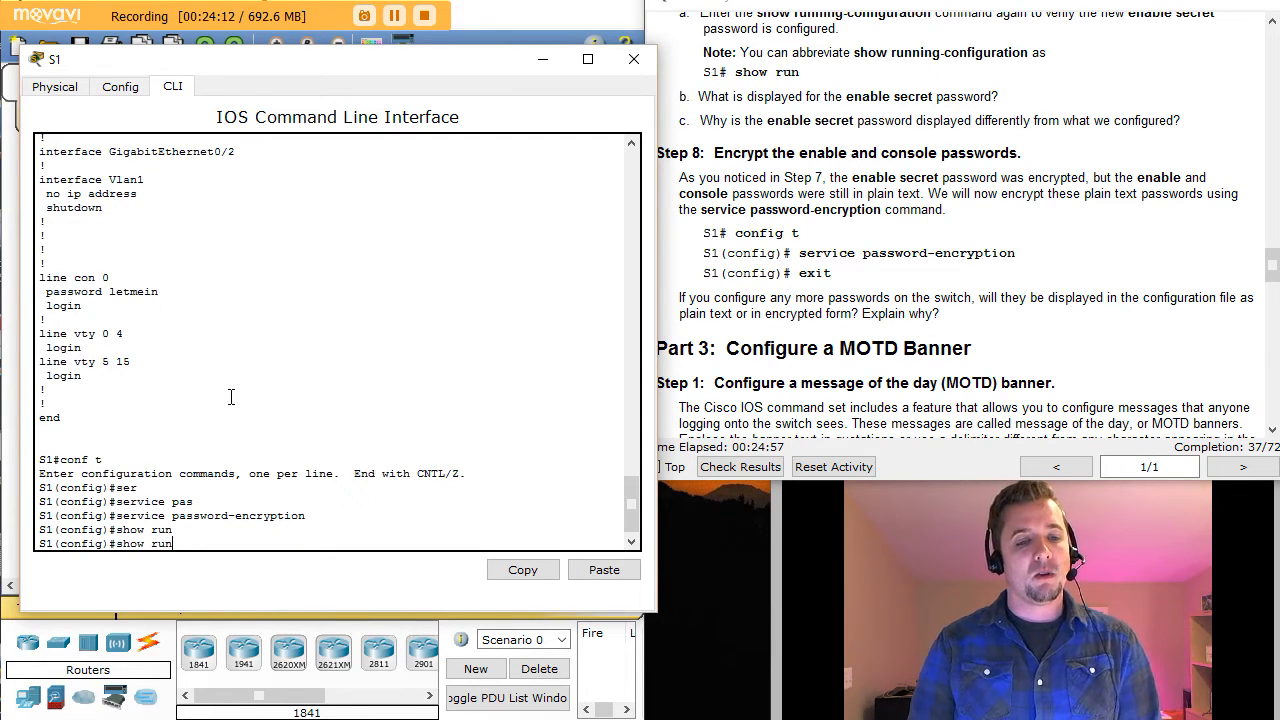
key(Return)
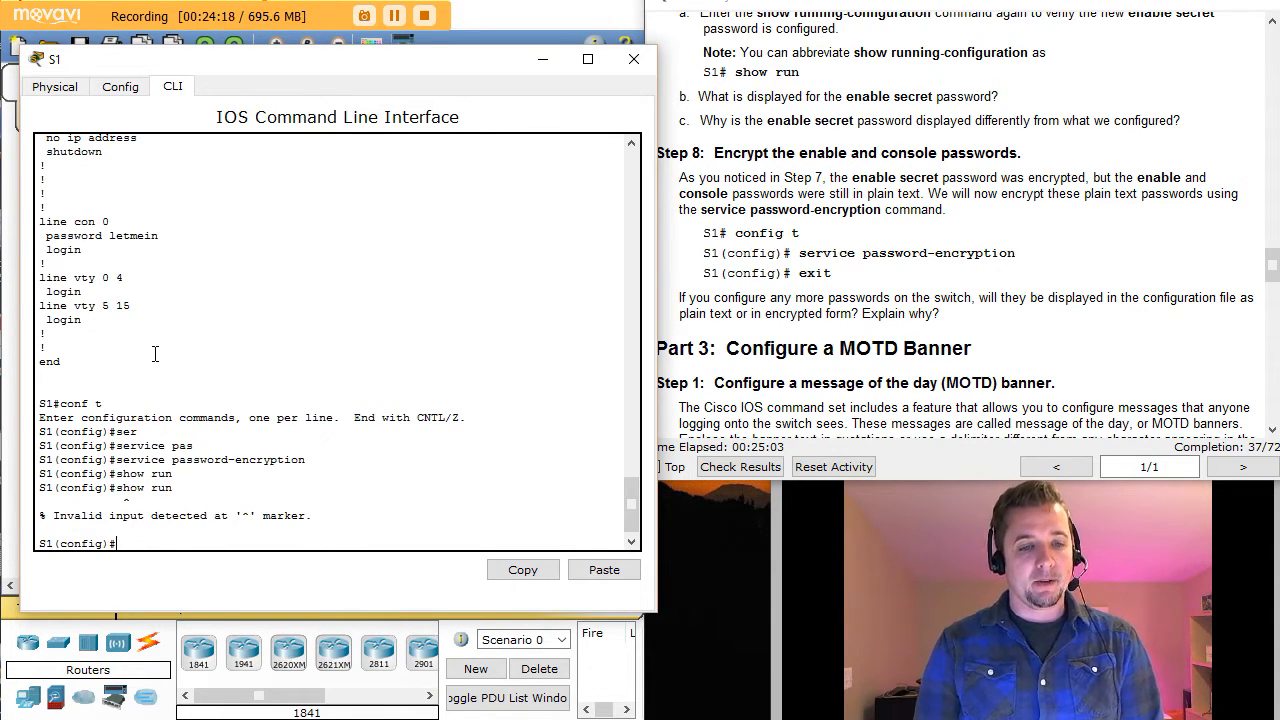
text(do show run)
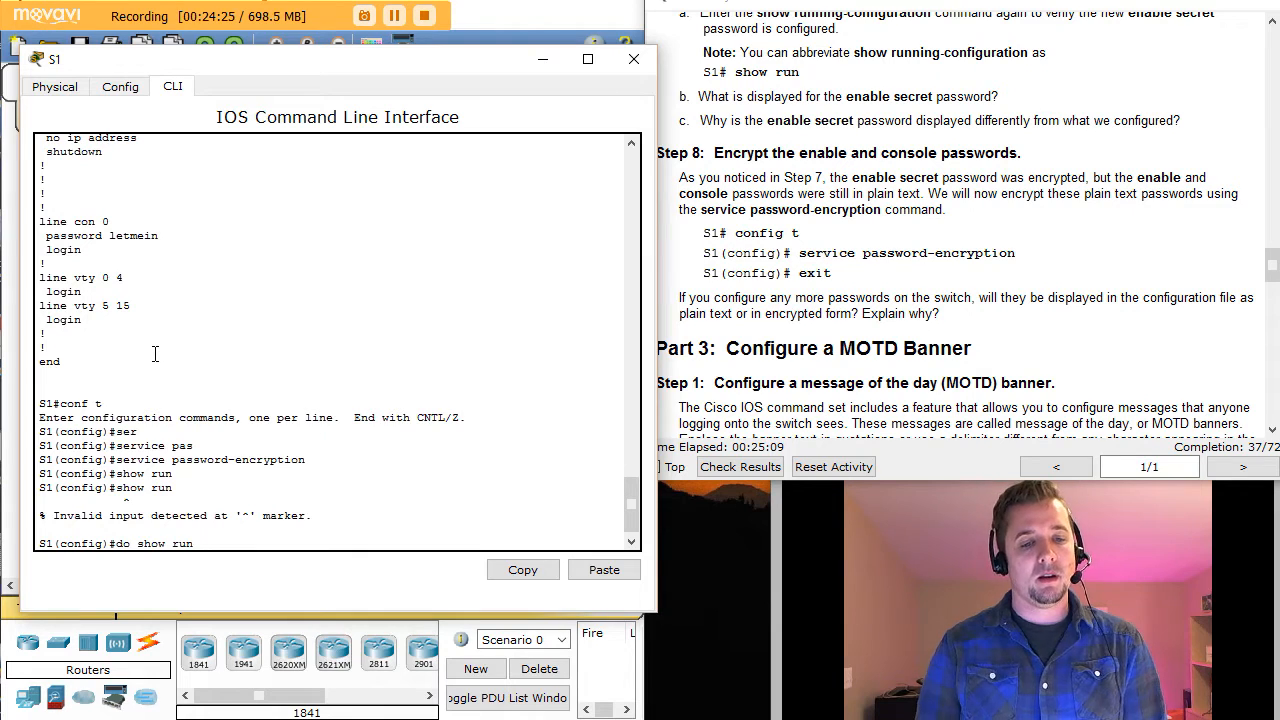
key(Return)
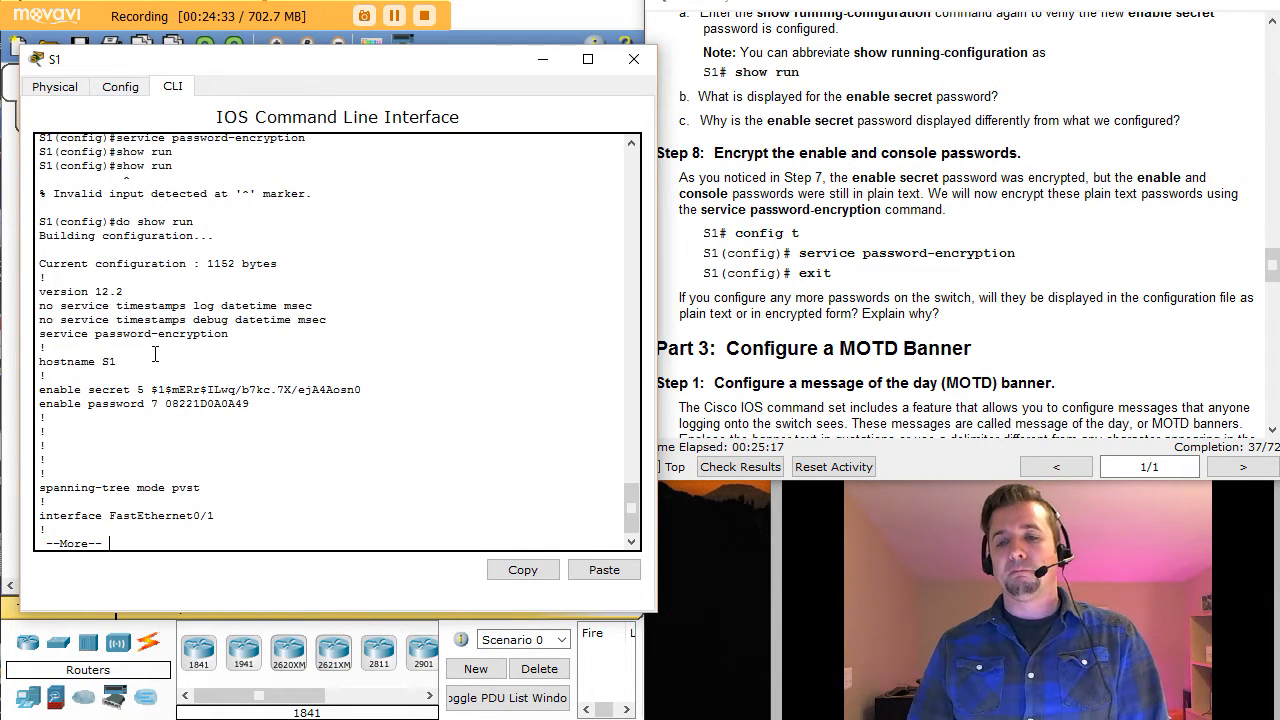
Step: Page to line con 0 and highlight the type 7 encrypted console password
key(space)
key(space)
key(space)
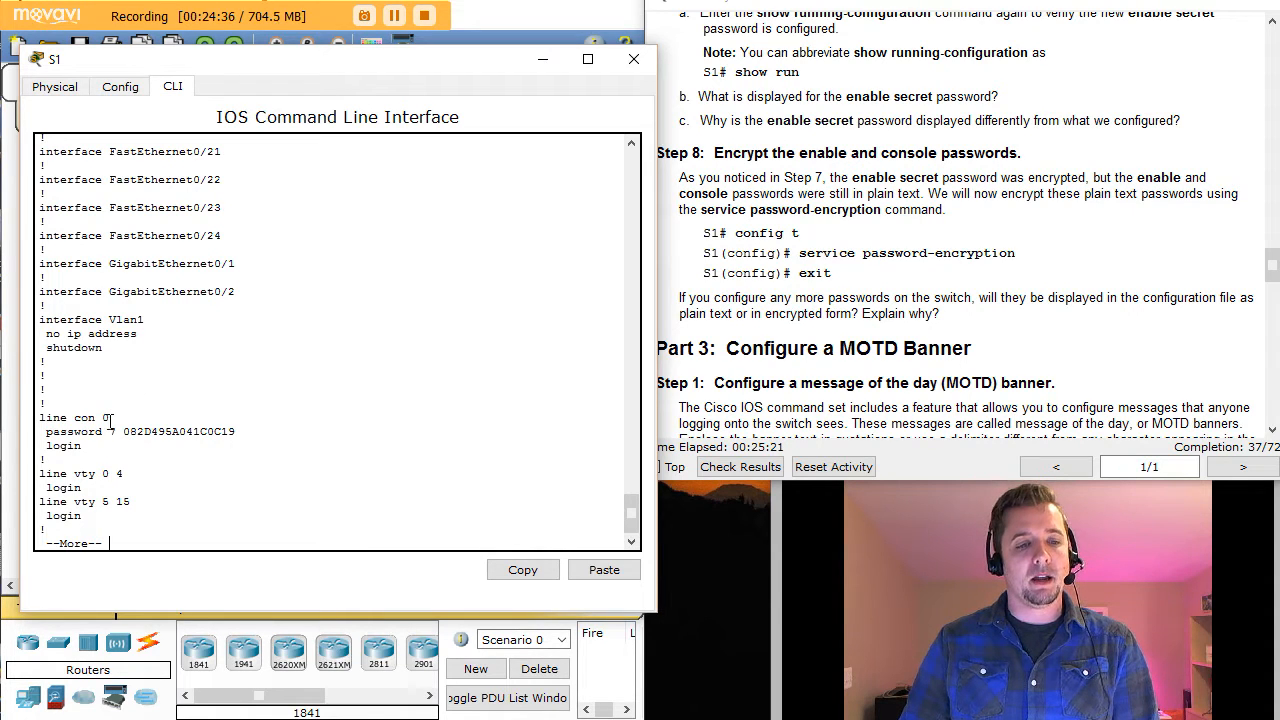
drag(123, 431, 241, 432)
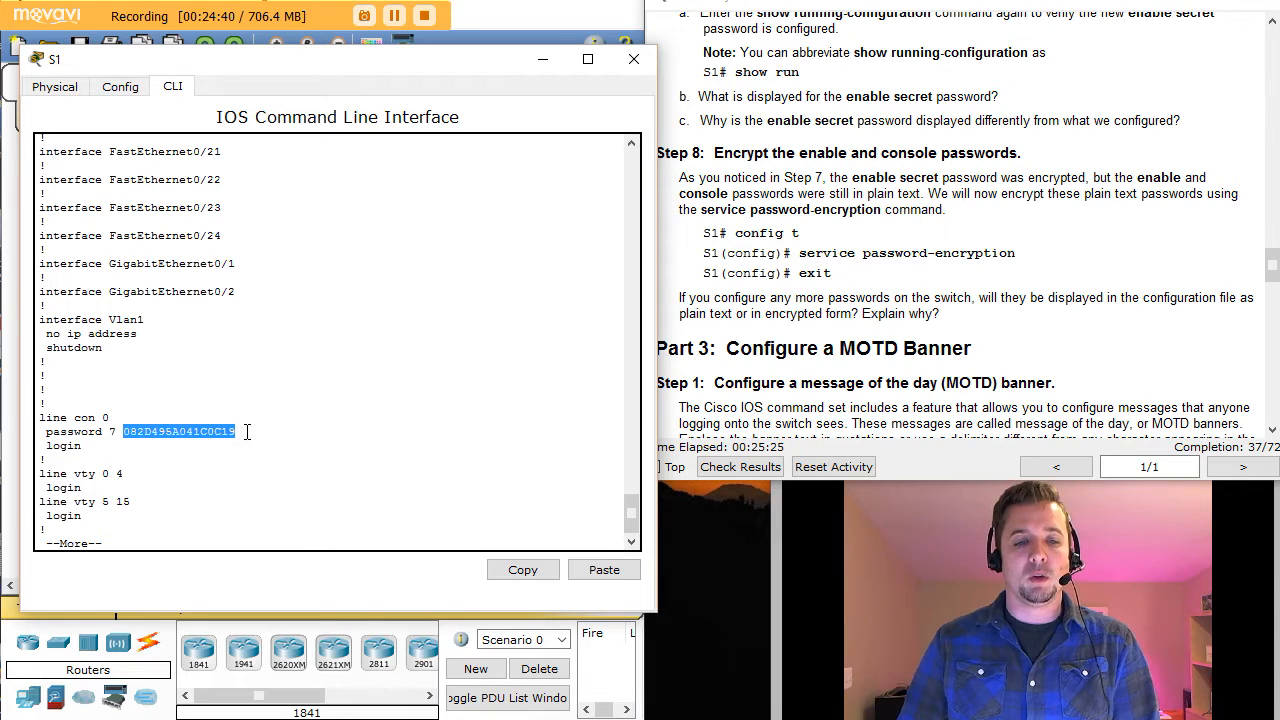
click(157, 500)
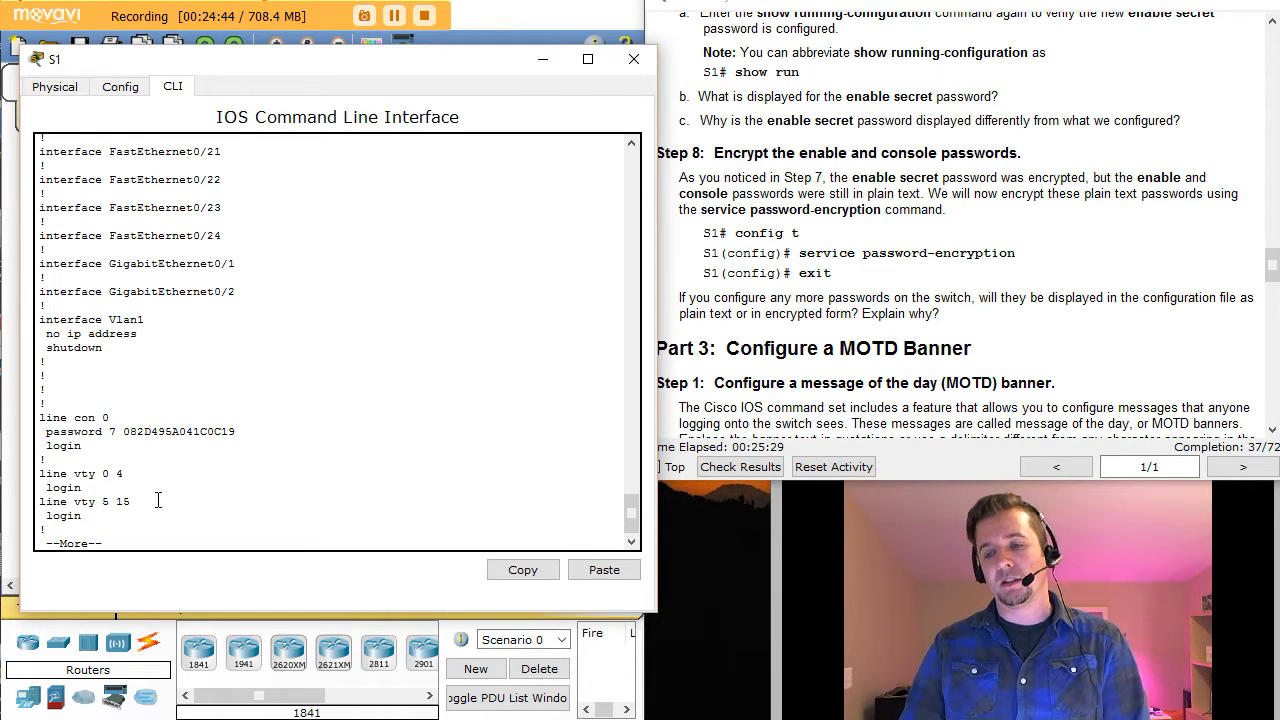
key(space)
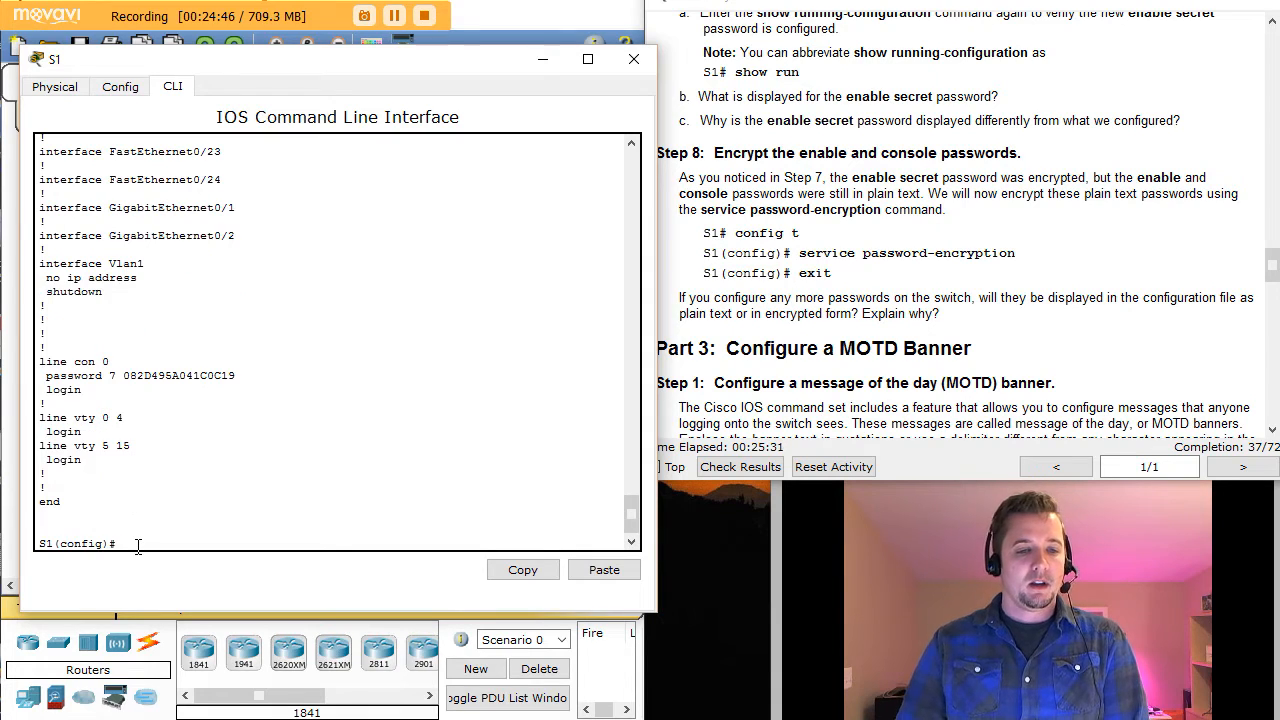
click(996, 296)
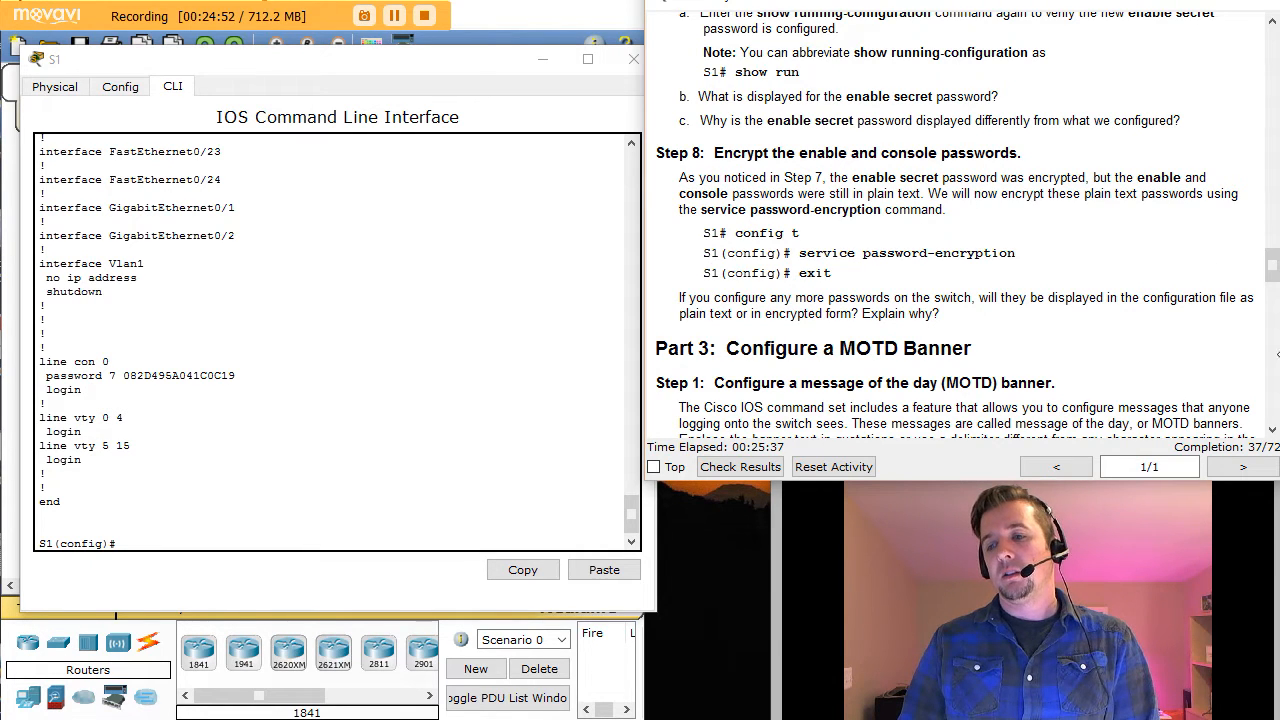
Step: Scroll the instructions to Part 3 Step 1 and highlight the banner motd example command
click(1272, 430)
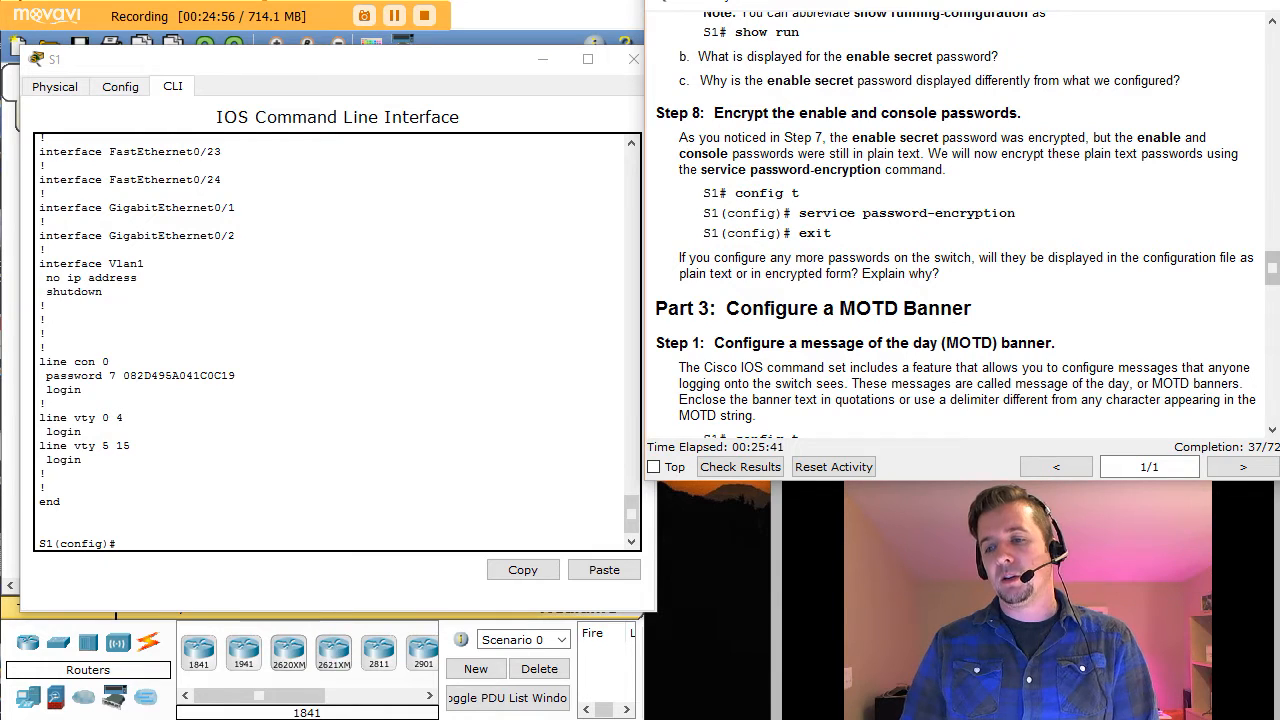
click(1273, 430)
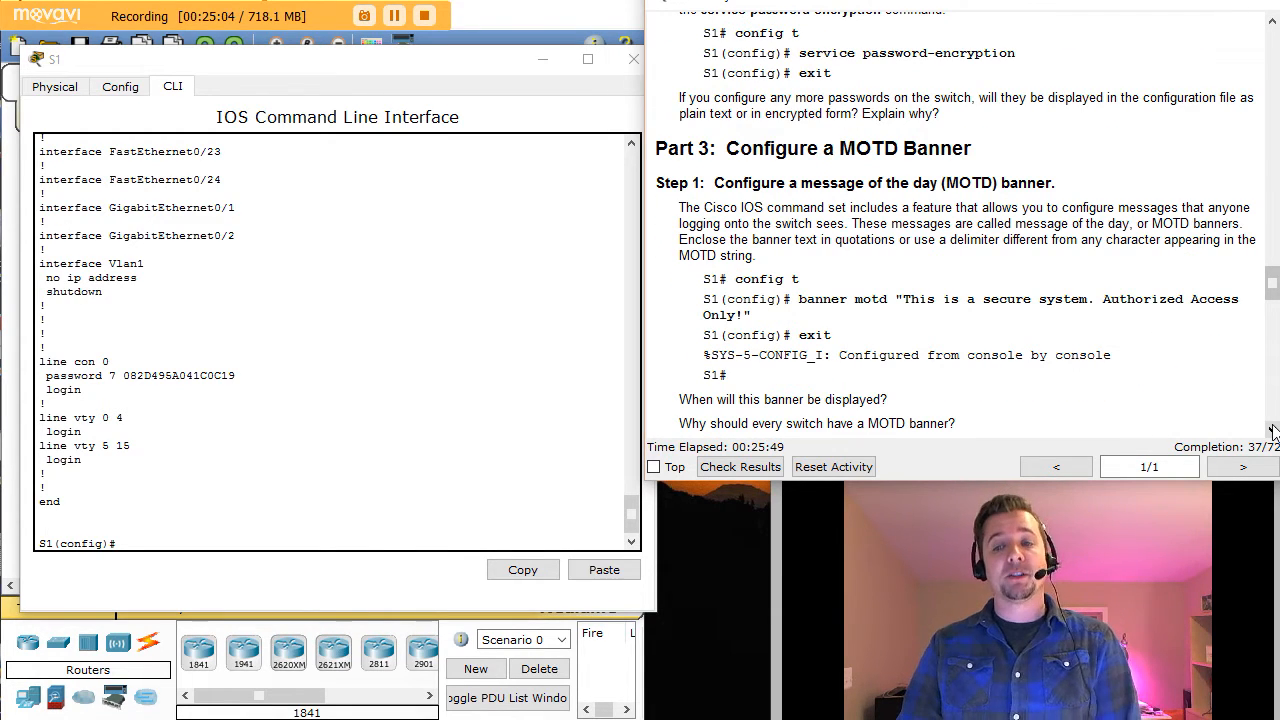
click(145, 540)
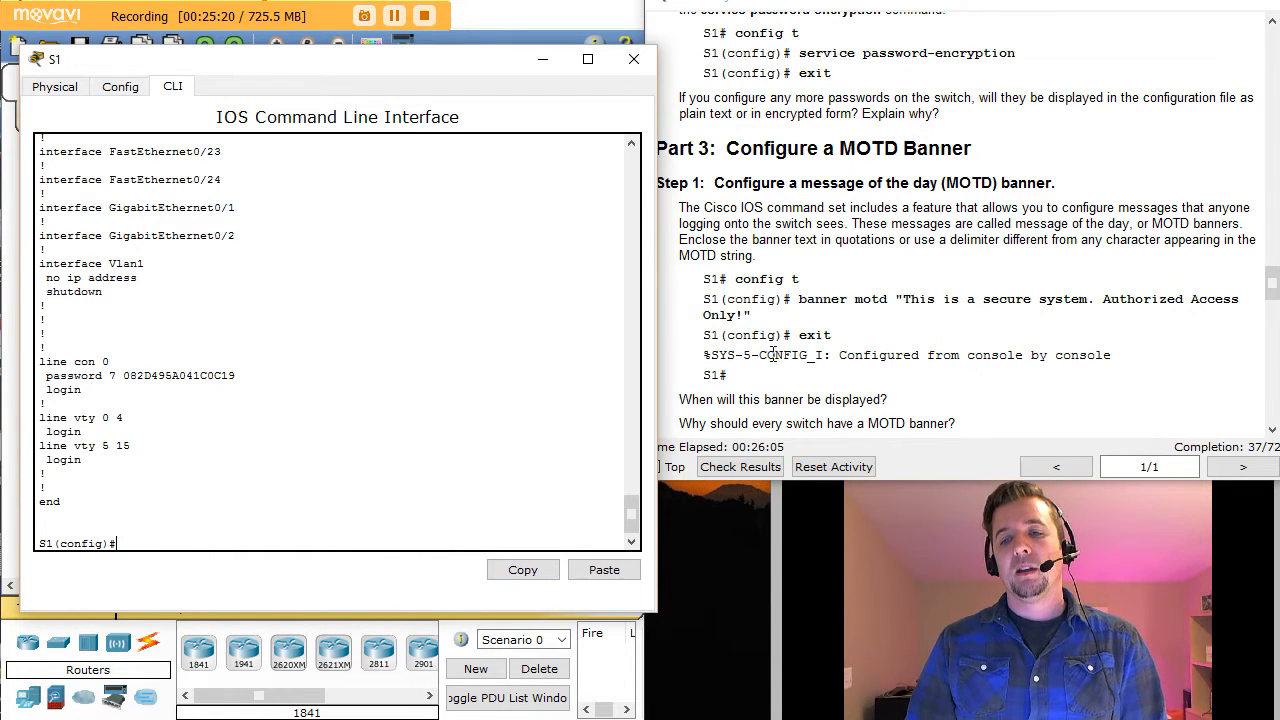
mouse_move(801, 298)
mouse_down()
mouse_move(760, 316)
mouse_move(912, 300)
mouse_move(1180, 303)
mouse_move(800, 298)
mouse_up()
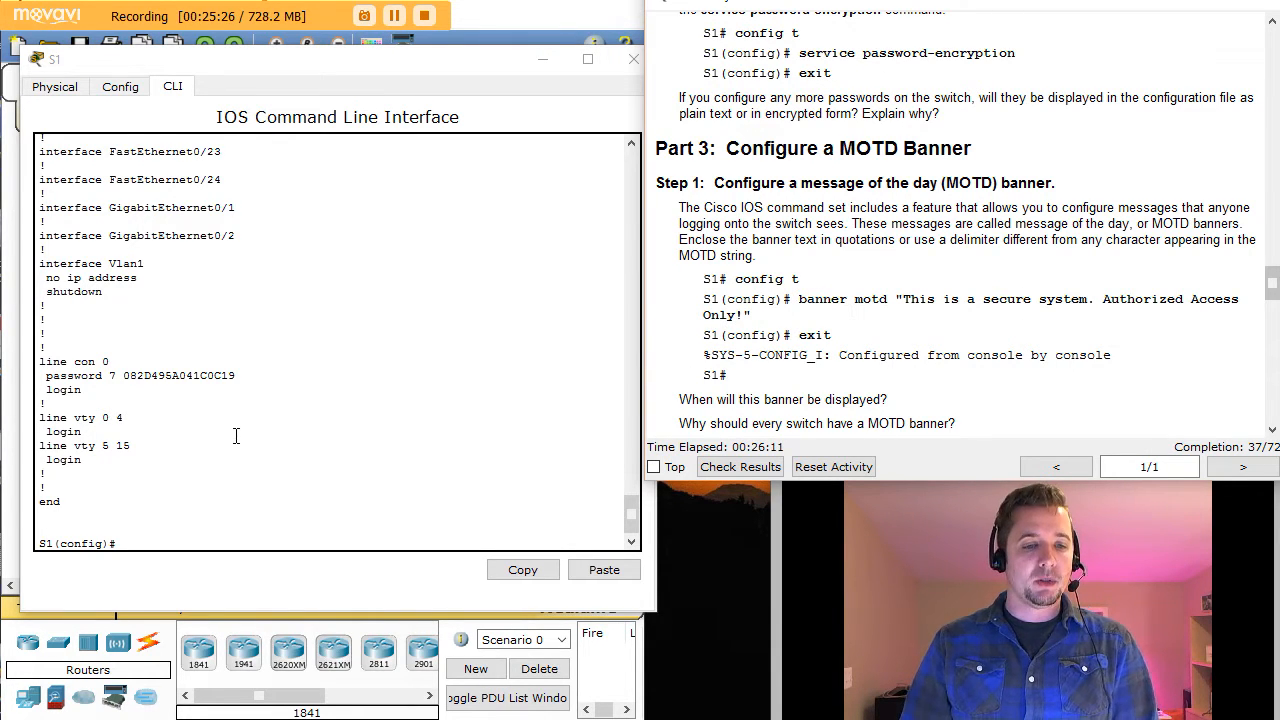
click(159, 540)
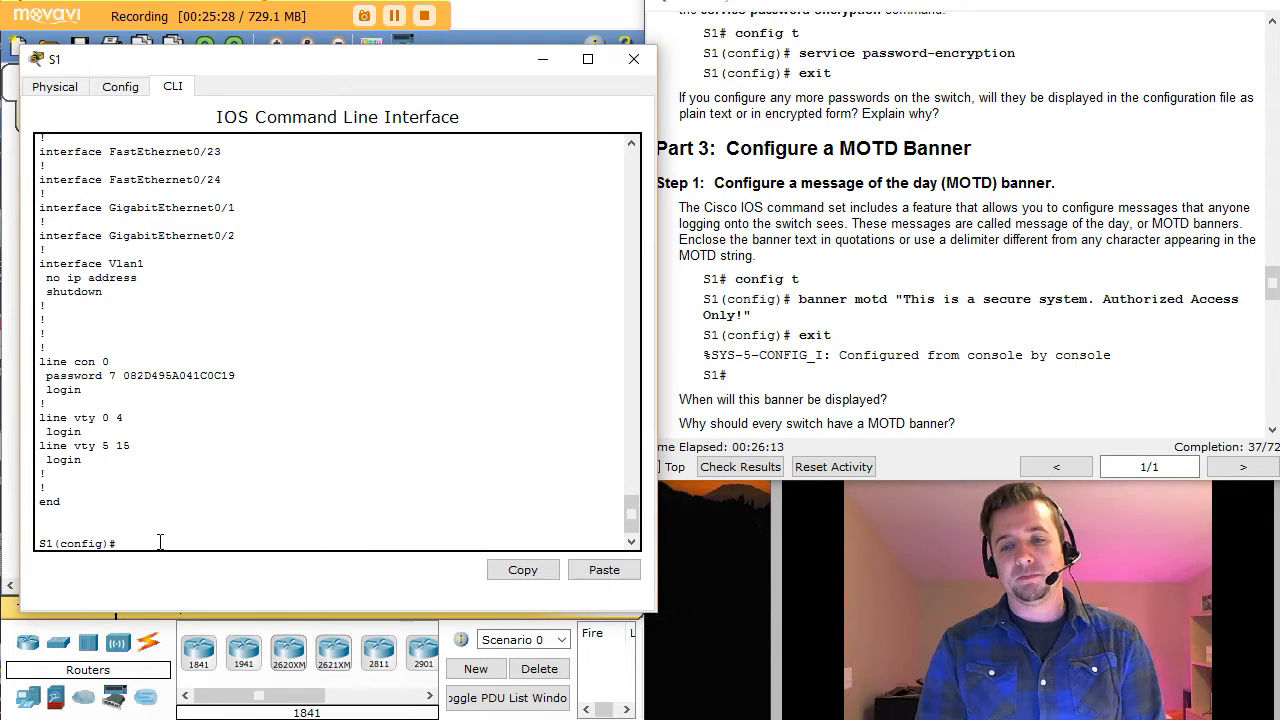
Step: Set a test MOTD banner 'hi to' using the # delimiter, then exit back to the S1# prompt
text(abn)
key(BackSpace)
key(BackSpace)
key(BackSpace)
text(ban)
key(Tab)
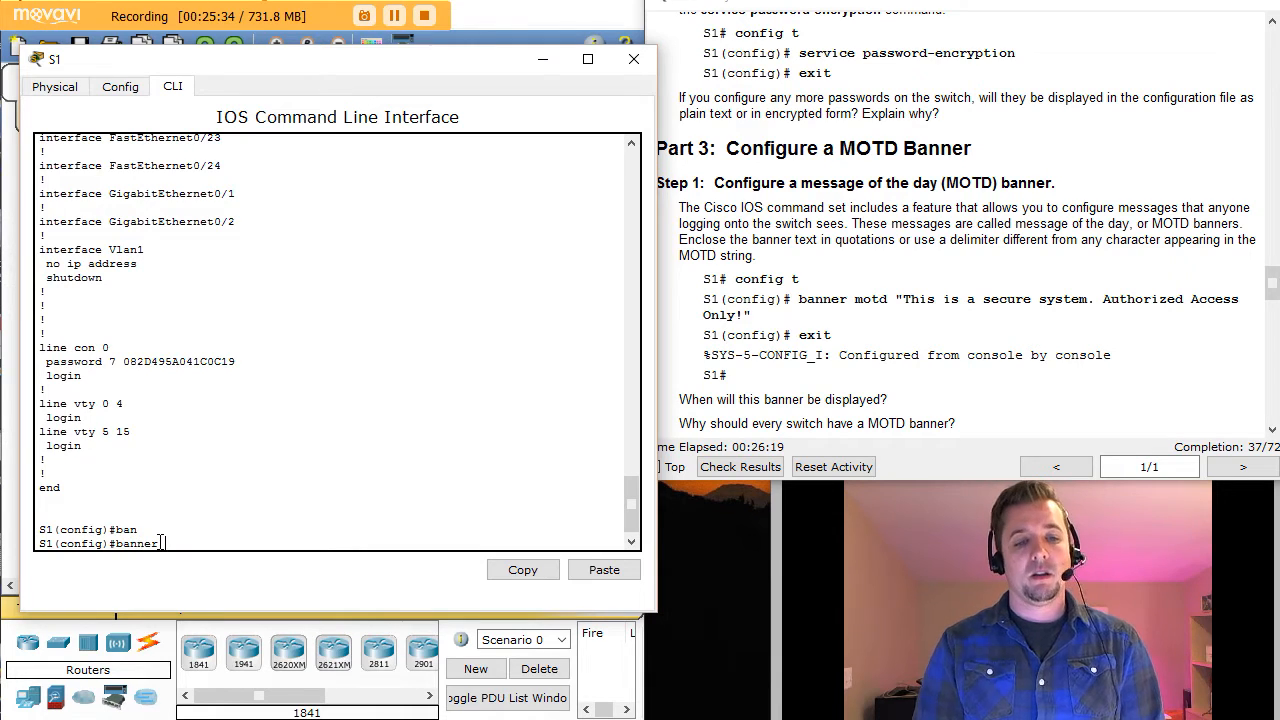
text(mo)
key(Tab)
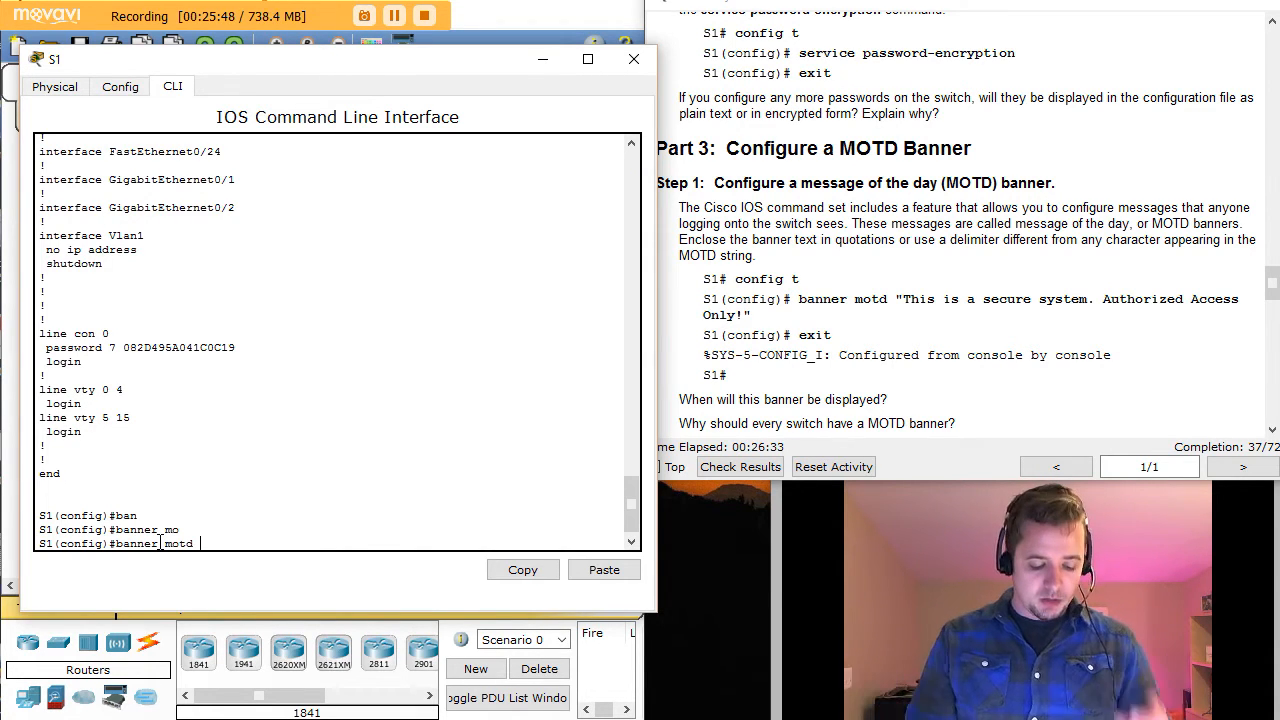
text(#)
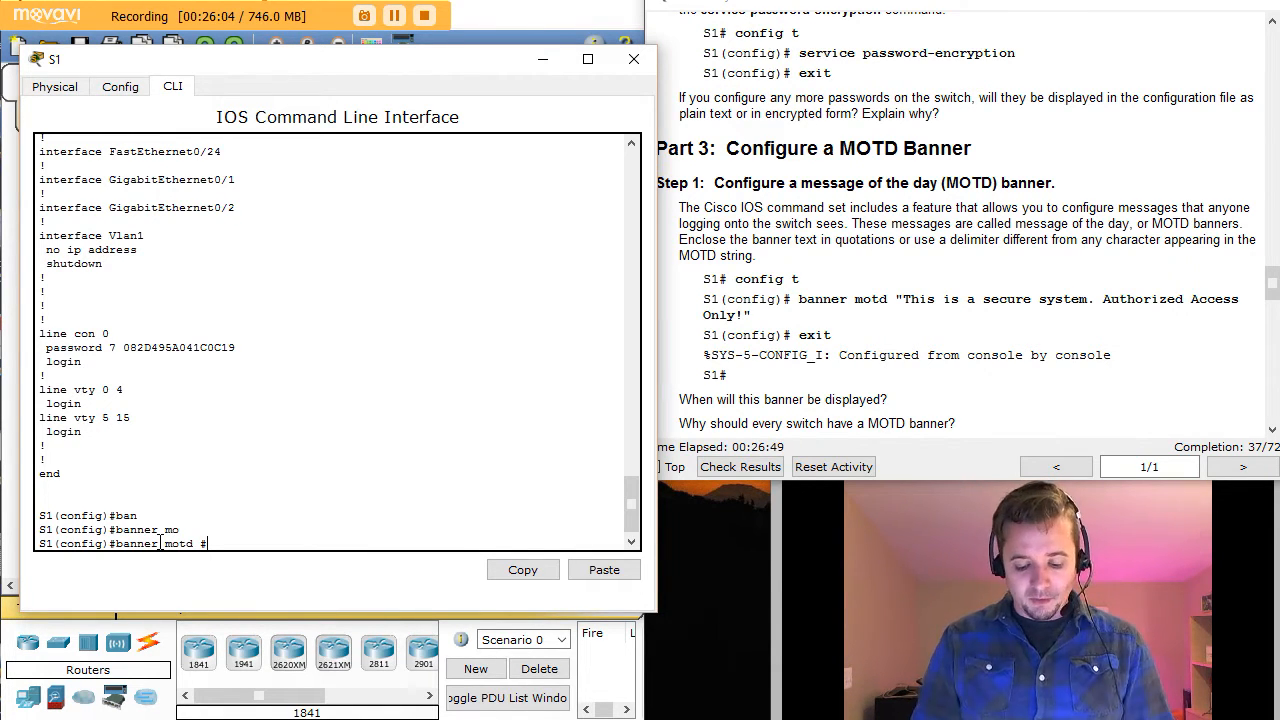
key(Return)
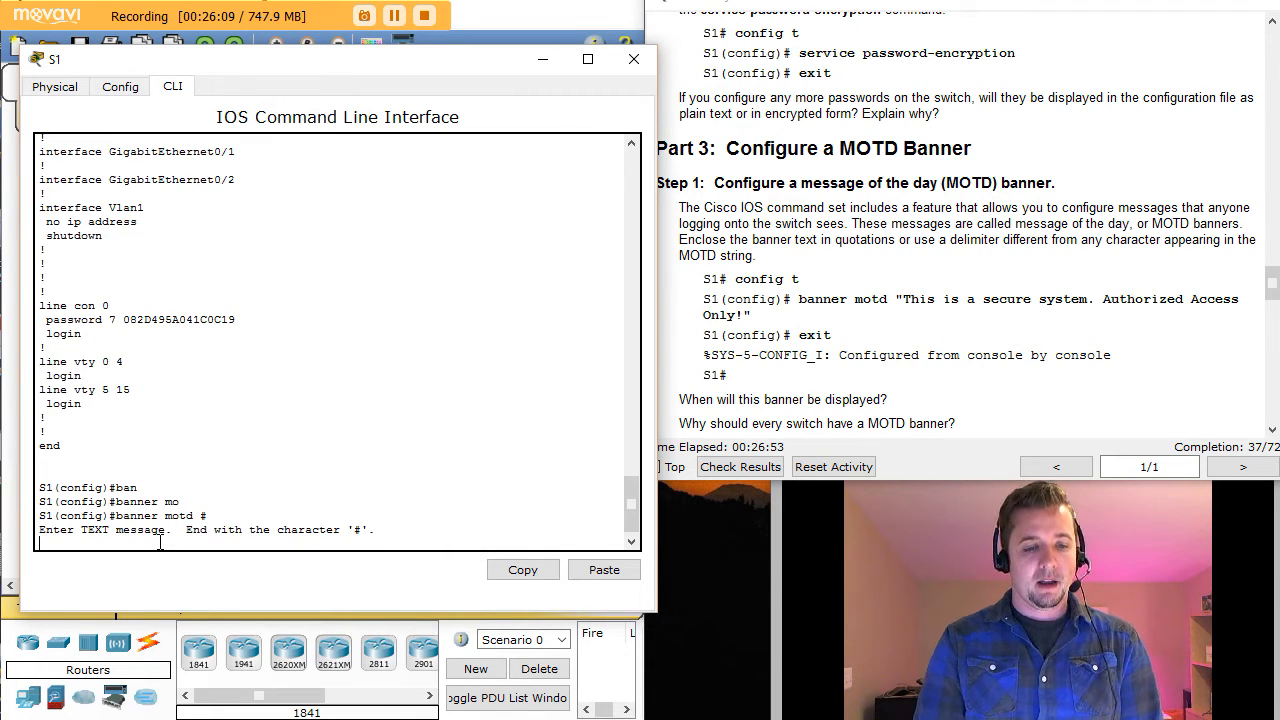
text(hi)
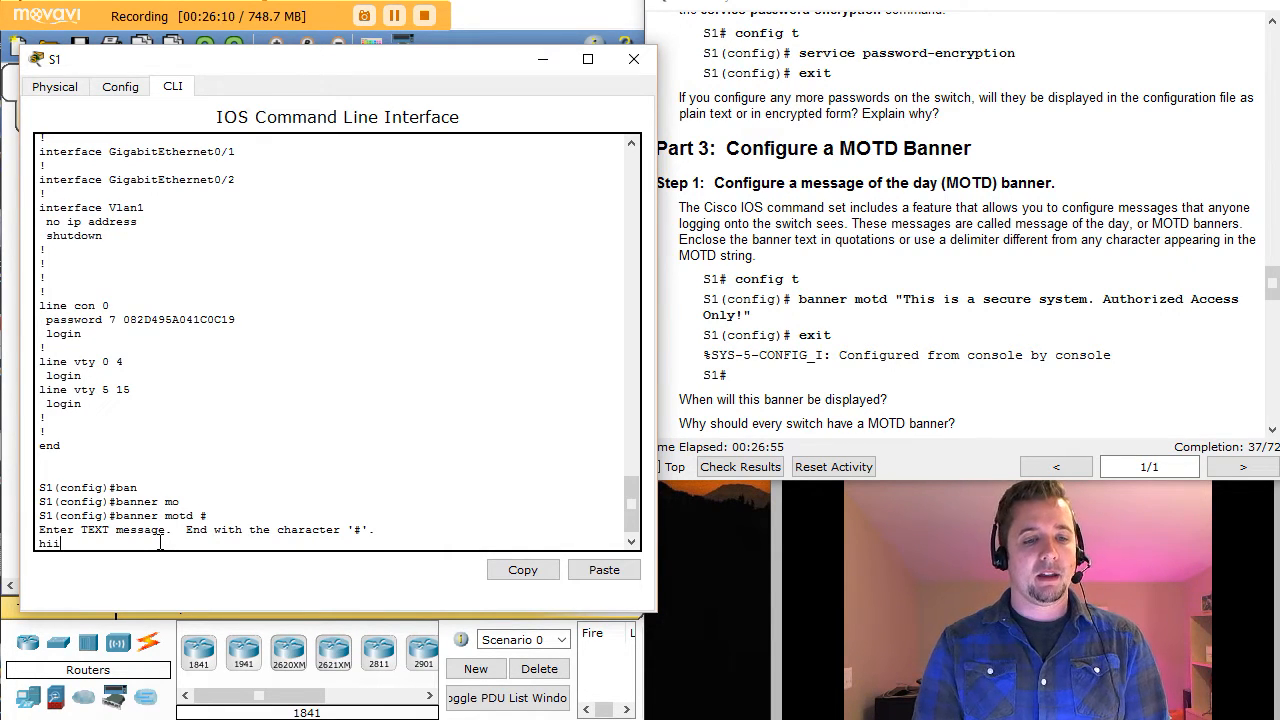
text( to)
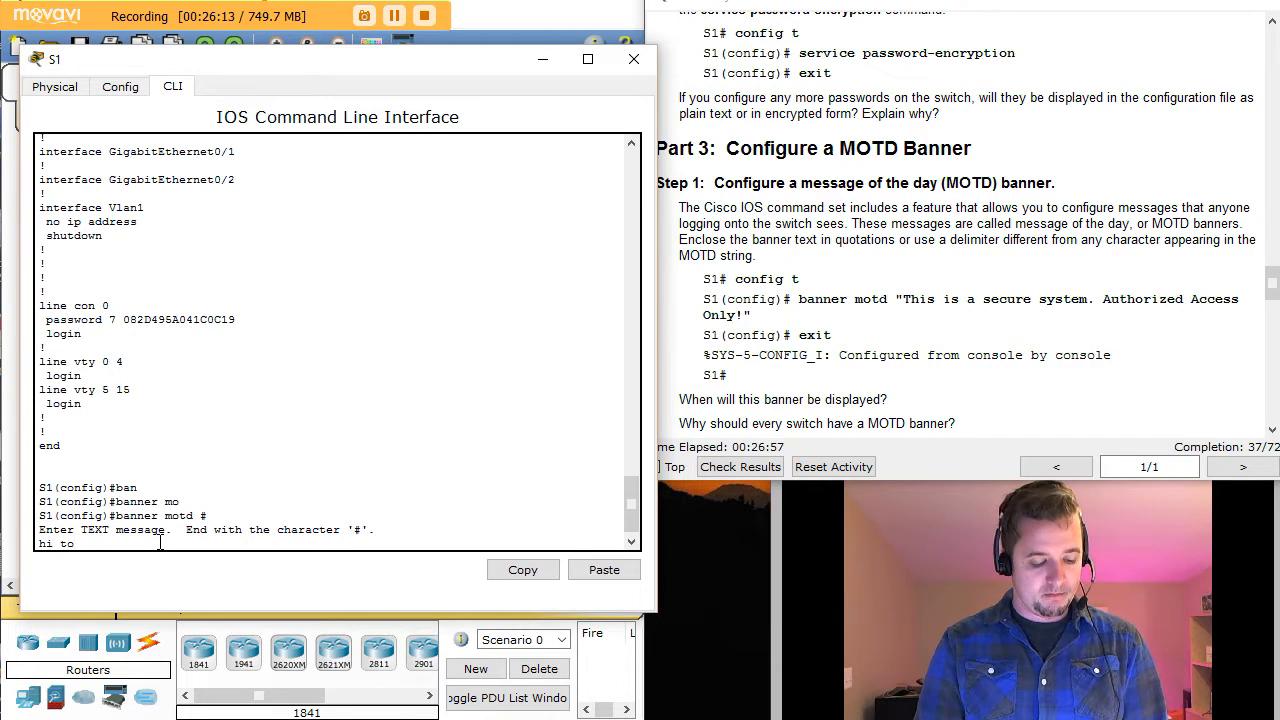
text(#mlsdkjf)
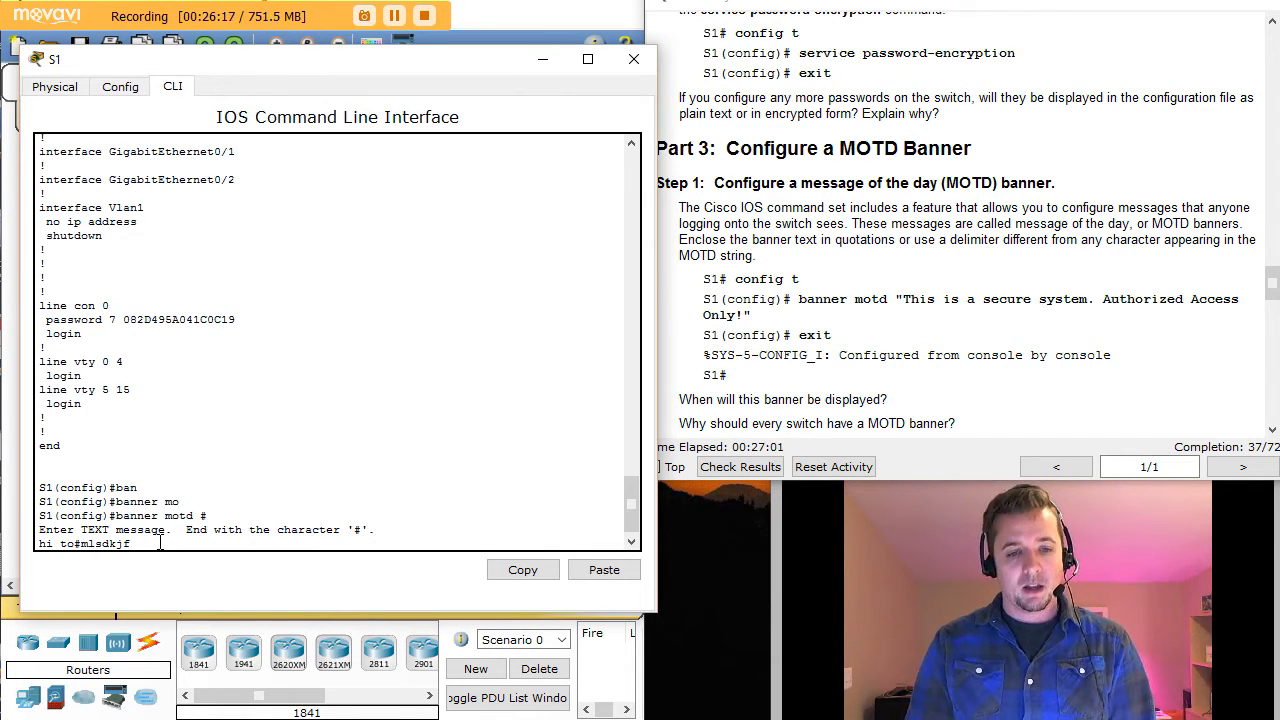
key(Return)
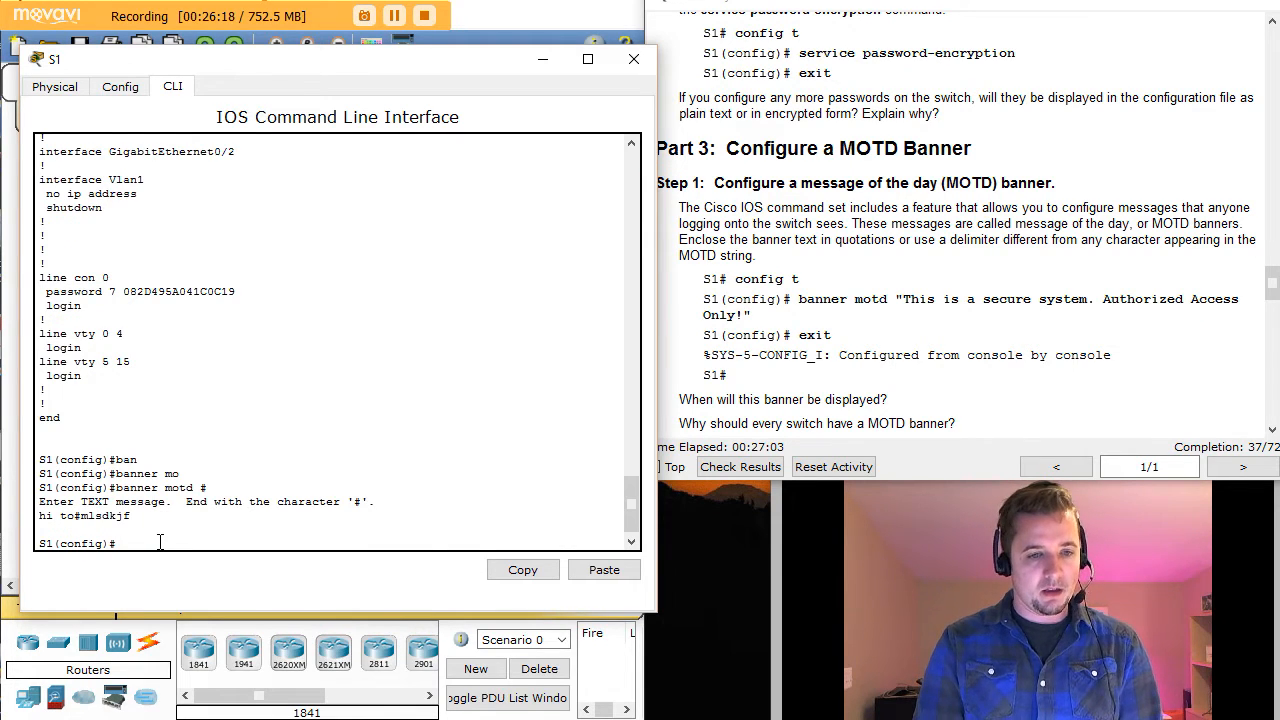
key(ctrl+z)
text(en)
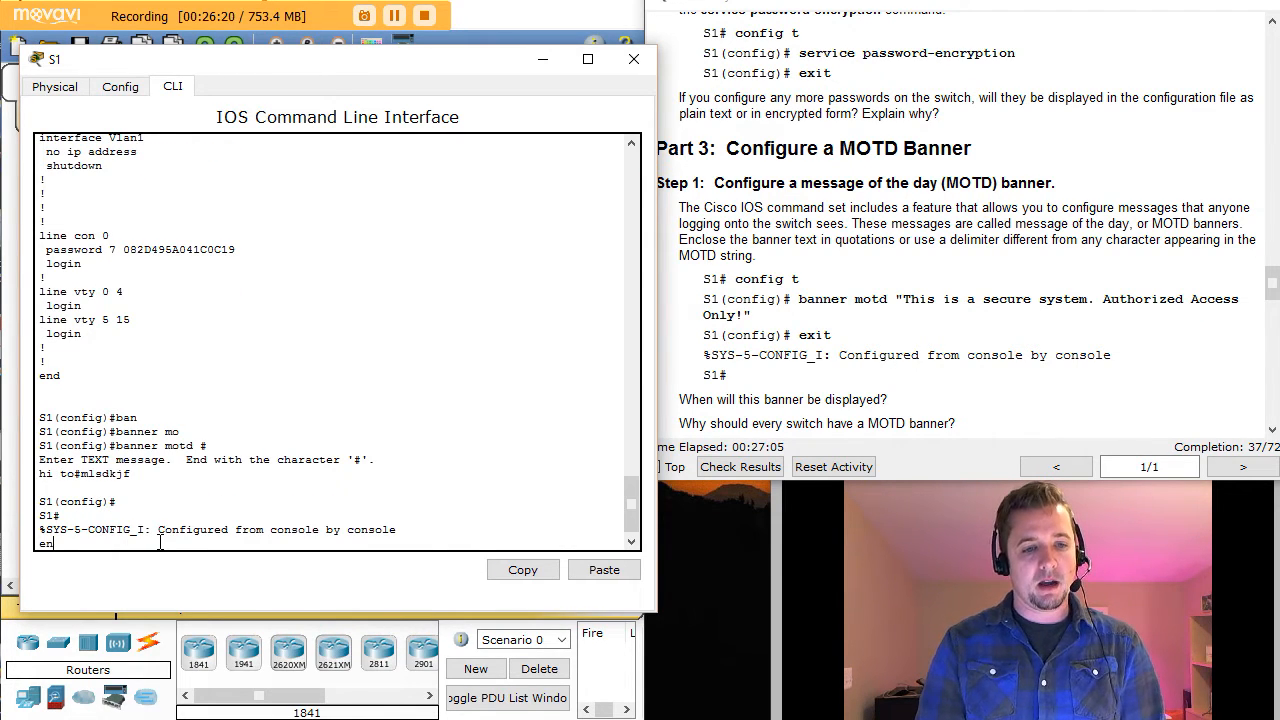
Step: Log out of S1's console so the 'hi to' banner is displayed
key(Return)
text(exit)
key(Return)
key(Return)
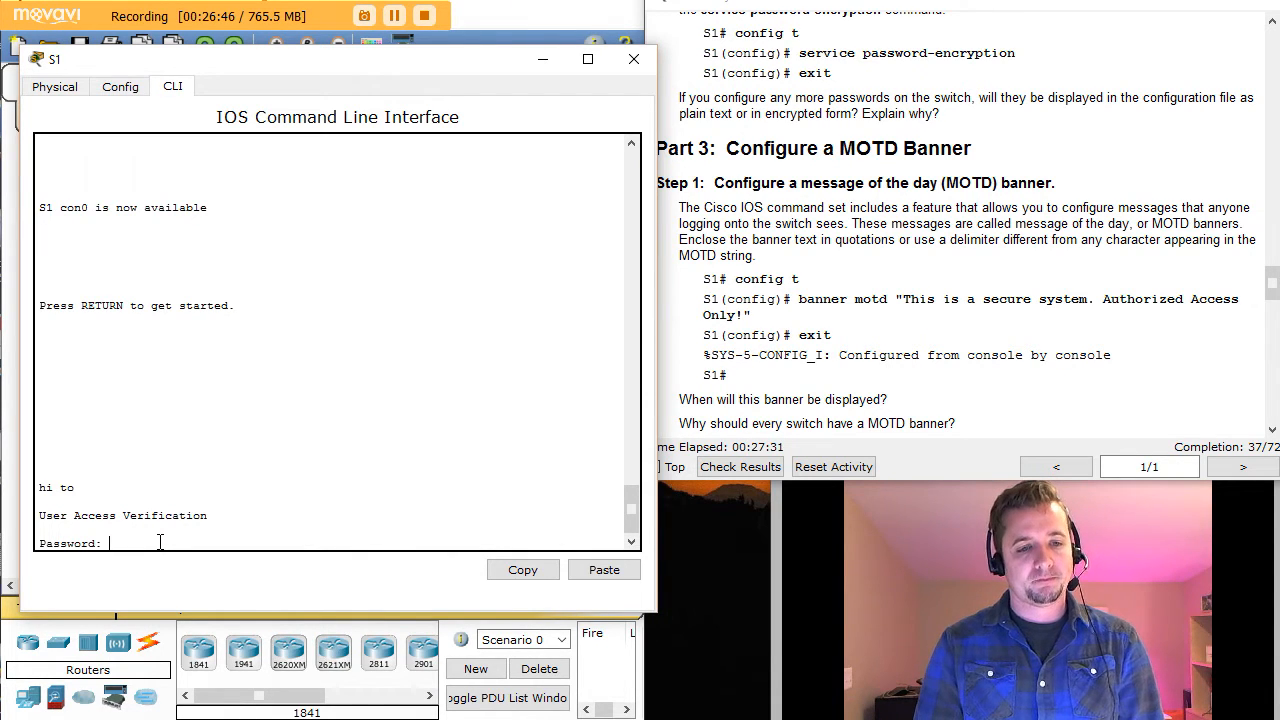
Step: Log back in with the console and enable passwords and enter global configuration mode with conf t
text(cisco)
key(Return)
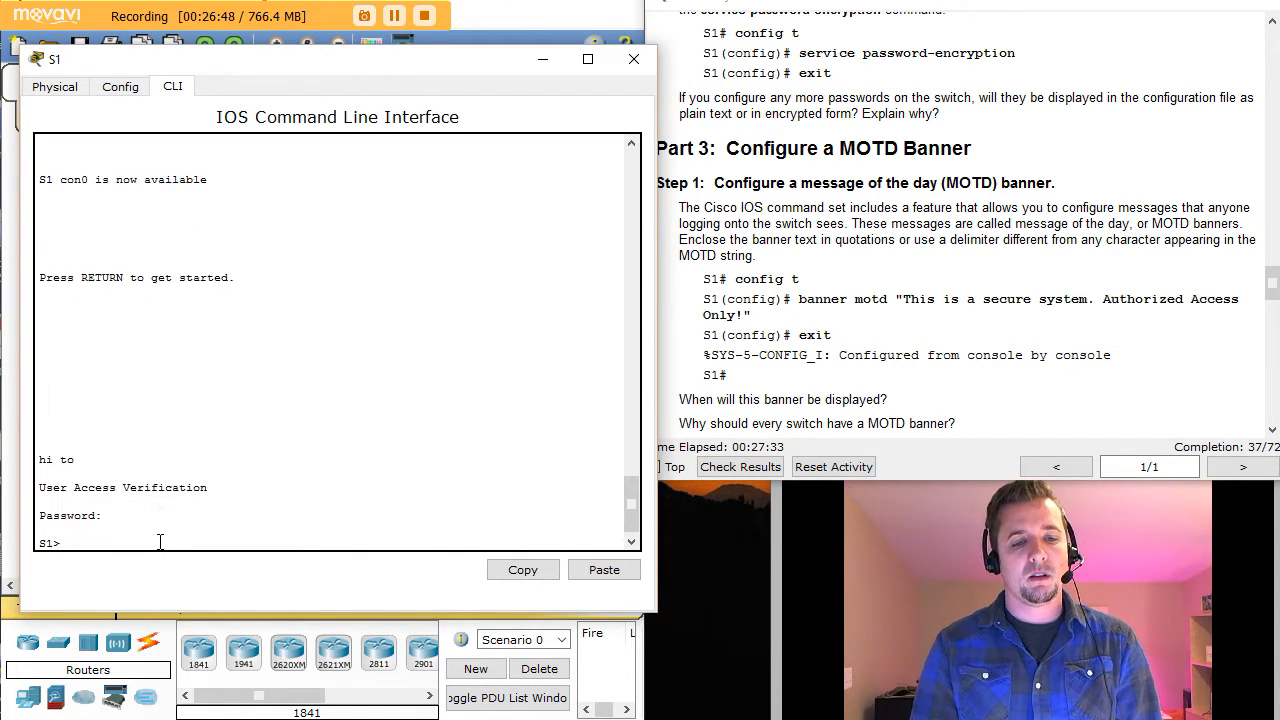
text(en)
key(Return)
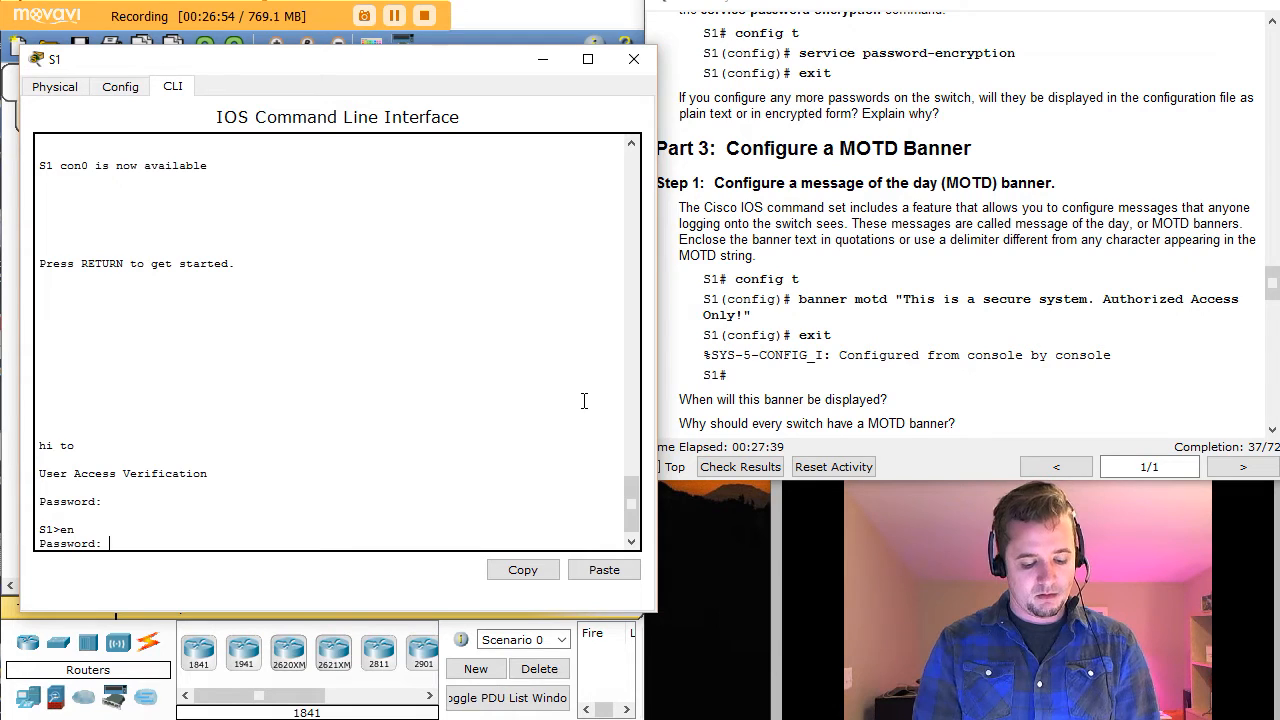
key(Return)
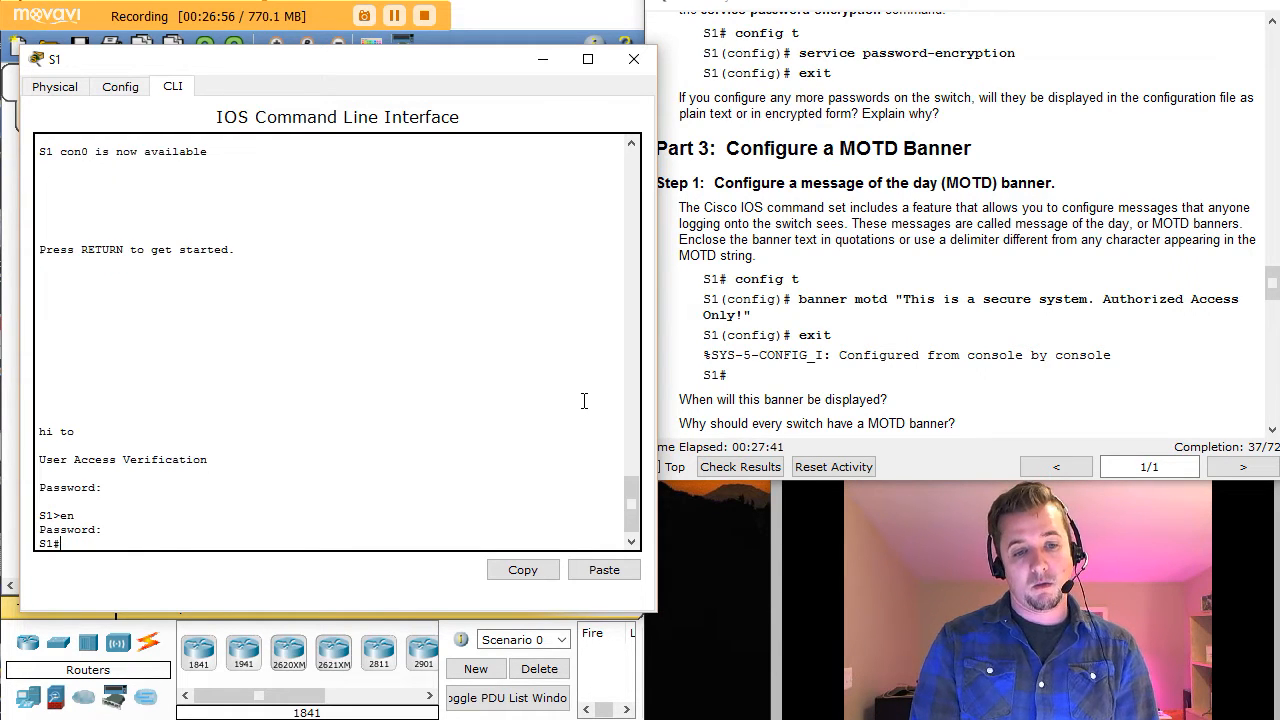
text(conf t)
key(Return)
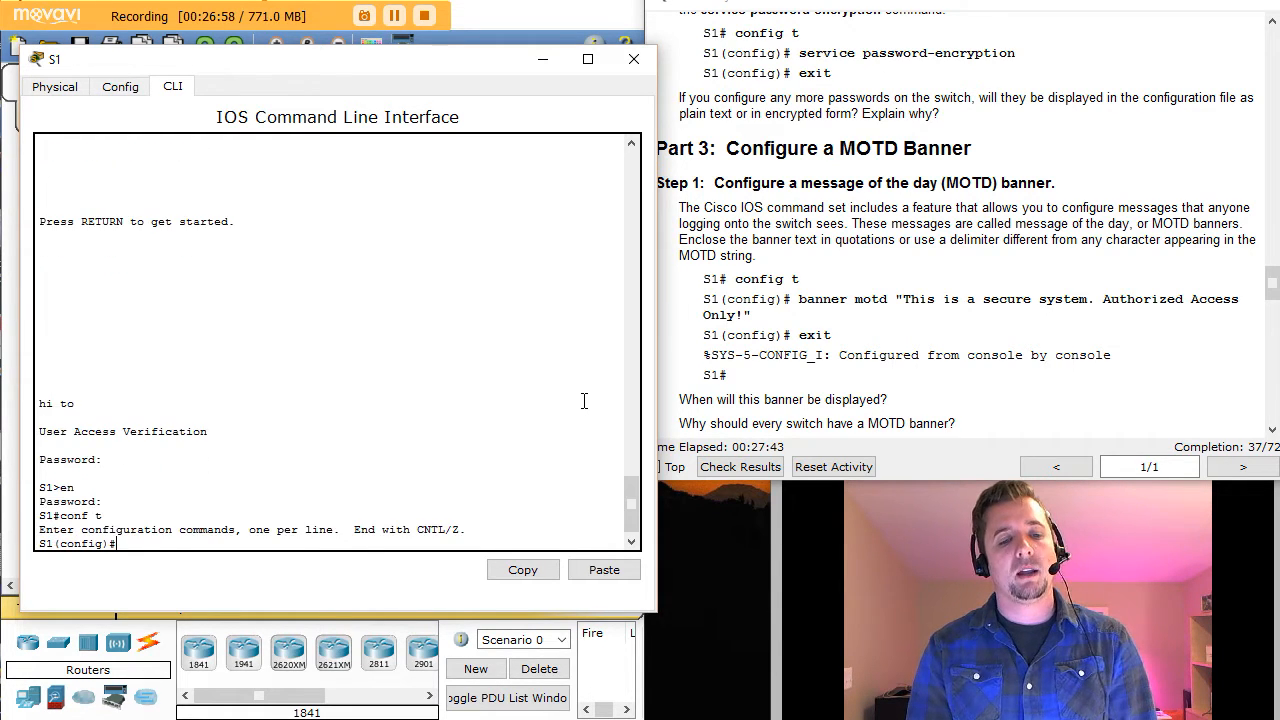
Step: Replace the banner with banner motd "This is a secure system. Authorized Access Only!" using quote delimiters
text(n)
text(ba)
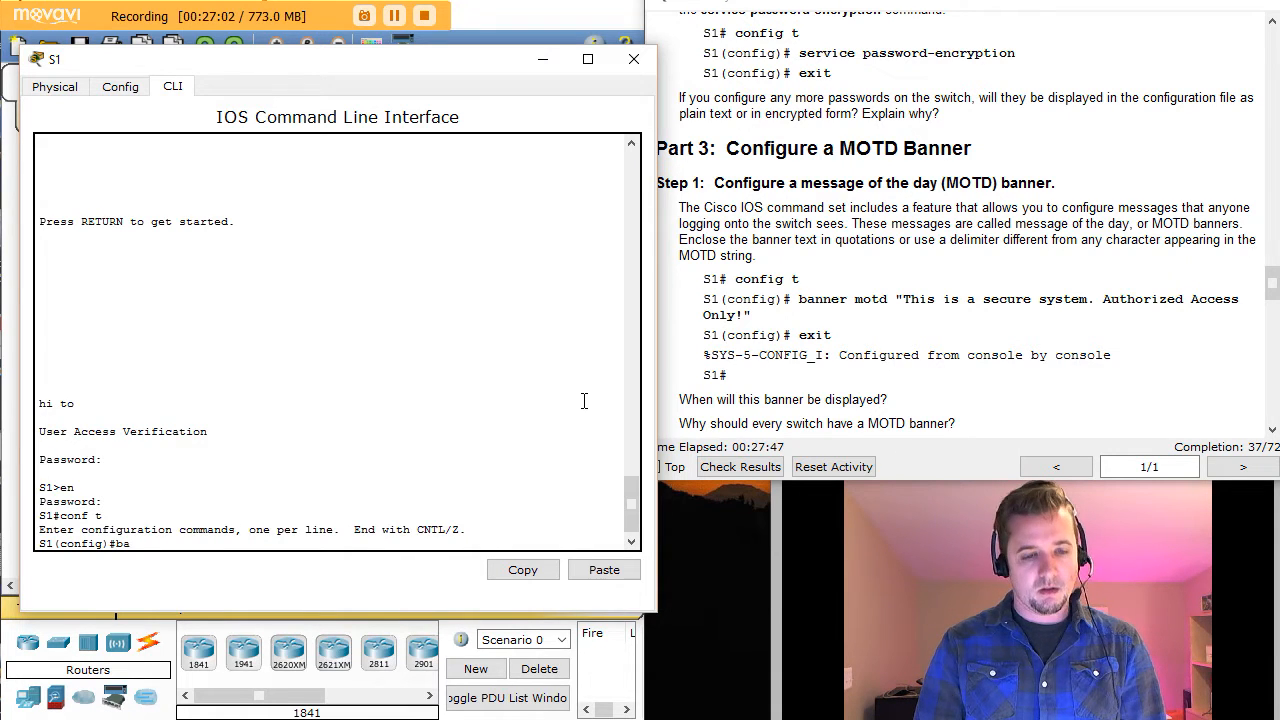
key(Tab)
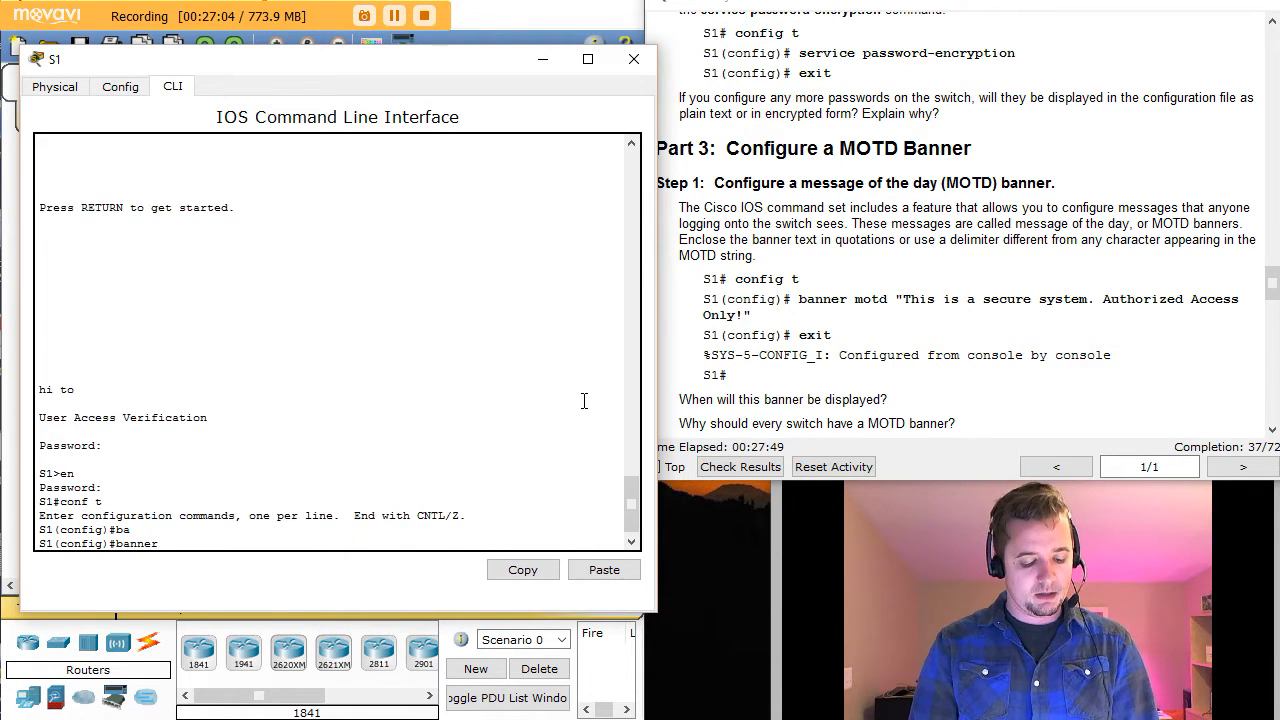
text(m)
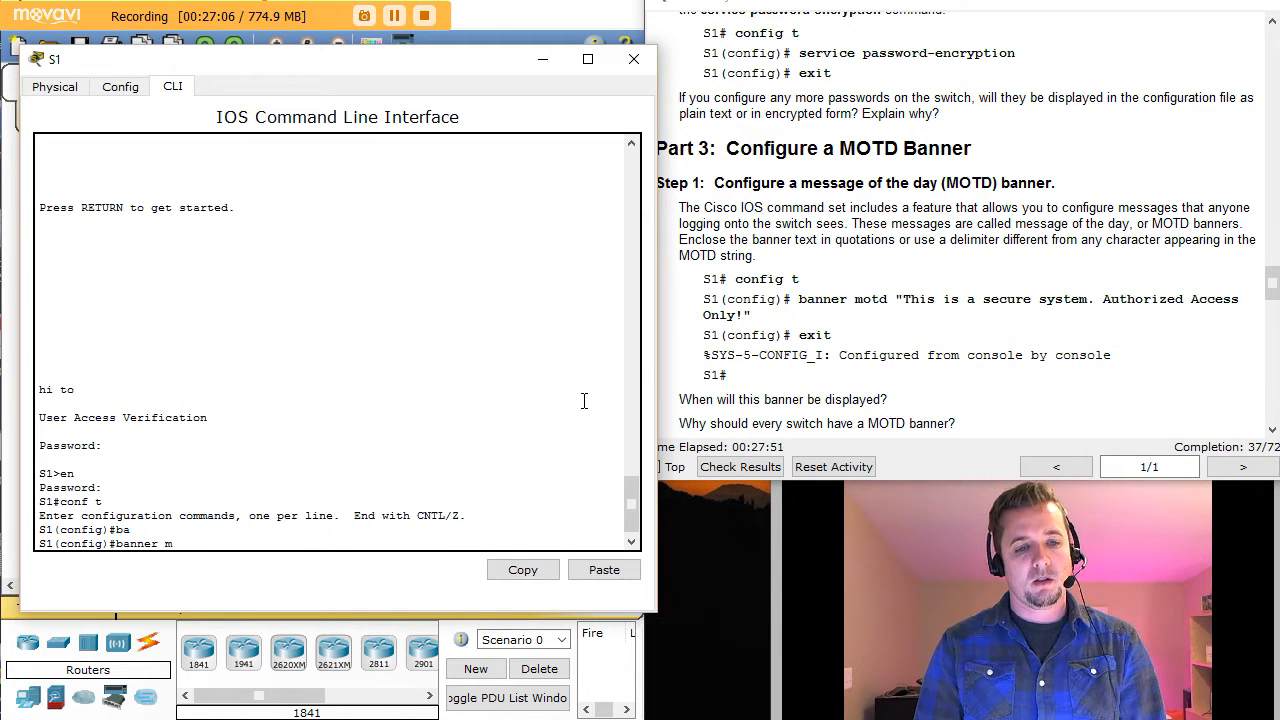
text(o)
key(Tab)
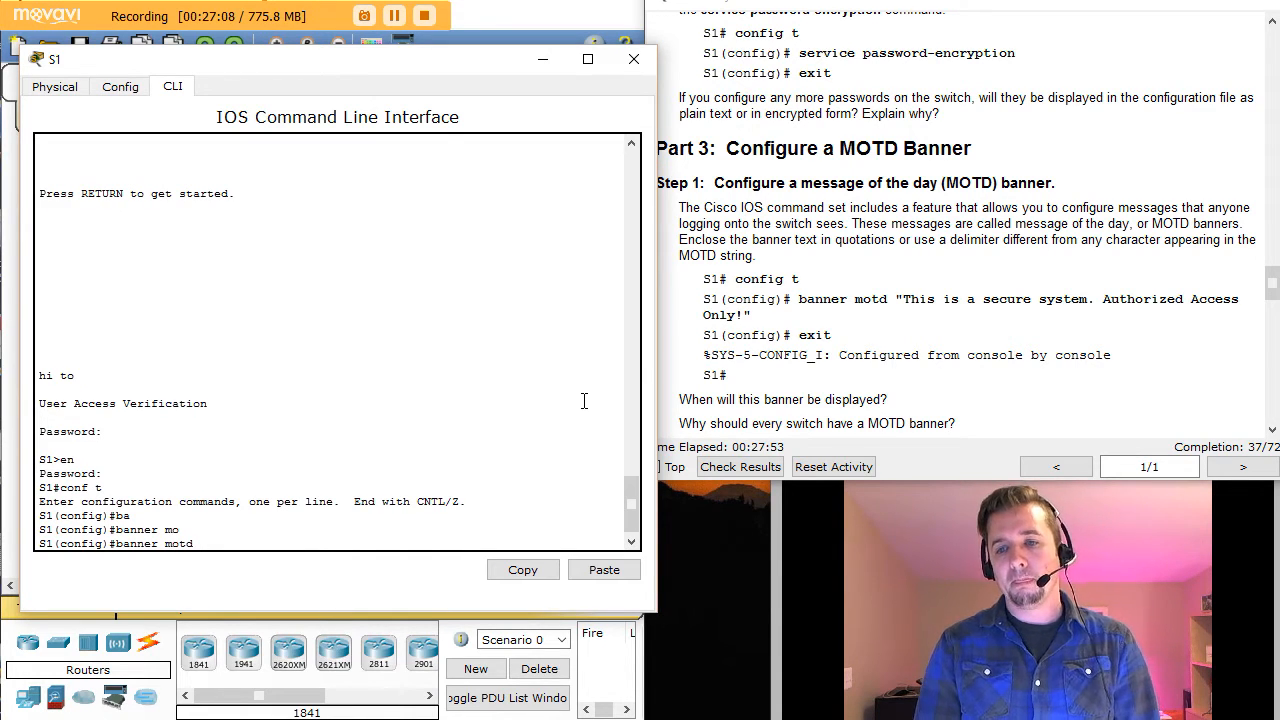
text(")
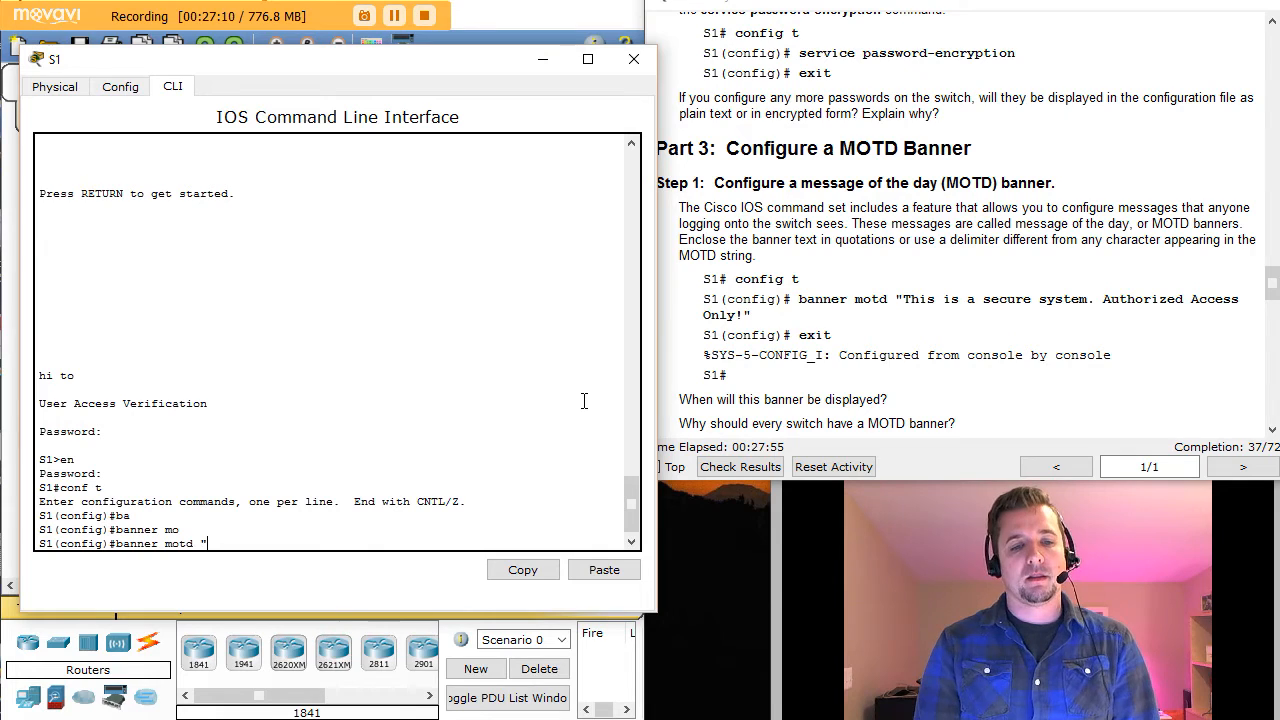
text(This)
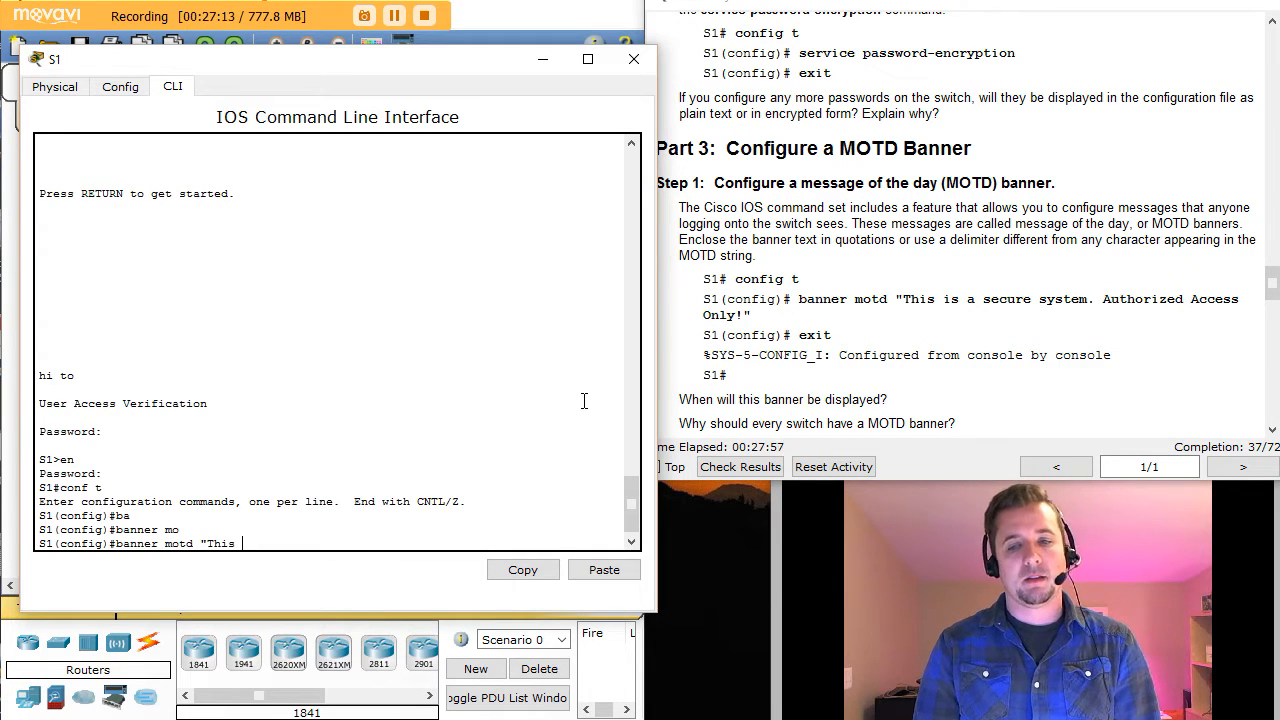
text( is a secur)
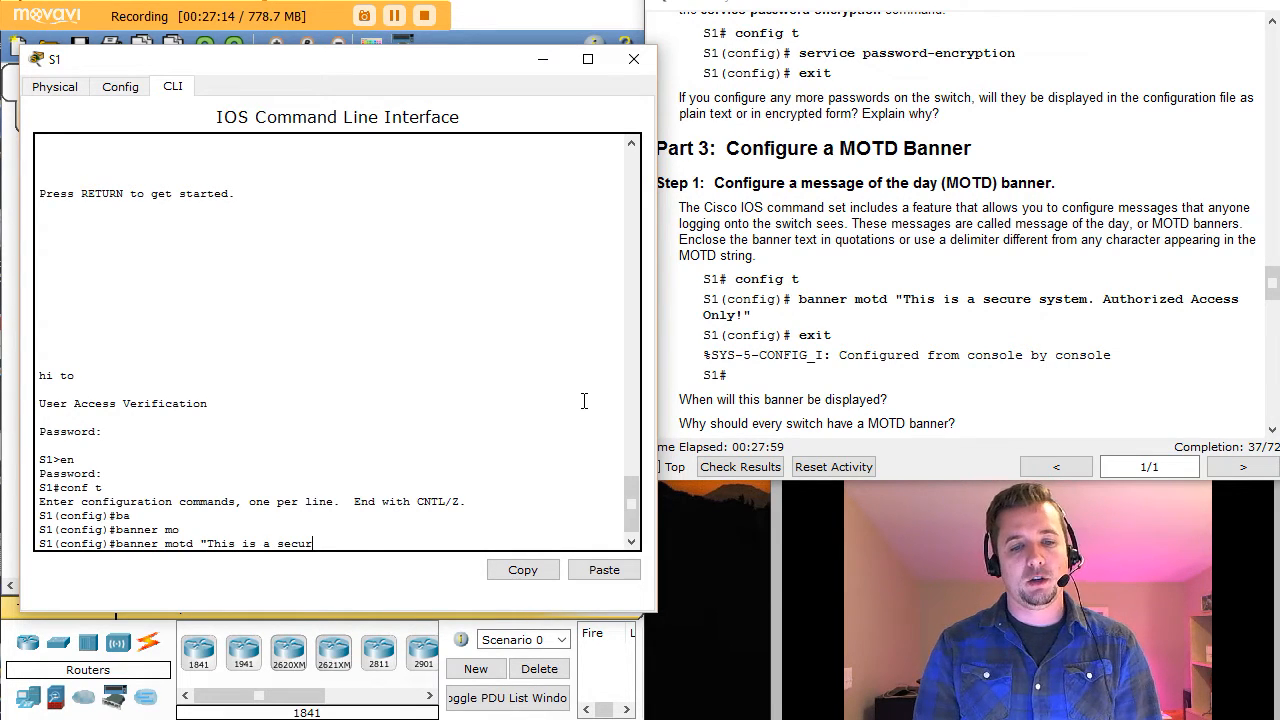
text(e system. Au)
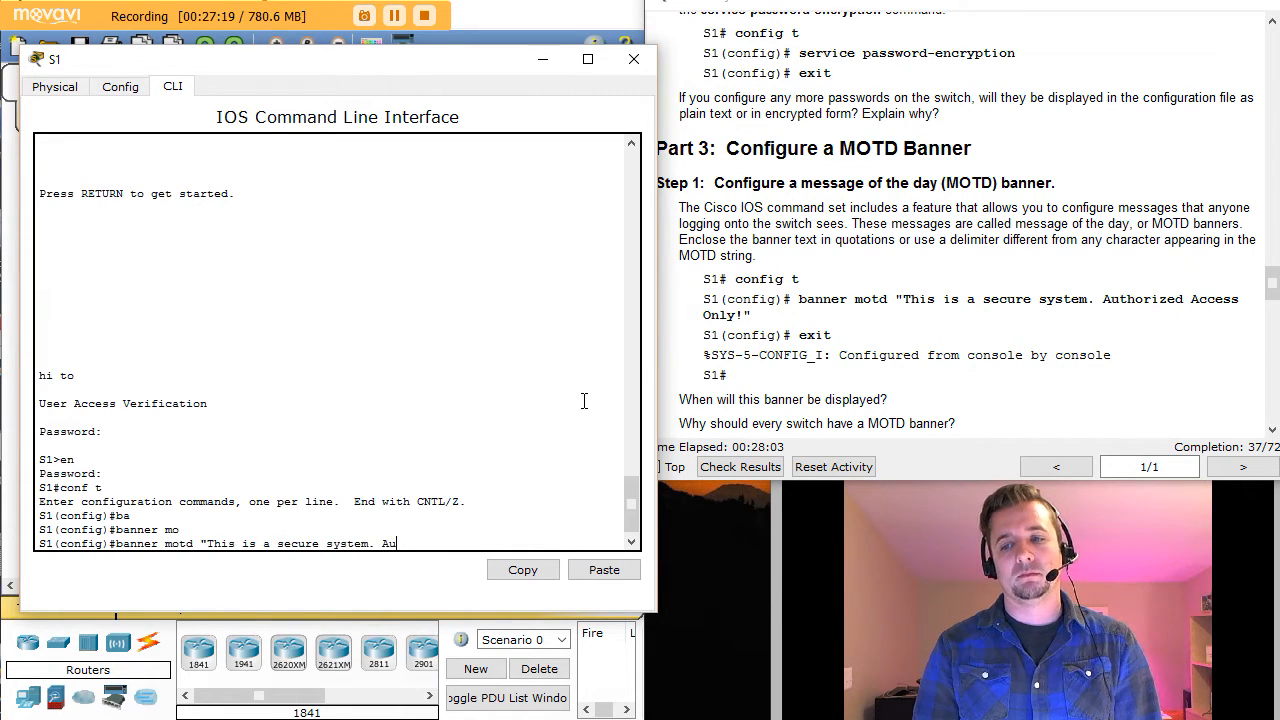
text(thorized)
key(BackSpace)
key(BackSpace)
key(BackSpace)
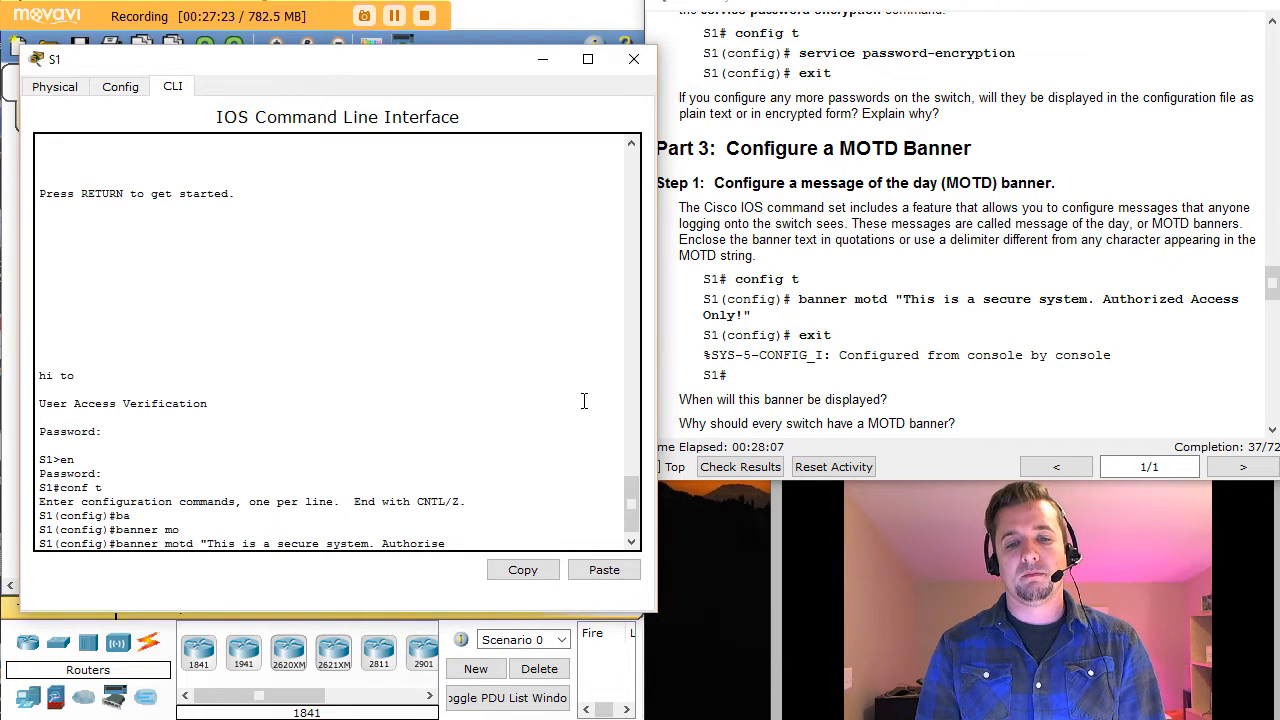
text(ze)
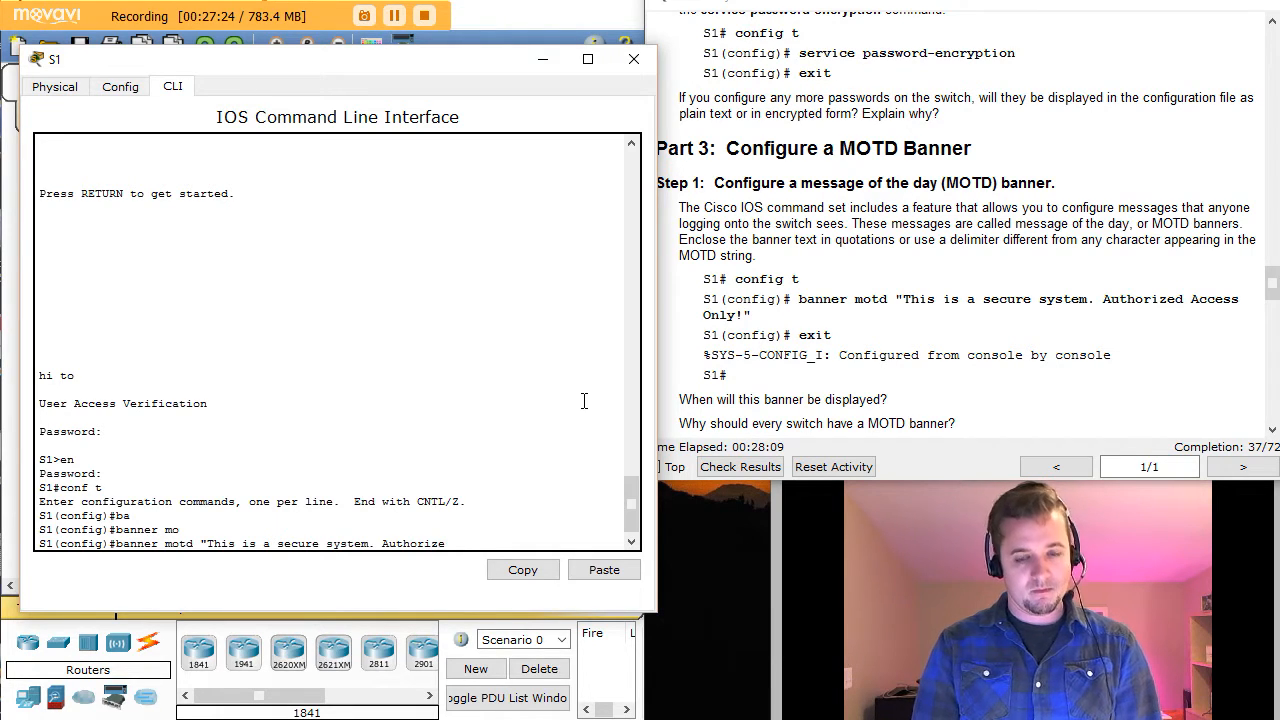
text(d A)
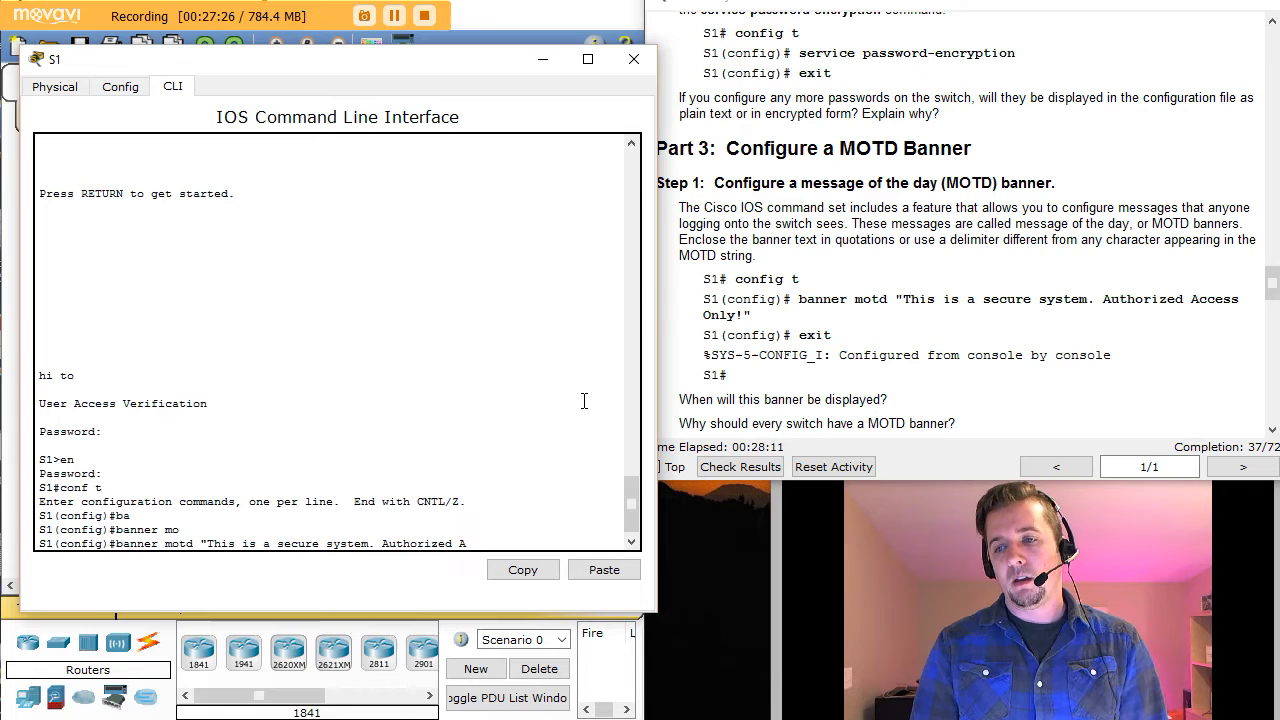
text(ccess Only)
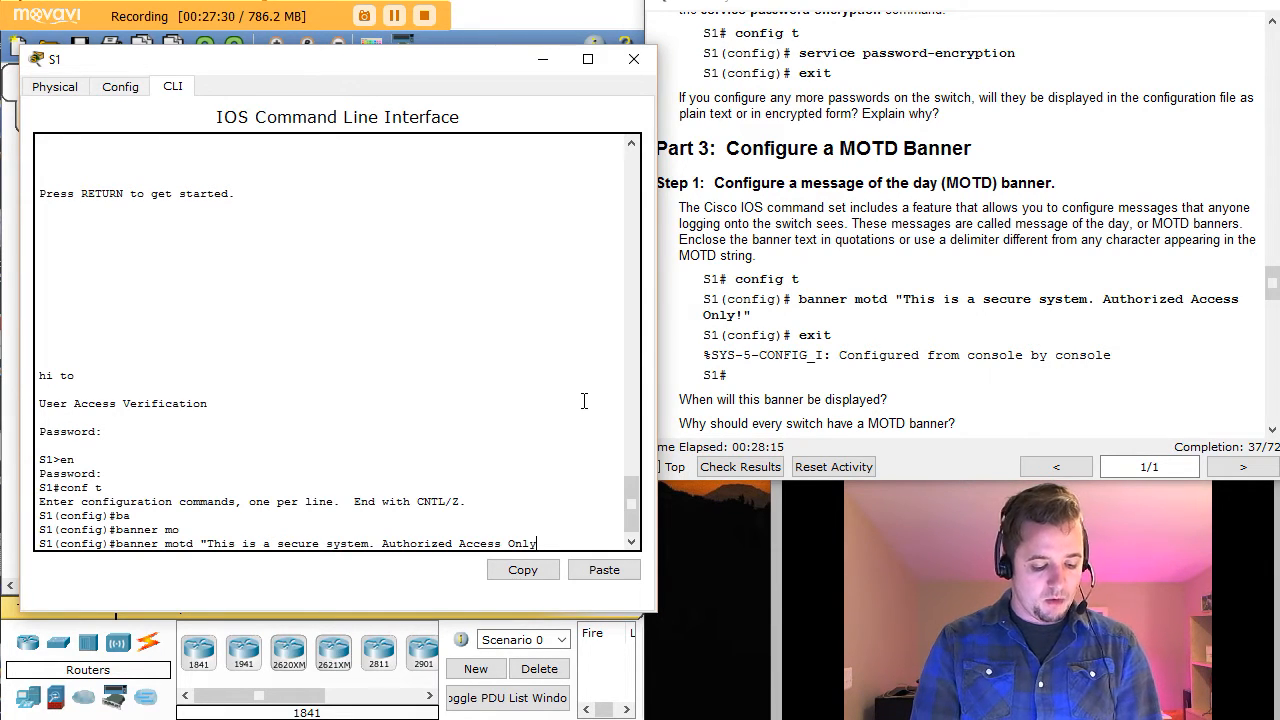
text(!")
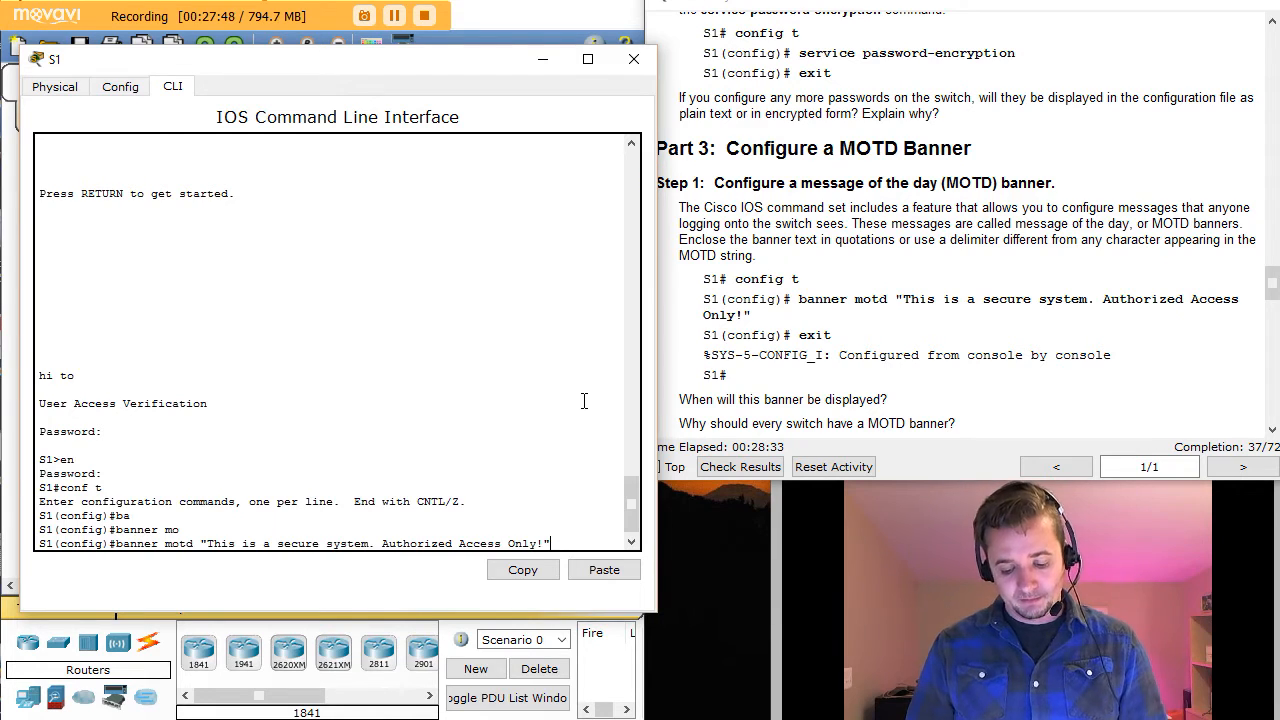
key(Return)
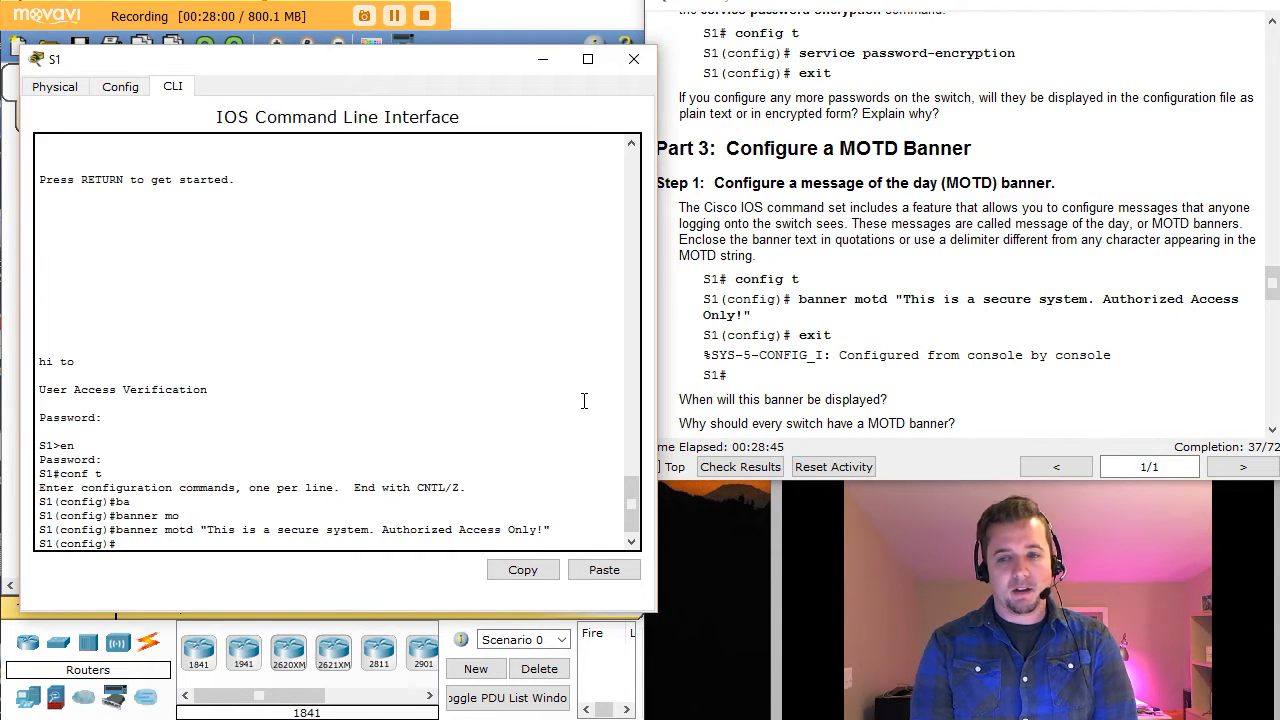
Step: Leave configuration mode with exit and end to get a fresh S1 privileged prompt
text(e)
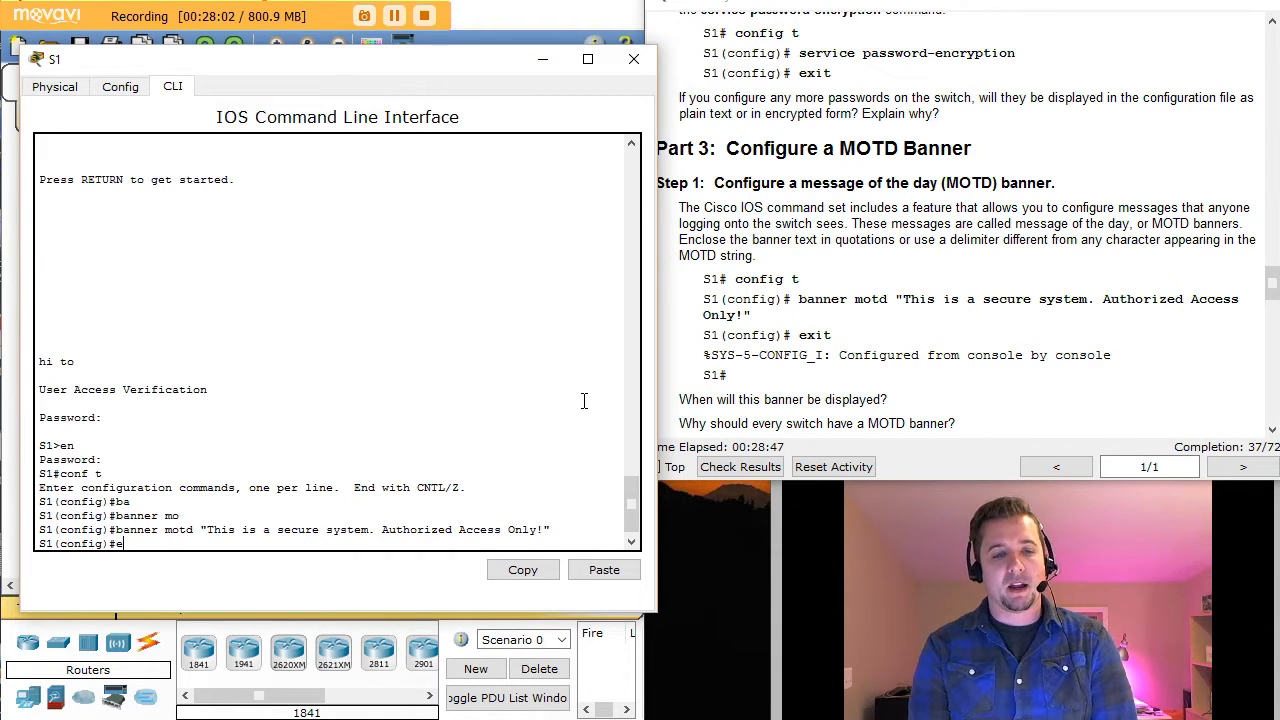
text(xit)
key(Return)
key(Return)
text(end)
key(Return)
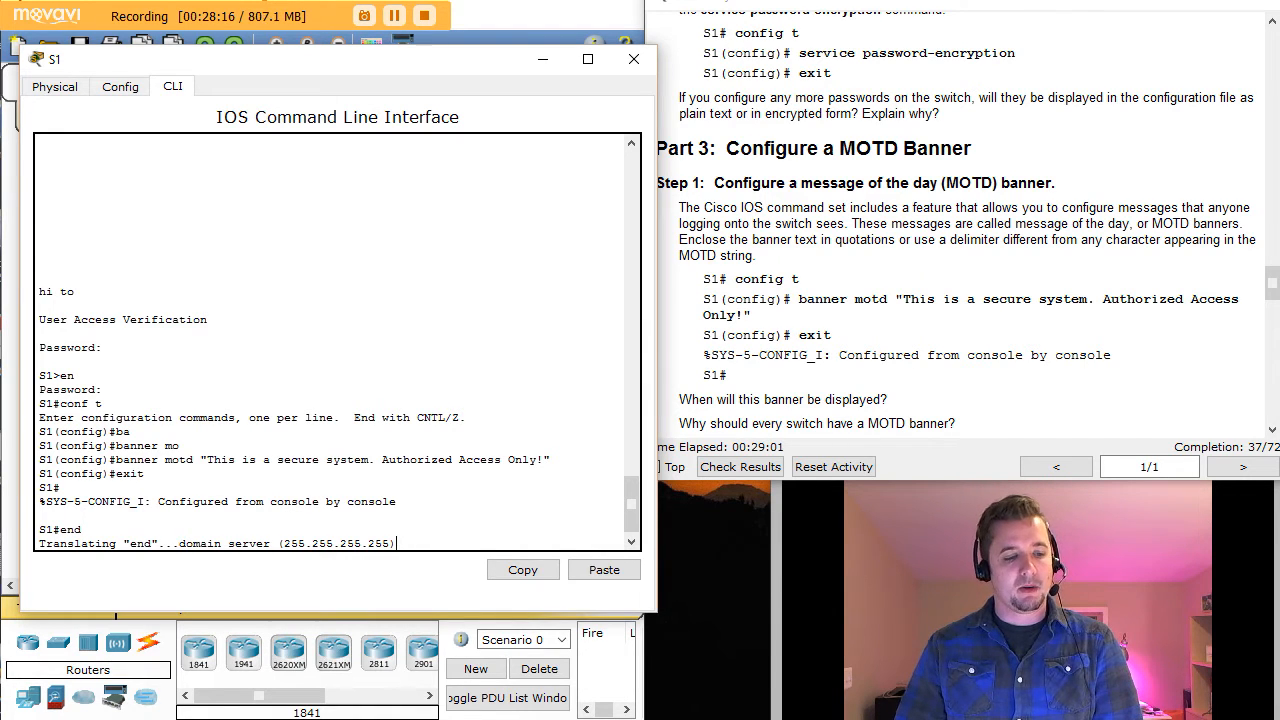
click(330, 615)
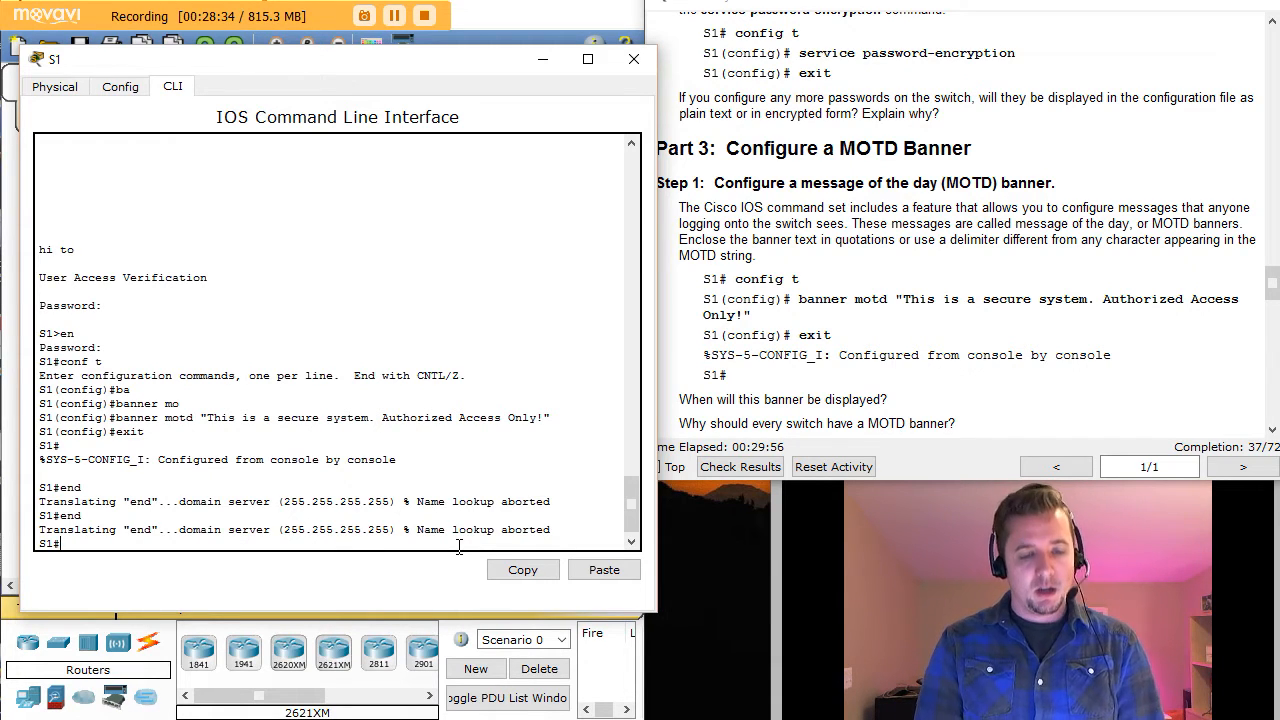
Step: Re-enter global configuration and enter the no ip domain-name lookup command
text(conf t)
key(Return)
text(no ip domain)
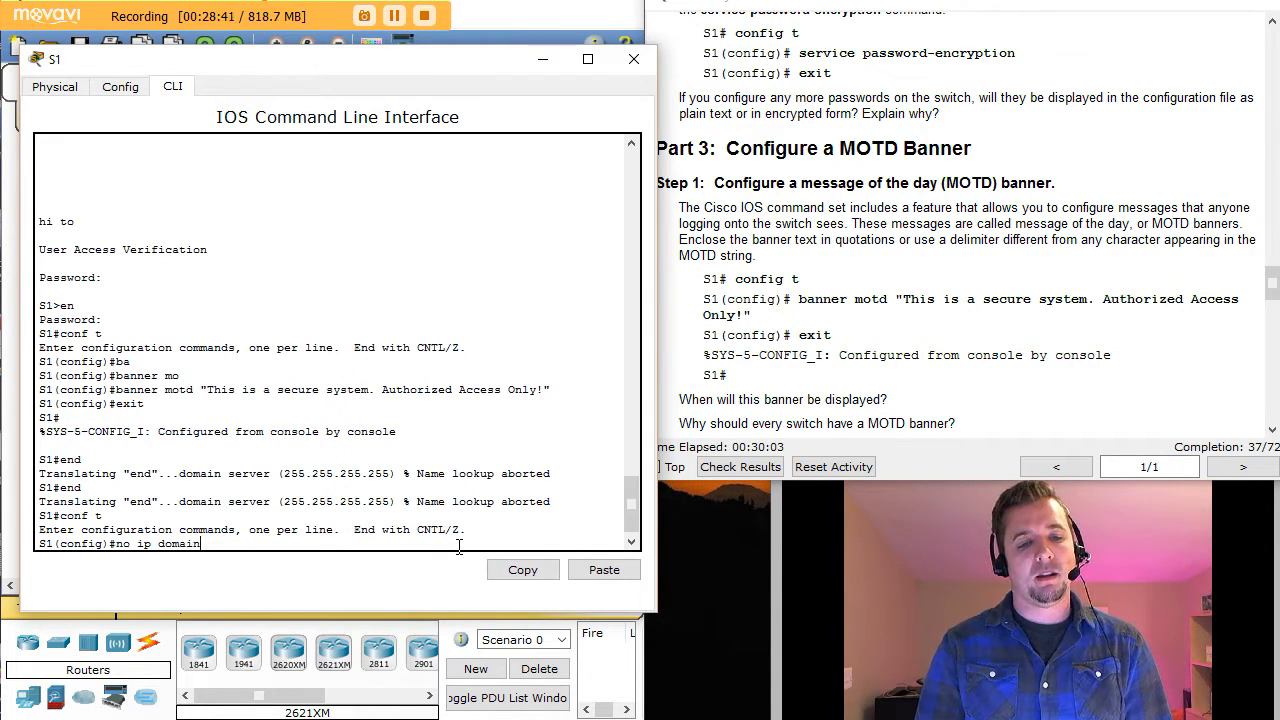
key(Tab)
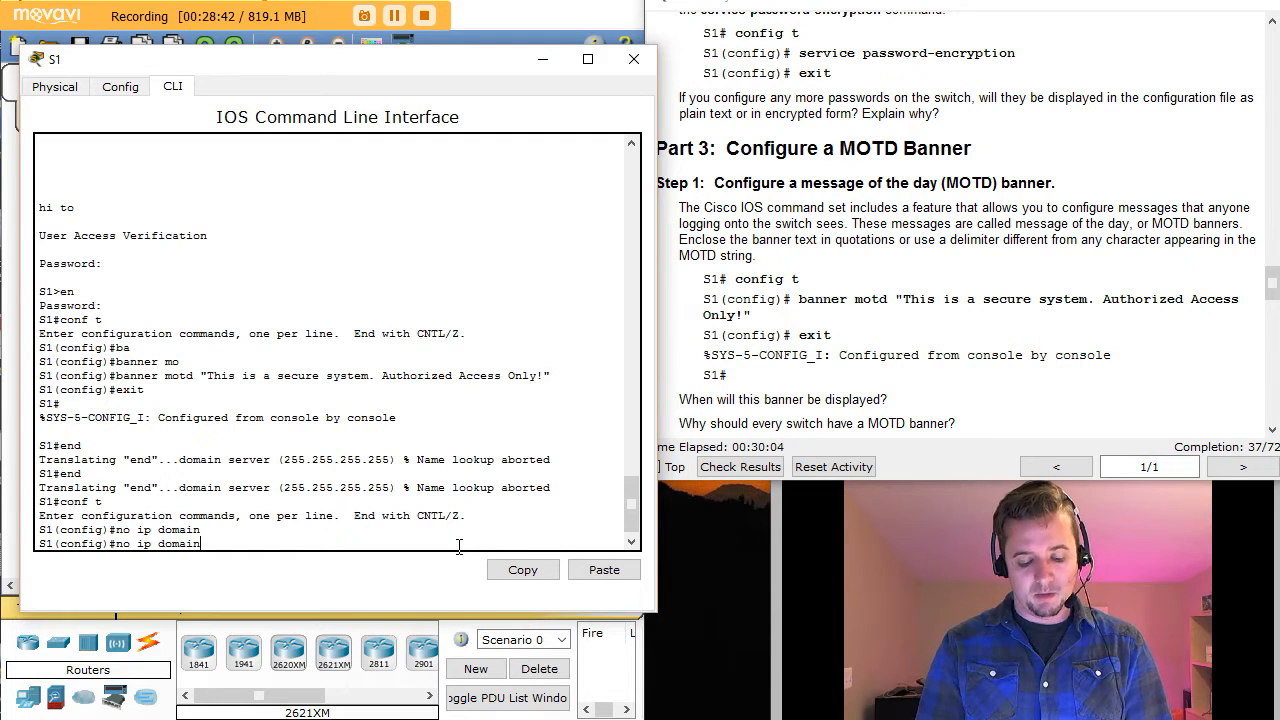
text(-n)
key(Tab)
text(loo)
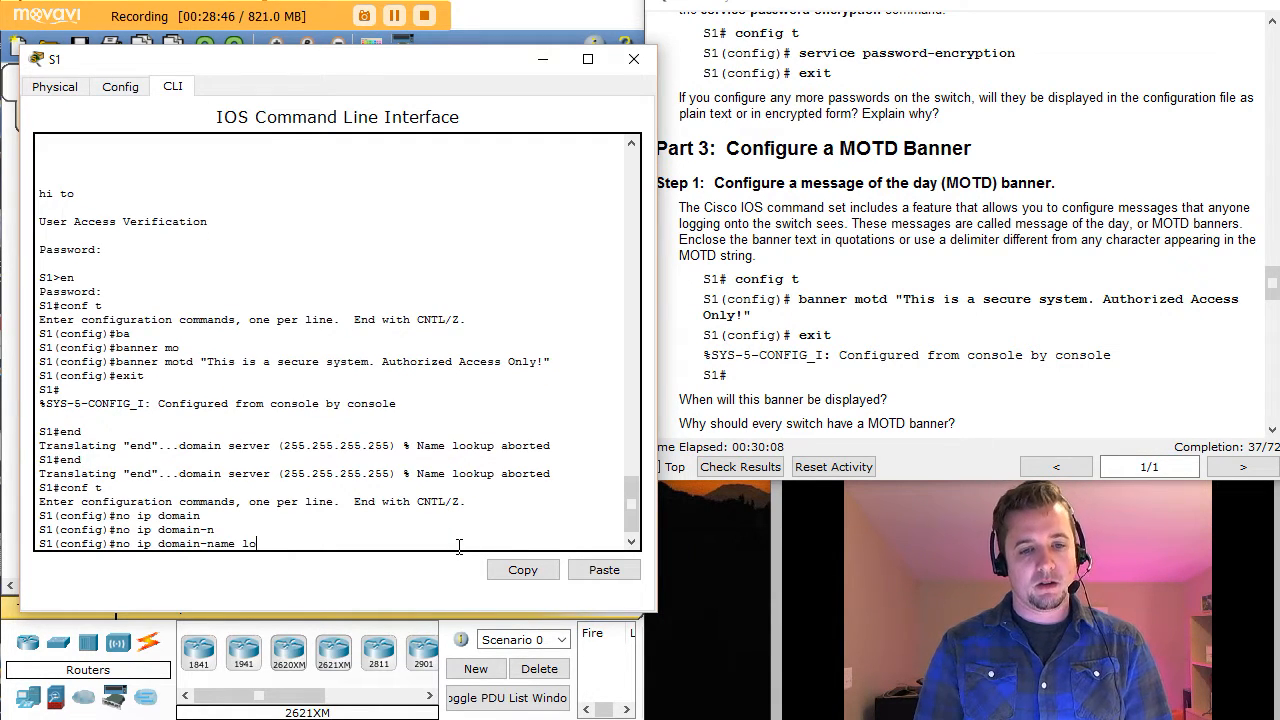
key(Tab)
text(u)
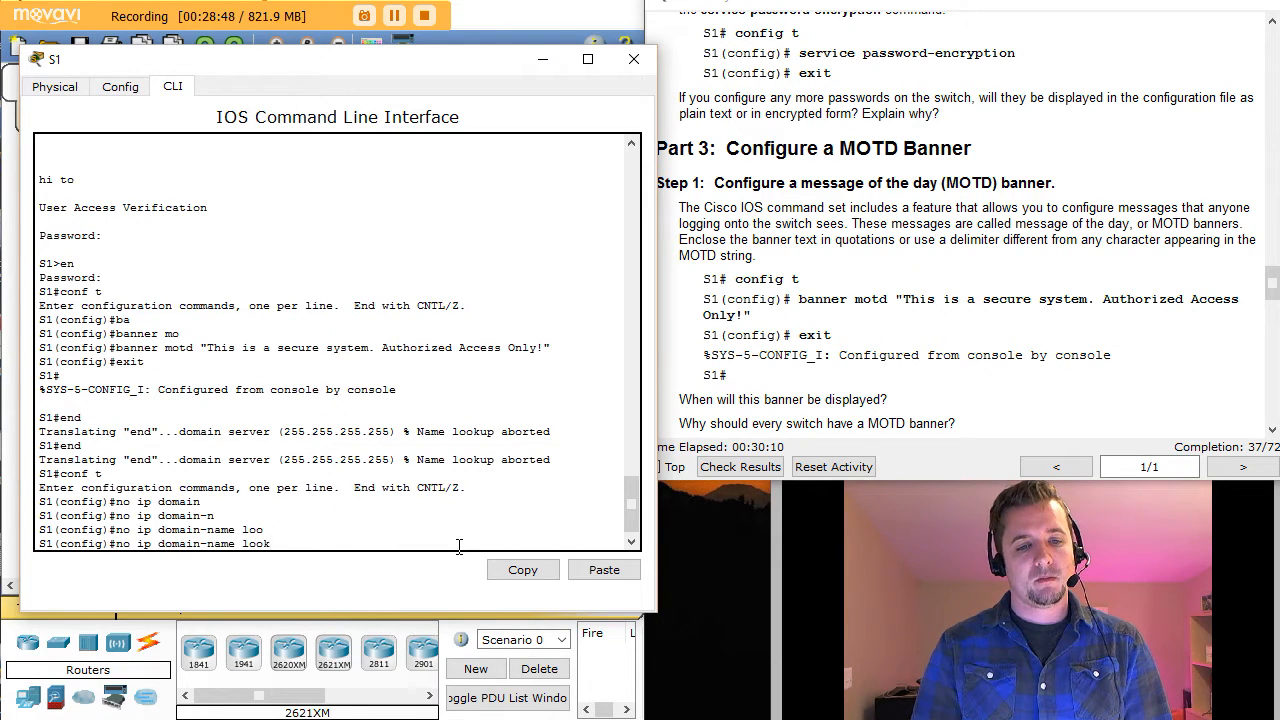
key(Tab)
text(p)
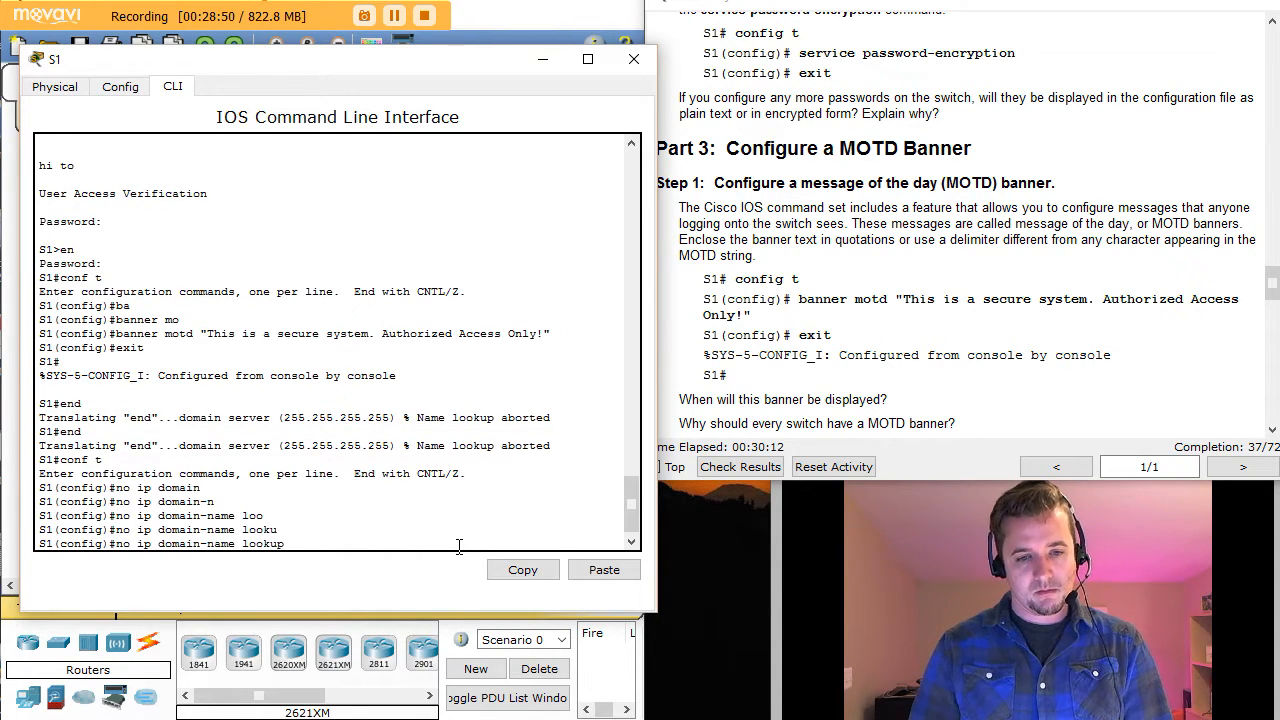
key(Return)
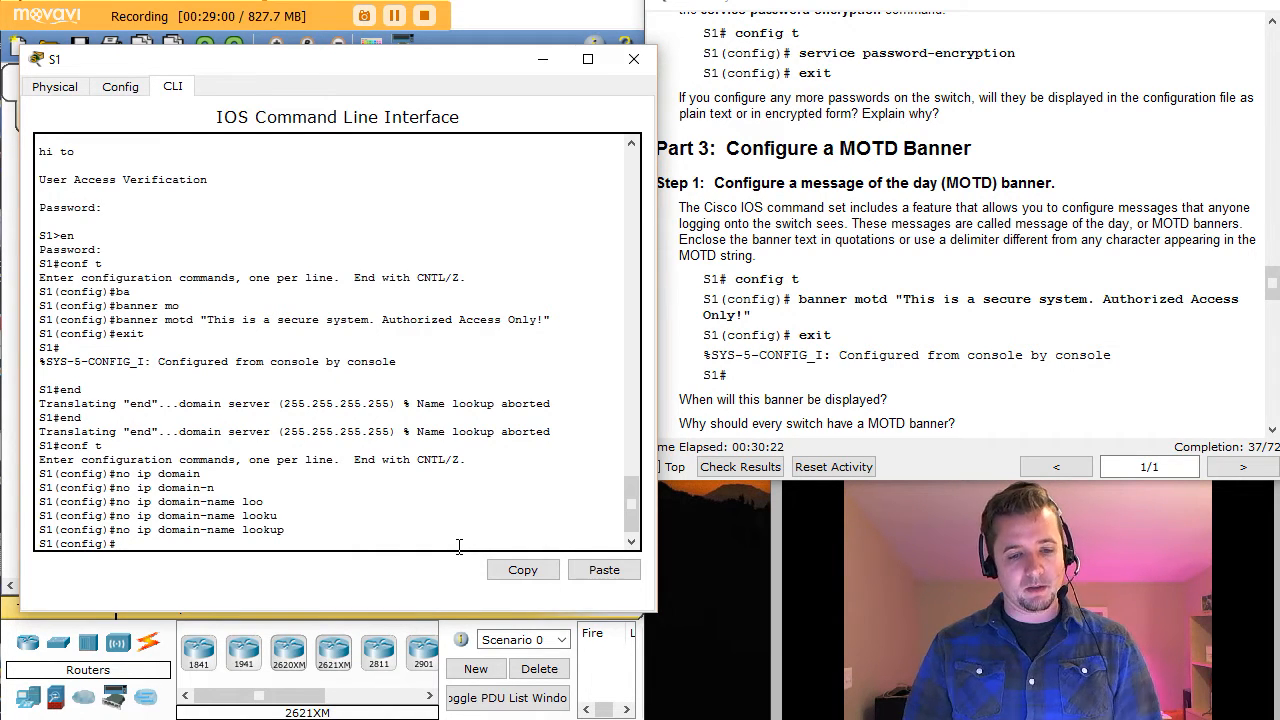
Step: Log out of S1 and highlight the secure-system MOTD banner shown at login
key(ctrl+z)
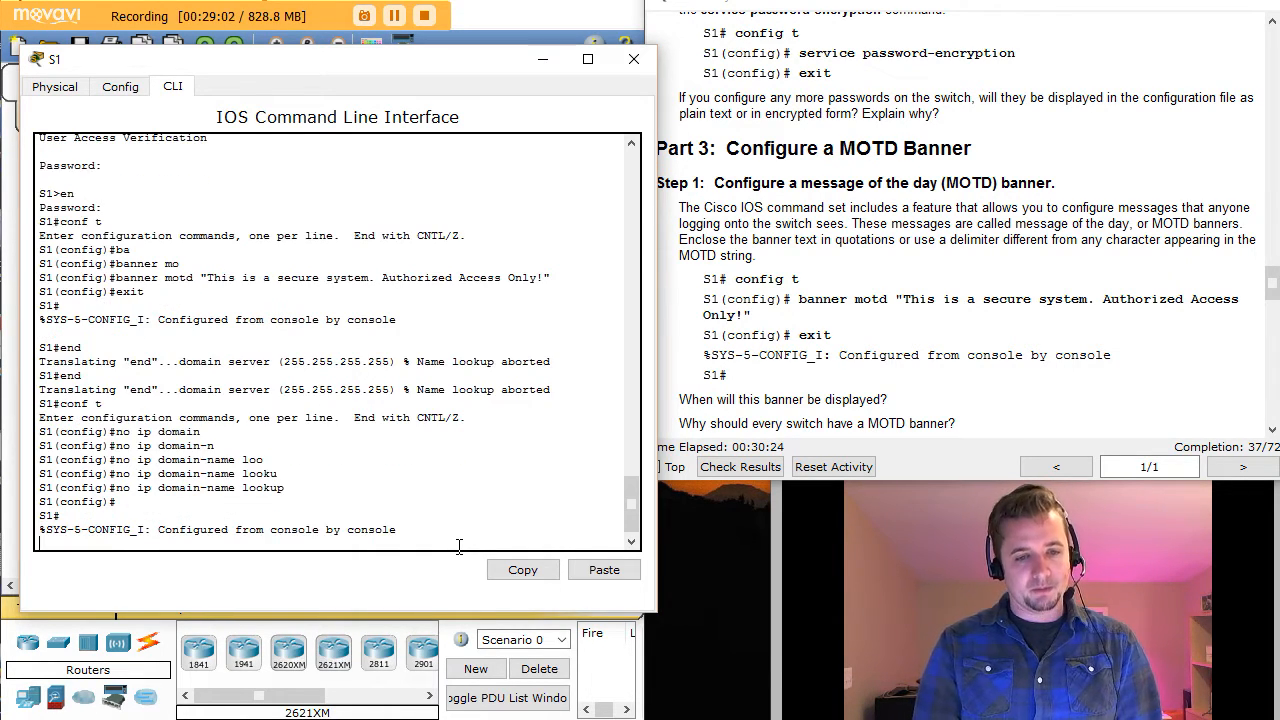
text(exit)
key(Return)
key(Return)
key(Return)
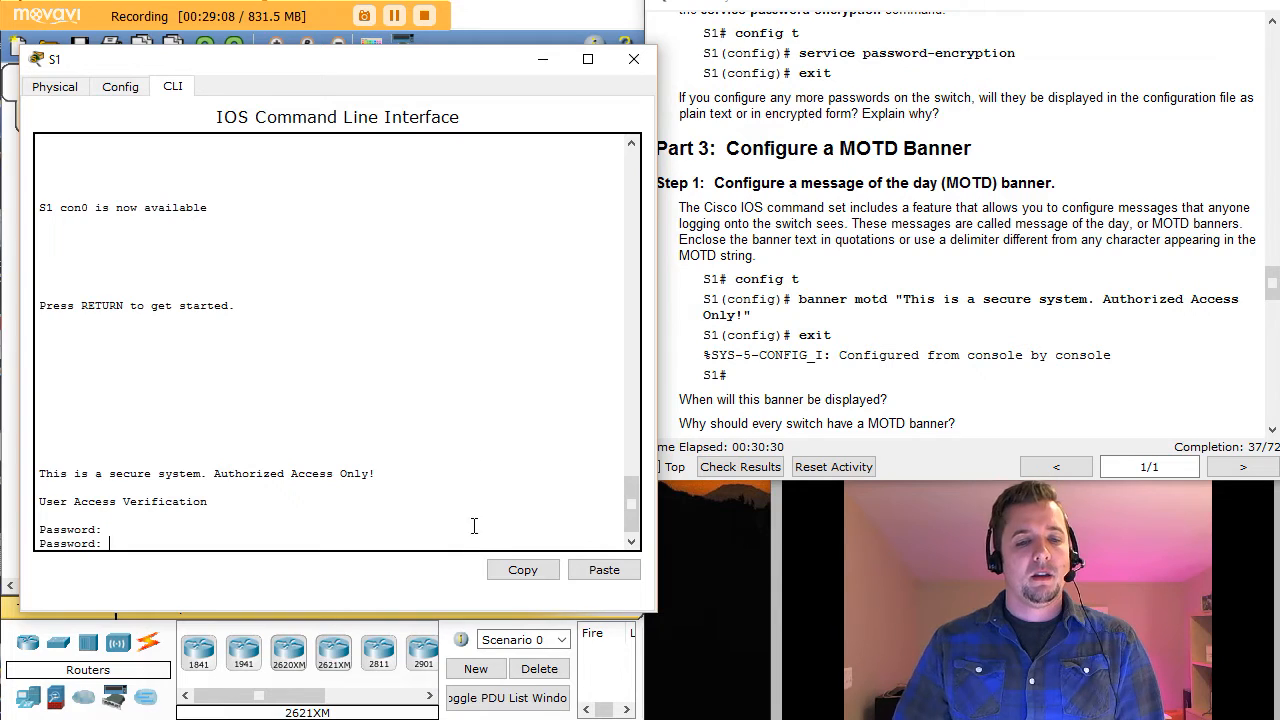
drag(41, 471, 448, 488)
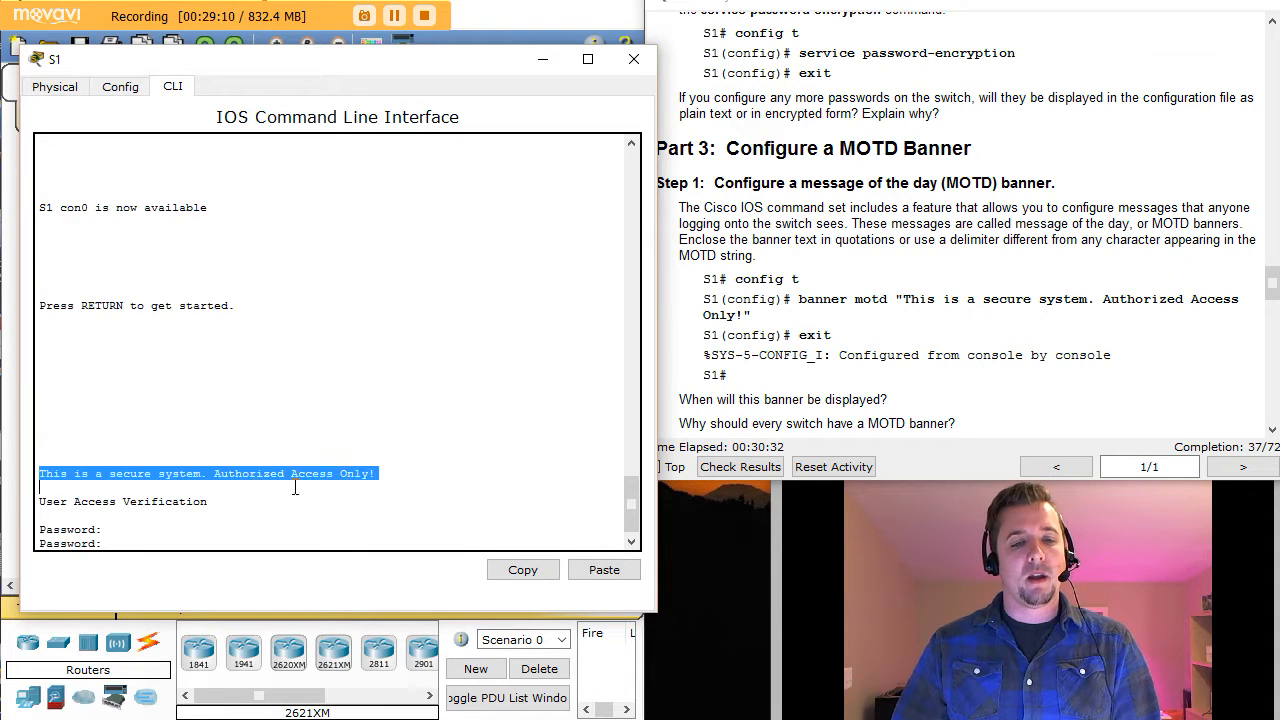
click(127, 543)
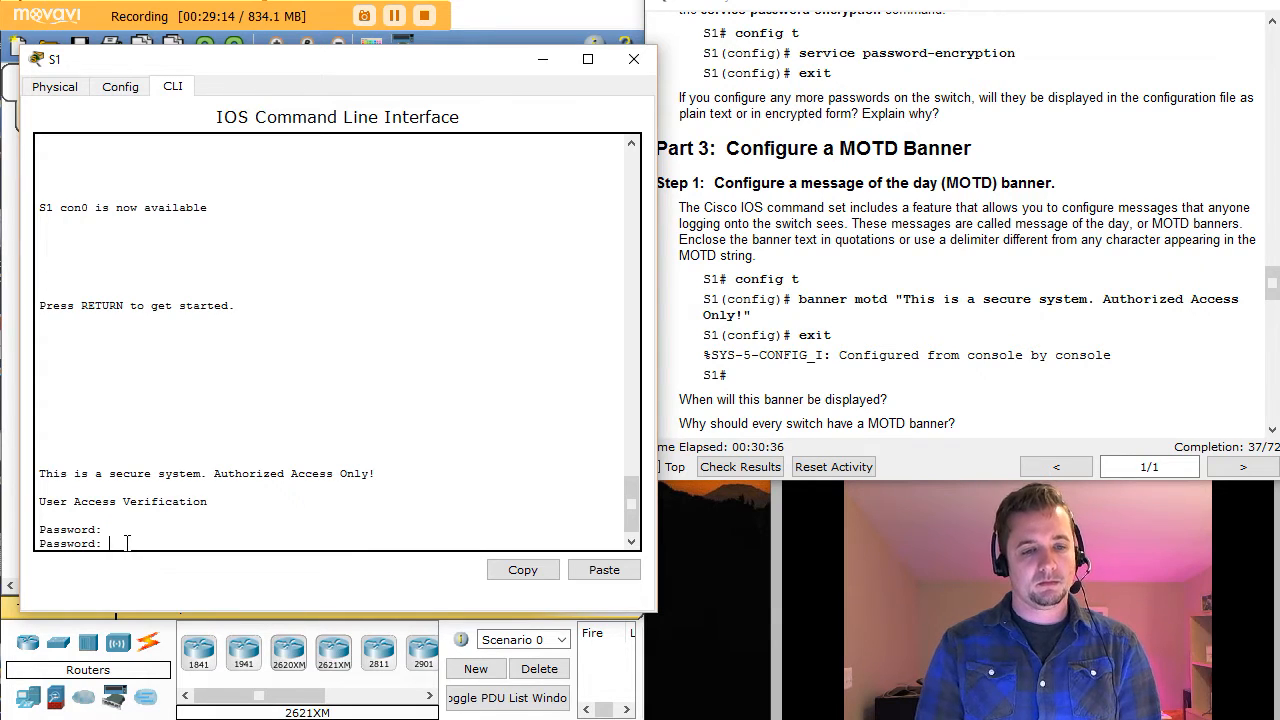
Step: Log back in with the console and enable passwords and enter global configuration mode
key(Return)
text(en)
key(Return)
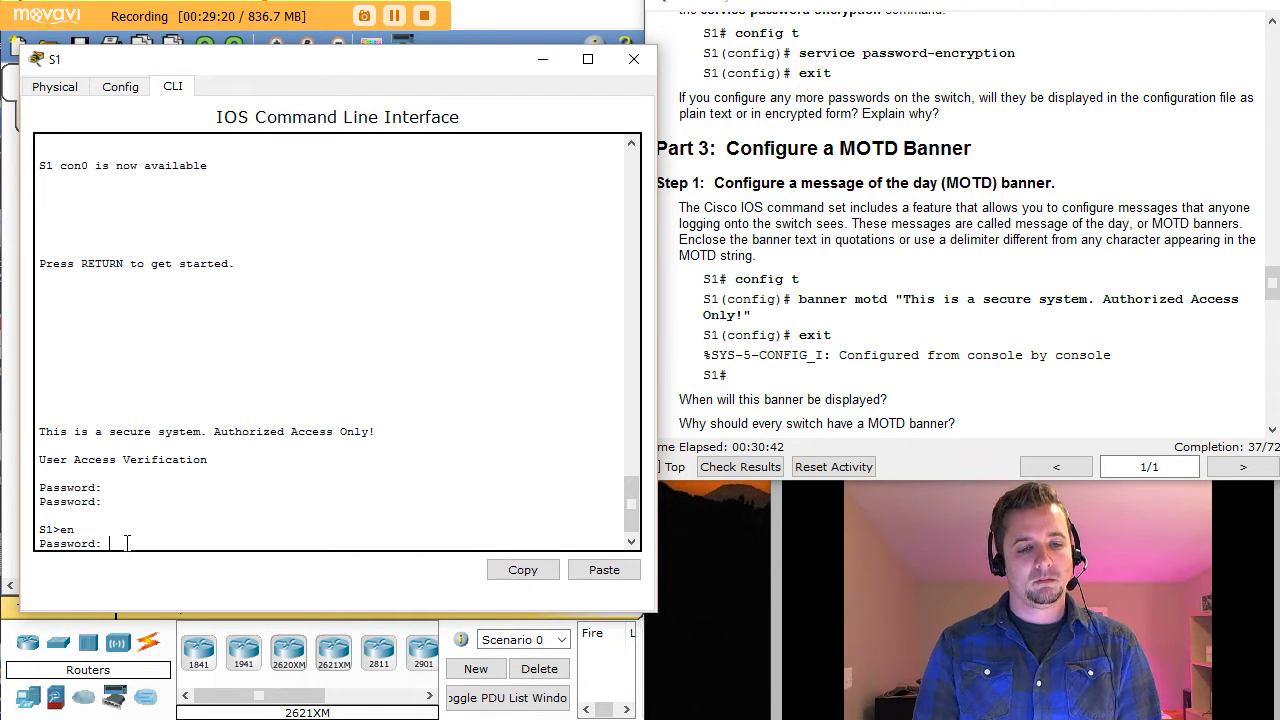
key(Return)
text(conf t)
key(Return)
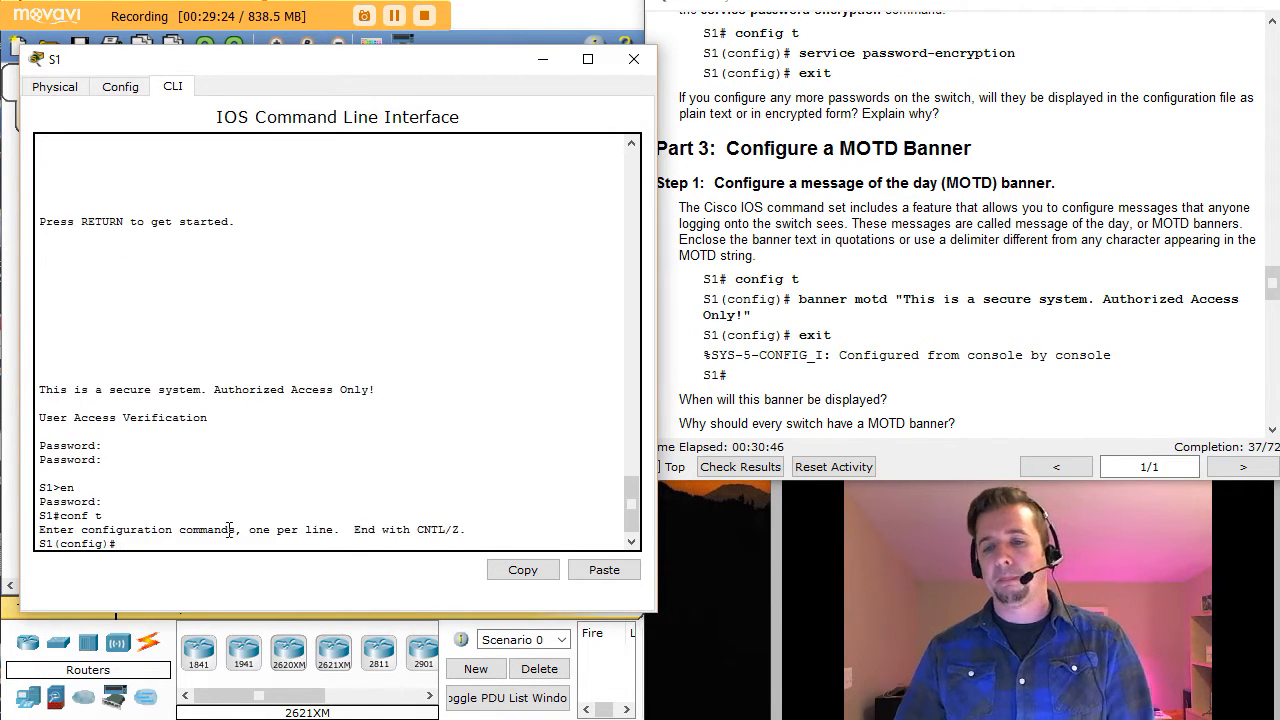
click(1112, 385)
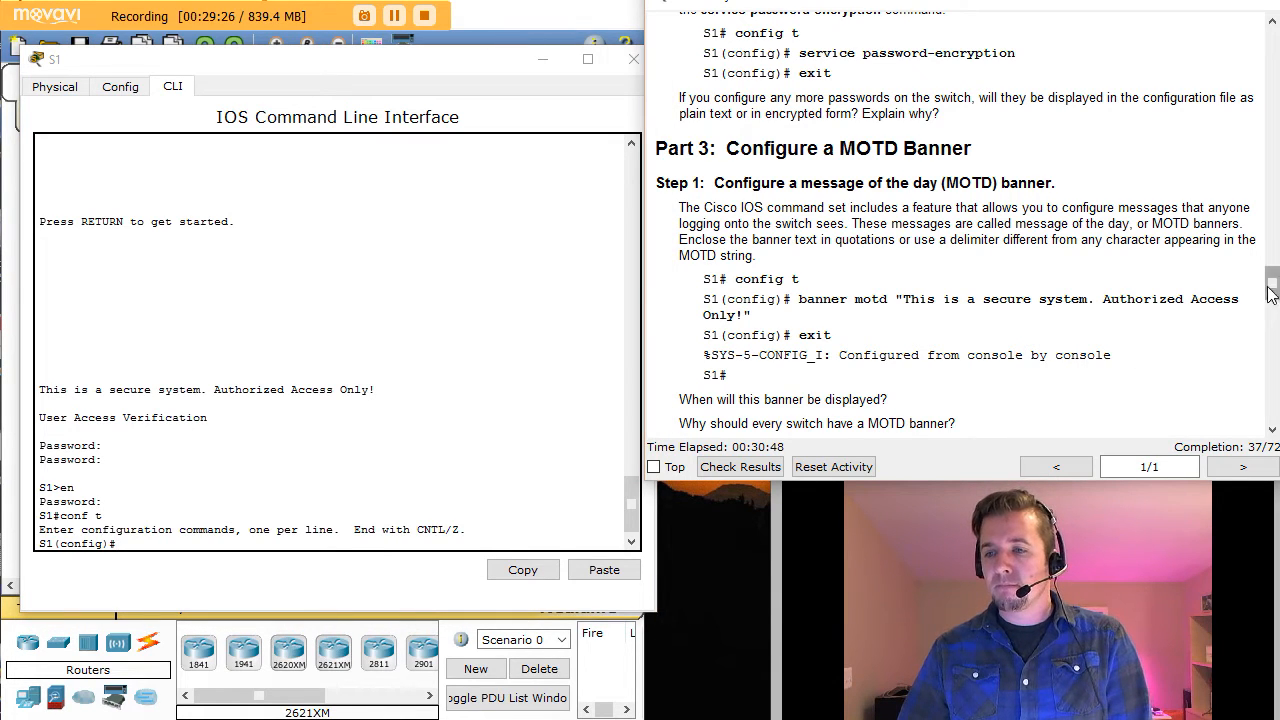
Step: Scroll the lab instructions down to Part 4 on saving configuration files
click(1273, 430)
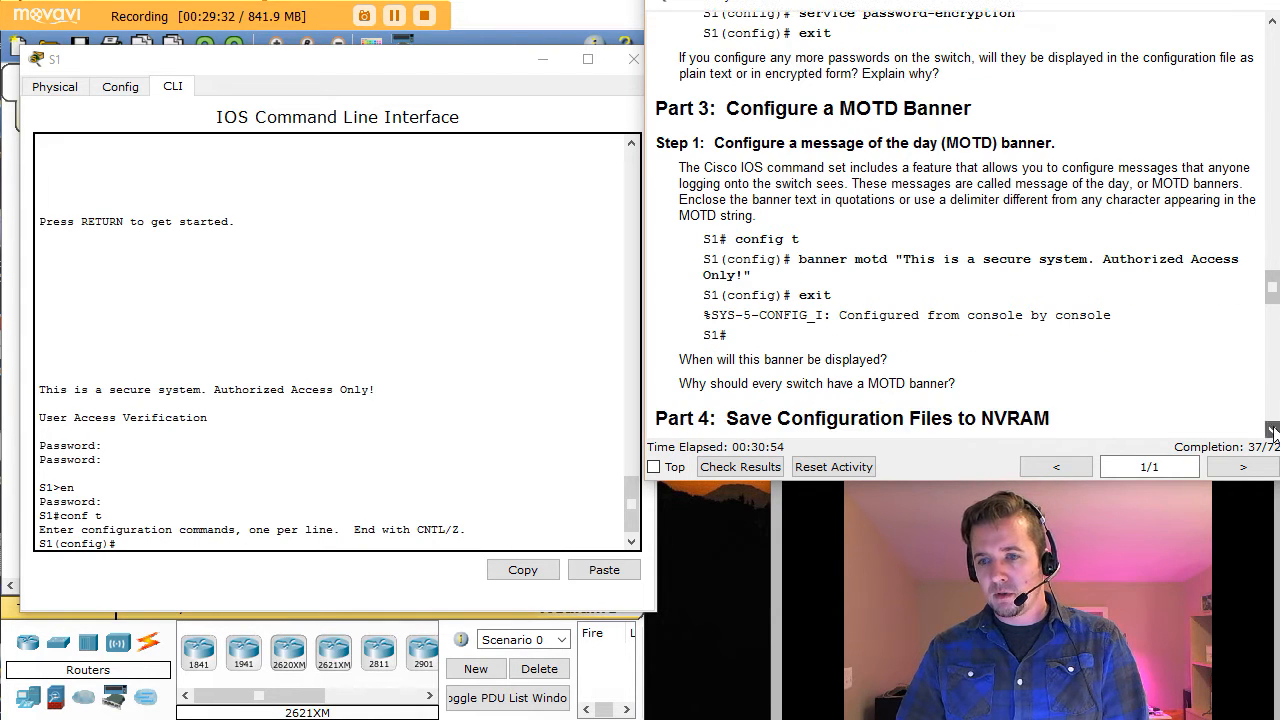
click(1273, 430)
click(1273, 430)
click(1273, 430)
click(1273, 430)
click(1273, 430)
click(1273, 430)
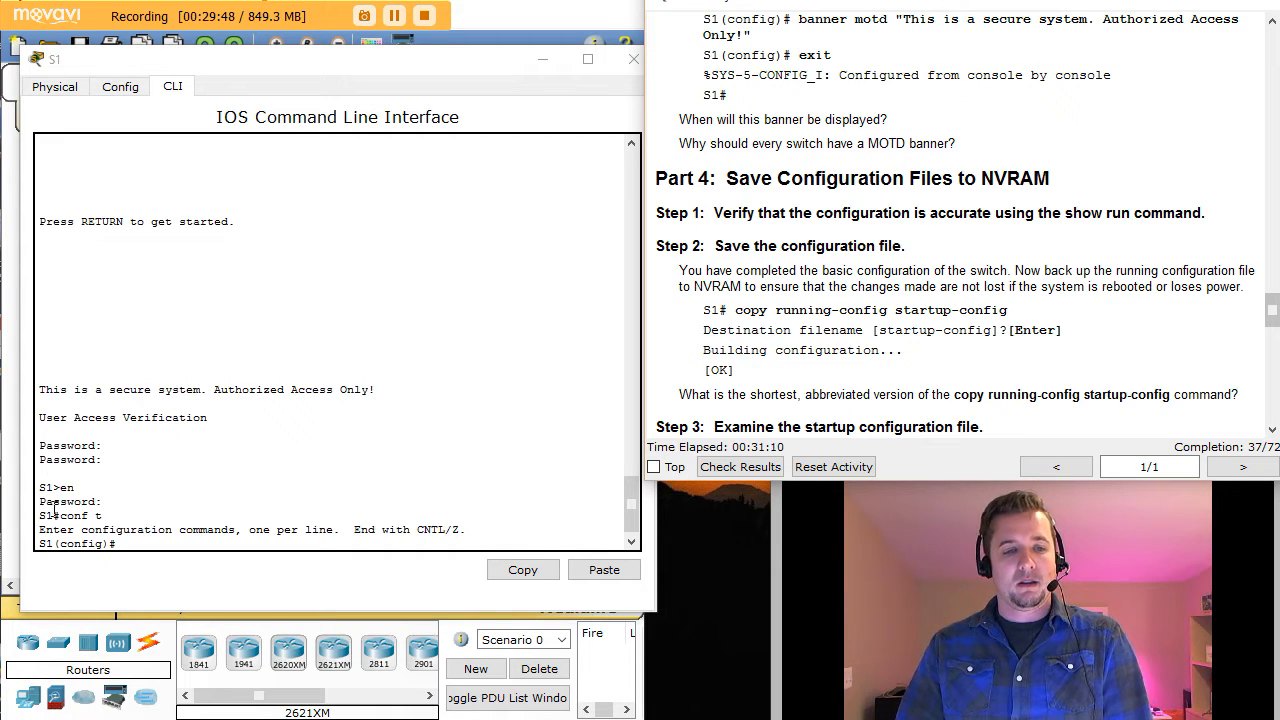
Step: Return S1 from configuration mode to the privileged S1# prompt
click(143, 545)
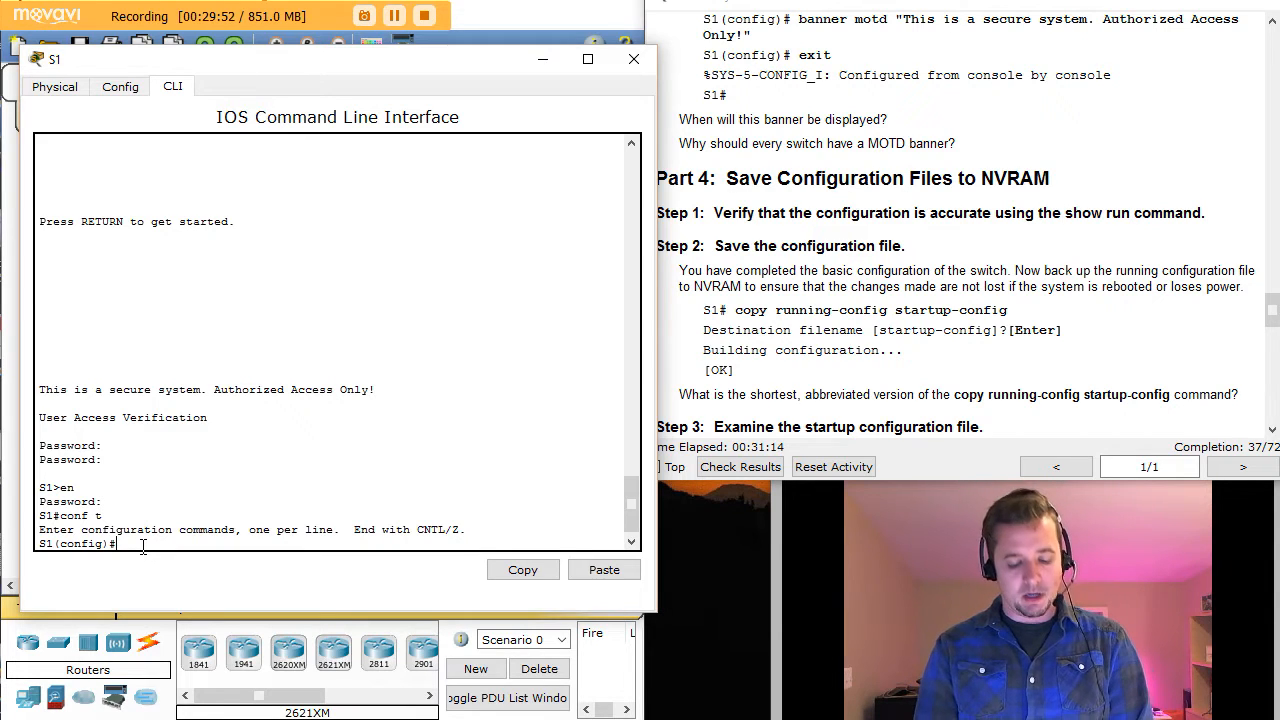
text(e)
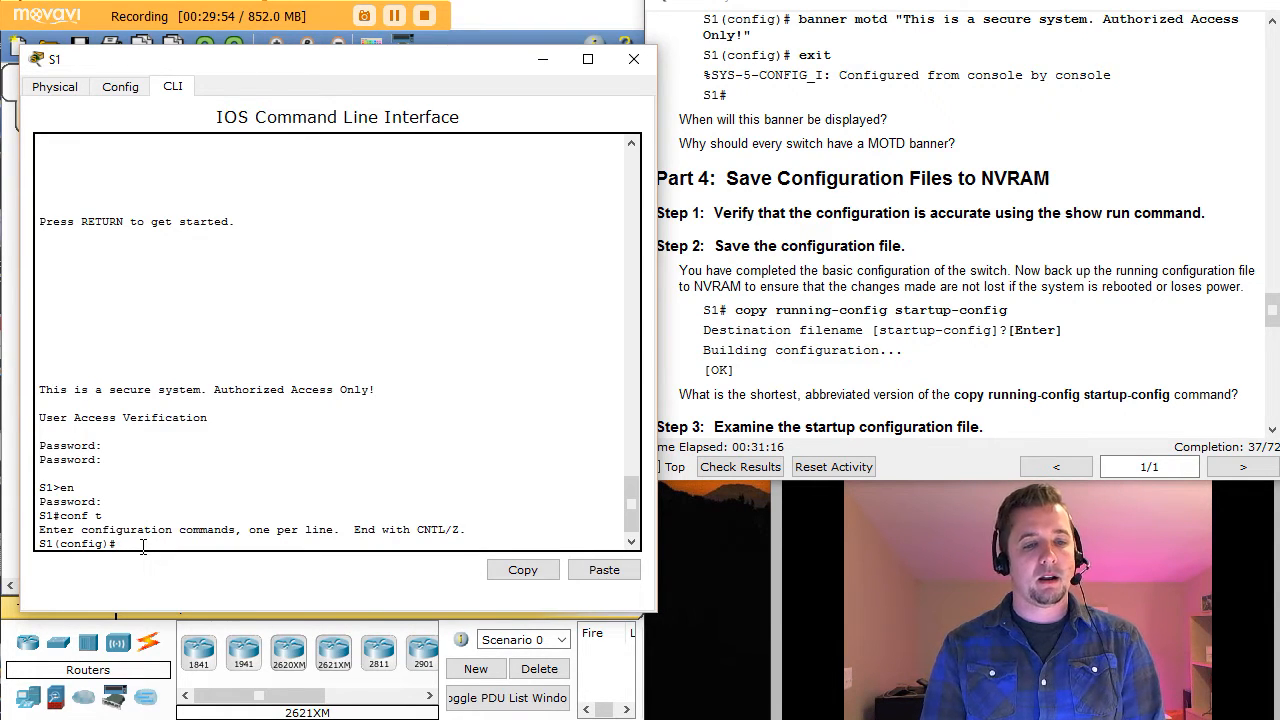
text(xit)
key(Return)
key(Return)
key(Return)
key(Return)
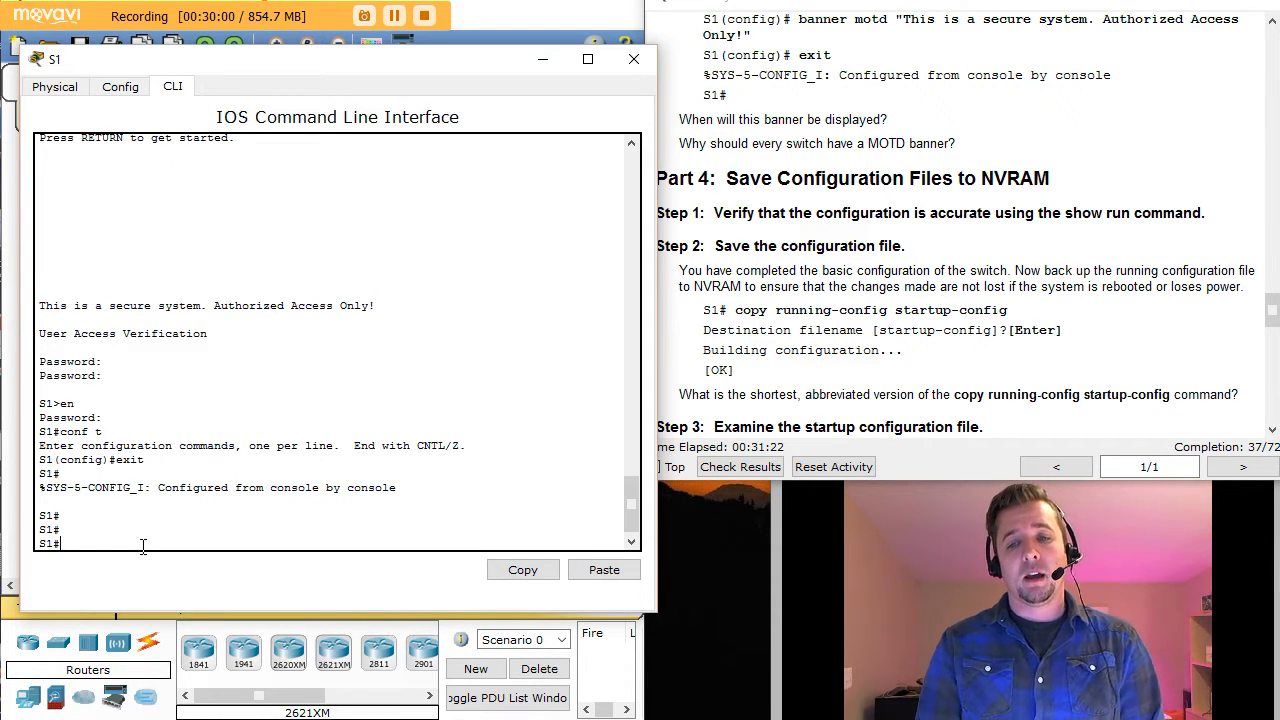
Step: Run copy running-config startup-config so S1 prompts for the destination filename startup-config
text(copy)
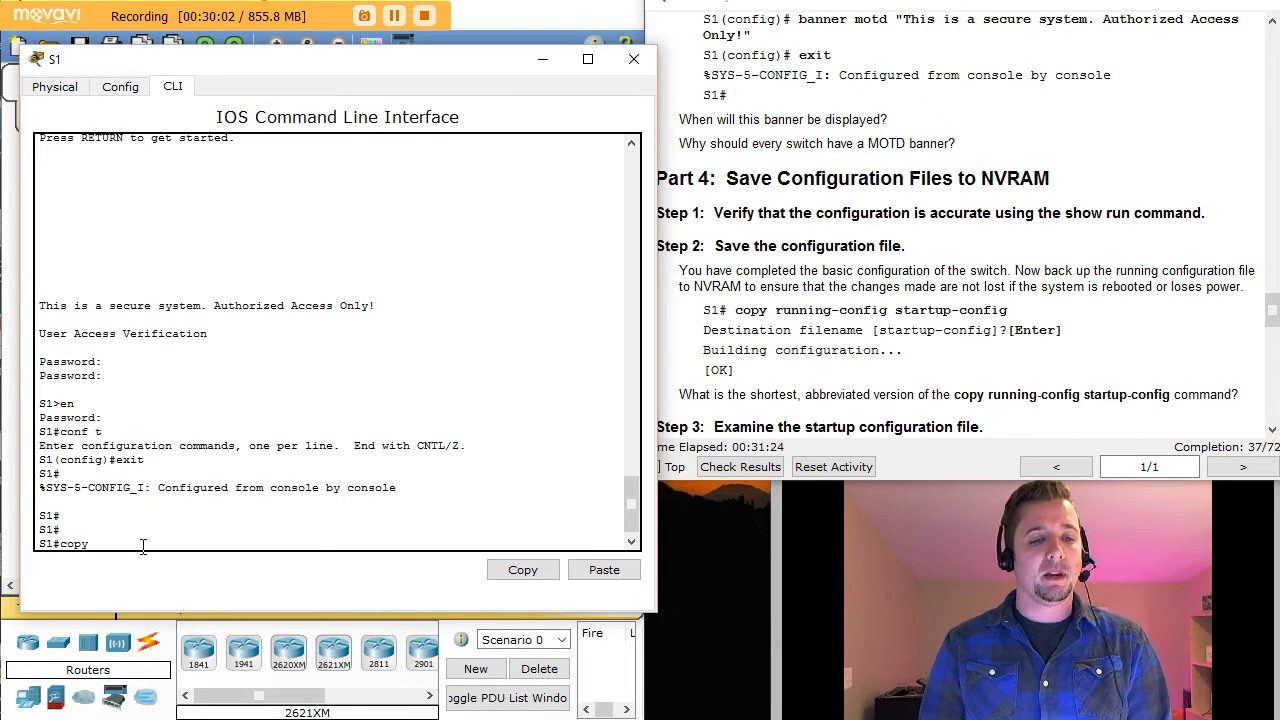
text( tu)
key(BackSpace)
key(BackSpace)
text(r)
key(Tab)
text(u)
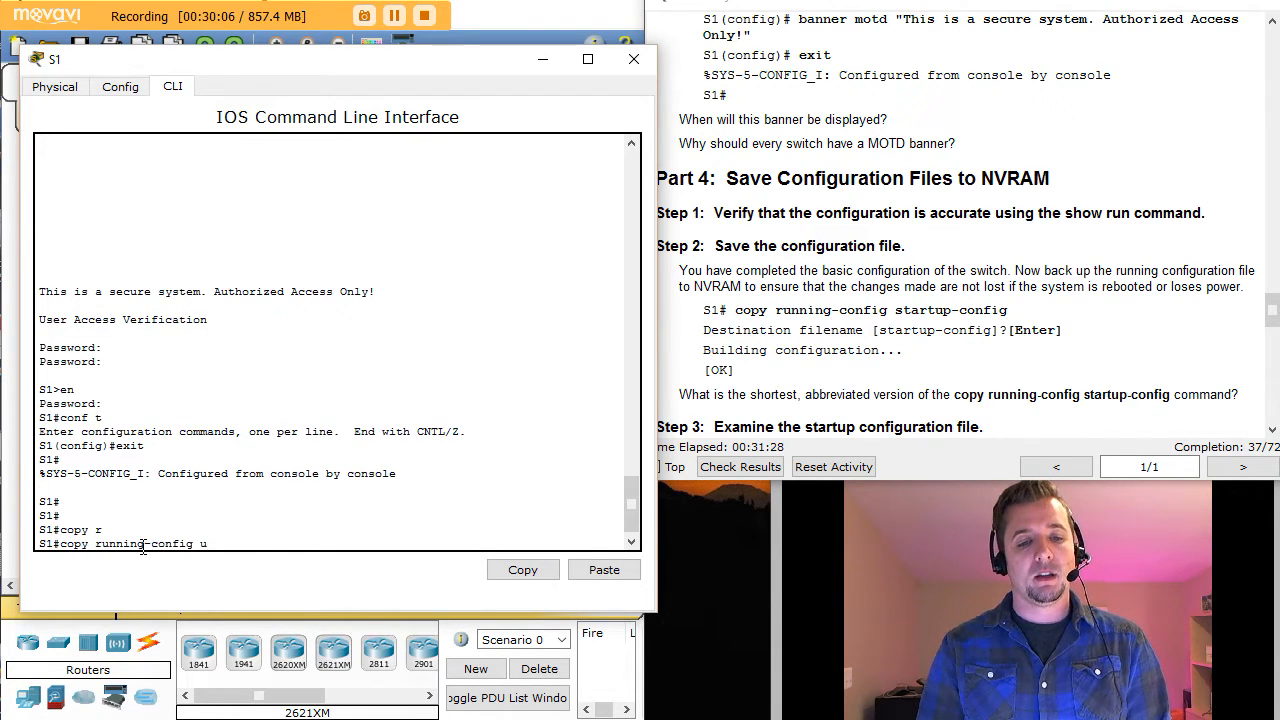
text(st)
key(Tab)
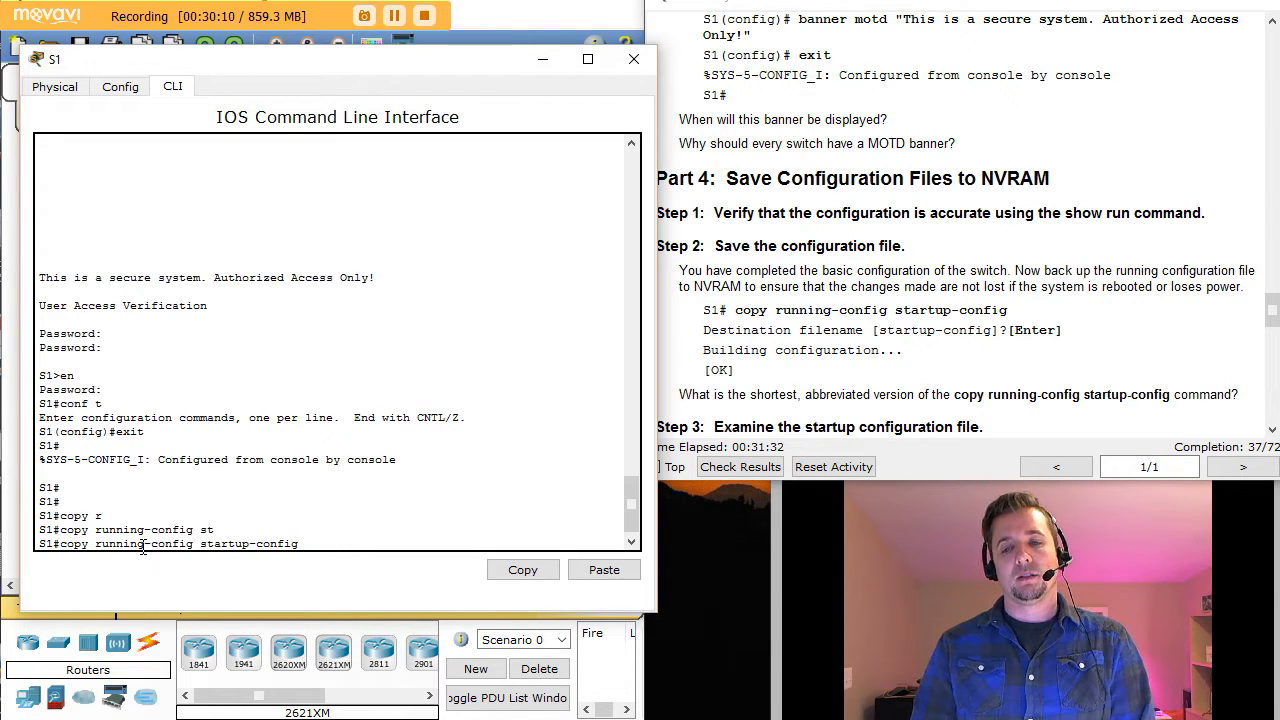
key(Return)
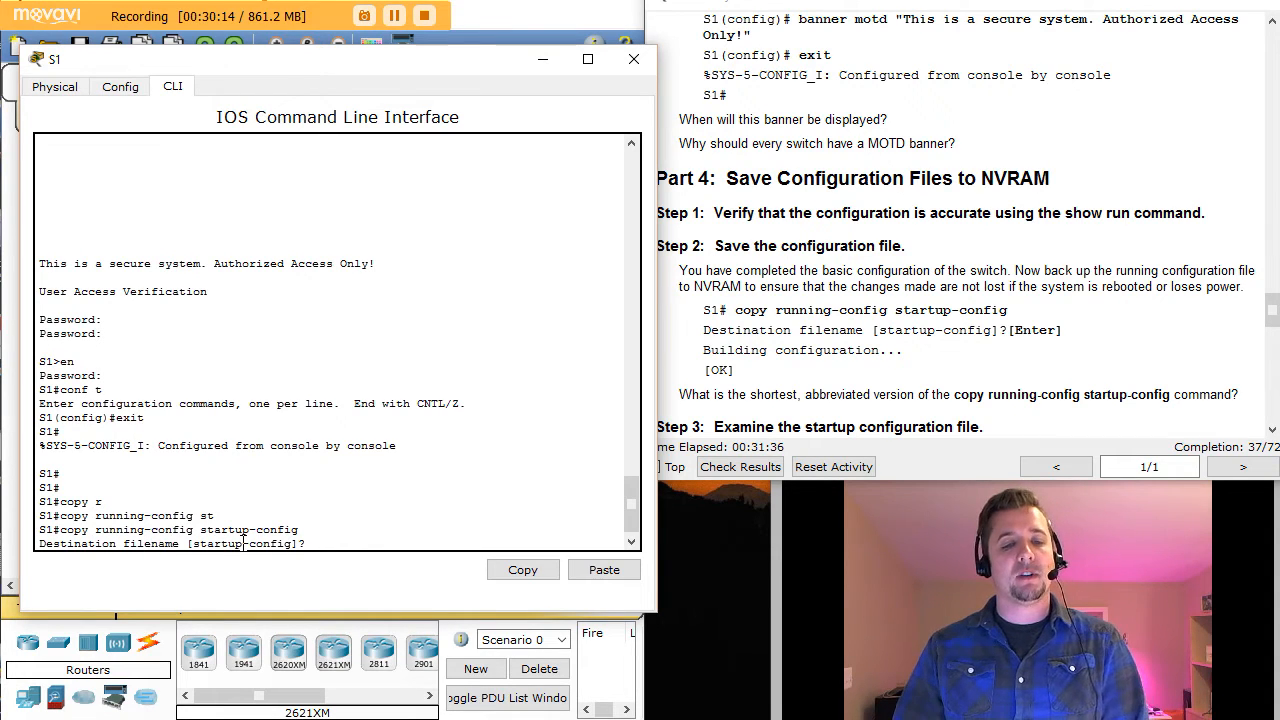
drag(190, 544, 291, 542)
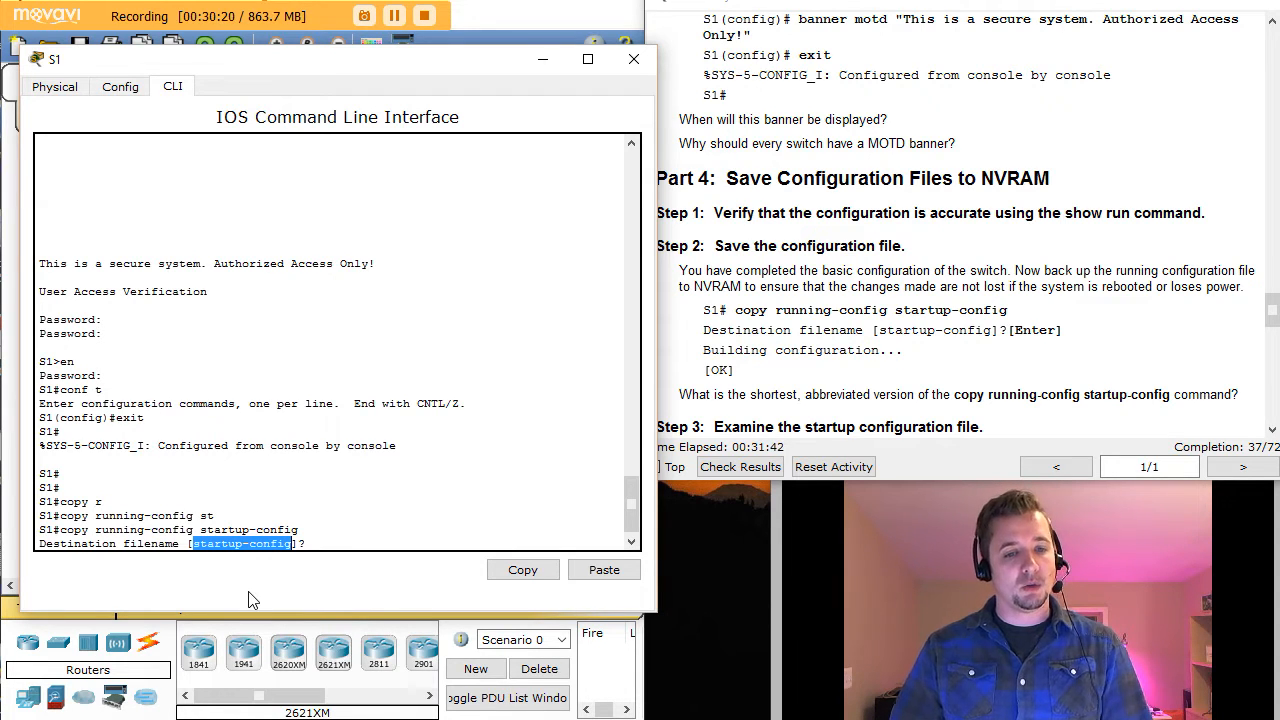
click(315, 545)
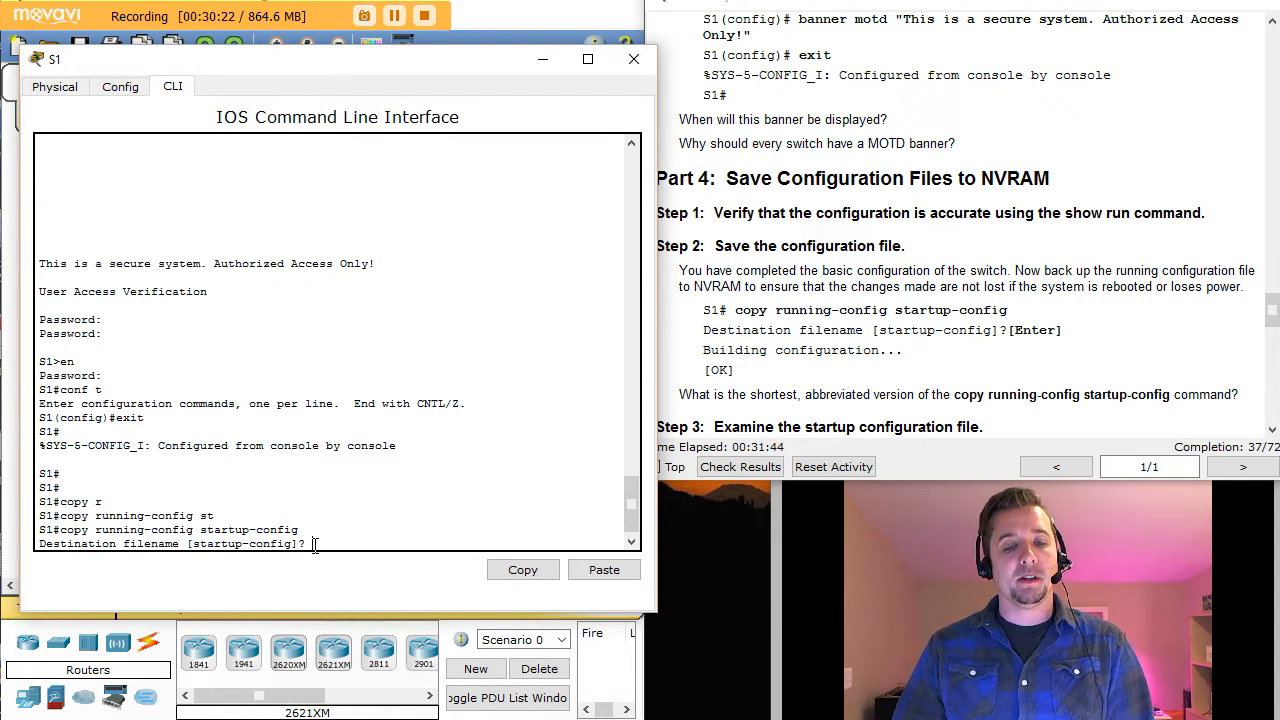
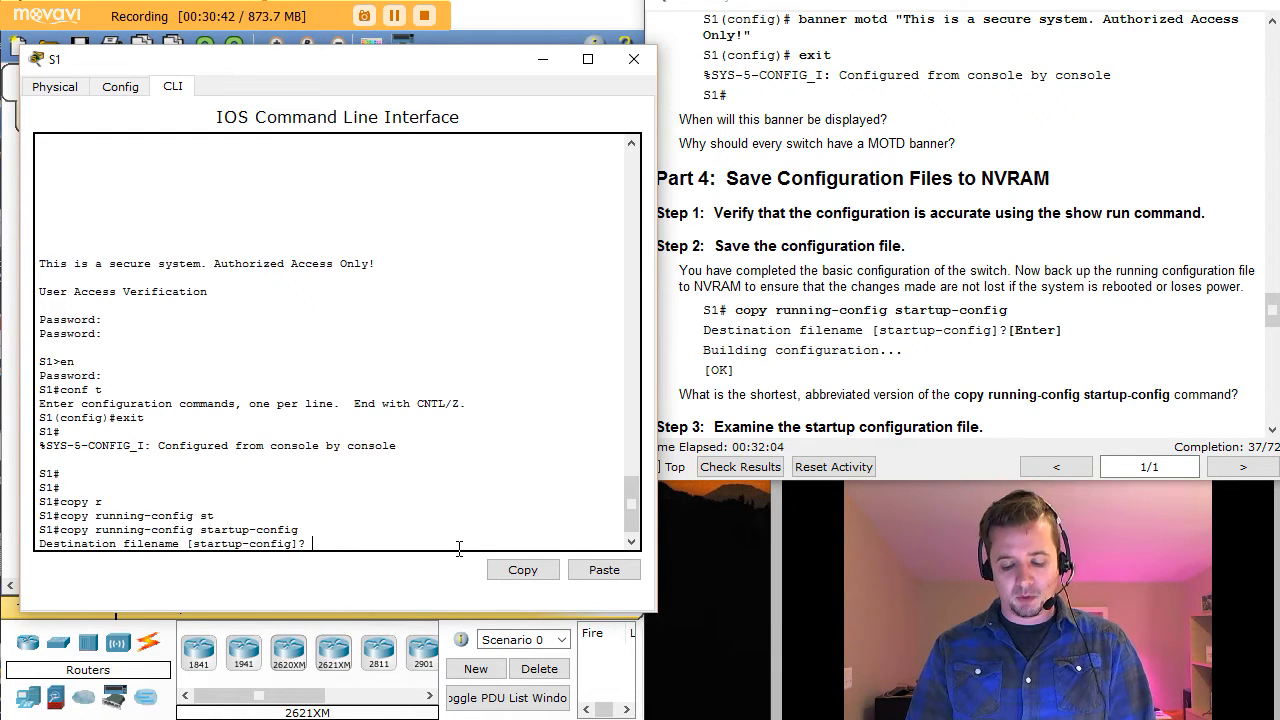
Step: Accept the default startup-config filename to save S1's configuration, then start typing show startup-config
key(Return)
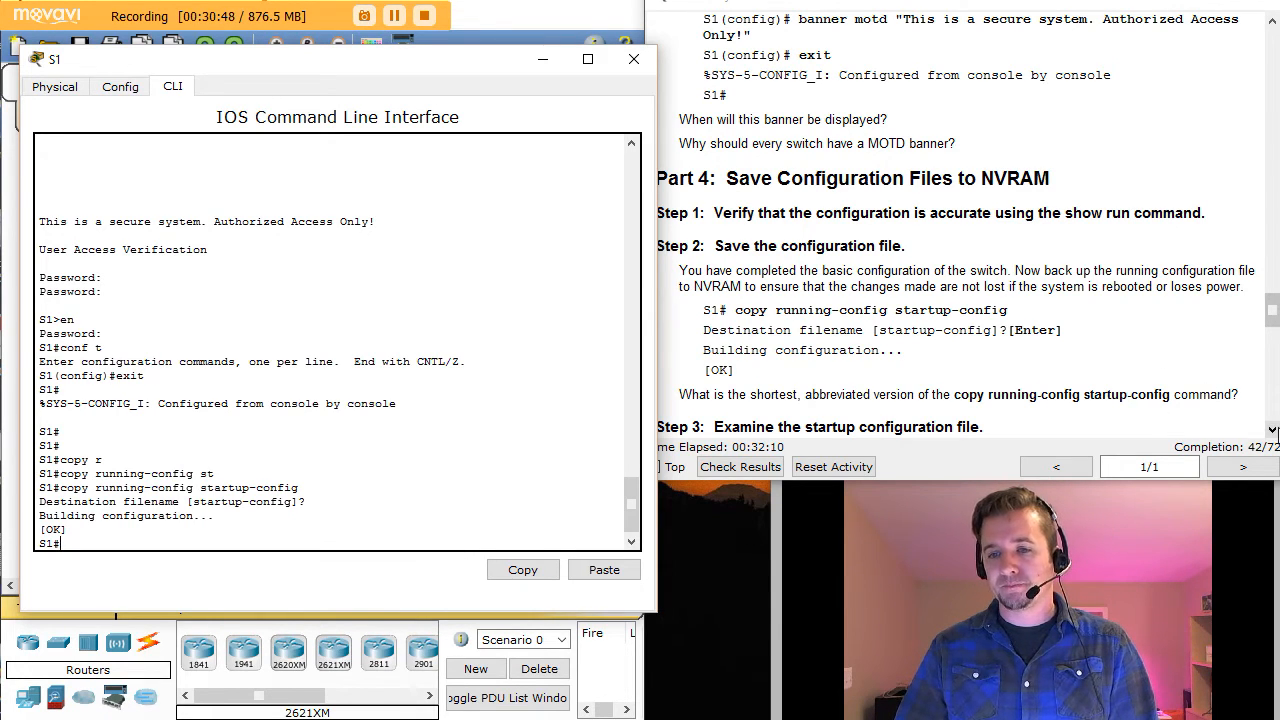
click(1273, 430)
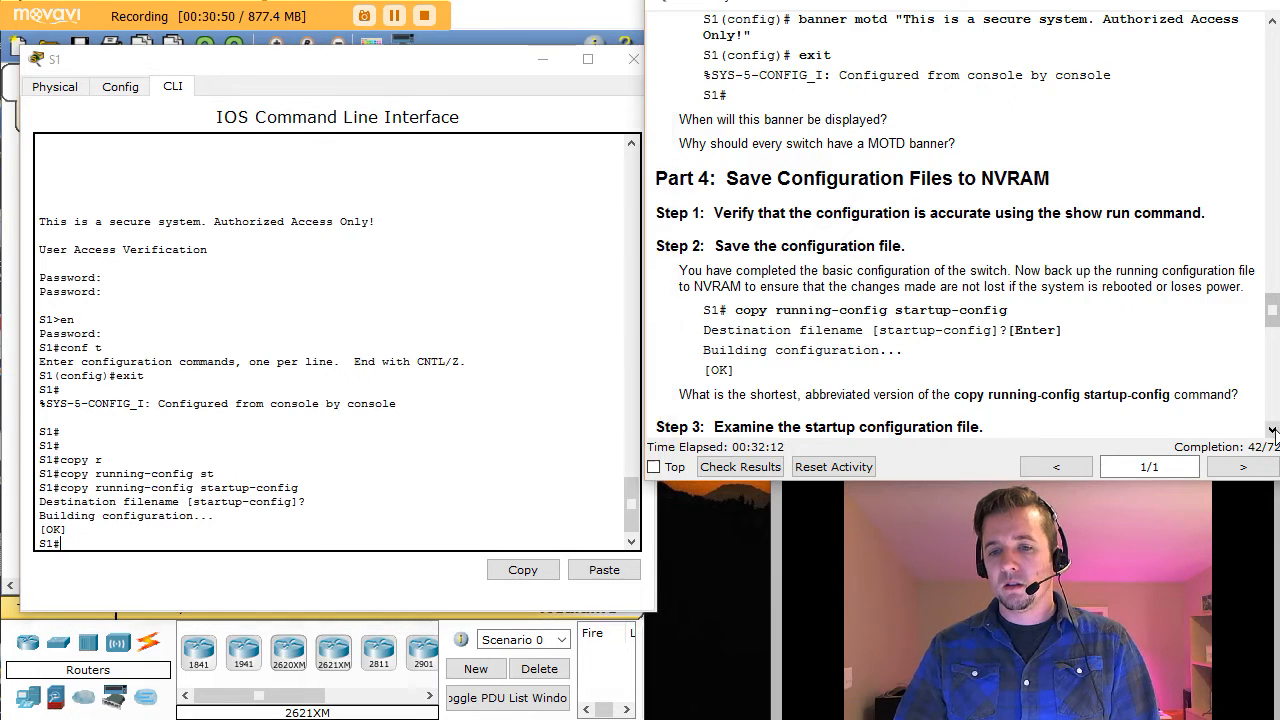
scroll(1273, 430, down, 4)
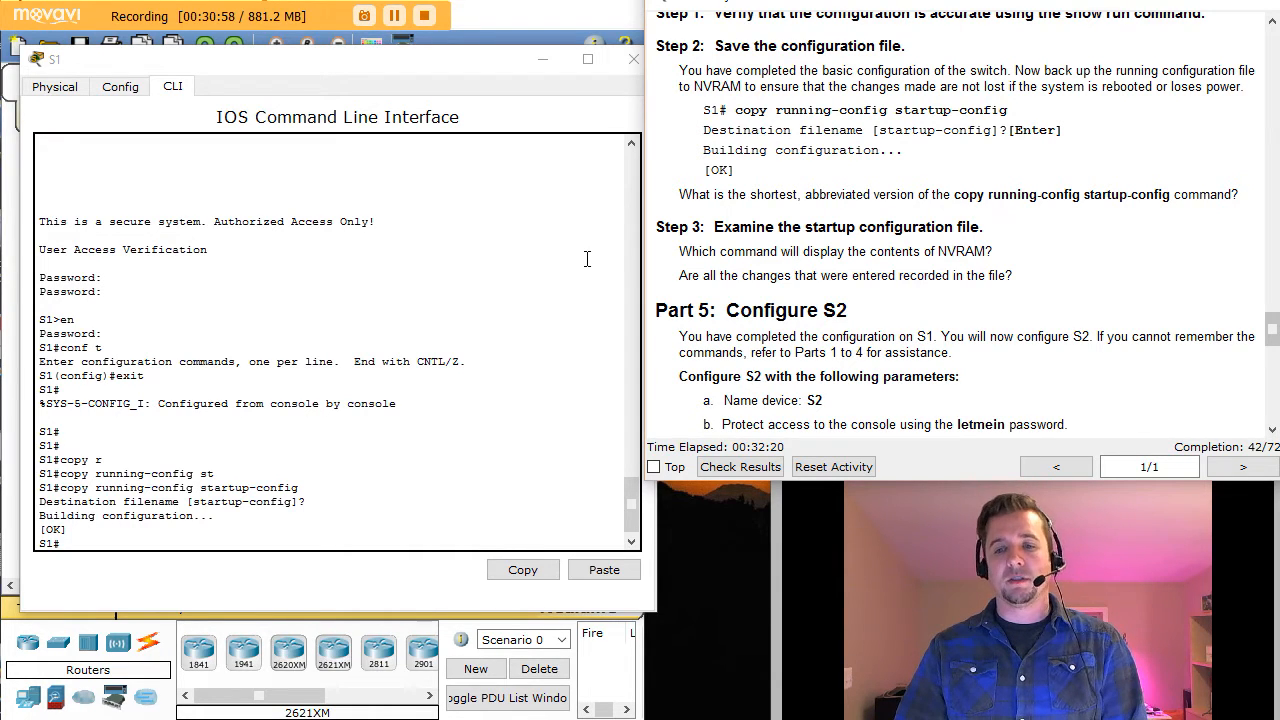
click(91, 541)
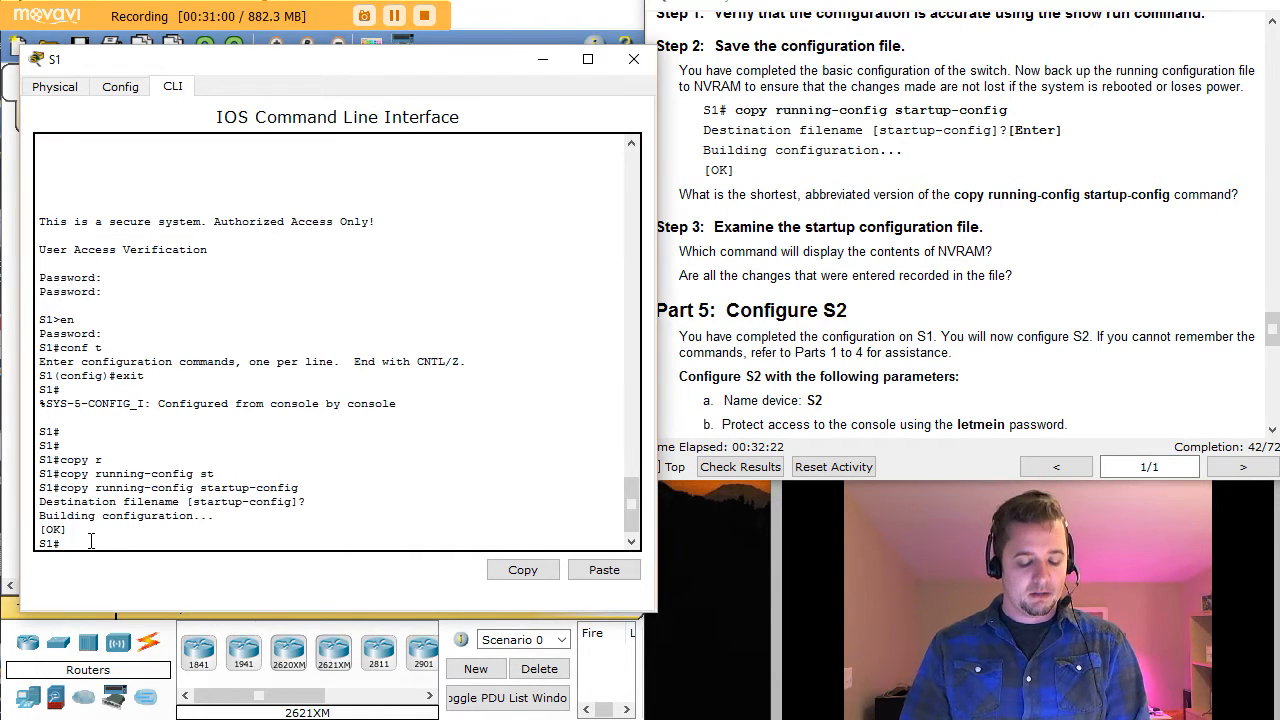
text(show stra)
Step: Display S1's startup-config and inspect the encrypted enable password in the output
key(Tab)
key(BackSpace)
text(ar)
key(Tab)
key(Return)
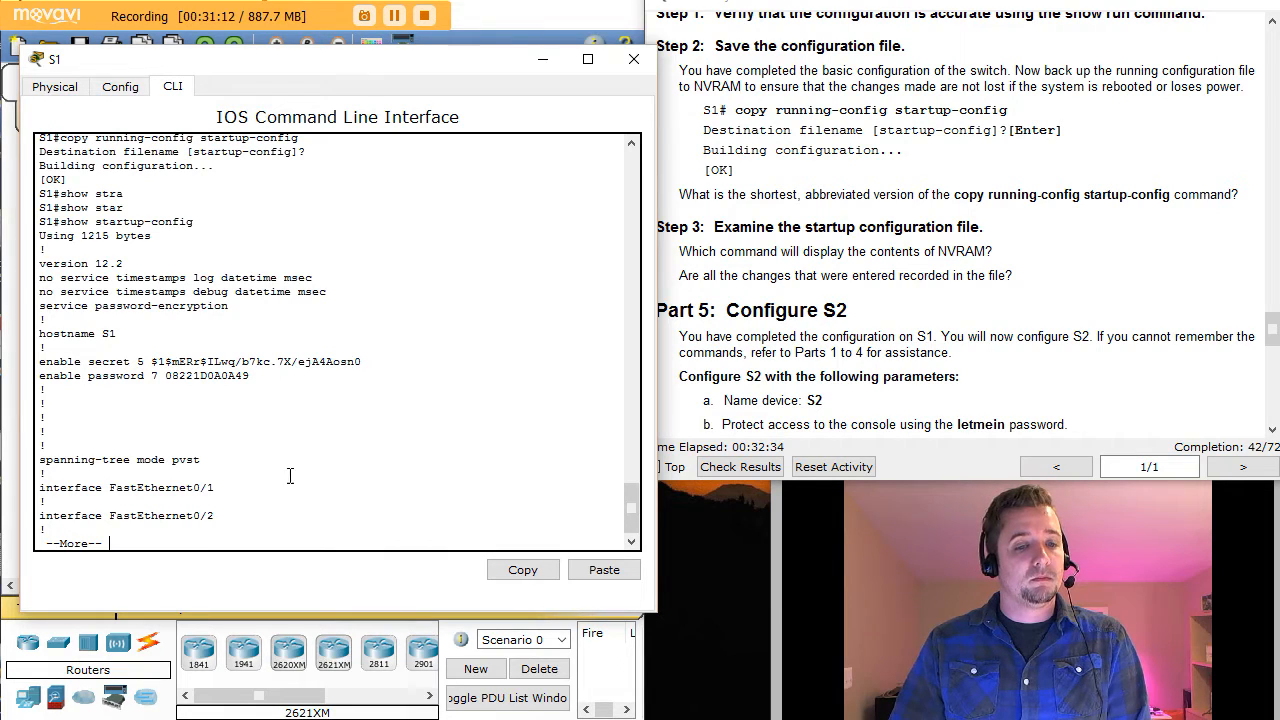
drag(160, 377, 252, 383)
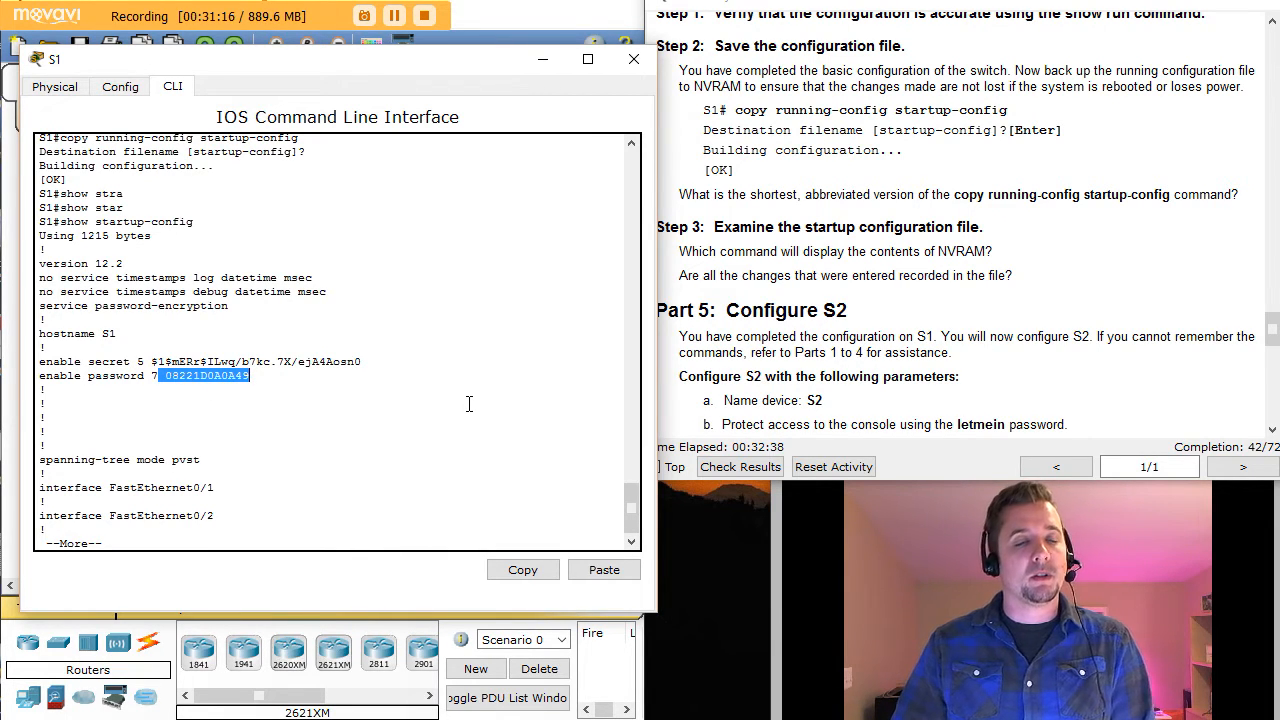
click(253, 375)
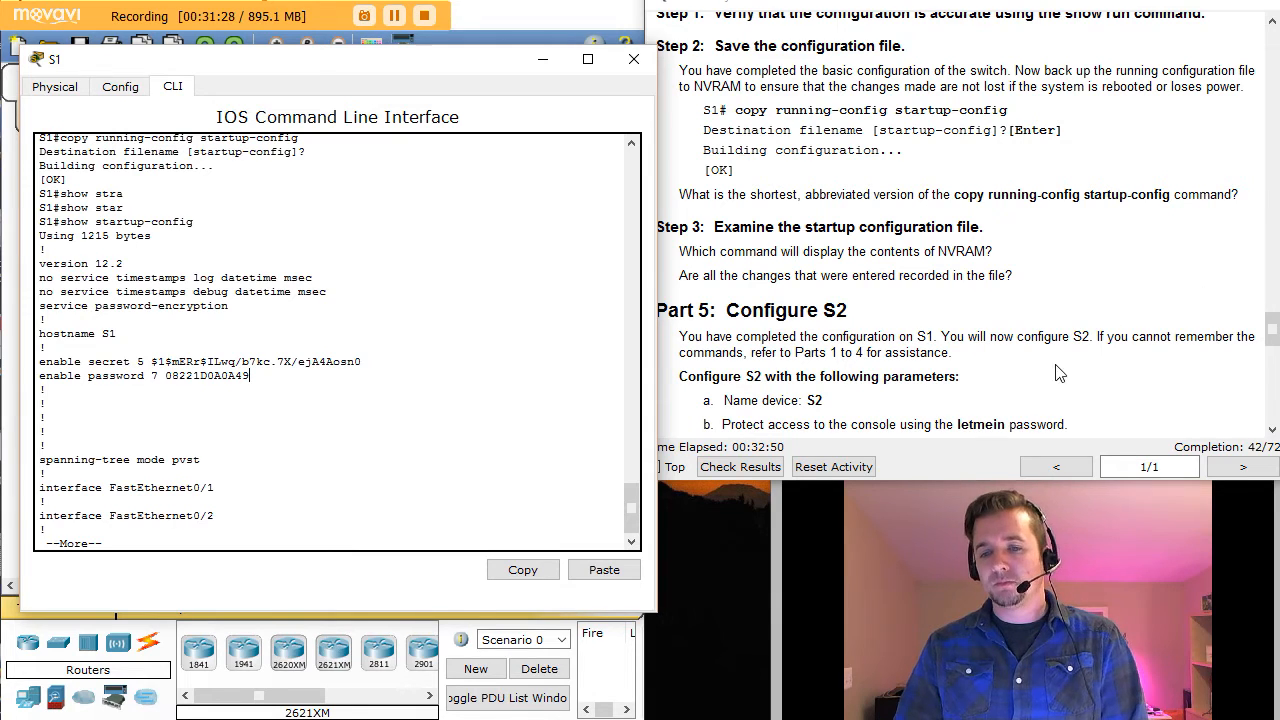
Step: Scroll the lab instructions further, then return to S1's command line
click(1071, 287)
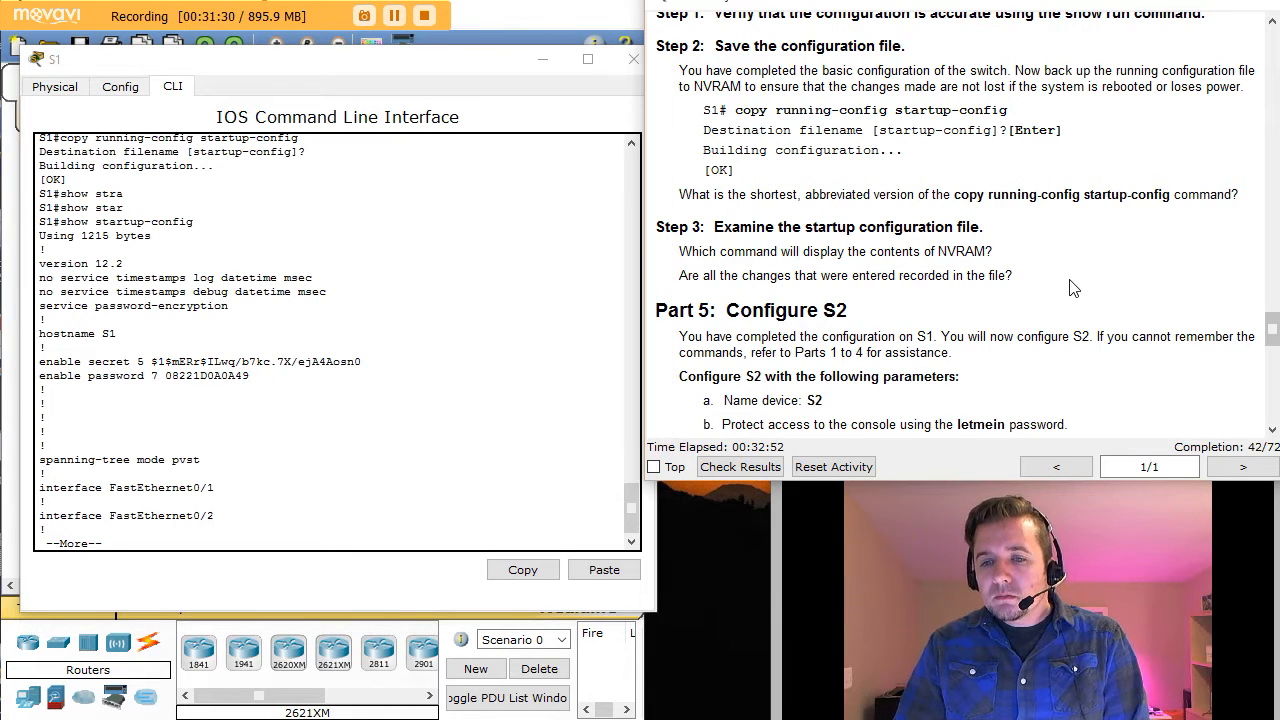
scroll(1071, 287, down, 2)
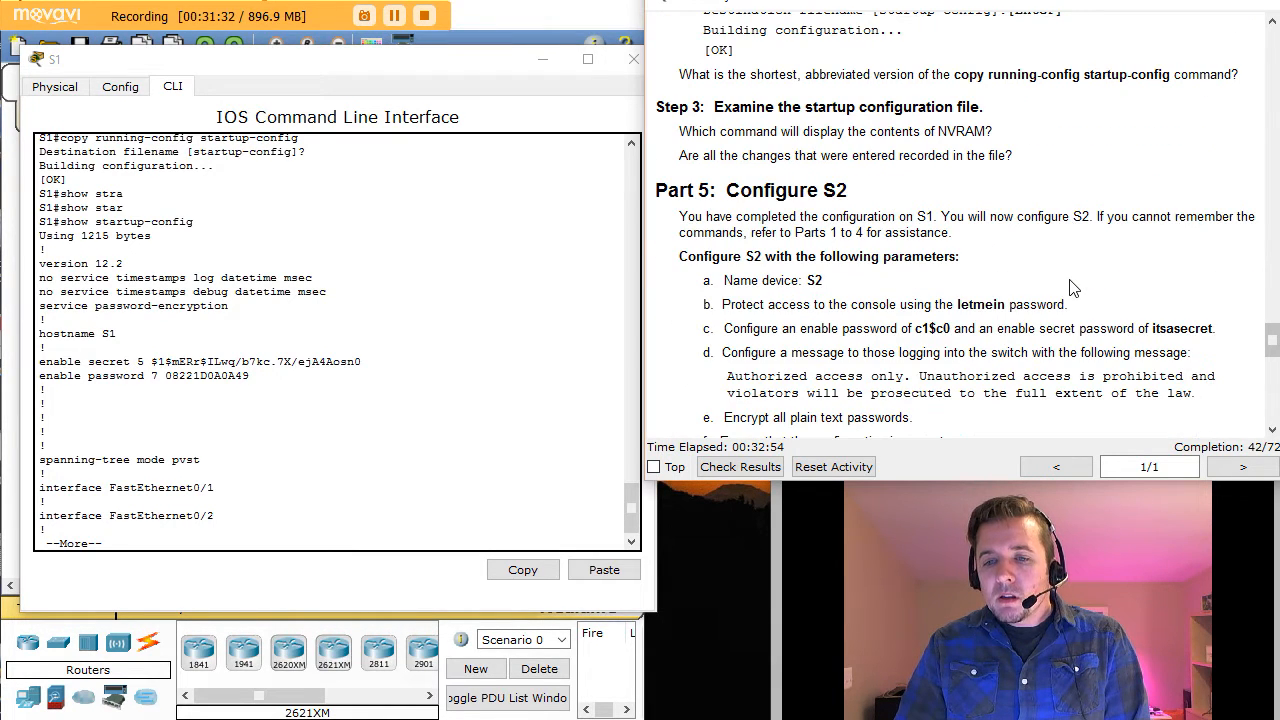
click(458, 68)
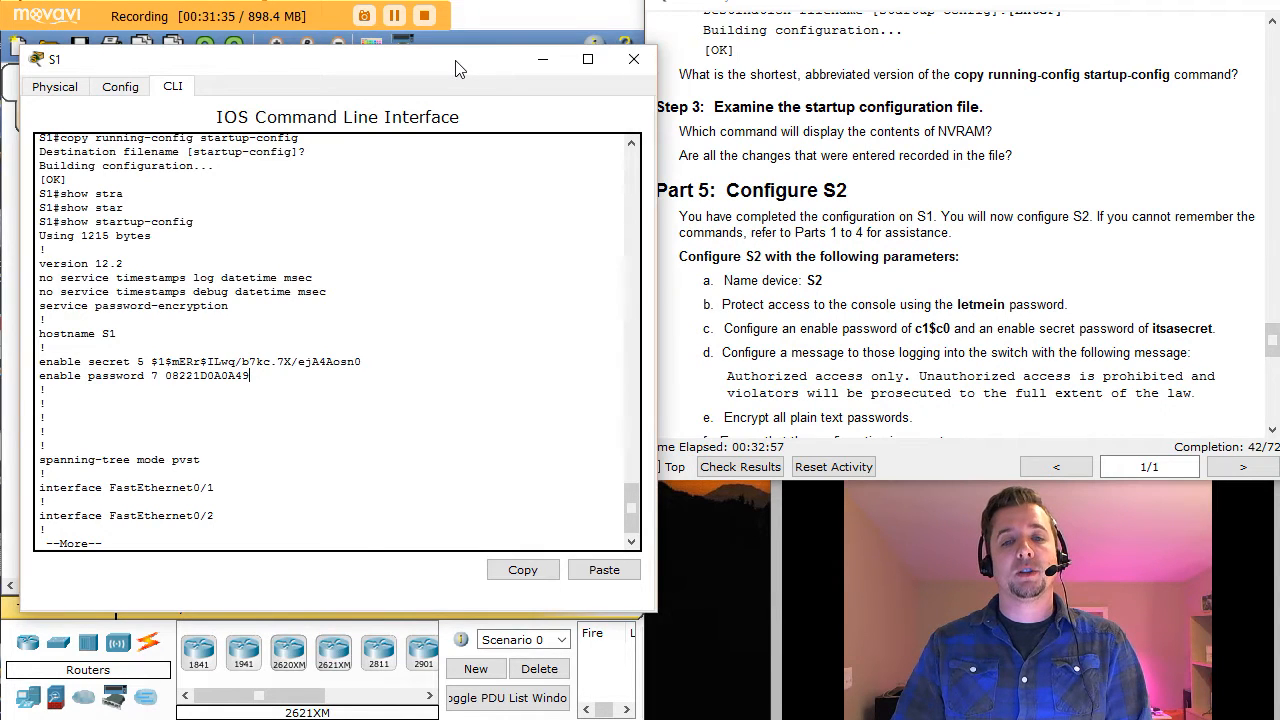
Step: Close S1's window and bring up S2's CLI at the Switch> prompt beside the instructions
click(633, 62)
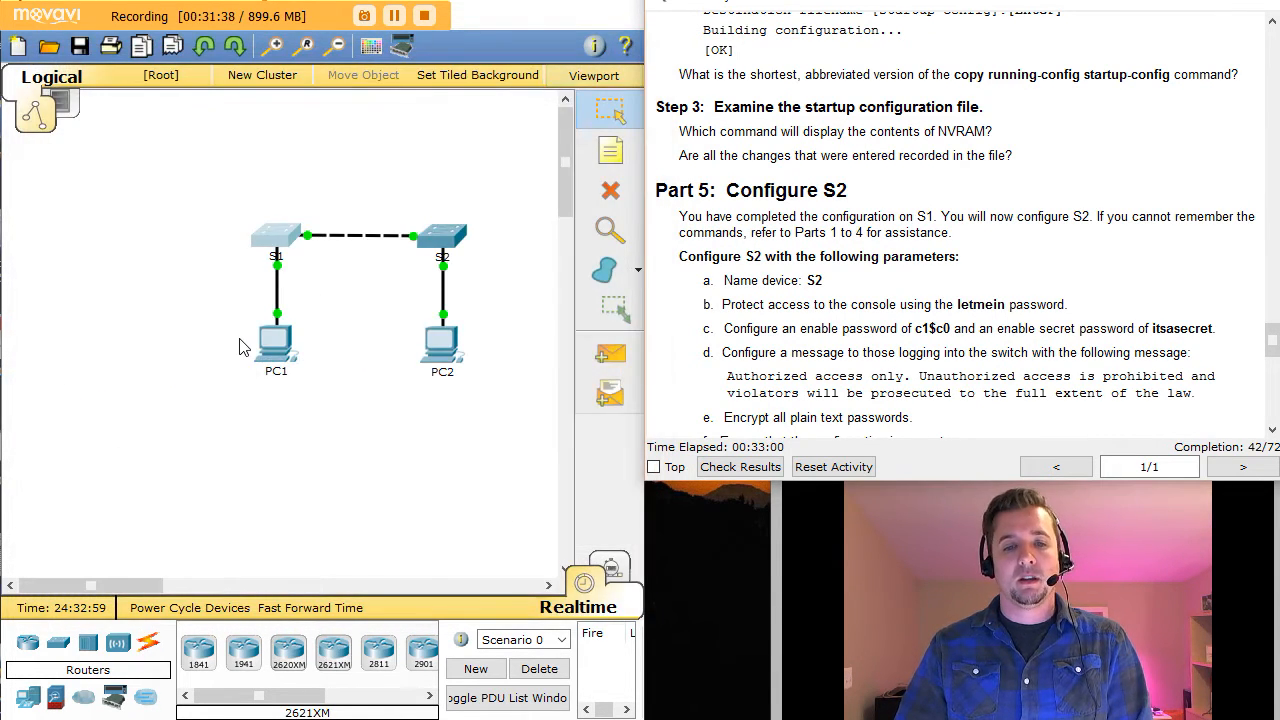
click(436, 236)
drag(532, 122, 226, 92)
click(175, 108)
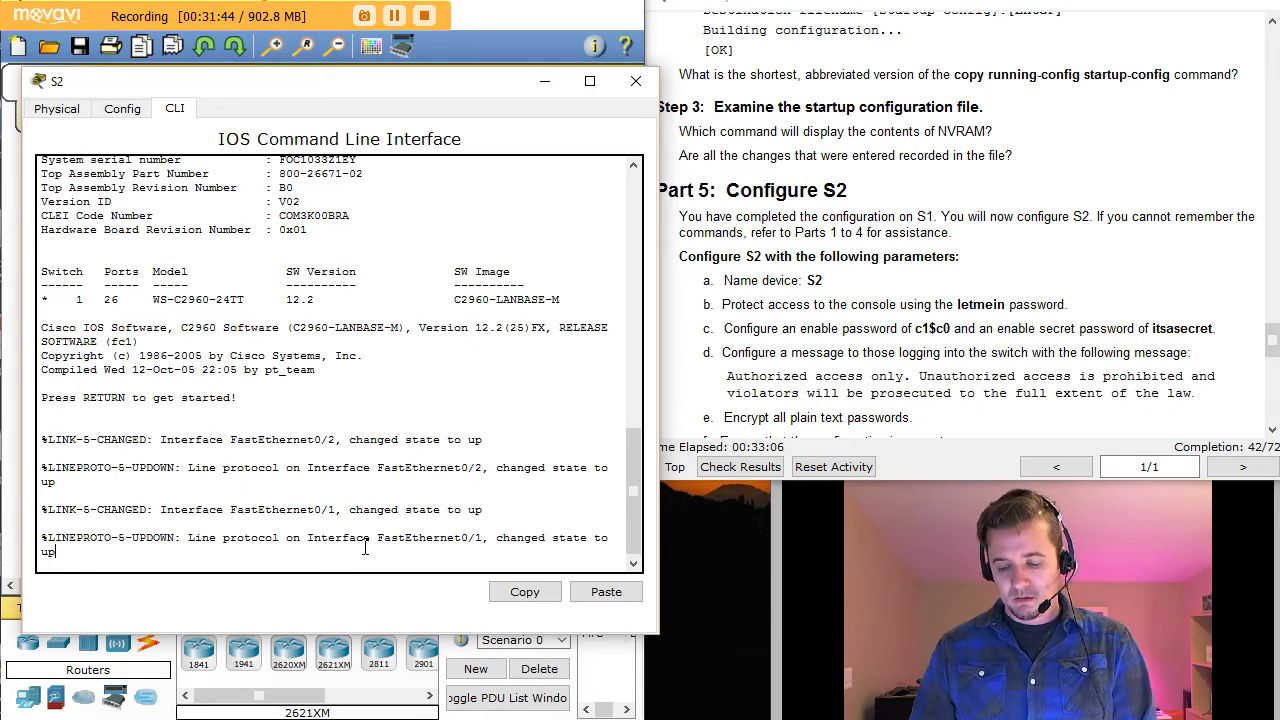
key(Return)
key(Return)
key(Return)
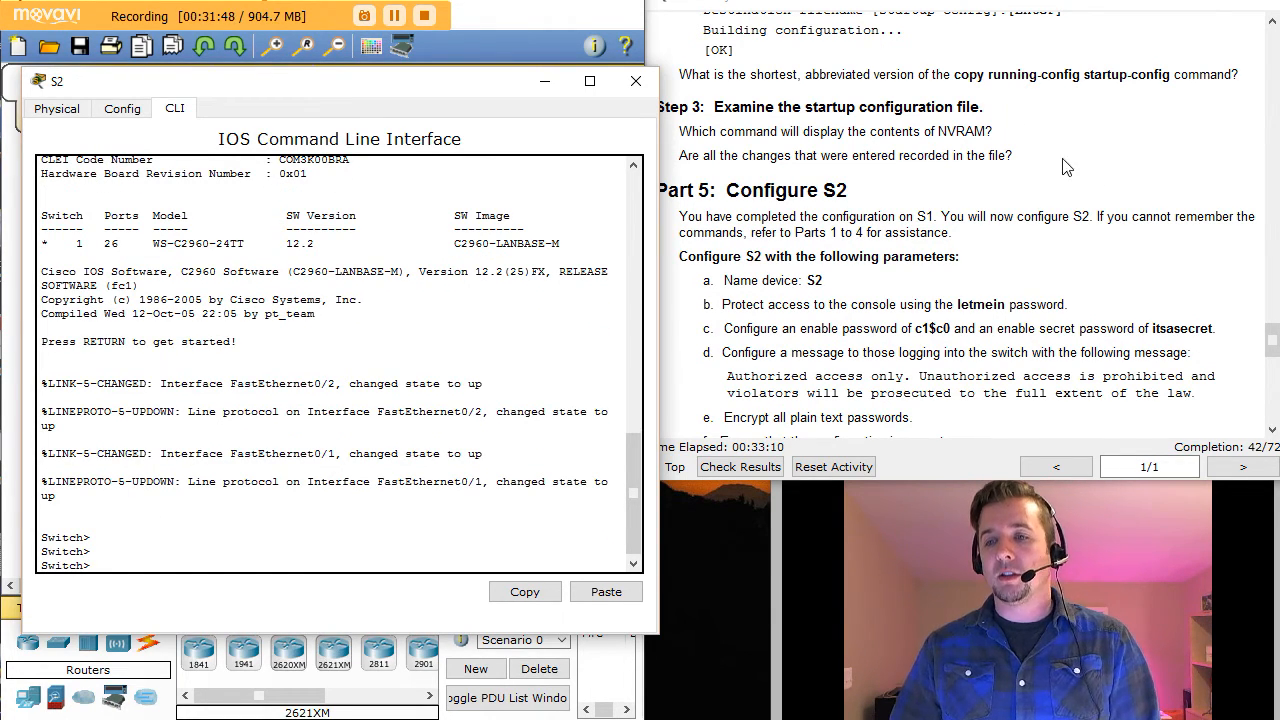
click(1108, 187)
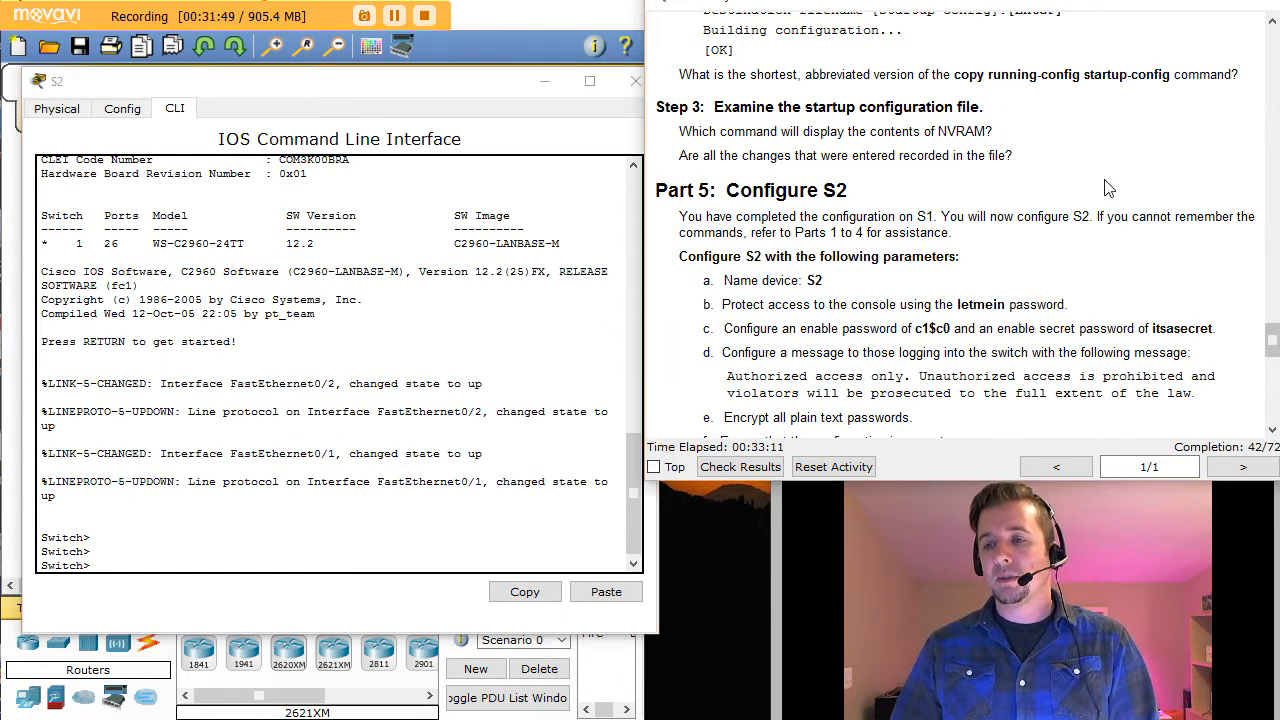
click(1272, 430)
click(1272, 430)
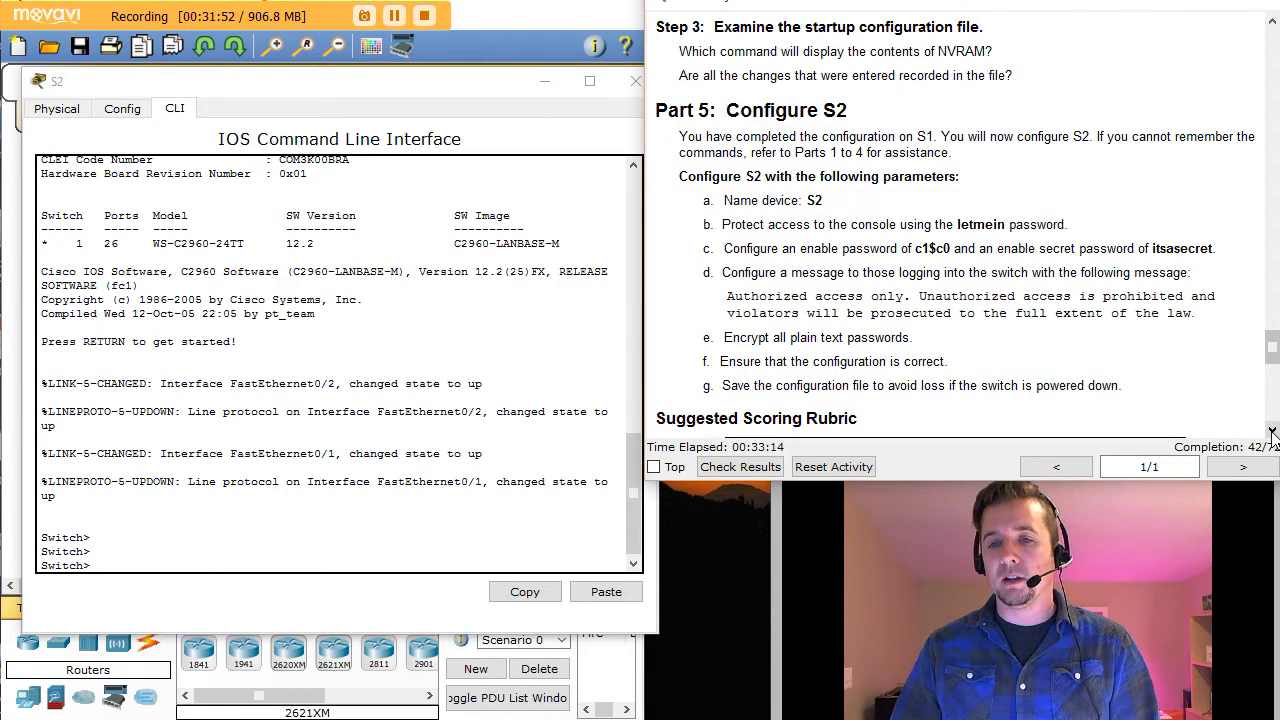
click(148, 561)
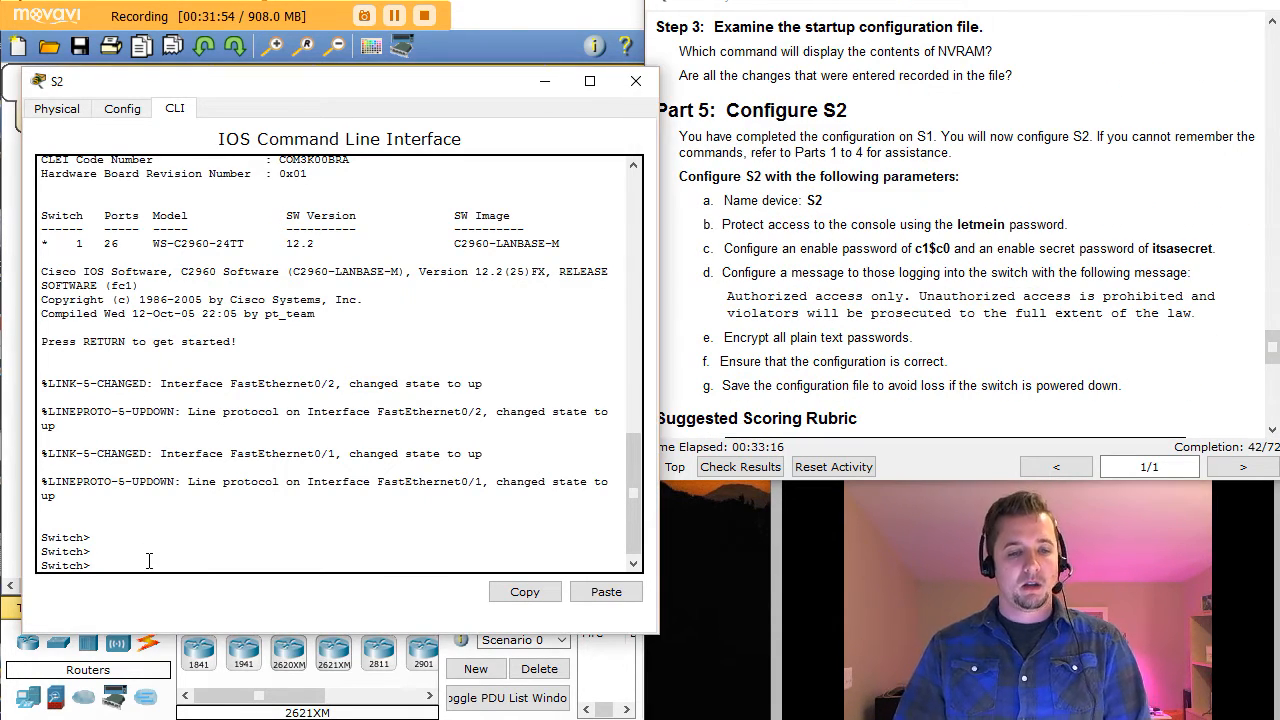
Step: Enter privileged and global configuration mode on the second switch and set hostname S2
text(en)
key(Return)
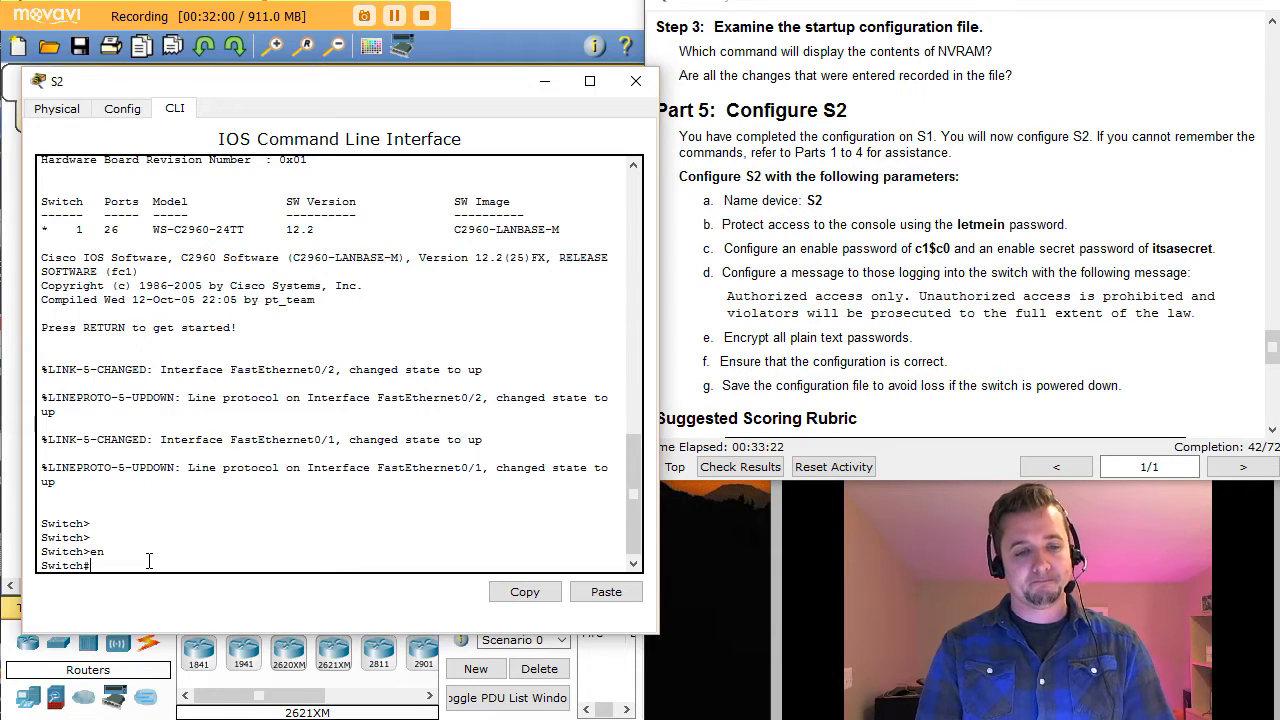
text(conf t)
key(Return)
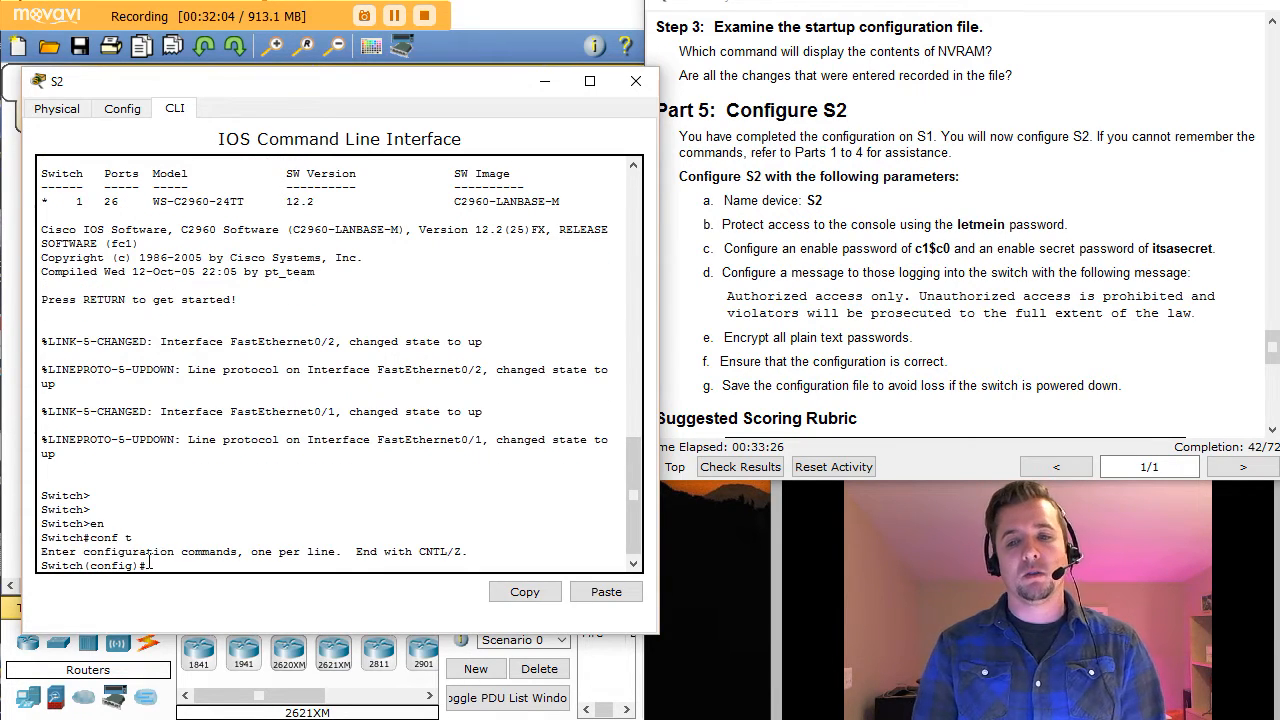
text(host)
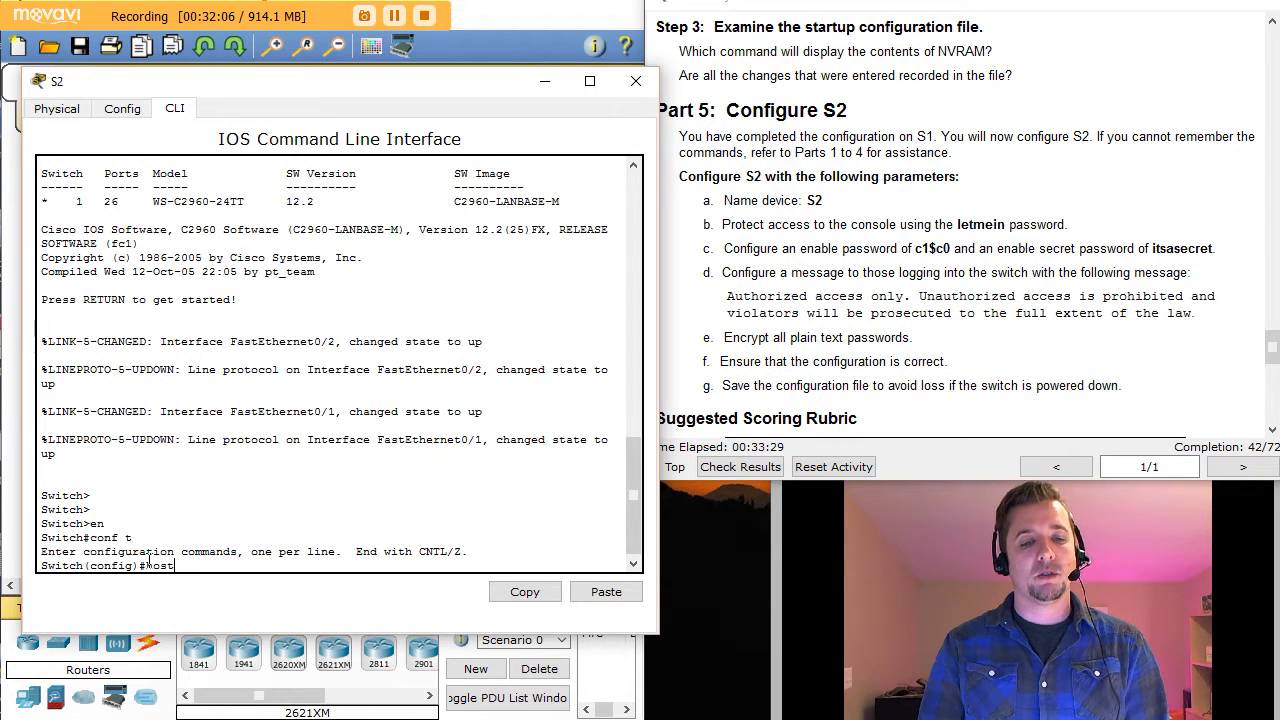
key(Tab)
text(S2)
key(Return)
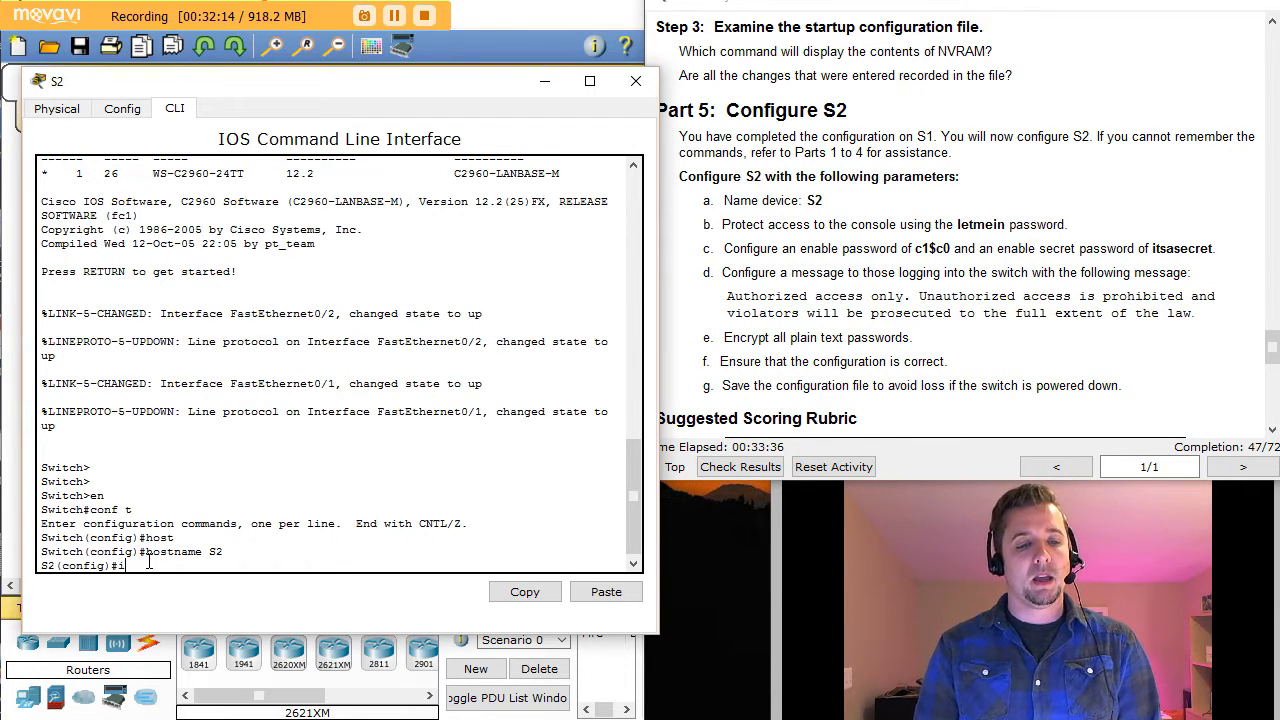
Step: On line console 0, set the console password, enable login, and exit the line
text(int)
key(BackSpace)
key(BackSpace)
key(BackSpace)
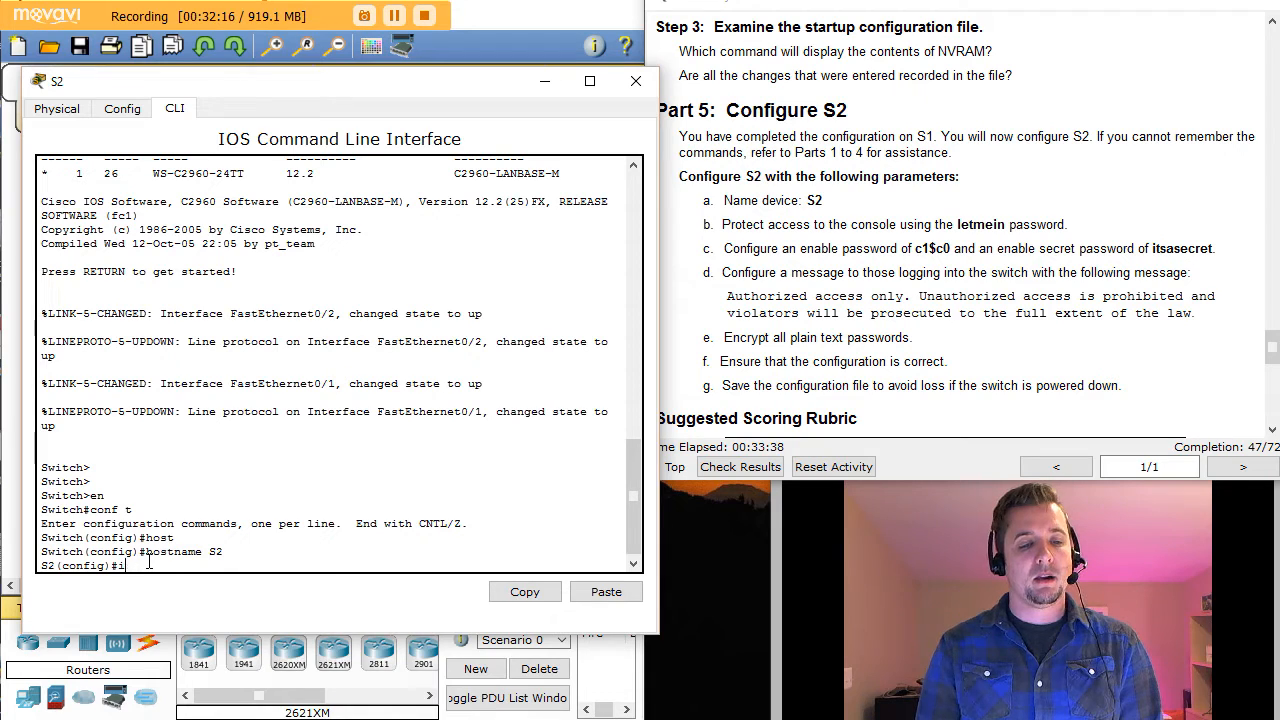
text(line con)
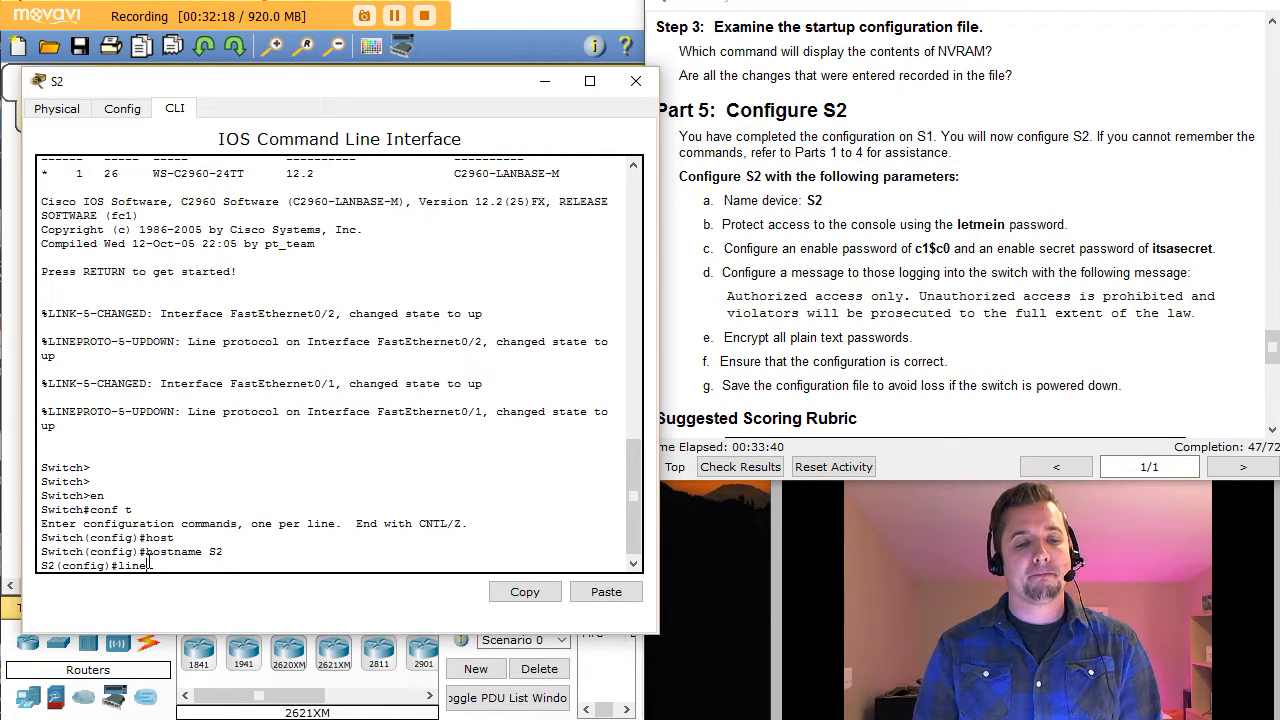
key(Tab)
text(0)
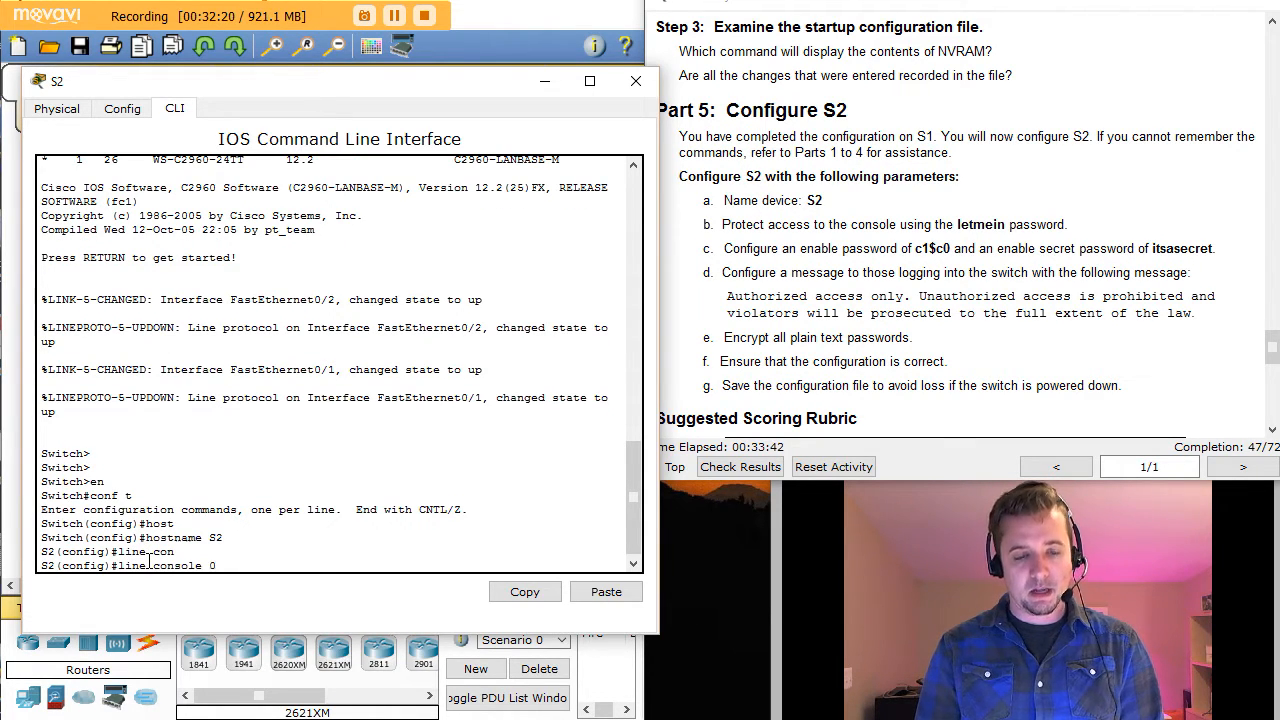
key(Return)
text(pass)
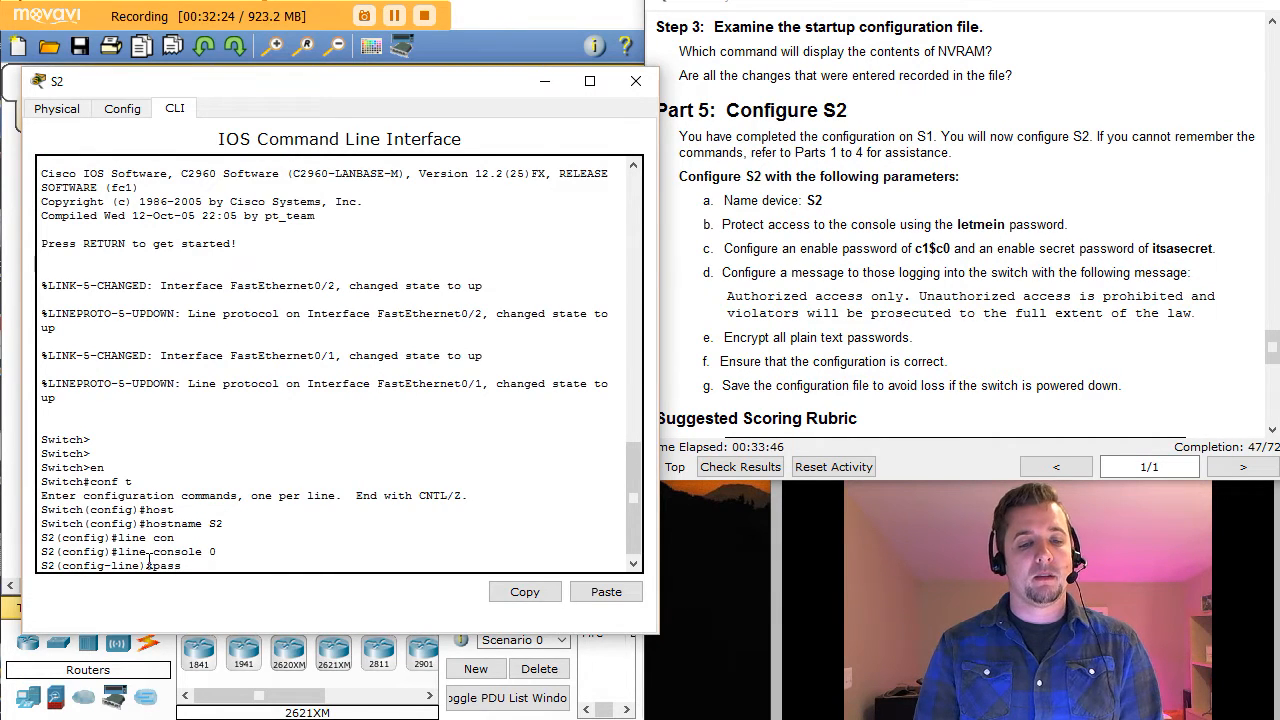
key(Tab)
text(l)
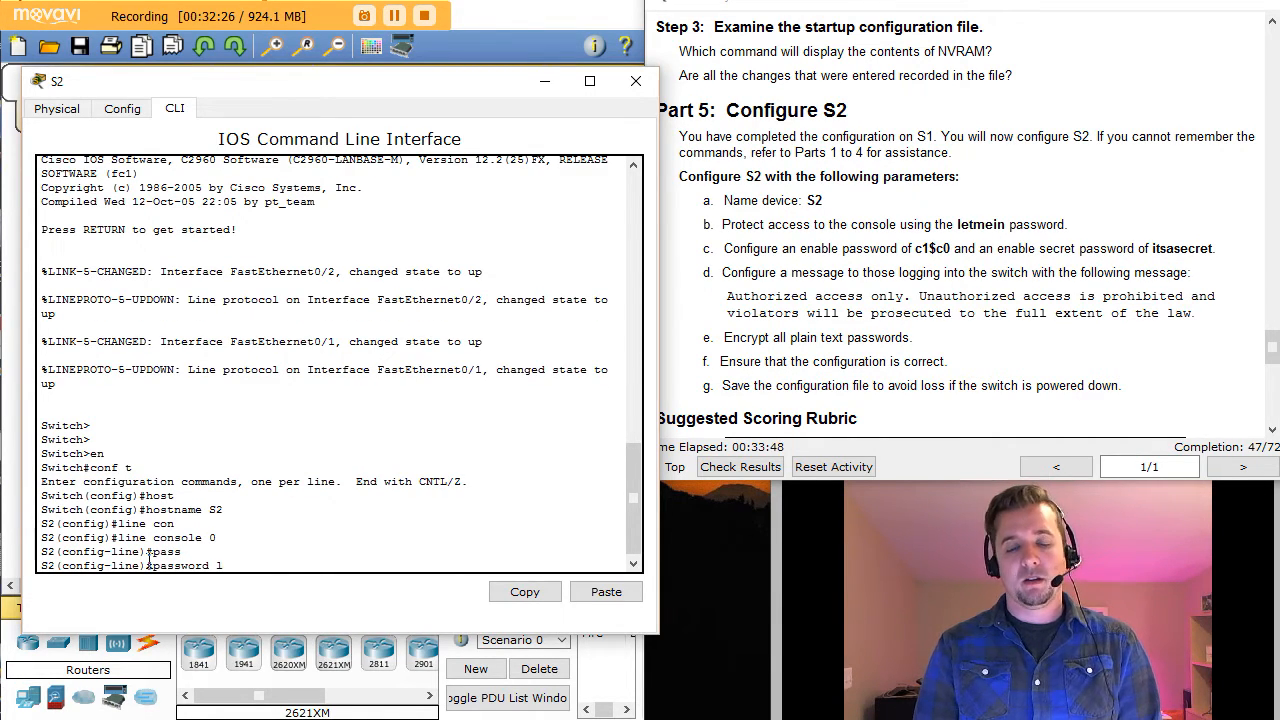
text(etmein)
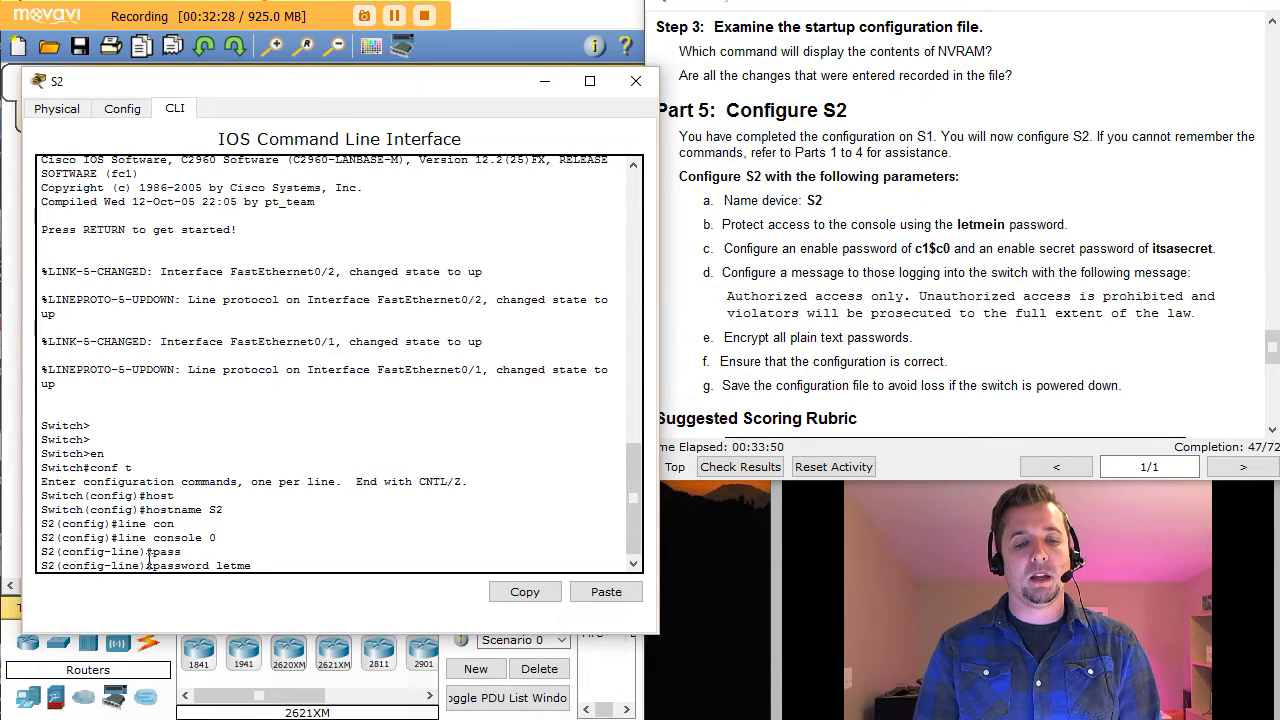
key(Return)
text(login)
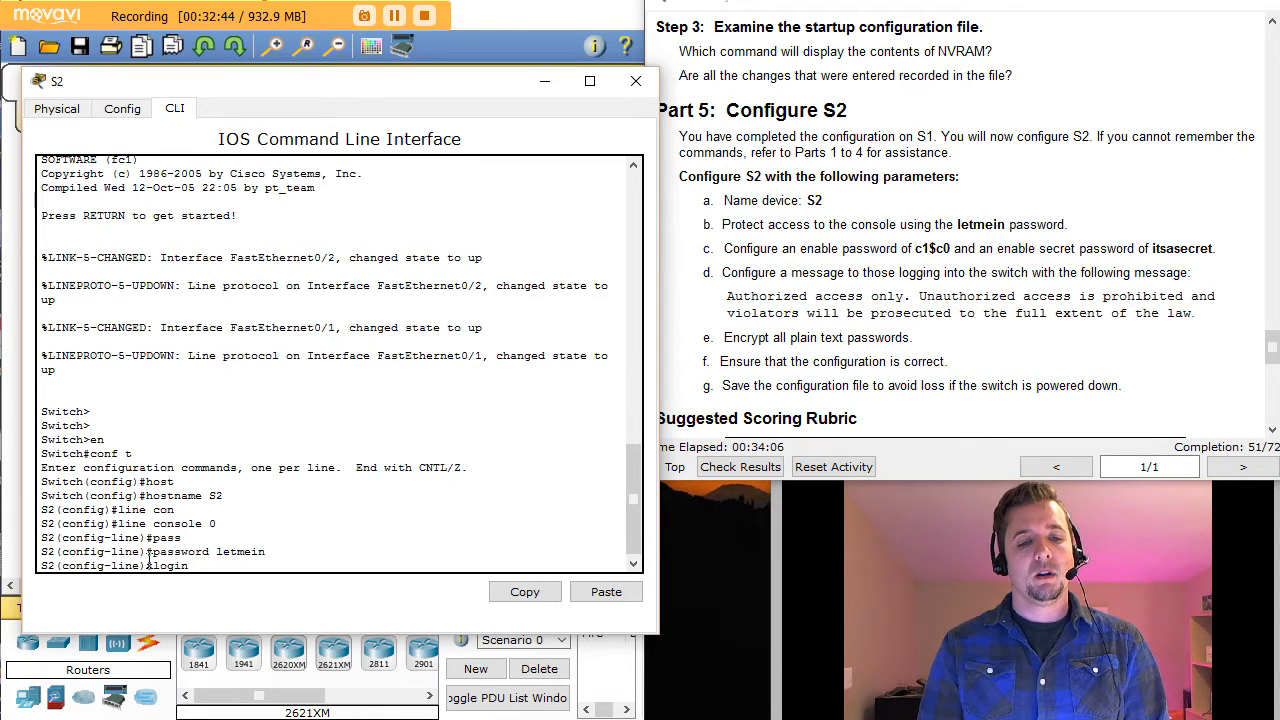
key(Return)
text(exit)
key(Return)
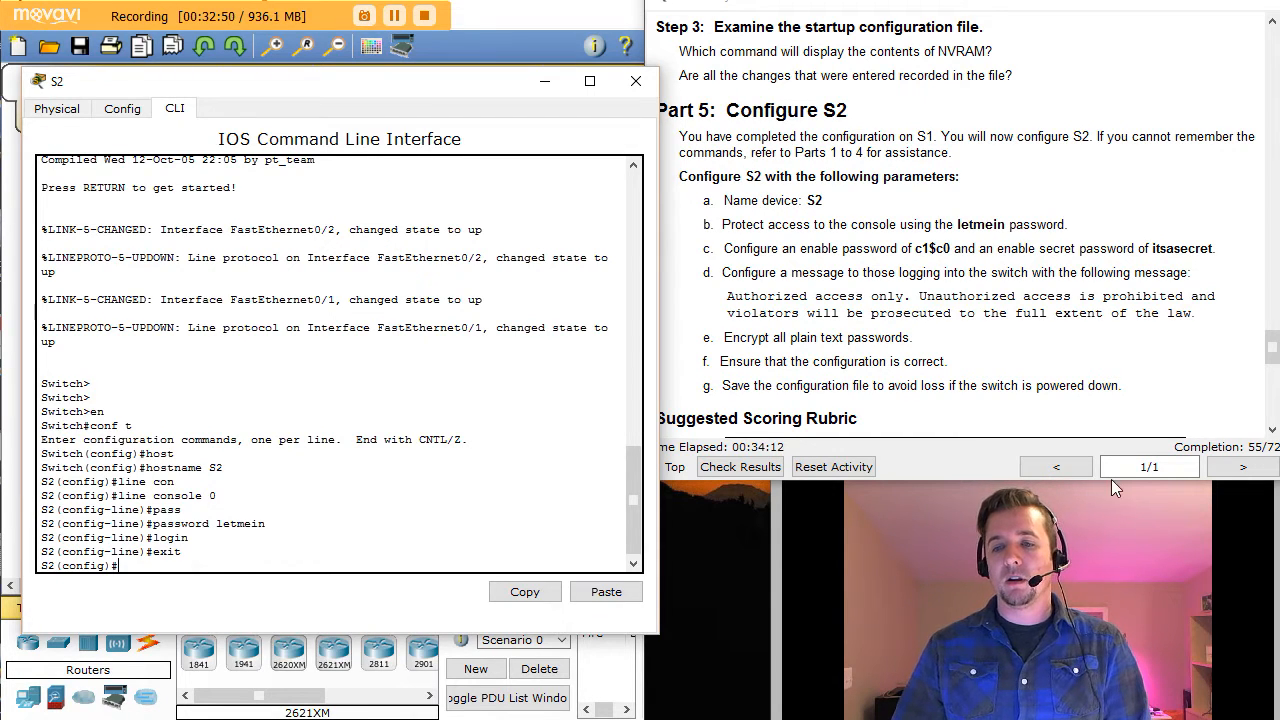
drag(724, 248, 1222, 246)
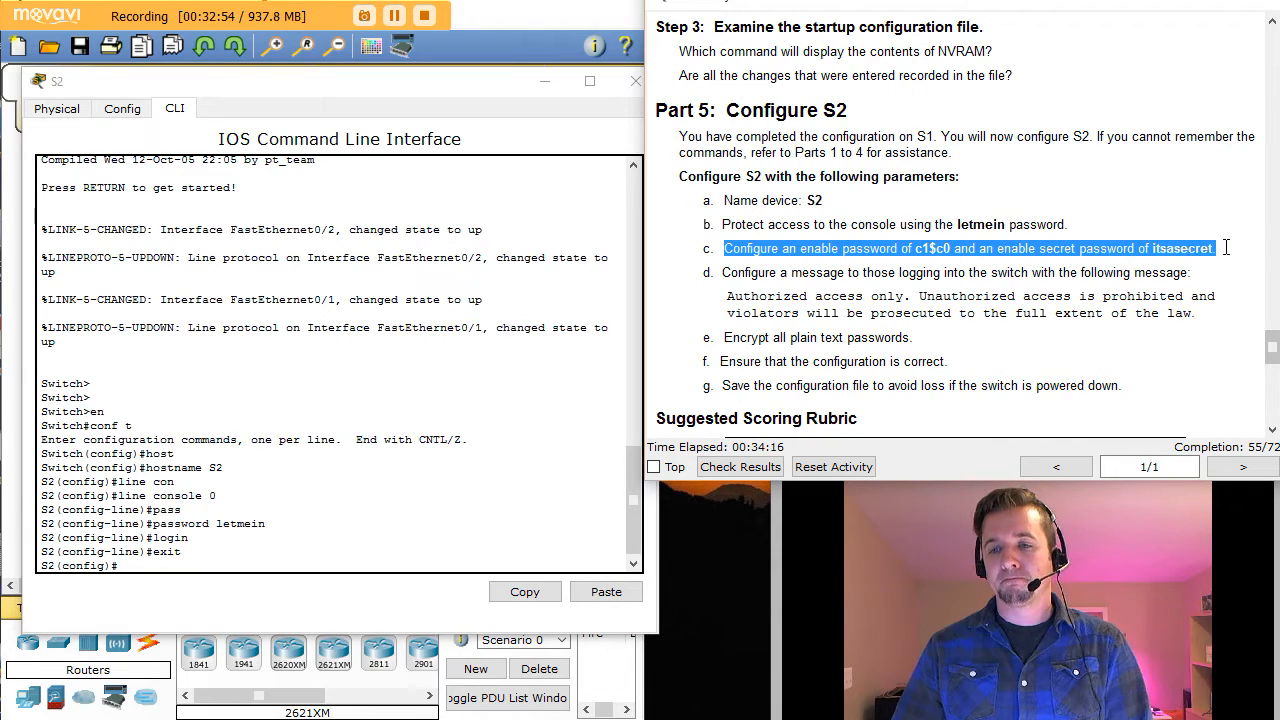
Step: Set S2's enable password in global configuration mode
click(175, 546)
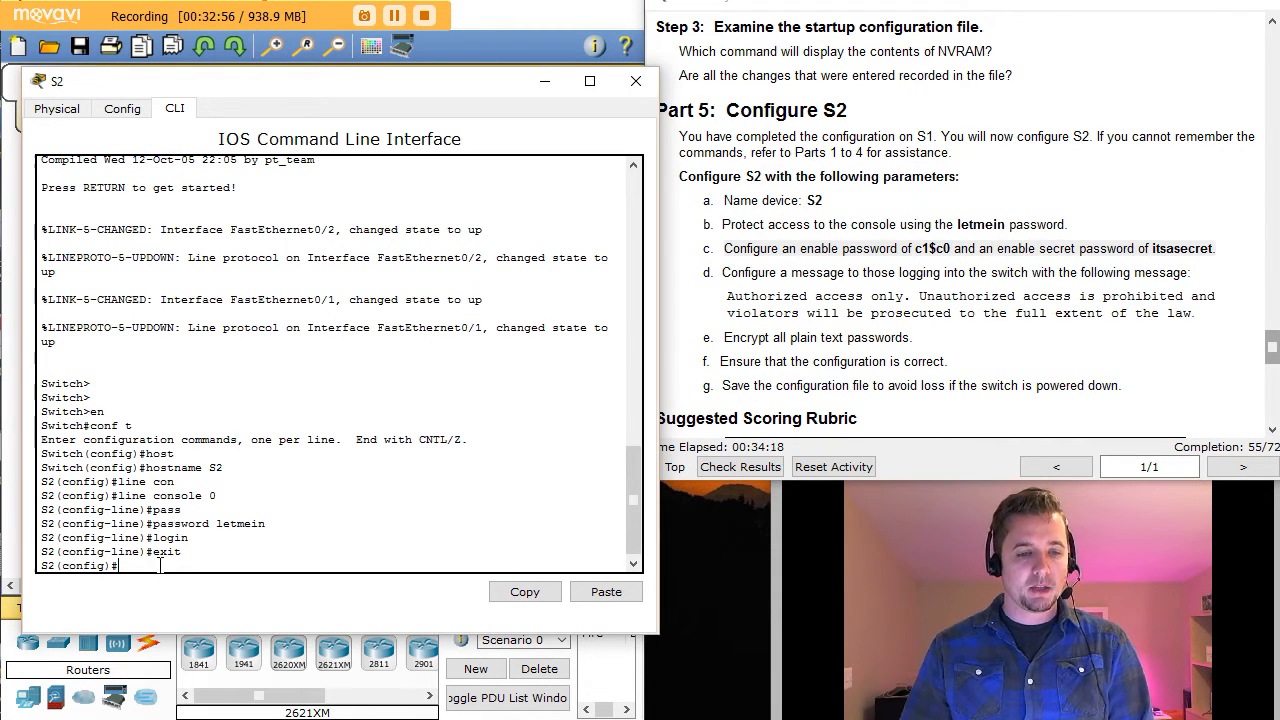
text(en)
key(Tab)
text(a)
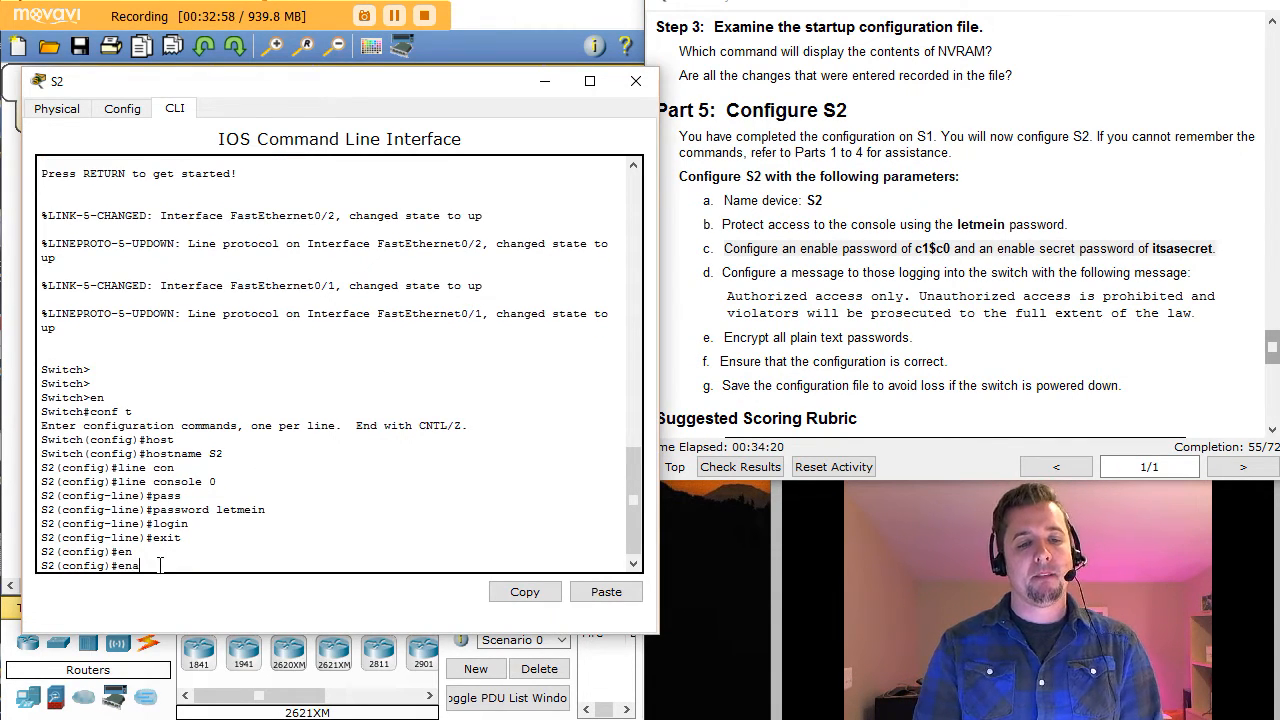
key(Tab)
text(pass)
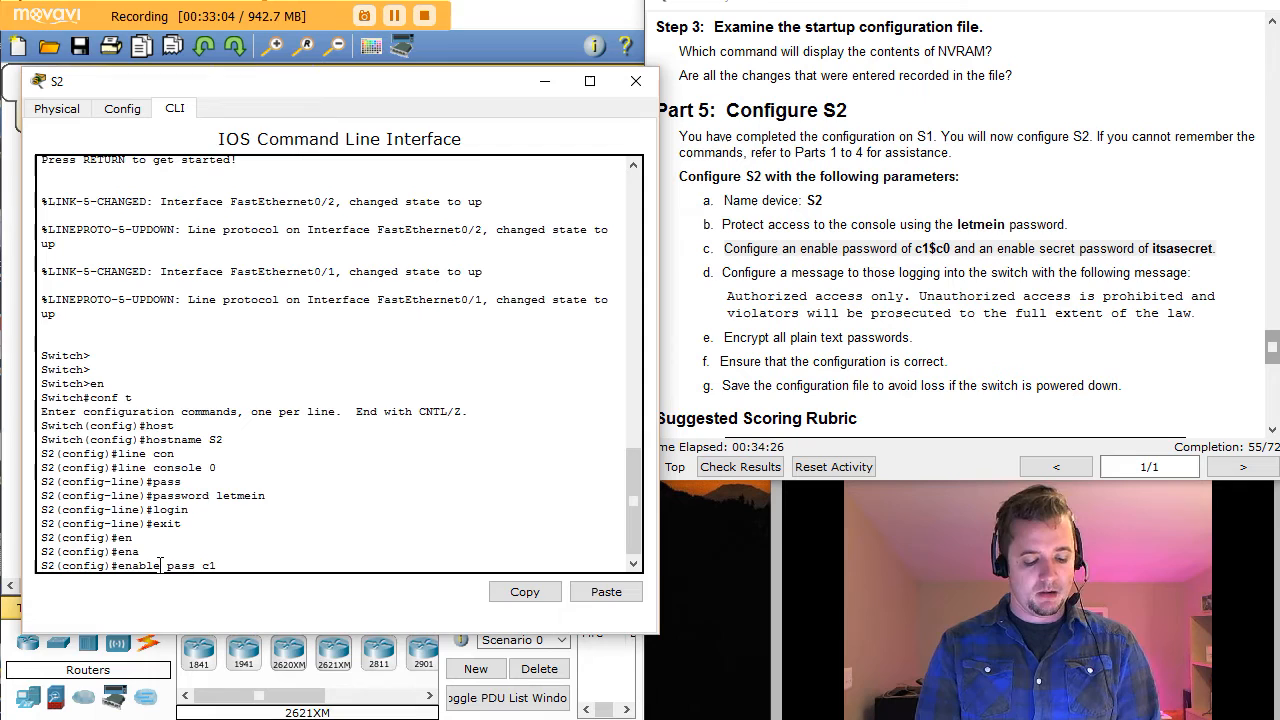
text(0)
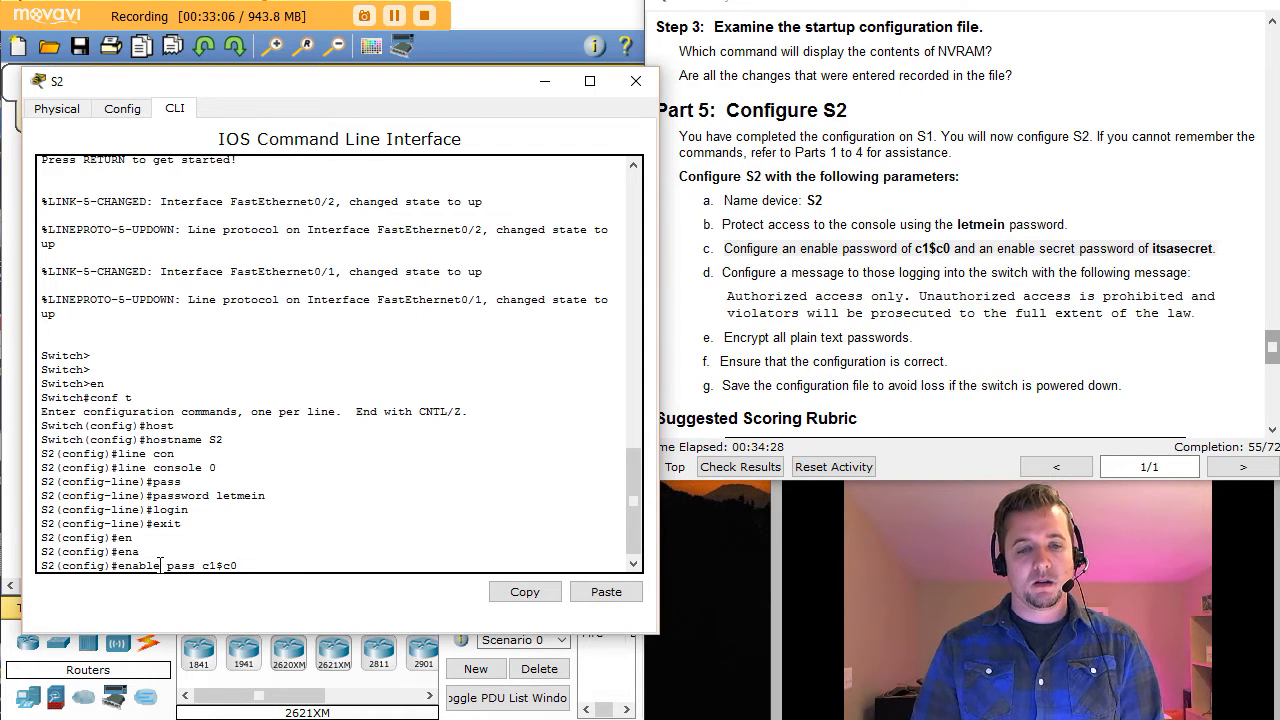
key(Return)
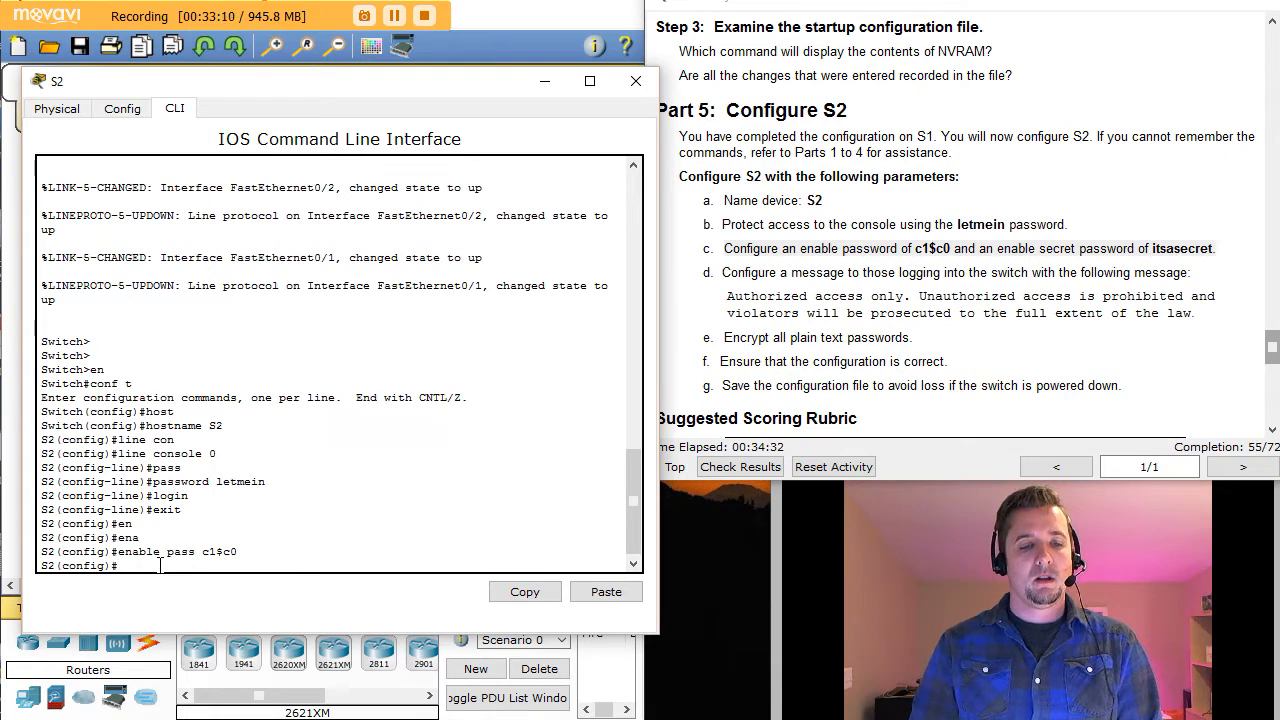
Step: Set S2's enable secret password by editing the recalled enable command
key(Up)
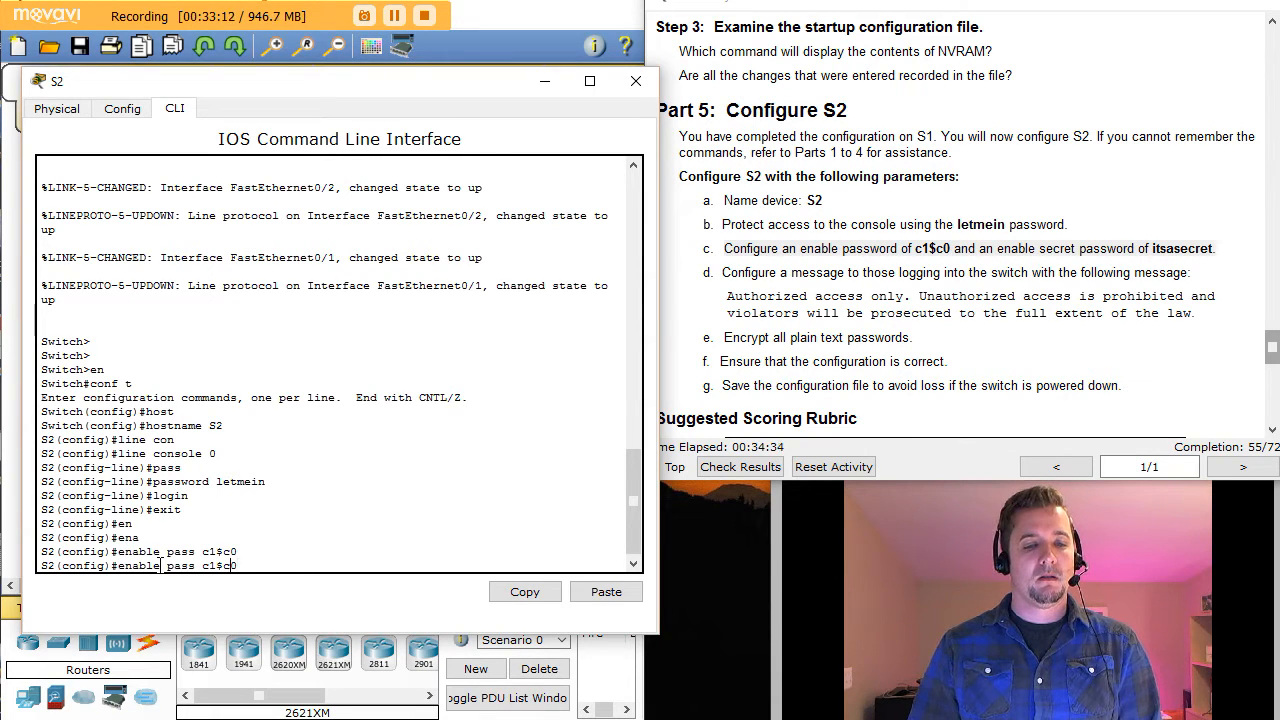
key(BackSpace)
key(BackSpace)
key(BackSpace)
key(BackSpace)
key(BackSpace)
key(BackSpace)
key(BackSpace)
key(BackSpace)
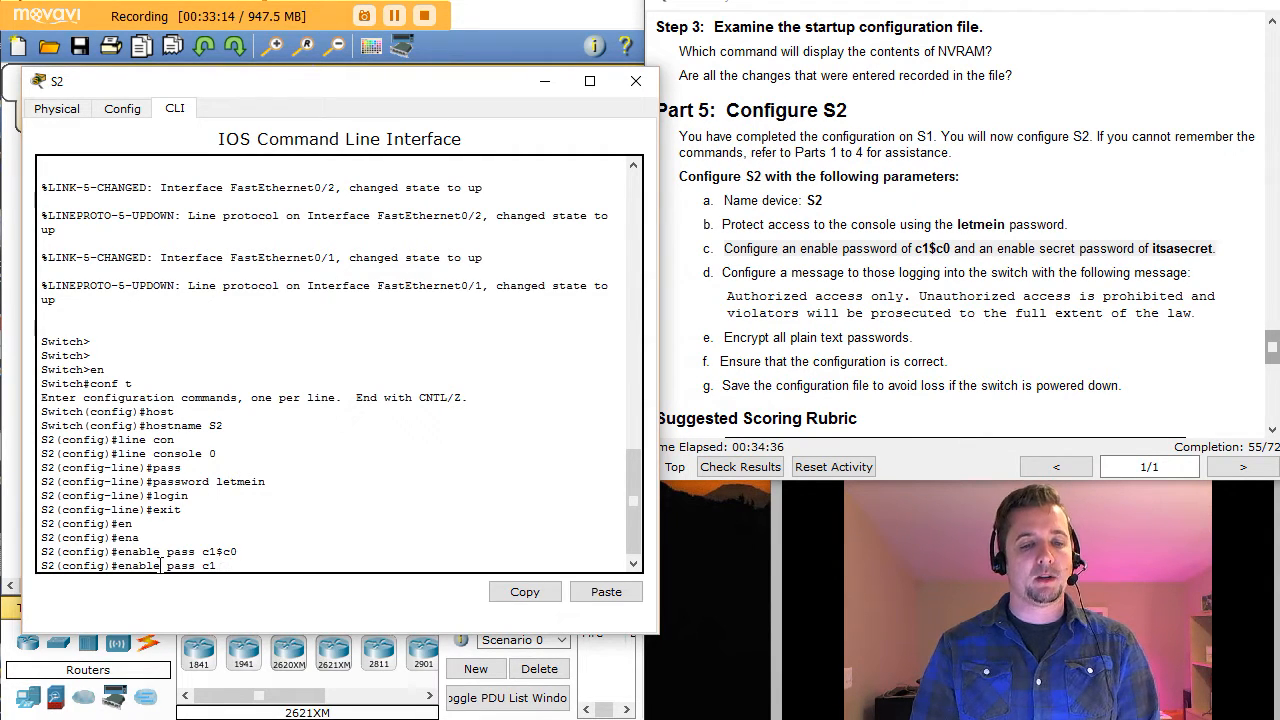
key(BackSpace)
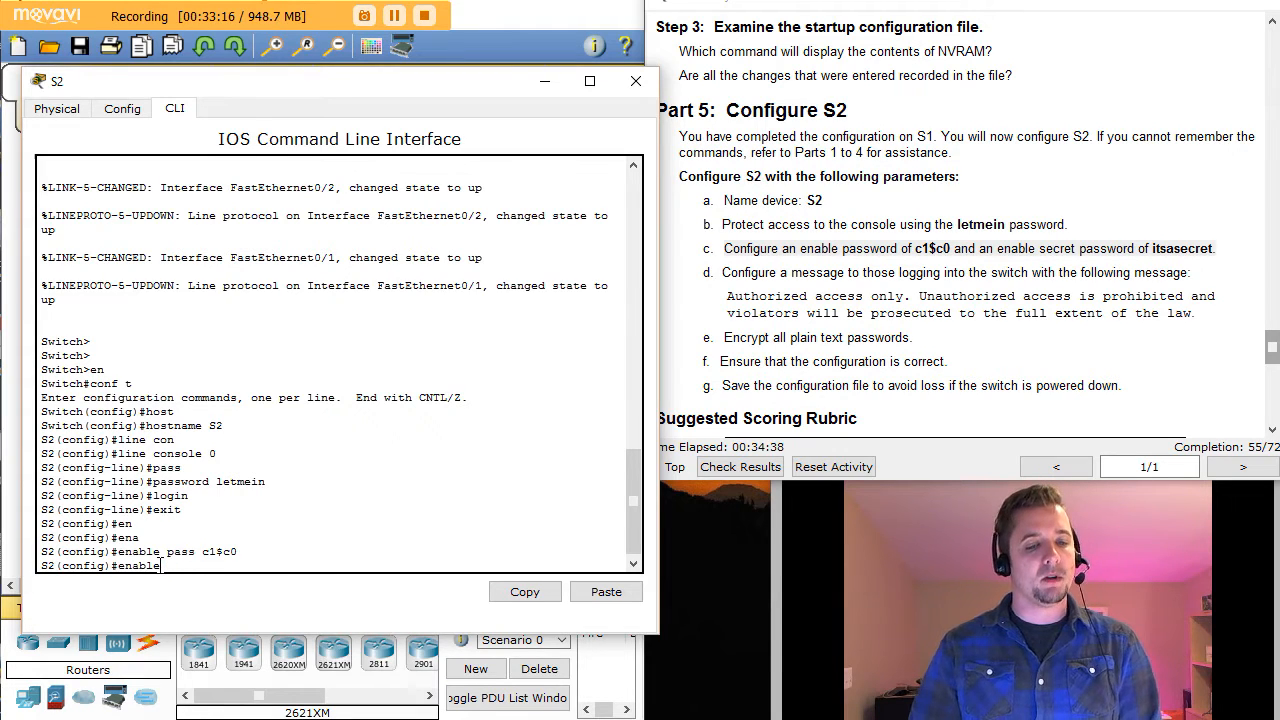
text(secr)
key(Tab)
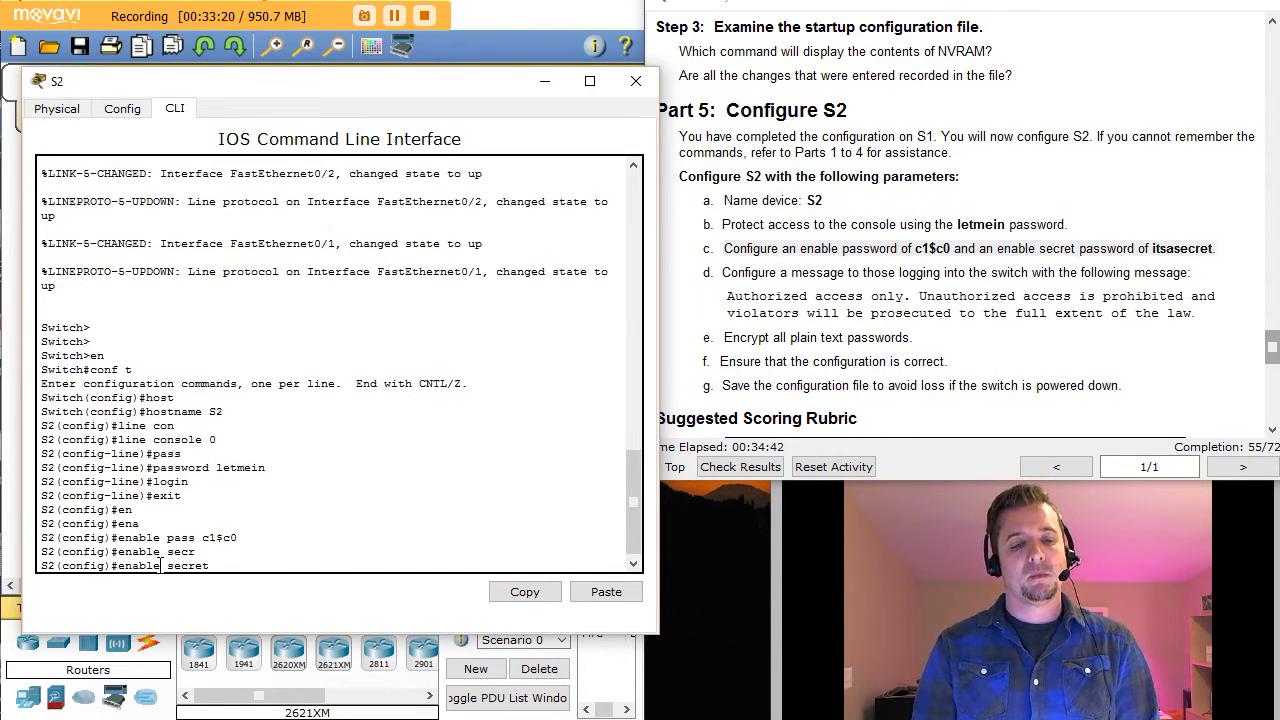
text(iss)
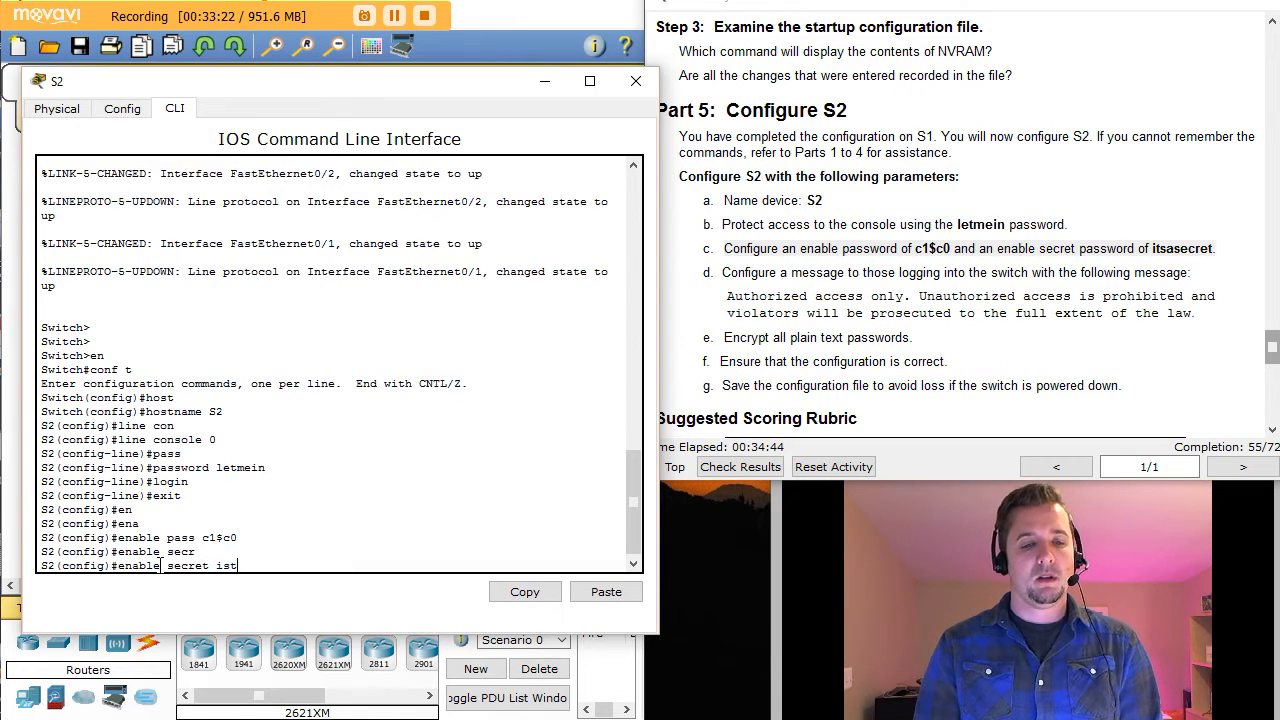
key(BackSpace)
key(BackSpace)
text(ts)
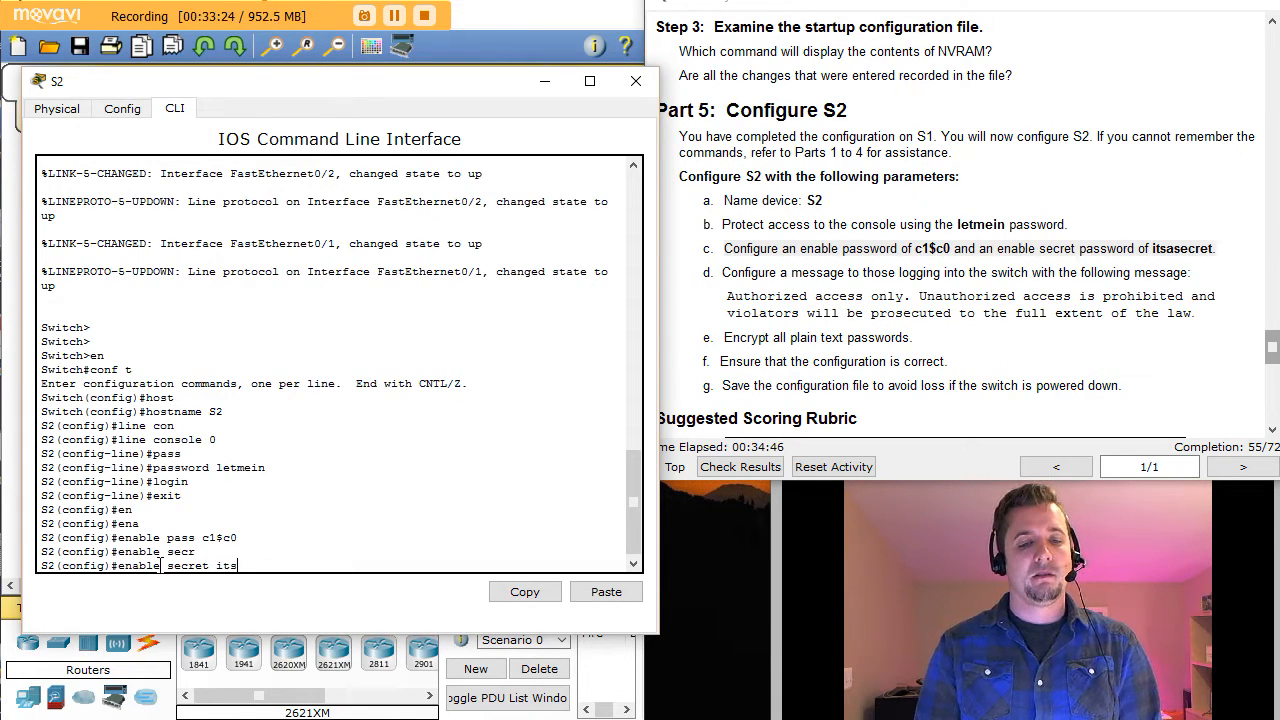
text(asec)
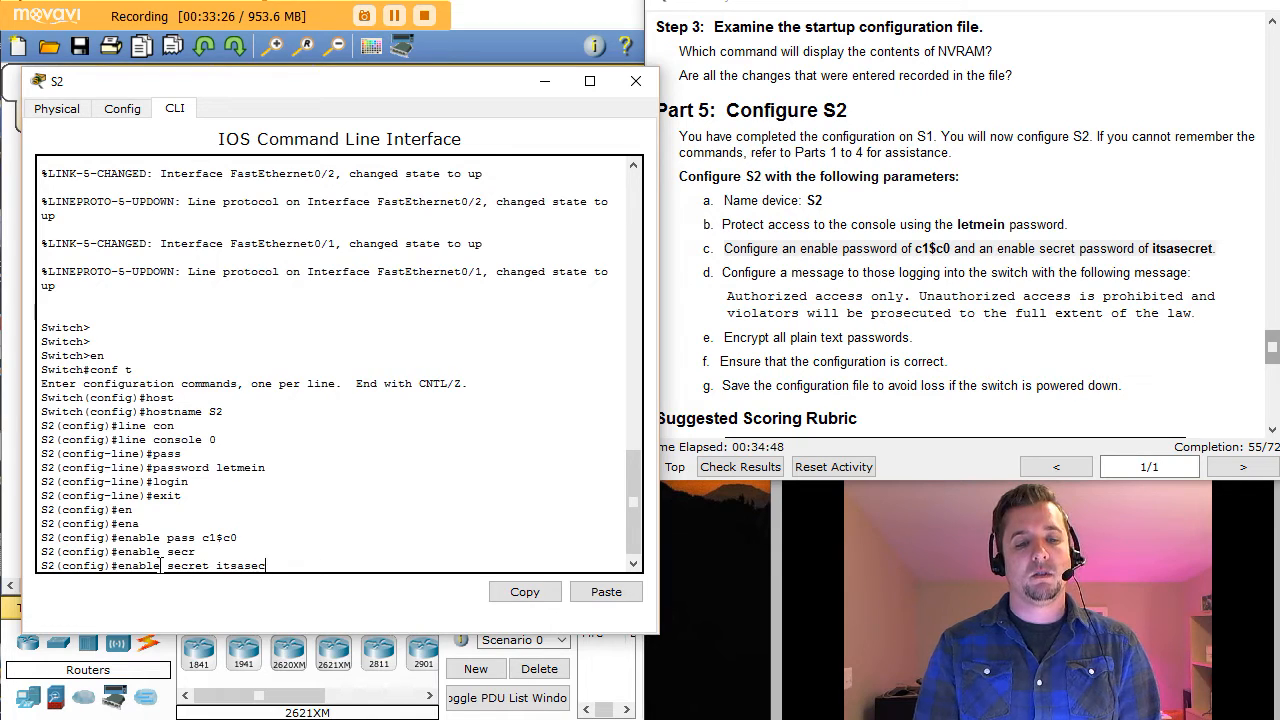
text(ret)
key(Return)
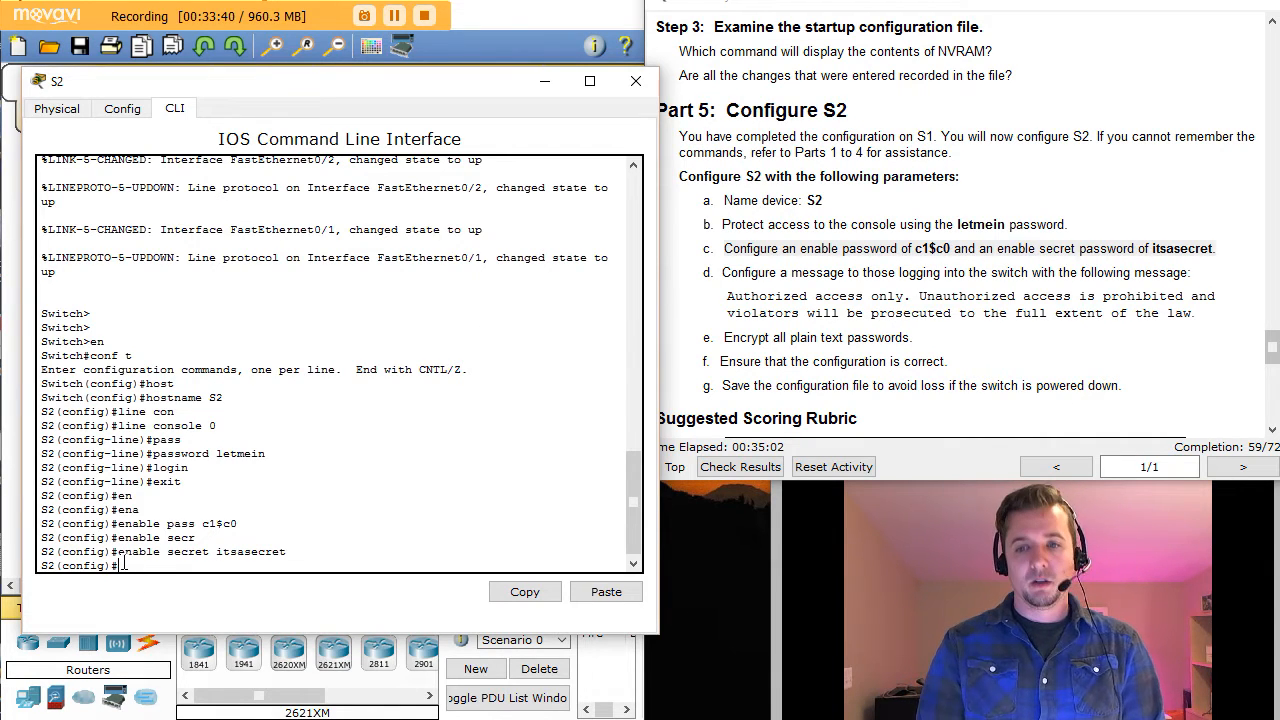
Step: List the banner command's options with ? and note the motd option
text(senn)
key(Tab)
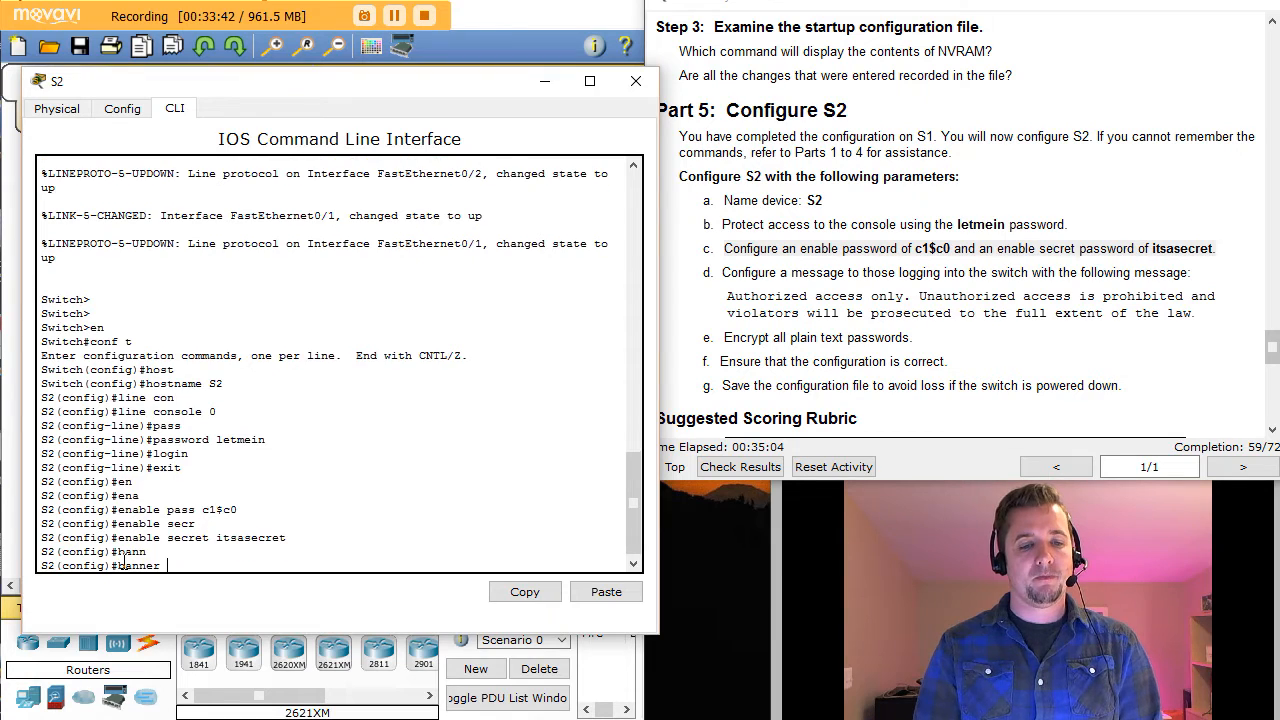
text(?)
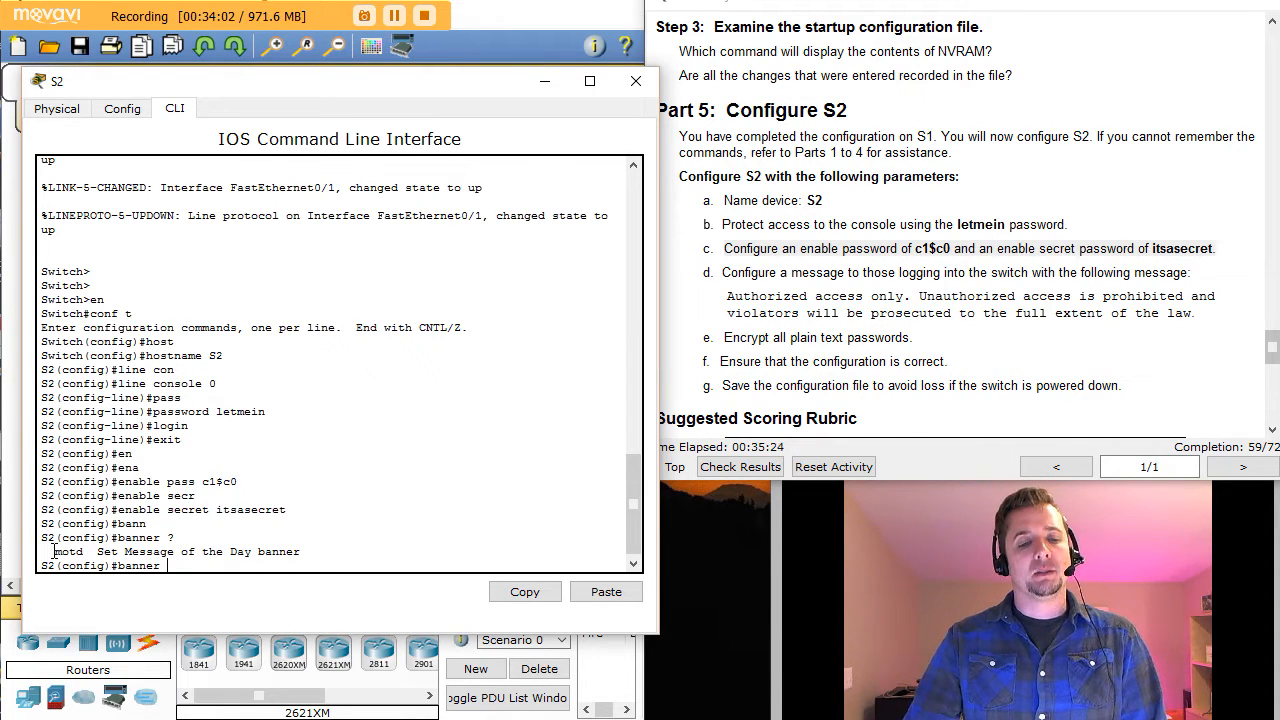
drag(54, 551, 147, 551)
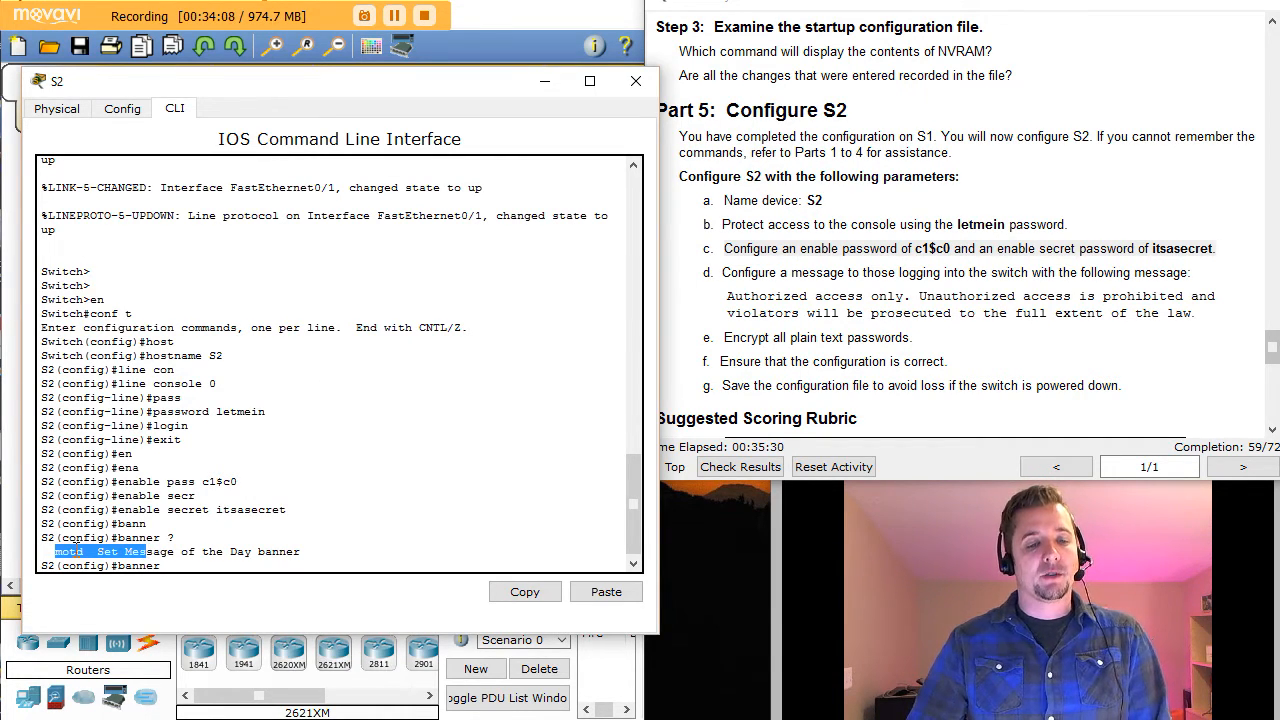
click(147, 552)
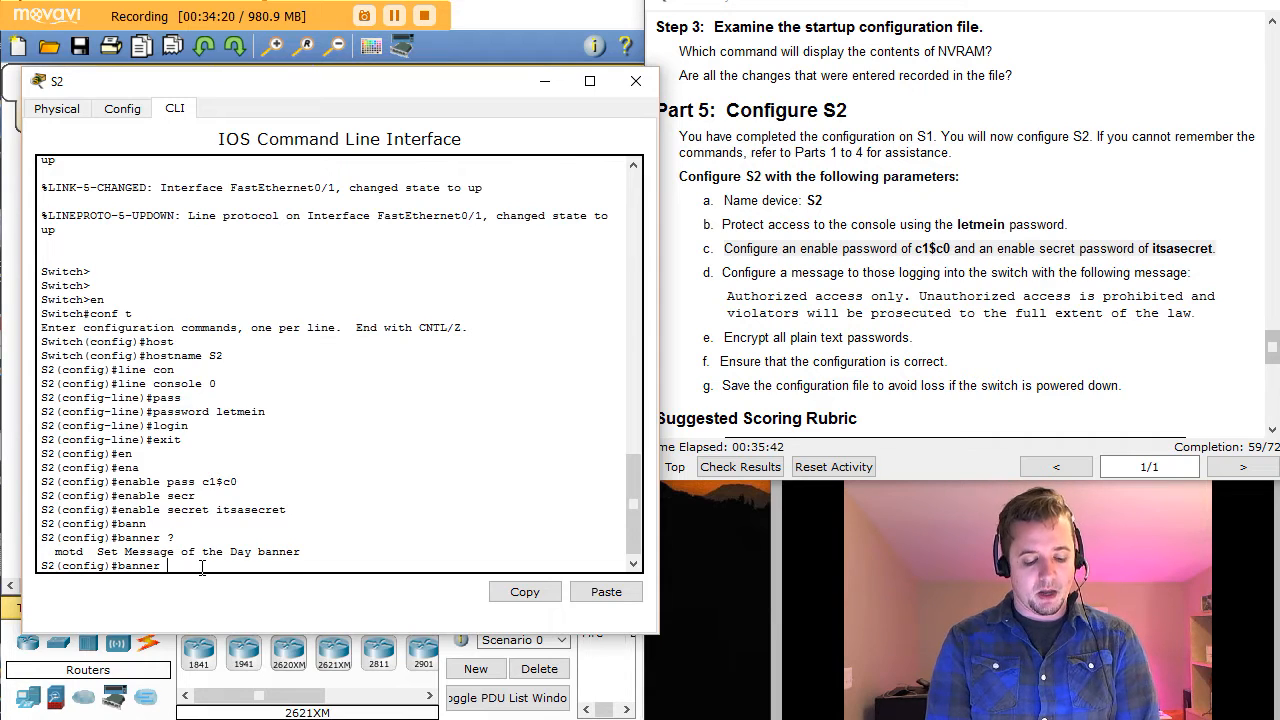
text(#)
key(Return)
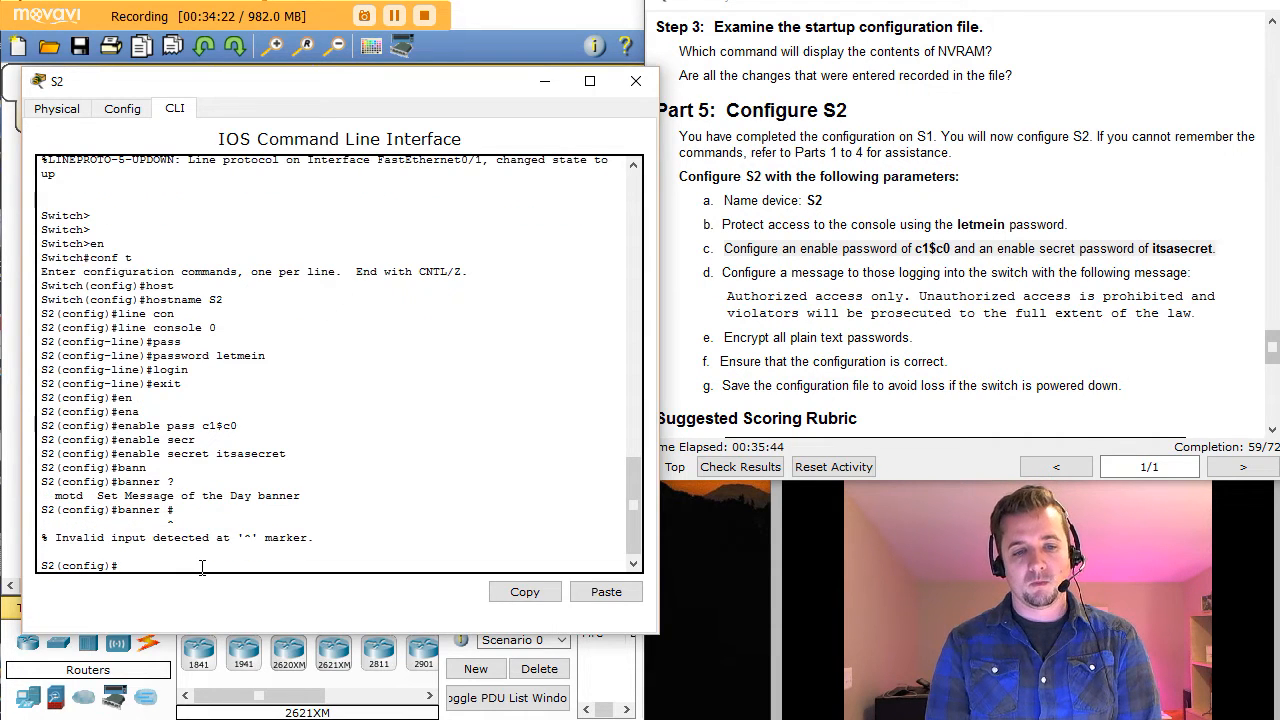
Step: Enter banner motd # warning that unauthorized access is prohibited and violators will be prosecuted
text(ban)
key(Tab)
text(mo)
key(Tab)
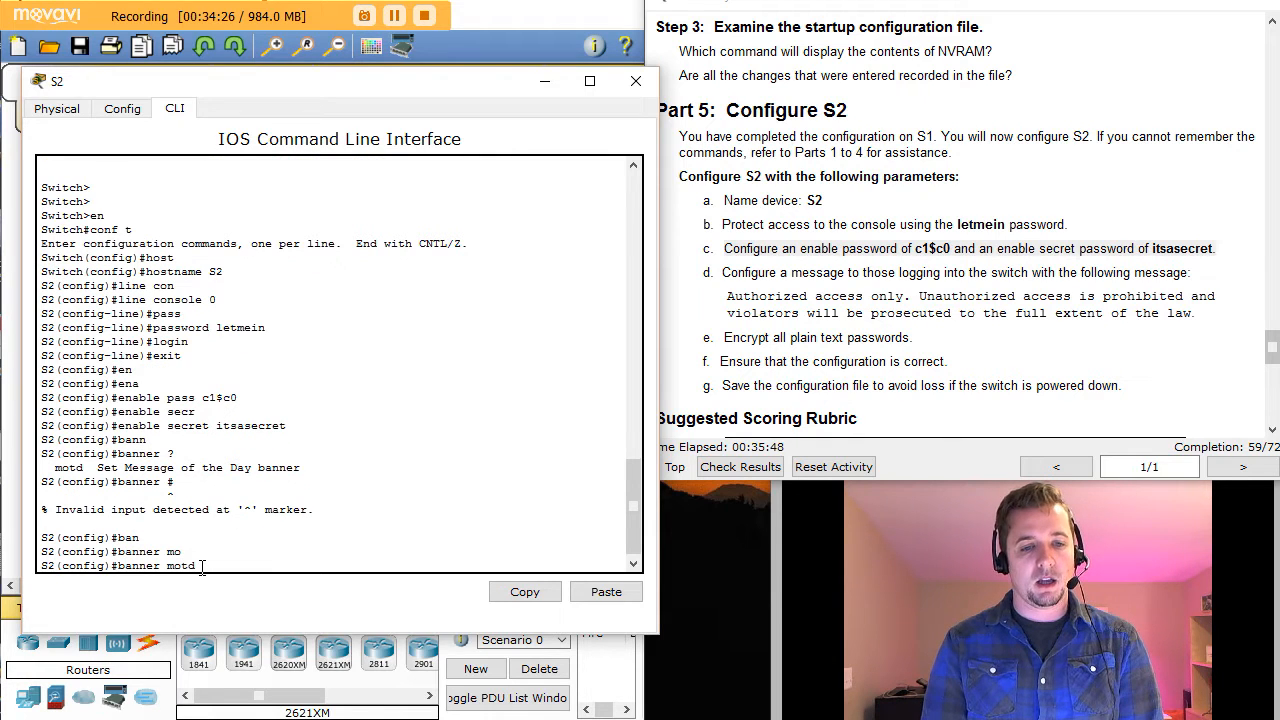
text(#)
key(Return)
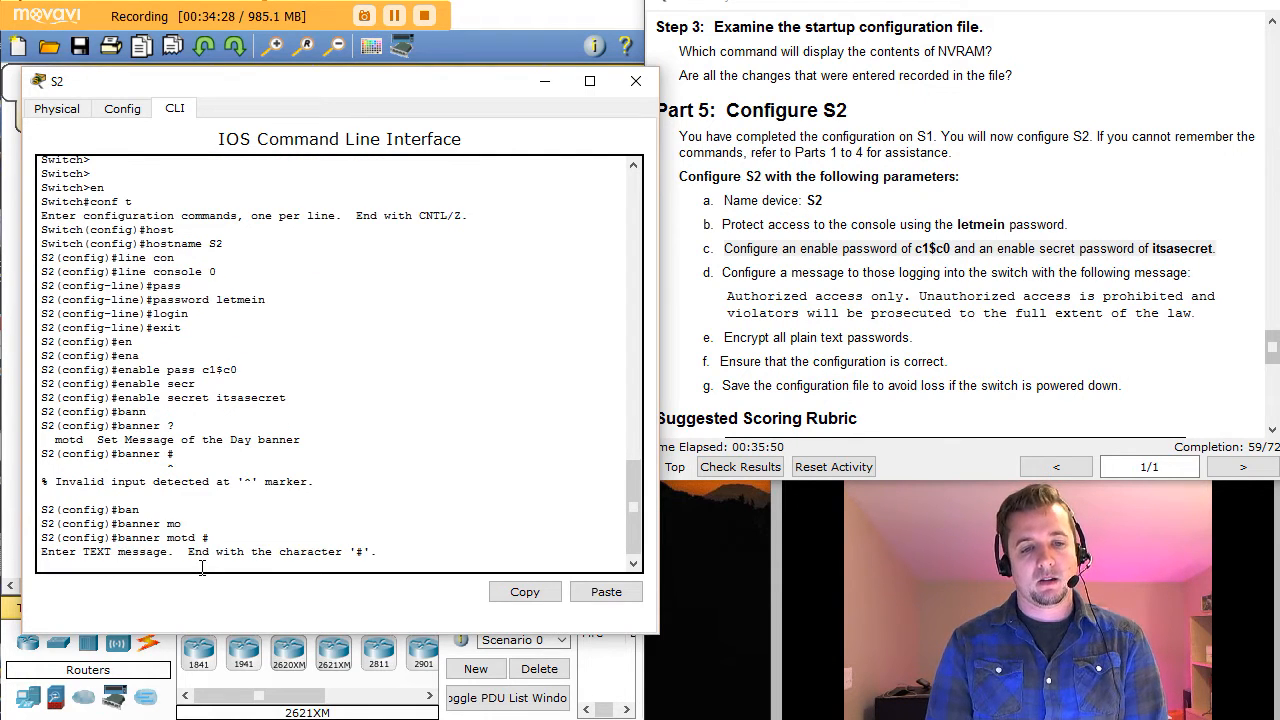
text(Autho)
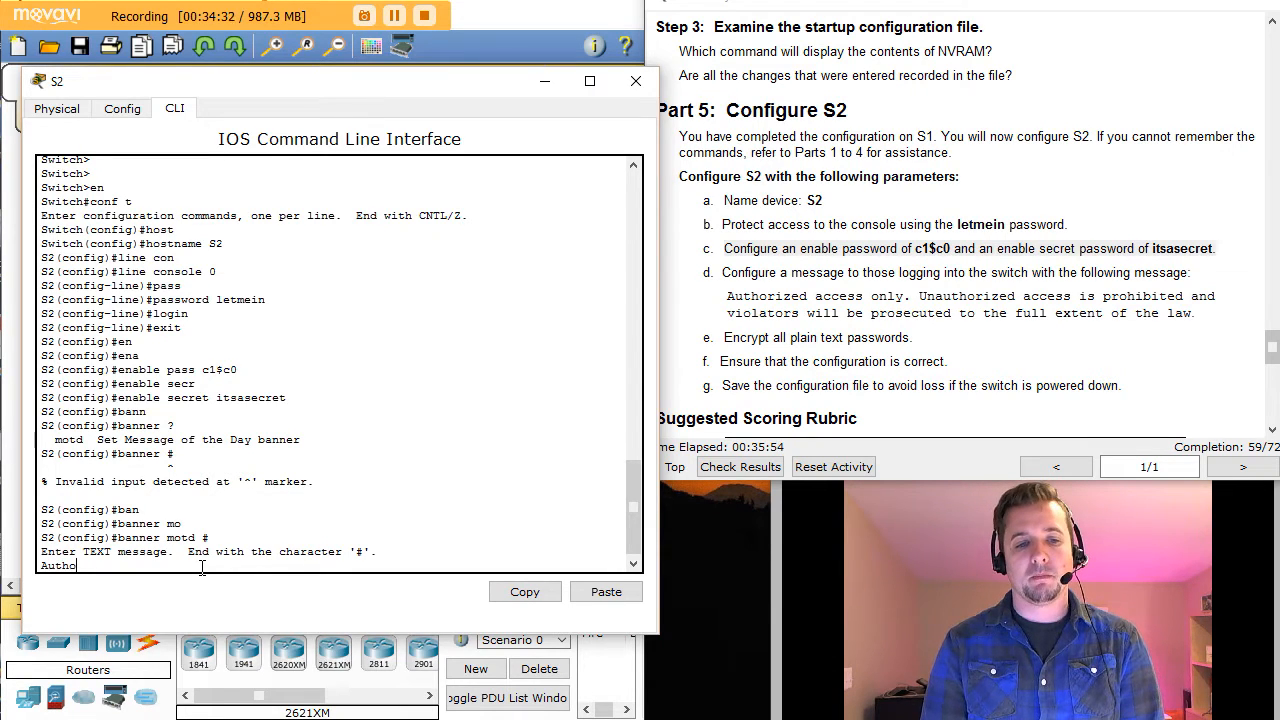
text(rized ac)
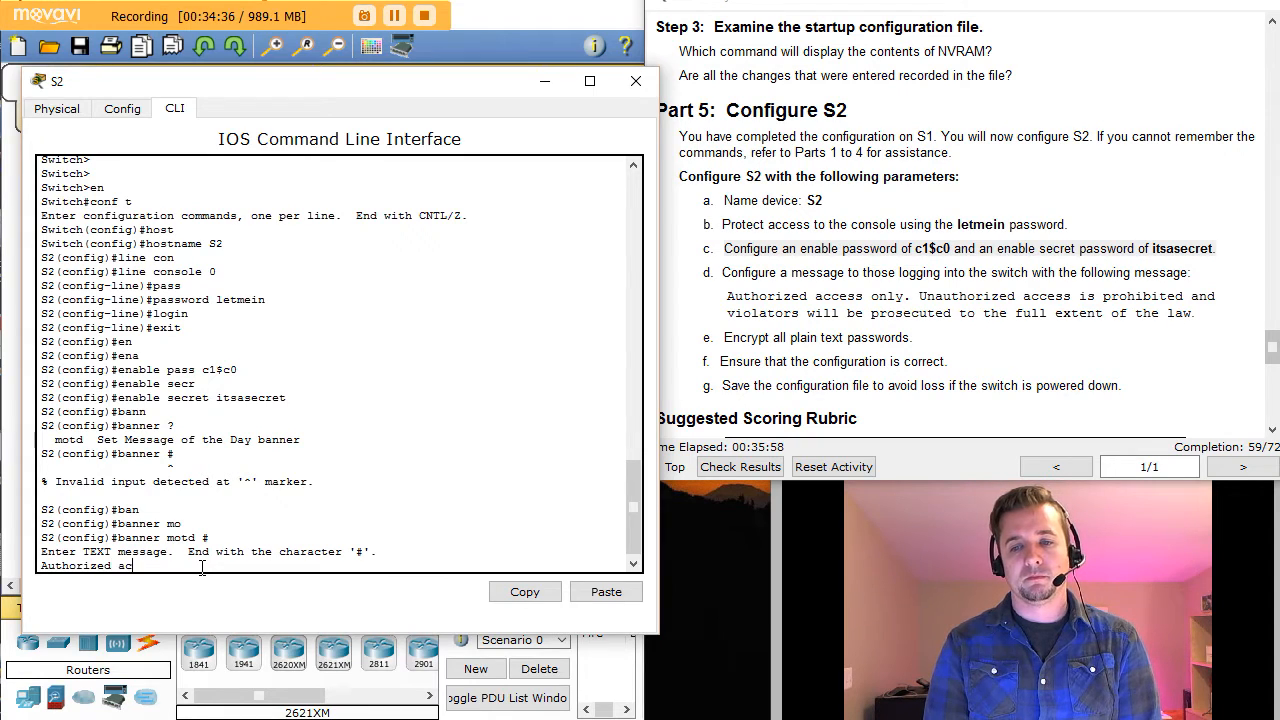
text(cess only)
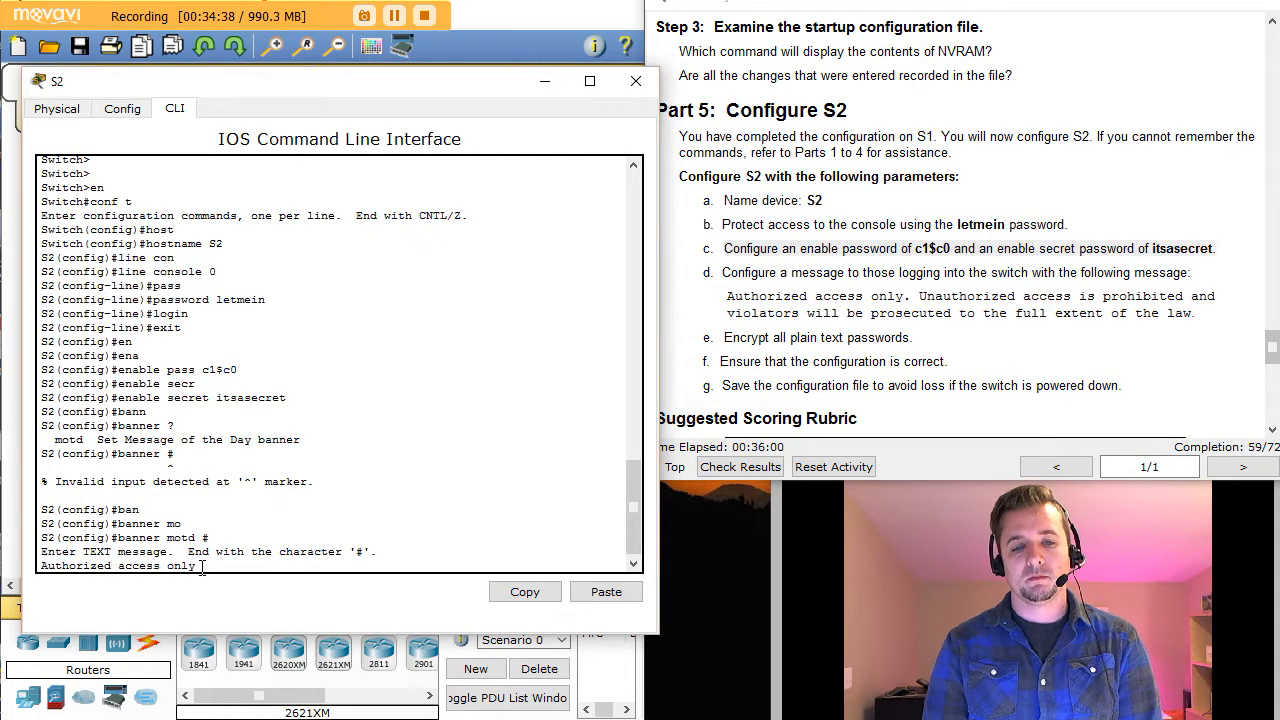
text(. Un)
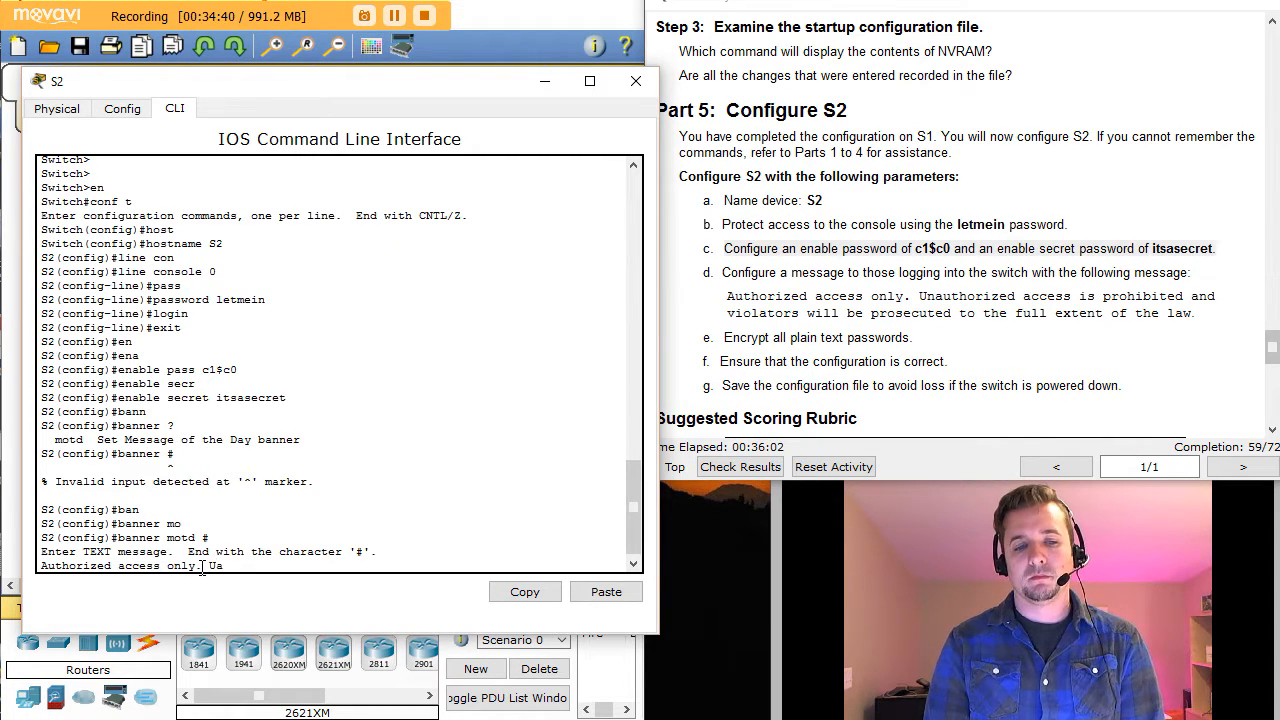
text(au)
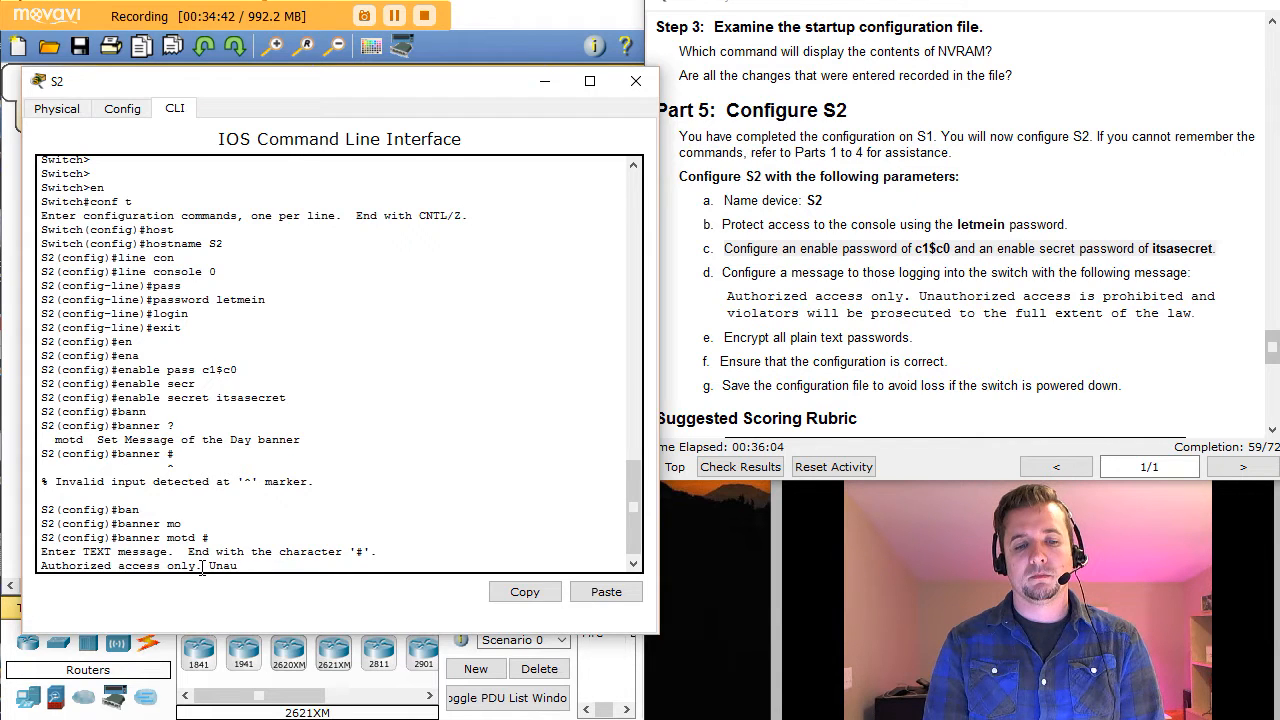
text(thorized acc)
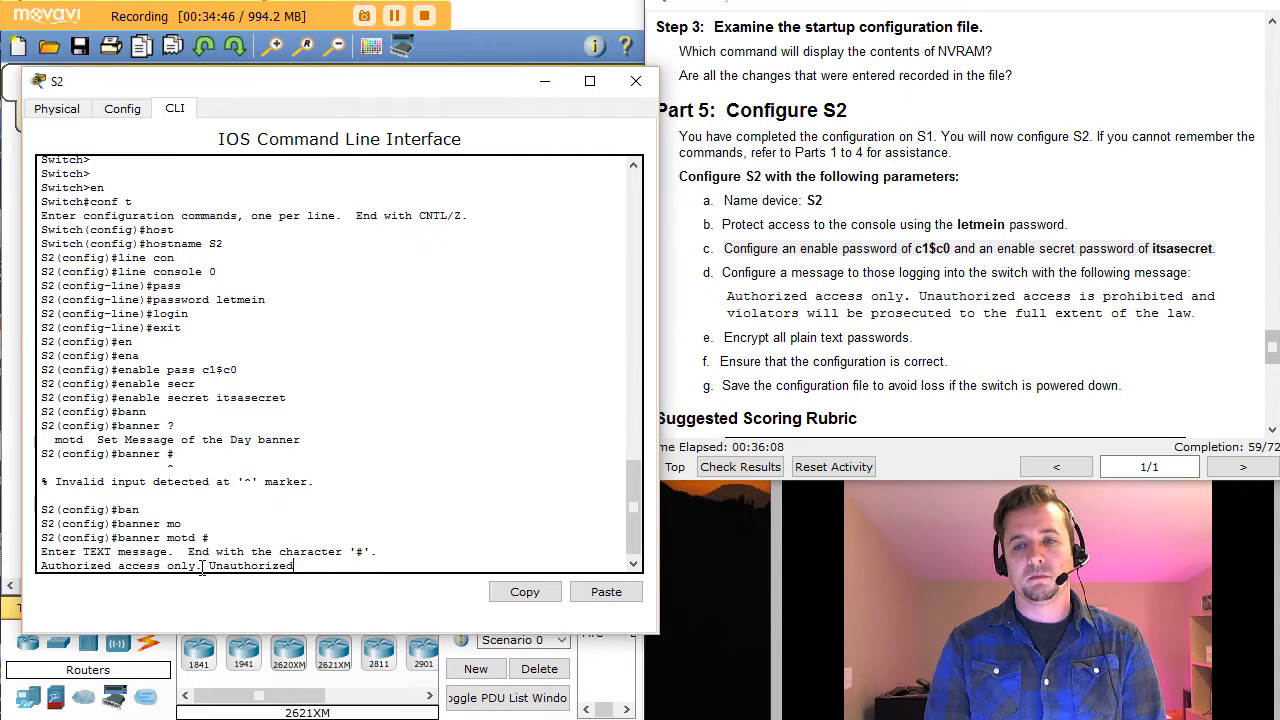
text(ess)
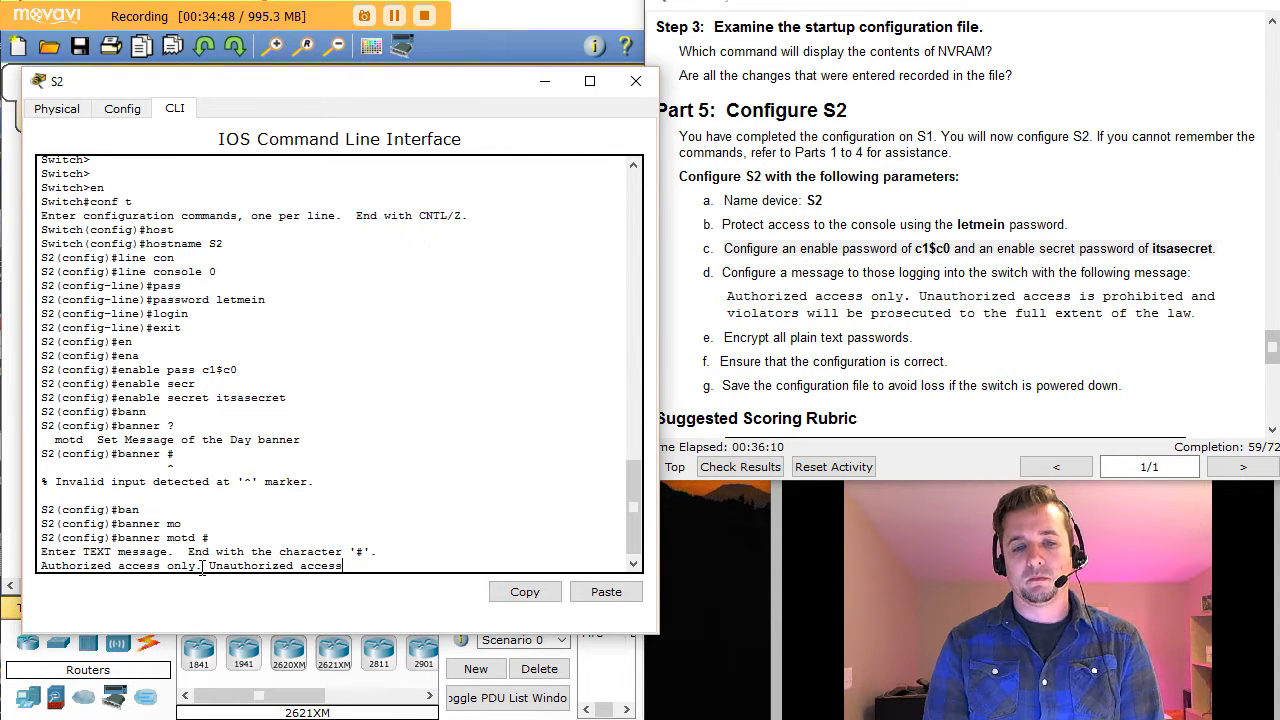
text( is pro)
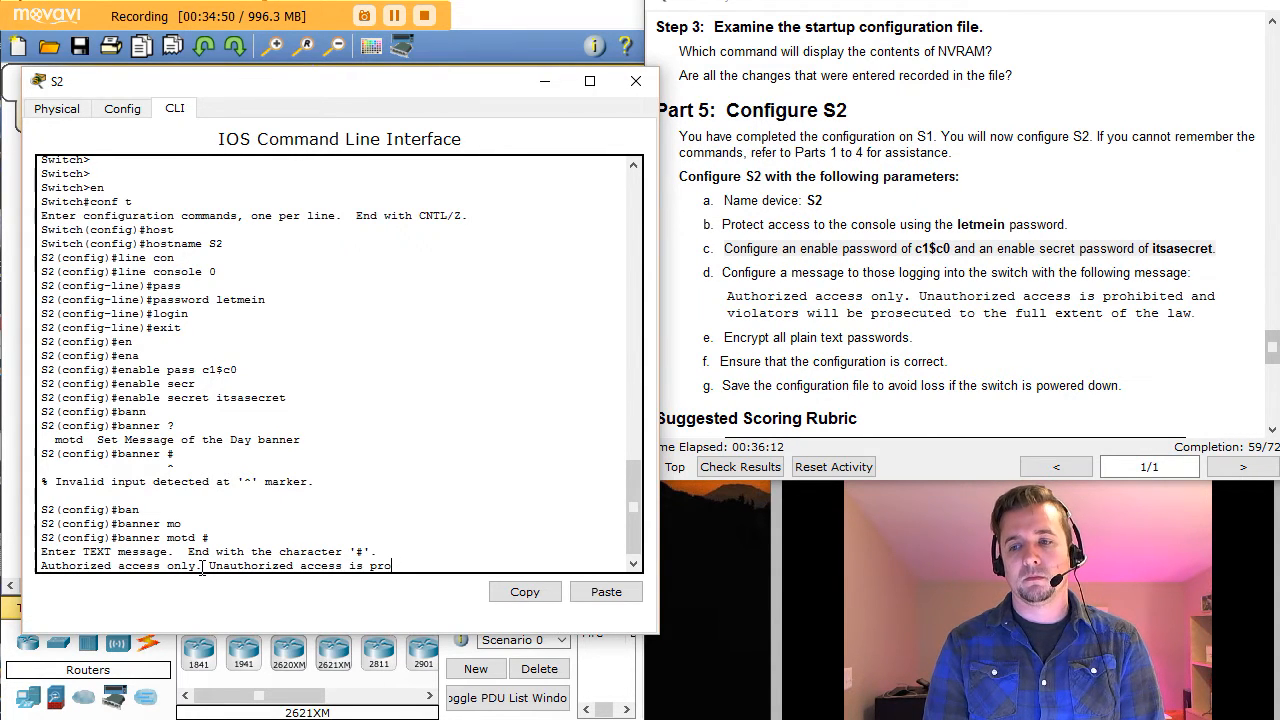
text(hibited)
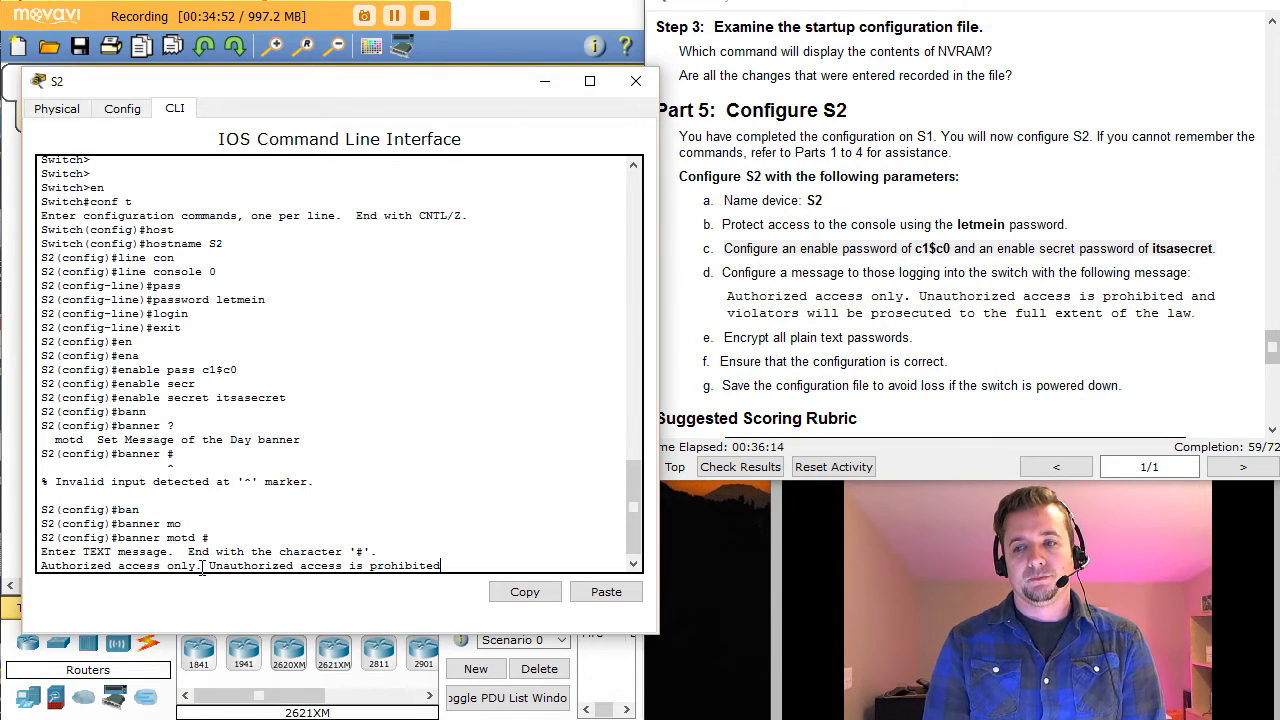
text( and v)
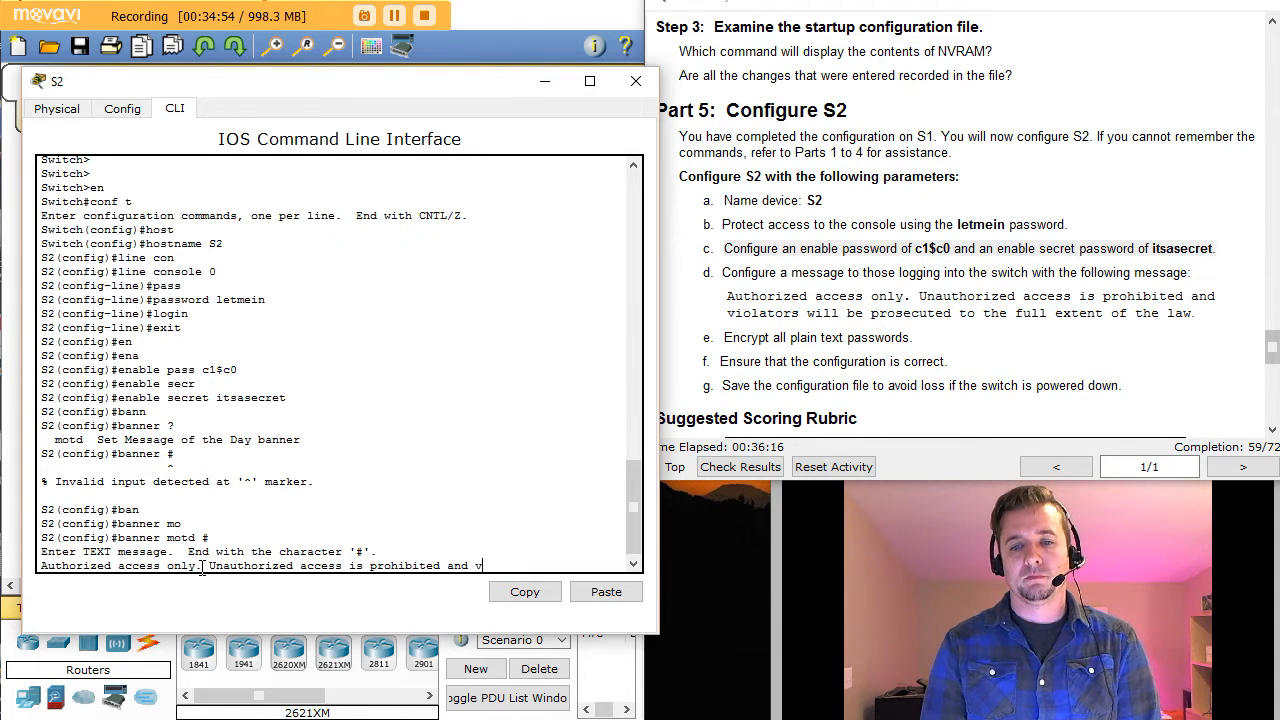
text(iclat)
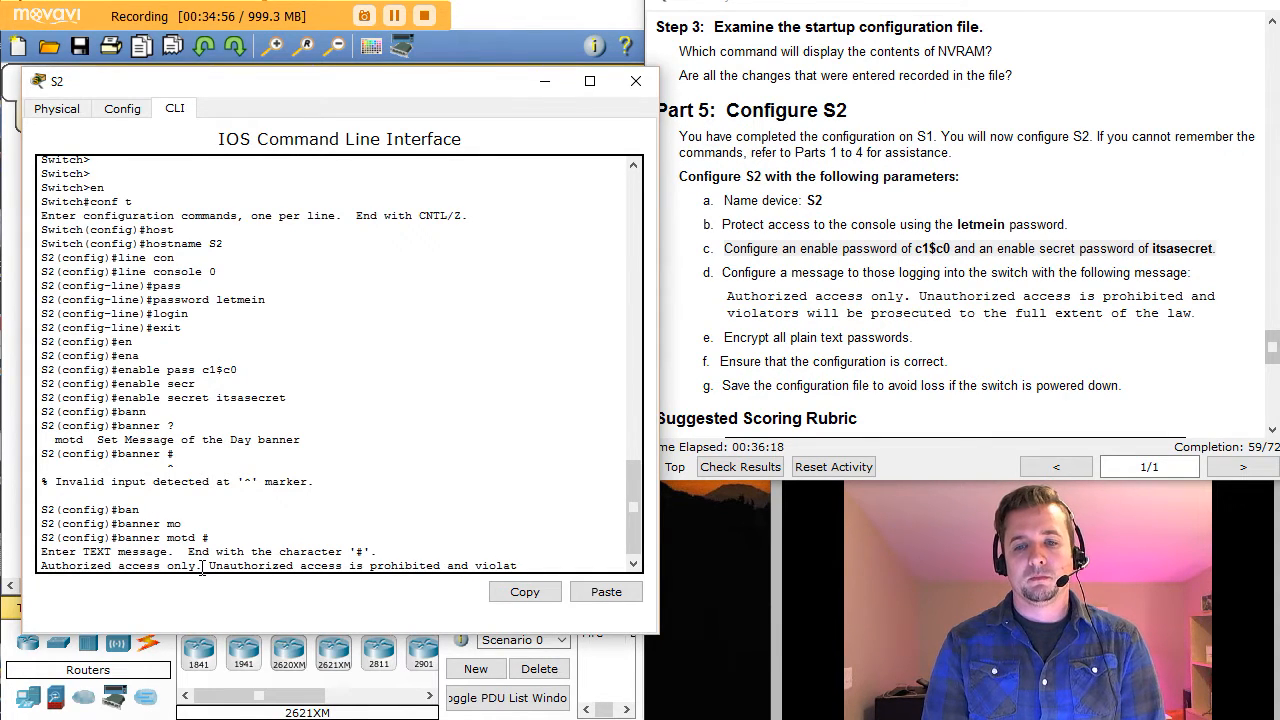
text(ors will)
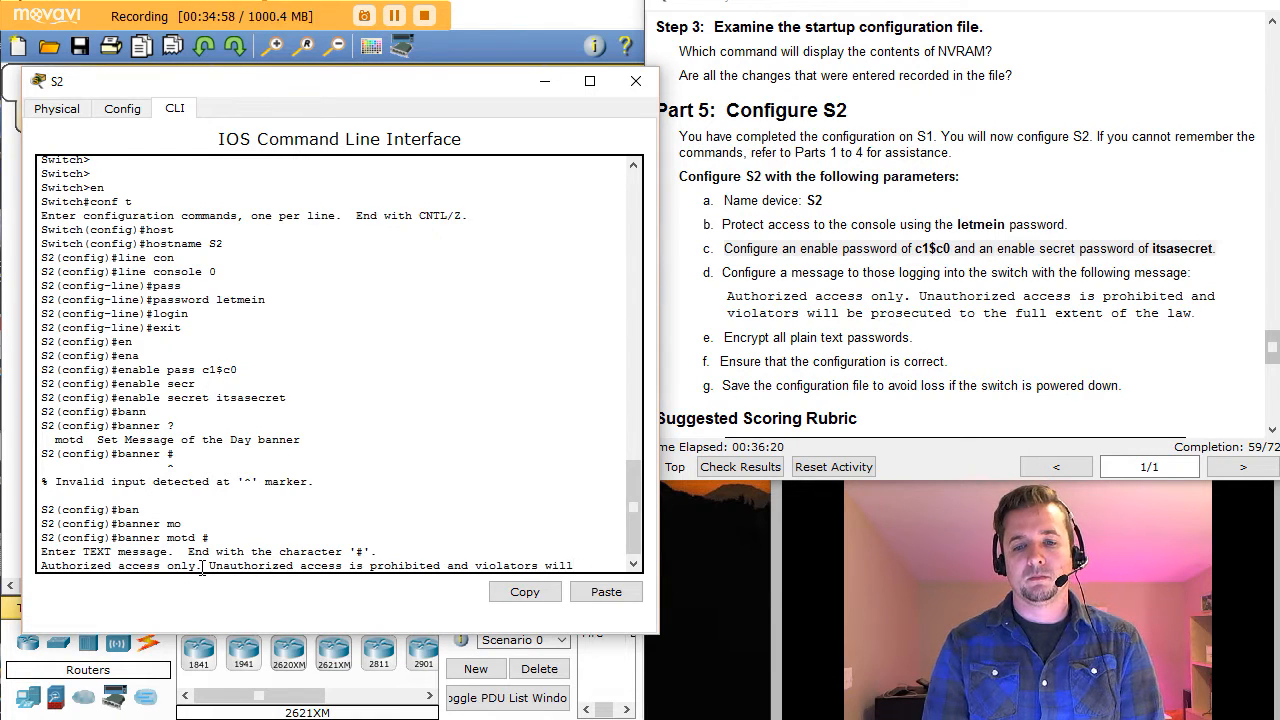
text( bepro)
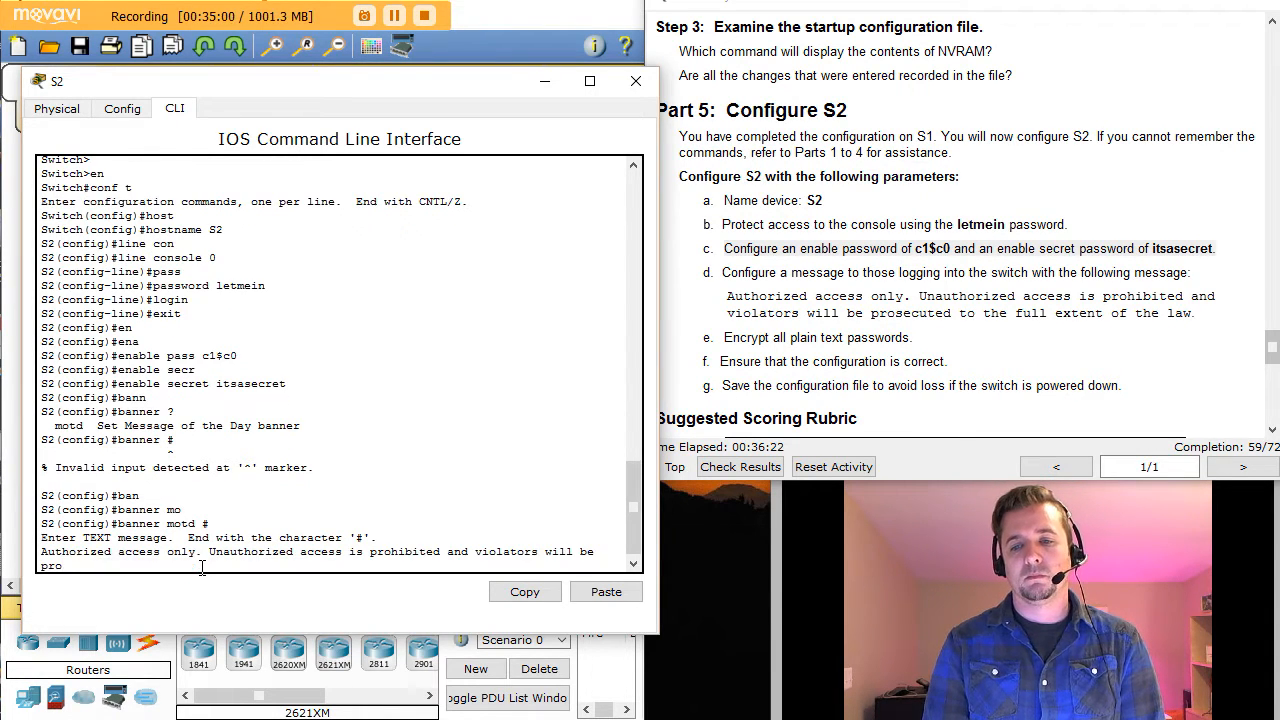
text(secuted to th)
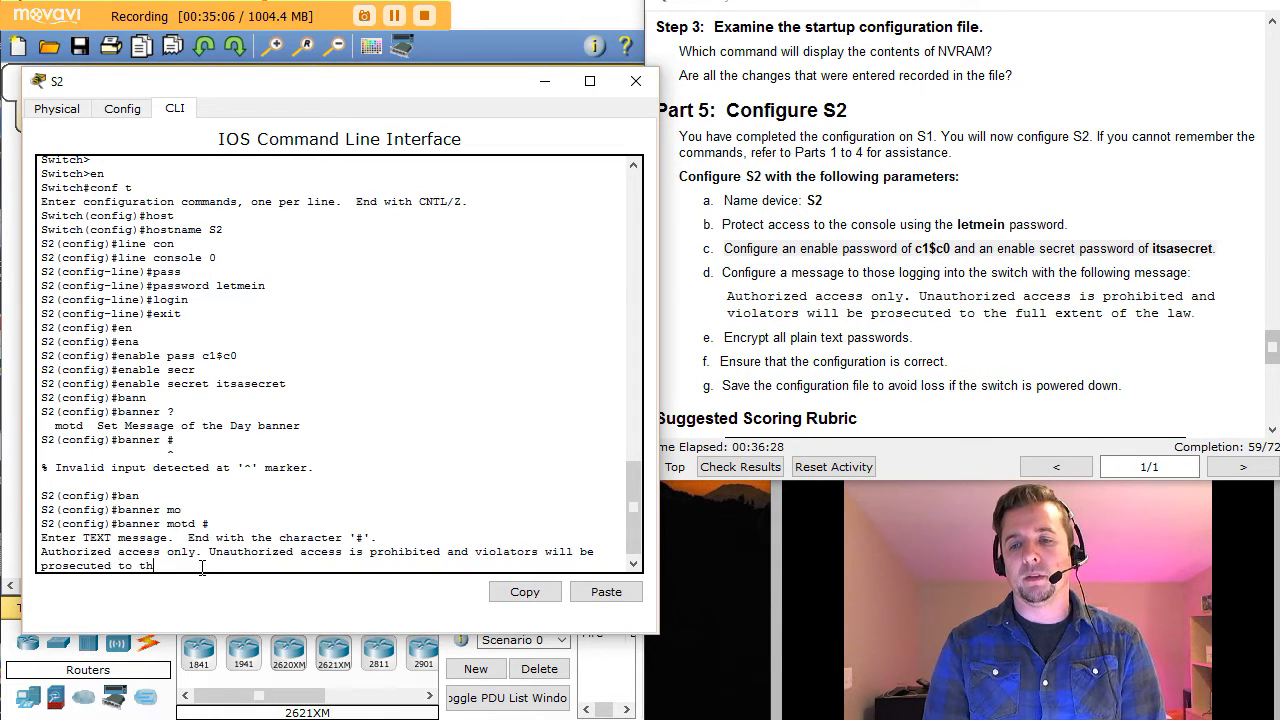
text(e full)
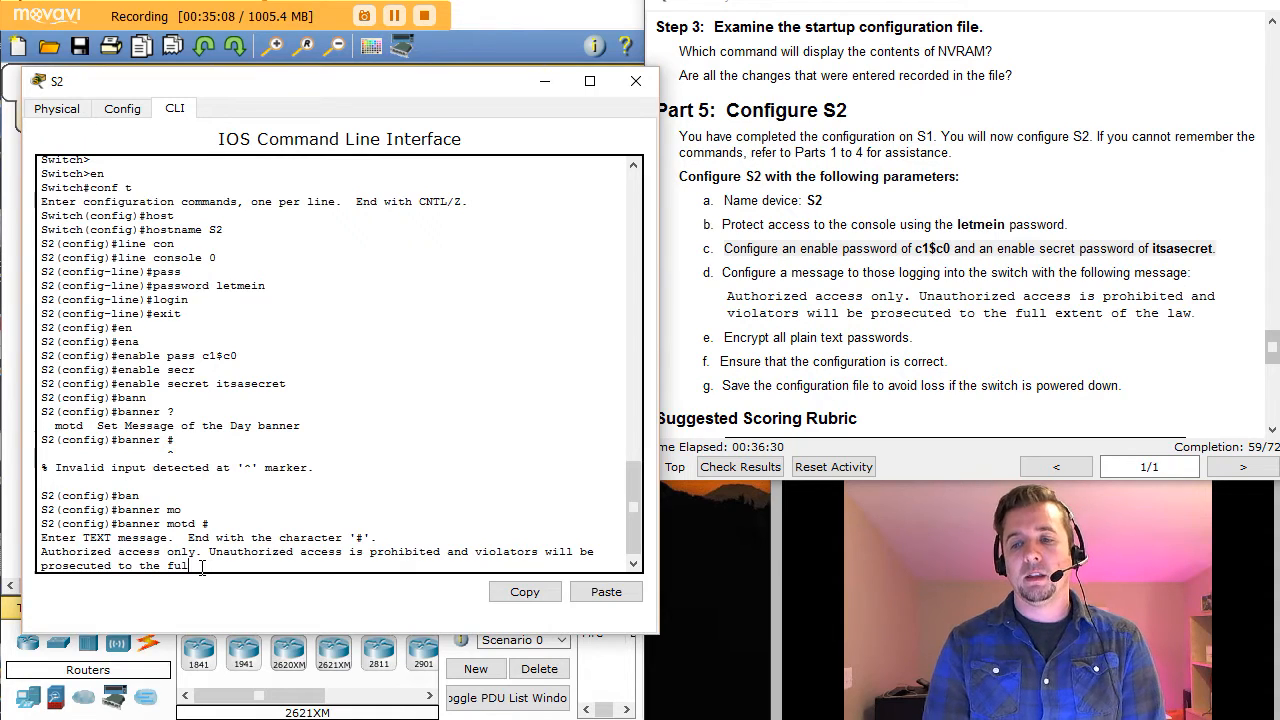
text( e)
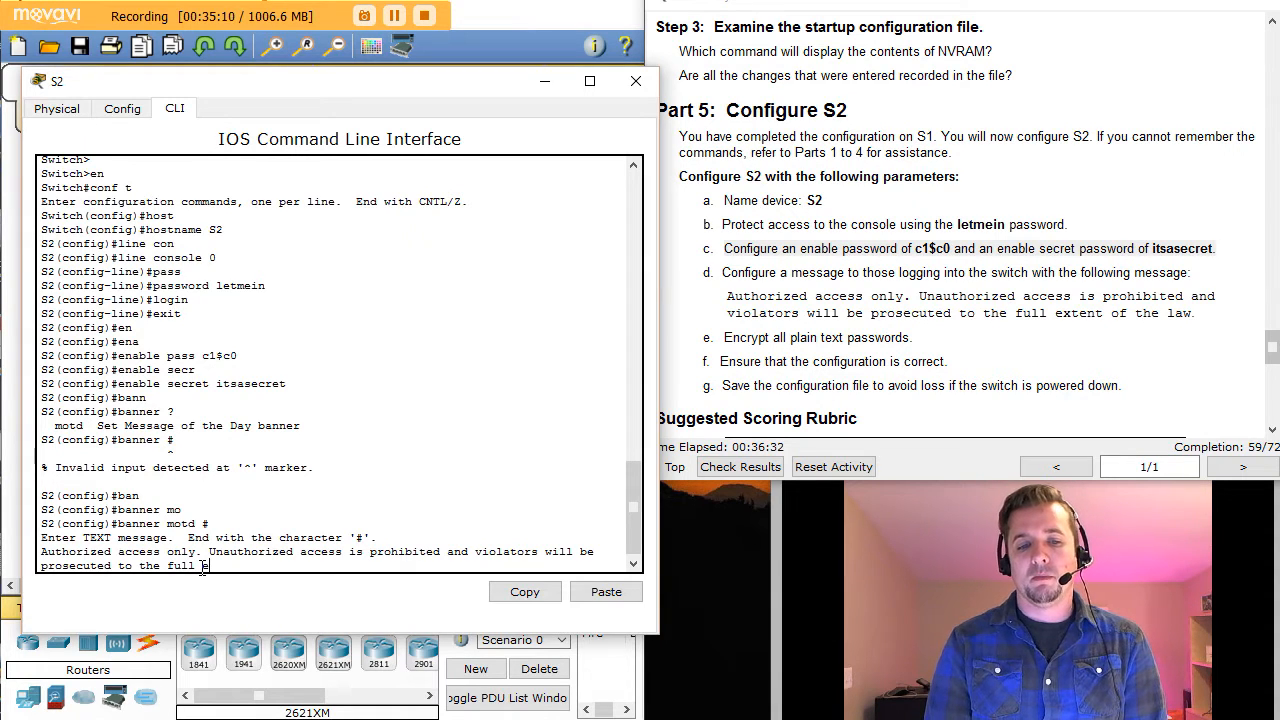
text(xtent)
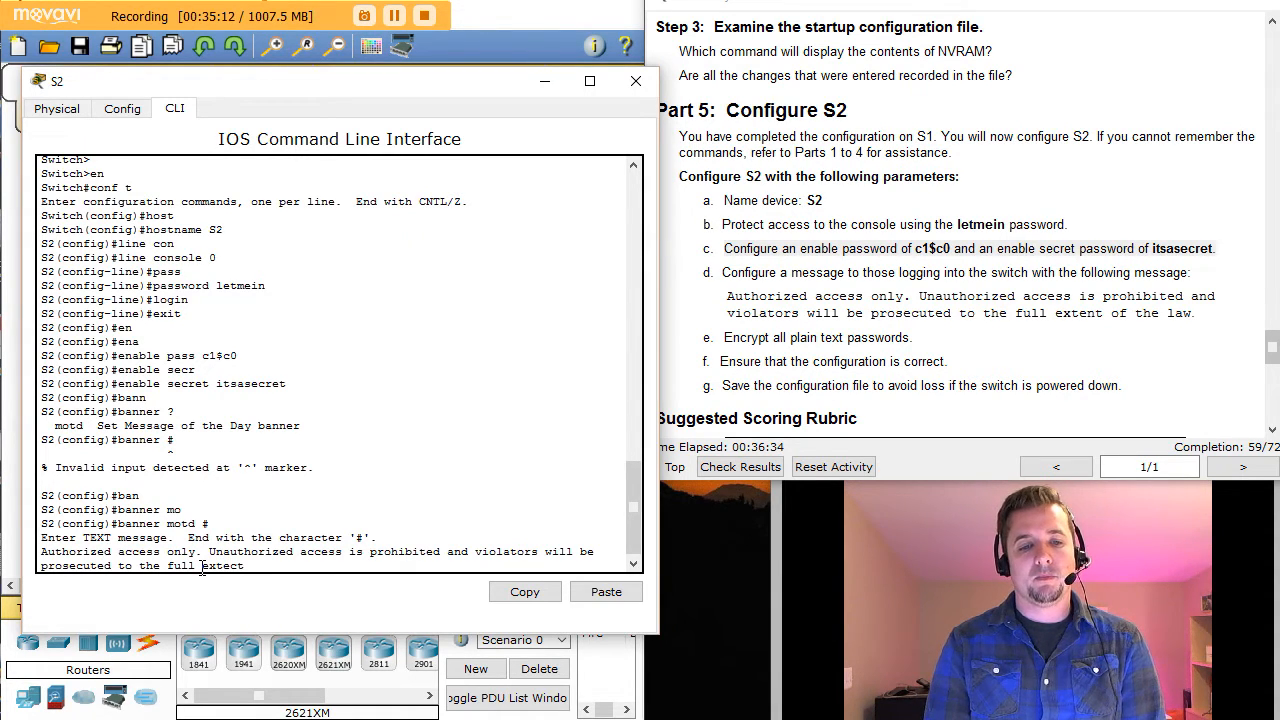
text( of the law.)
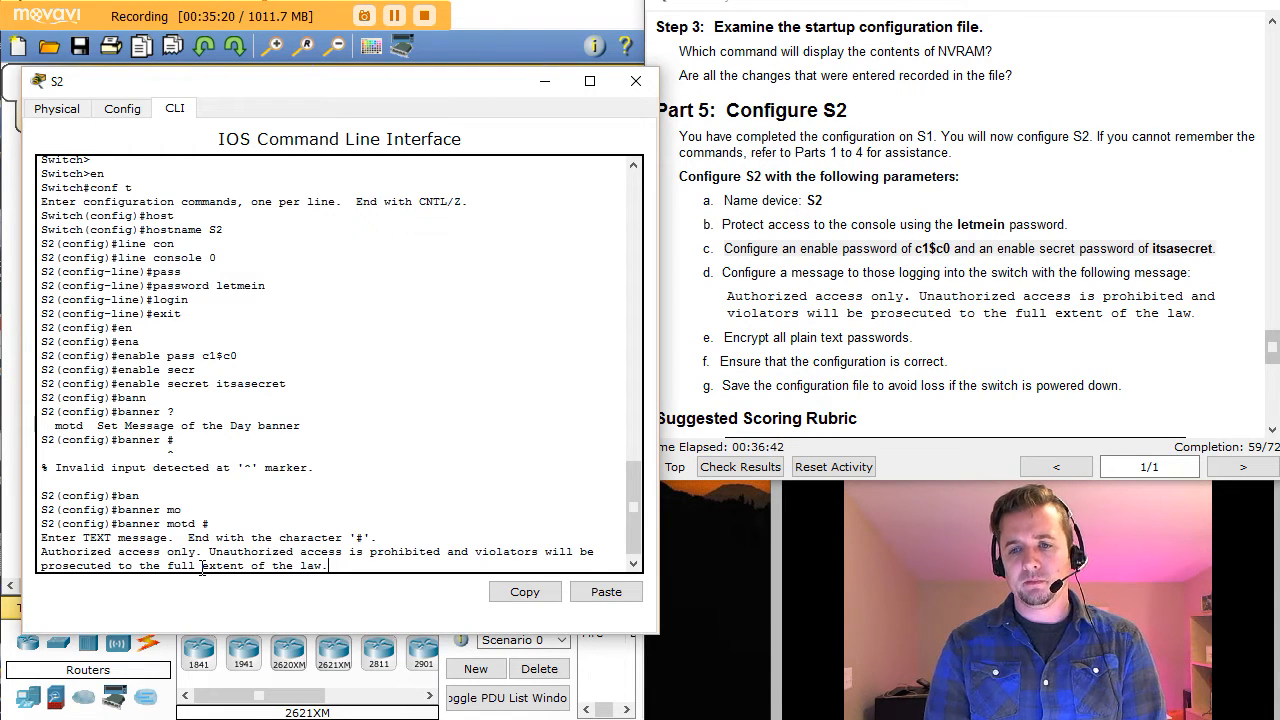
text(#)
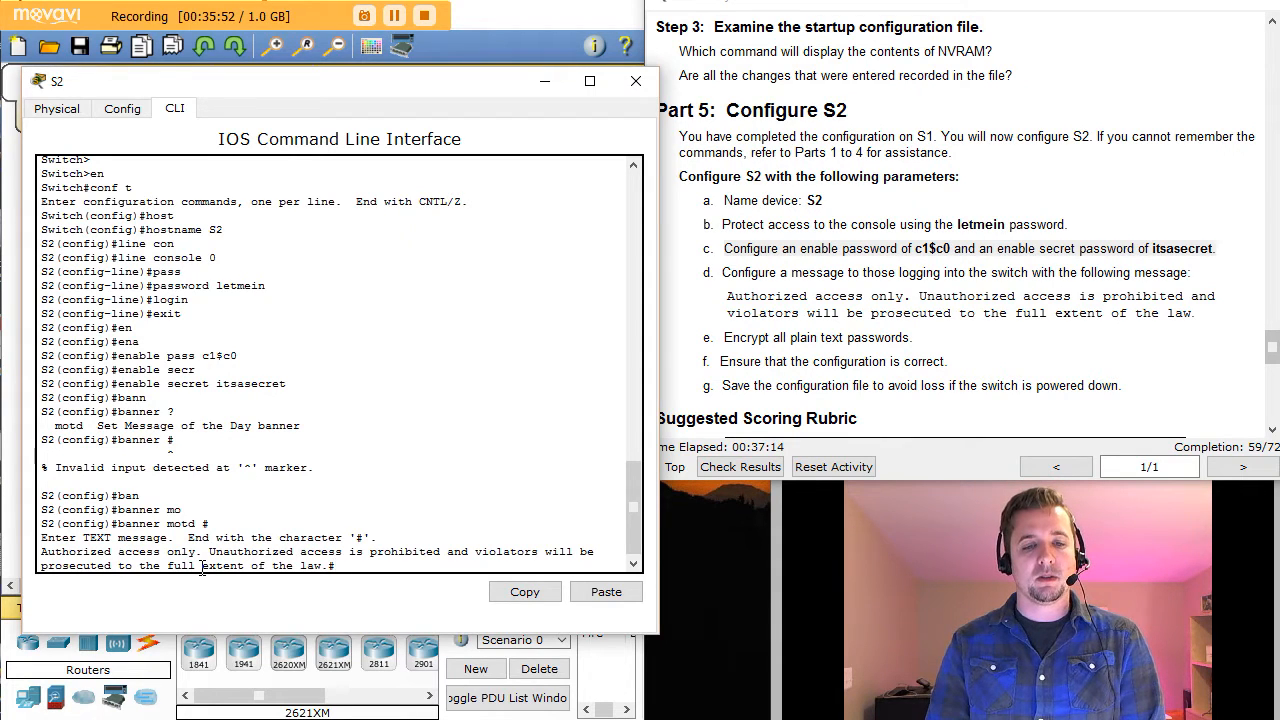
key(Return)
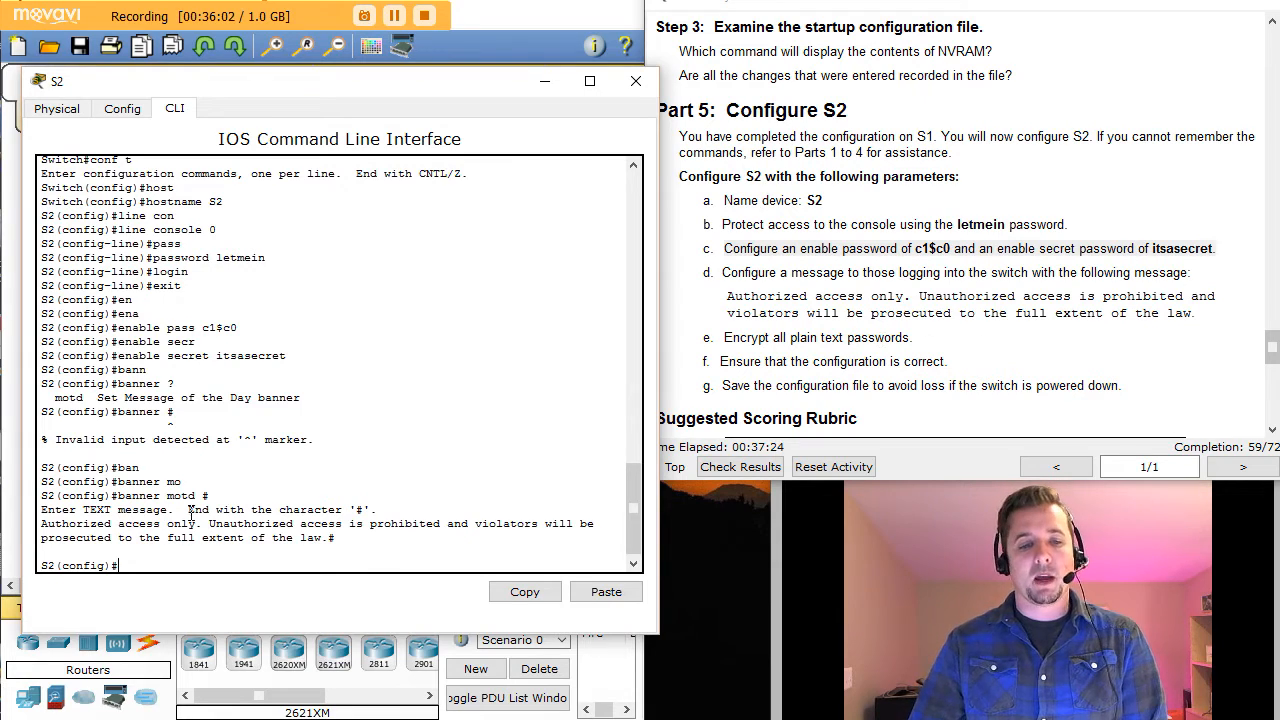
Step: Run service password-encryption on S2 using Tab completion
text(se)
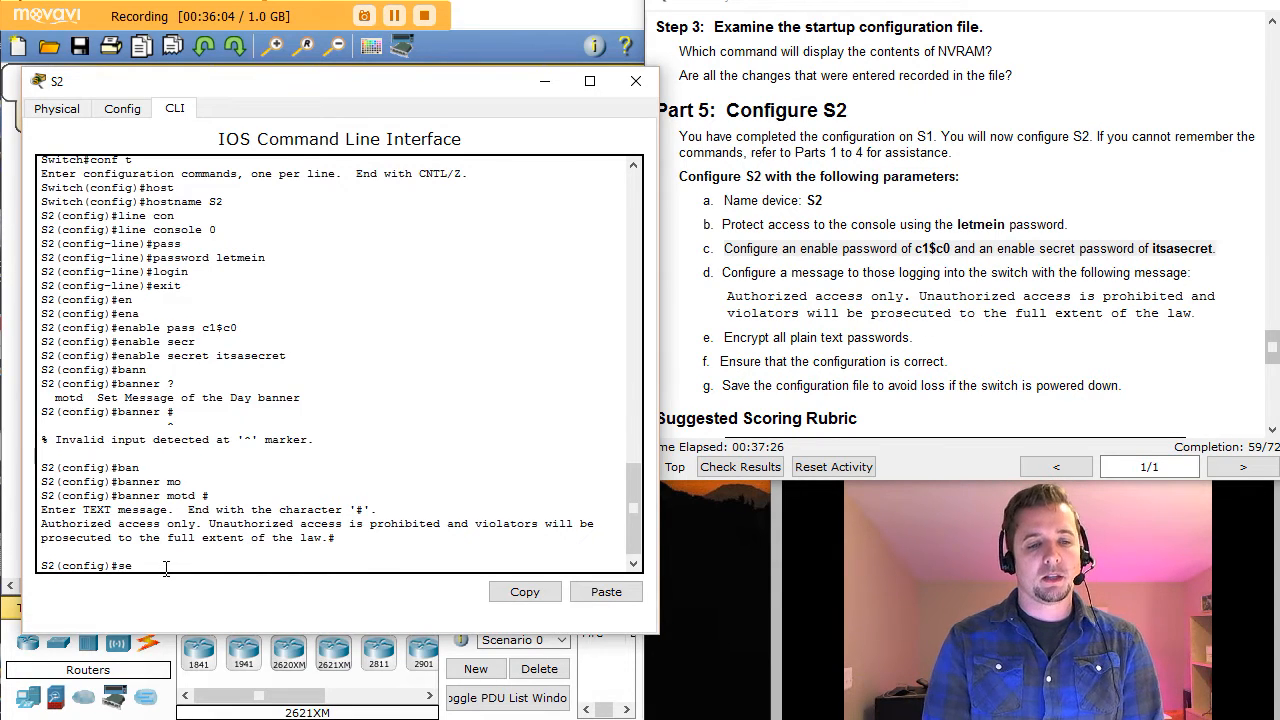
text(r)
key(Tab)
text(p)
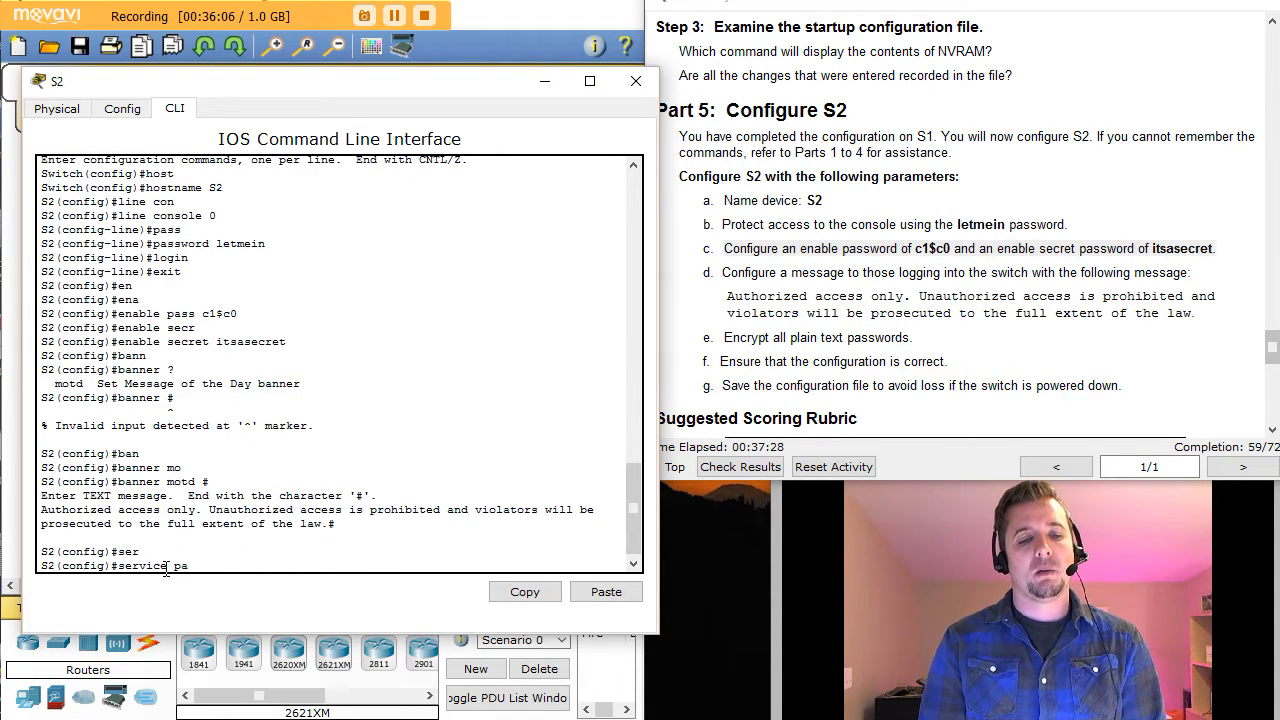
text(a)
key(Tab)
key(Return)
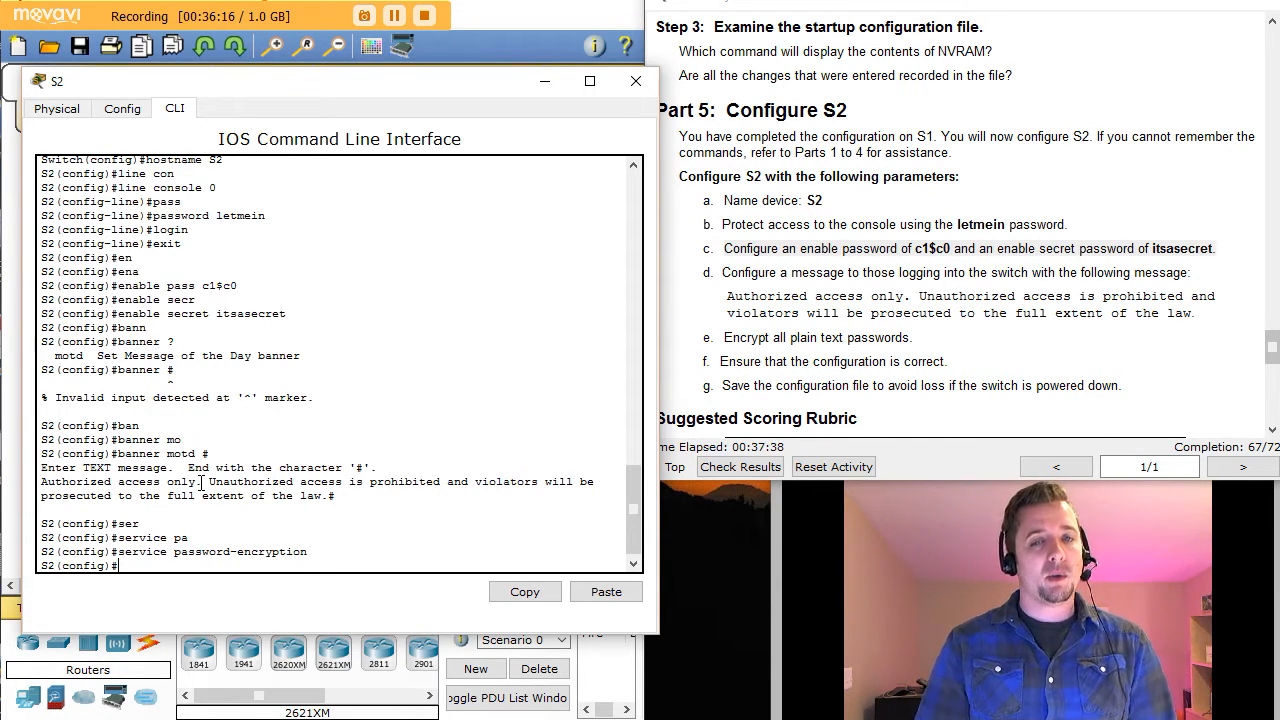
Step: Page through S2's do show running-config output, checking the MOTD banner text
text(do sho)
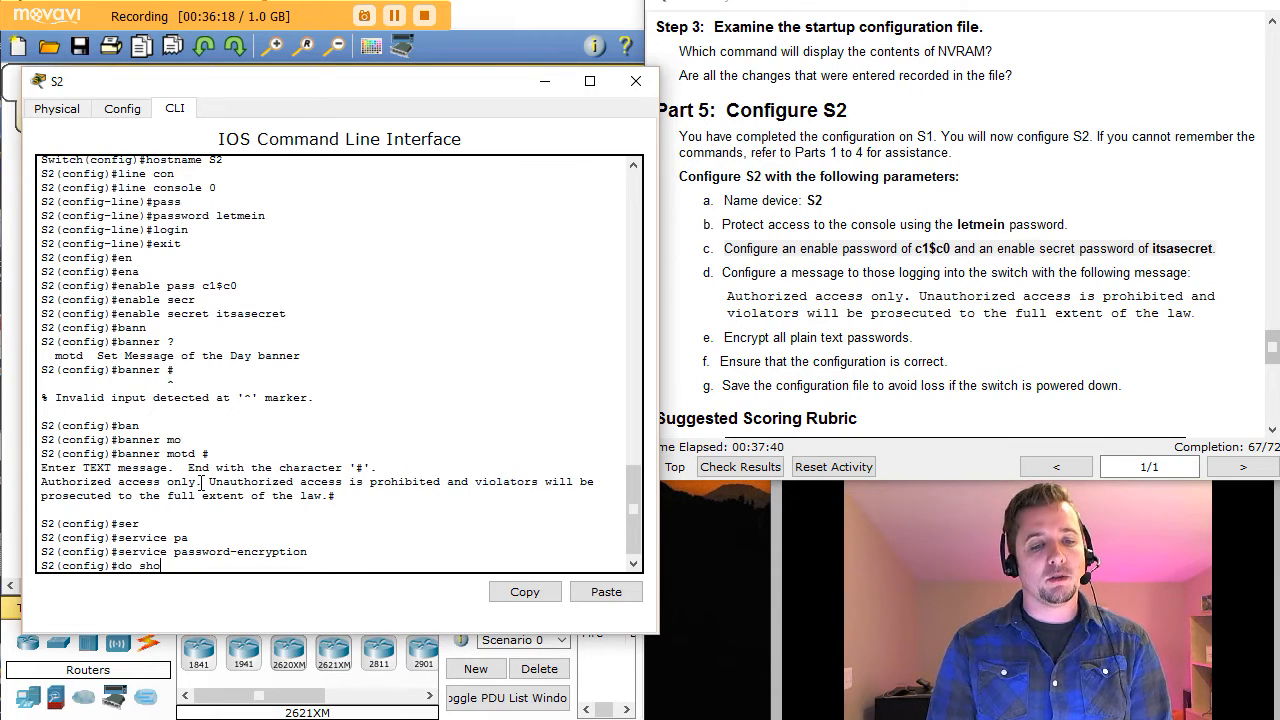
text(w run)
key(Tab)
key(Return)
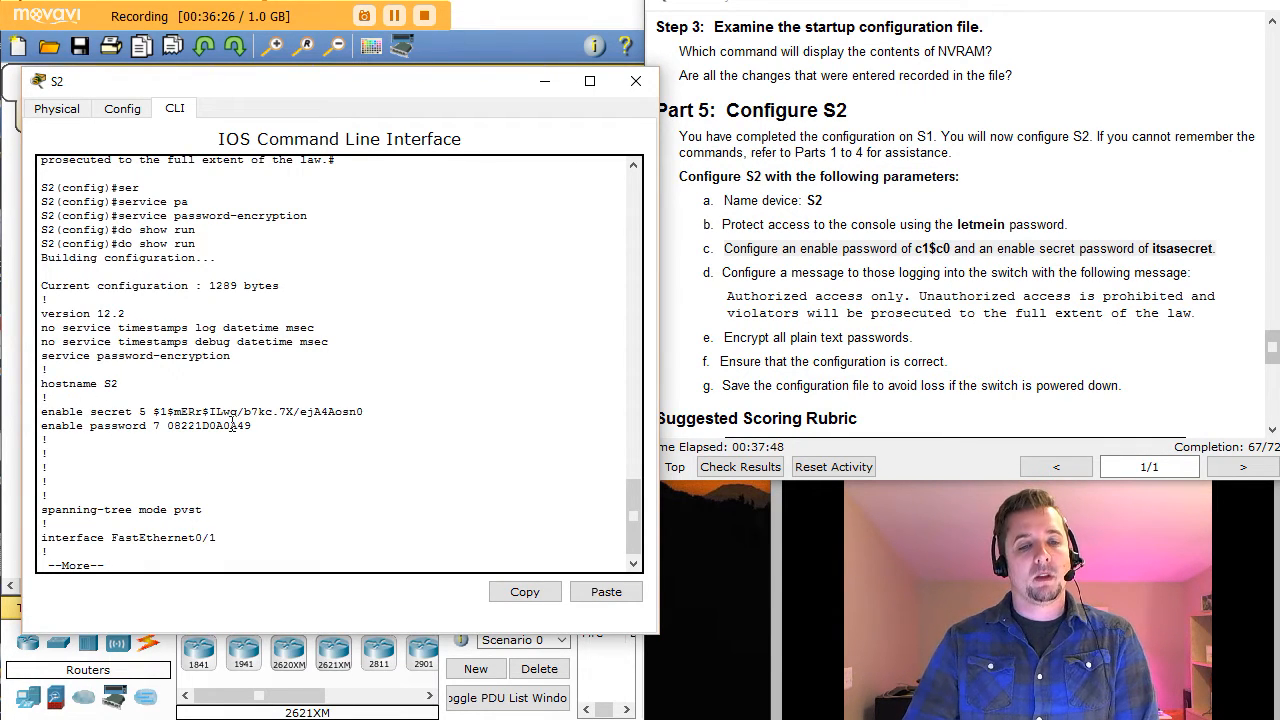
key(space)
key(space)
key(space)
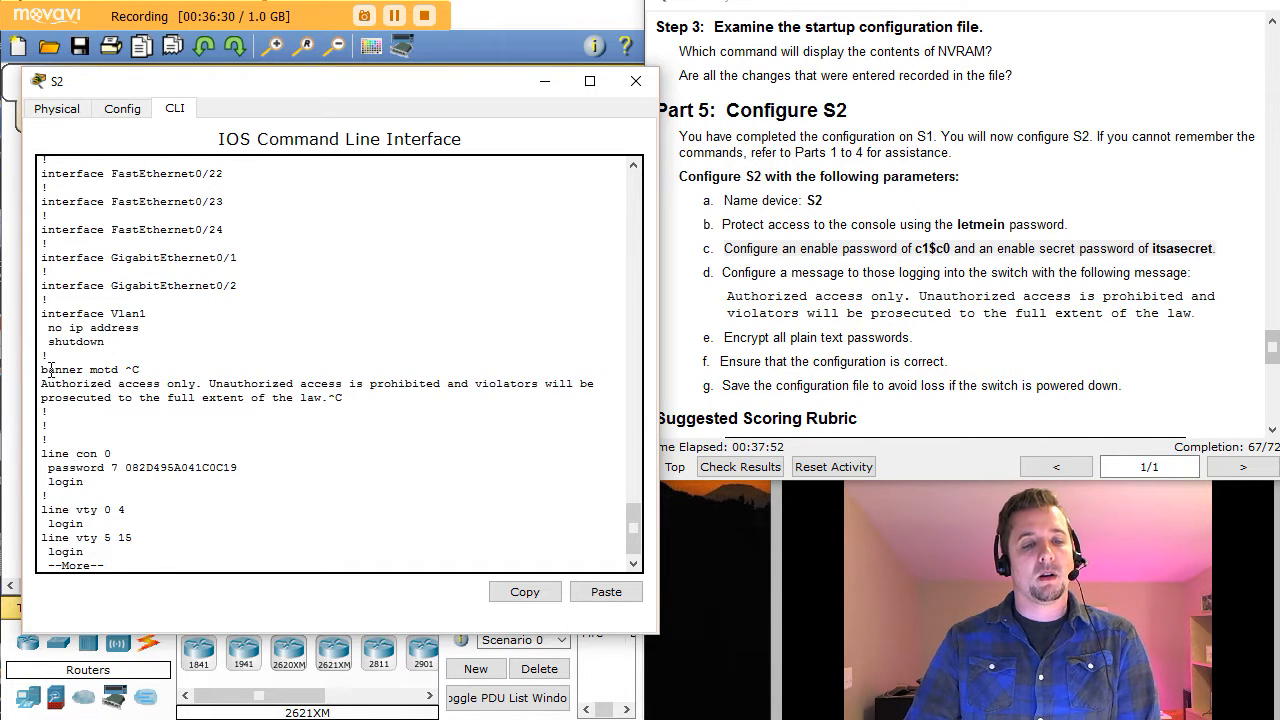
drag(56, 383, 345, 398)
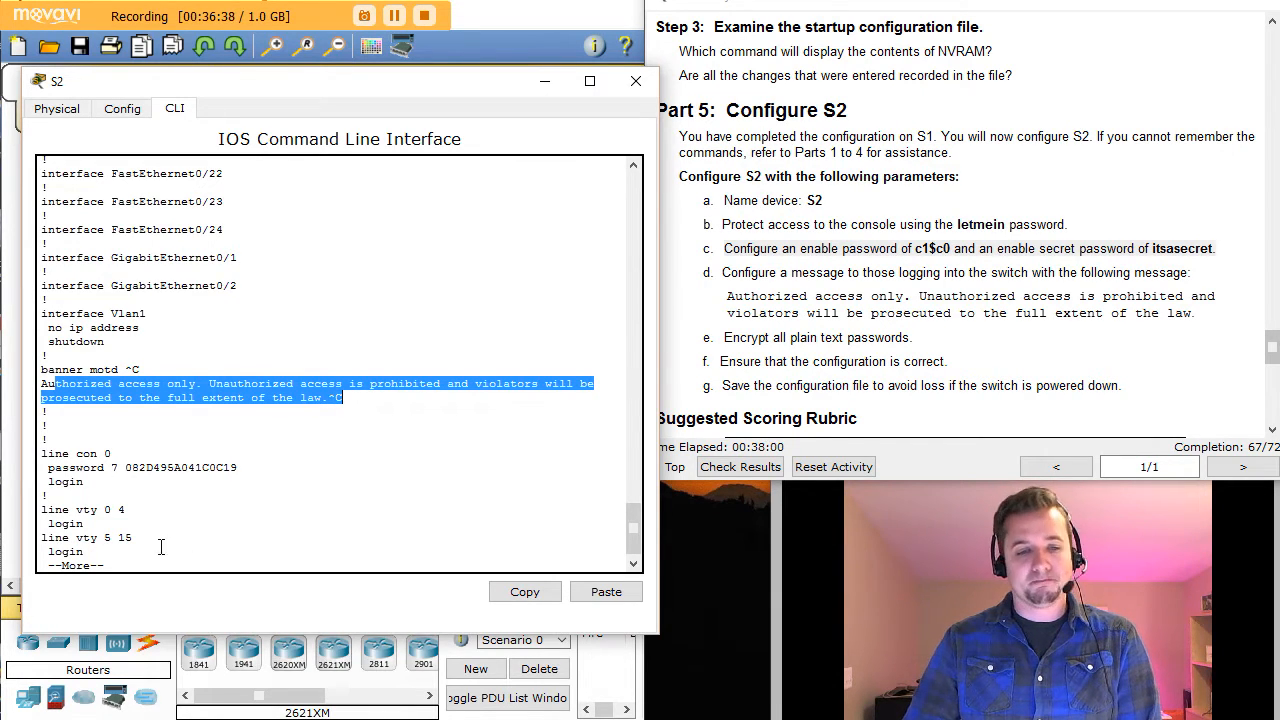
key(space)
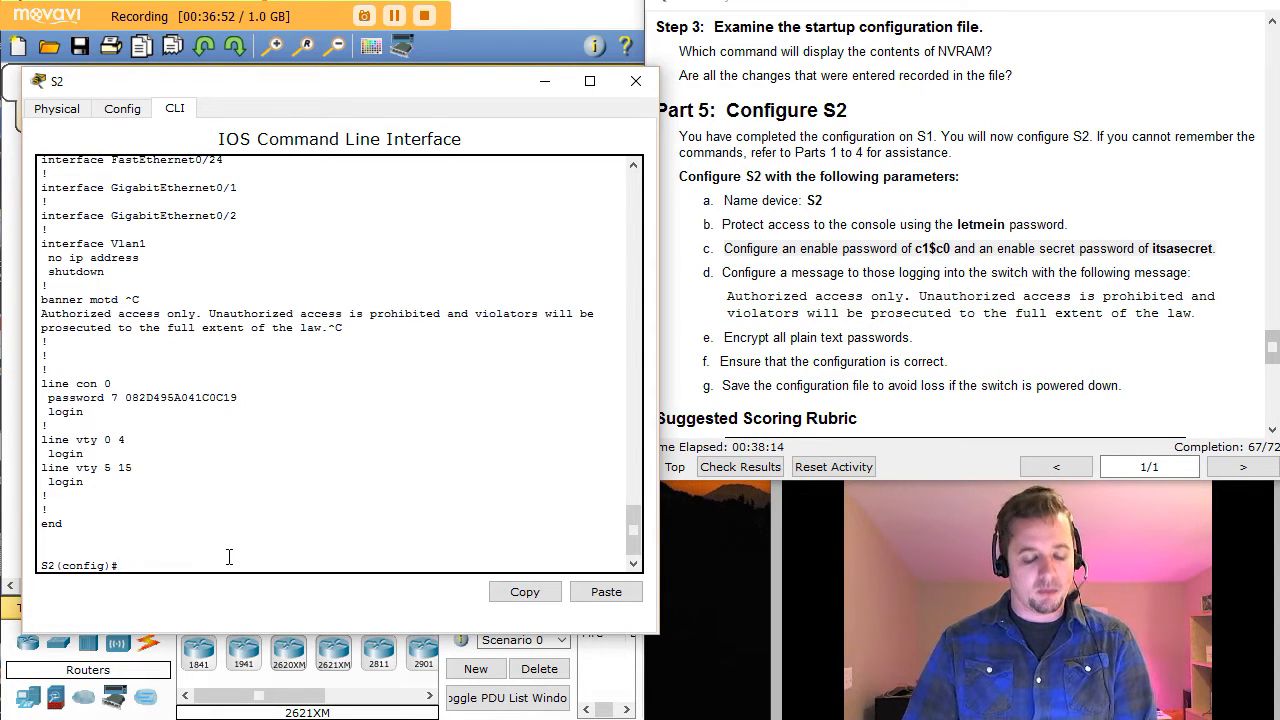
Step: Exit to privileged mode and run copy running-config startup-config on S2
text(xi)
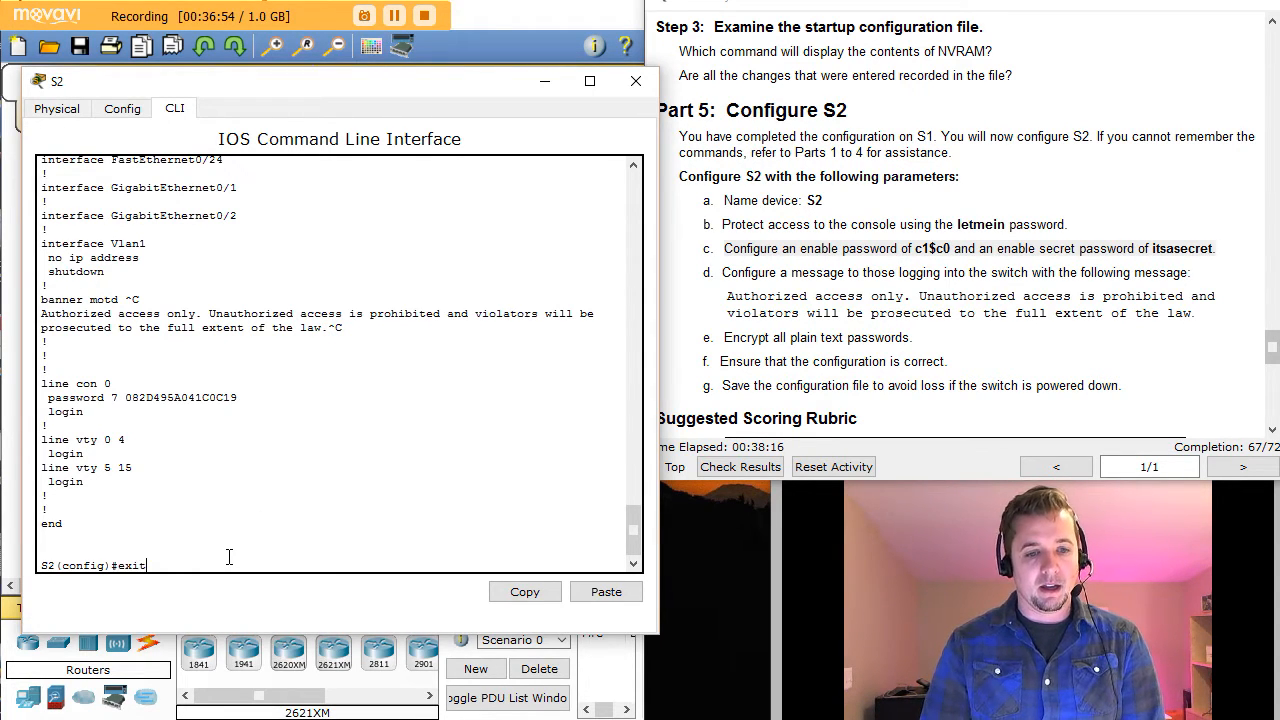
text(t)
key(Return)
key(Return)
key(Return)
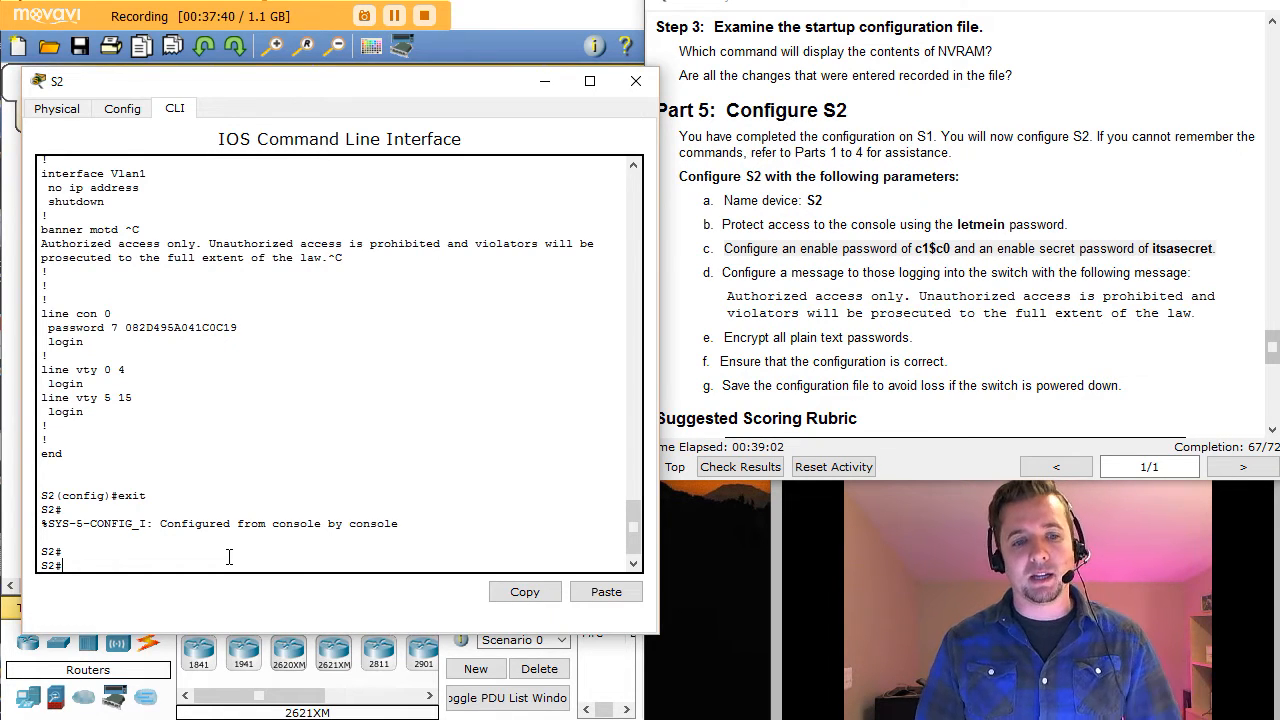
text(coy)
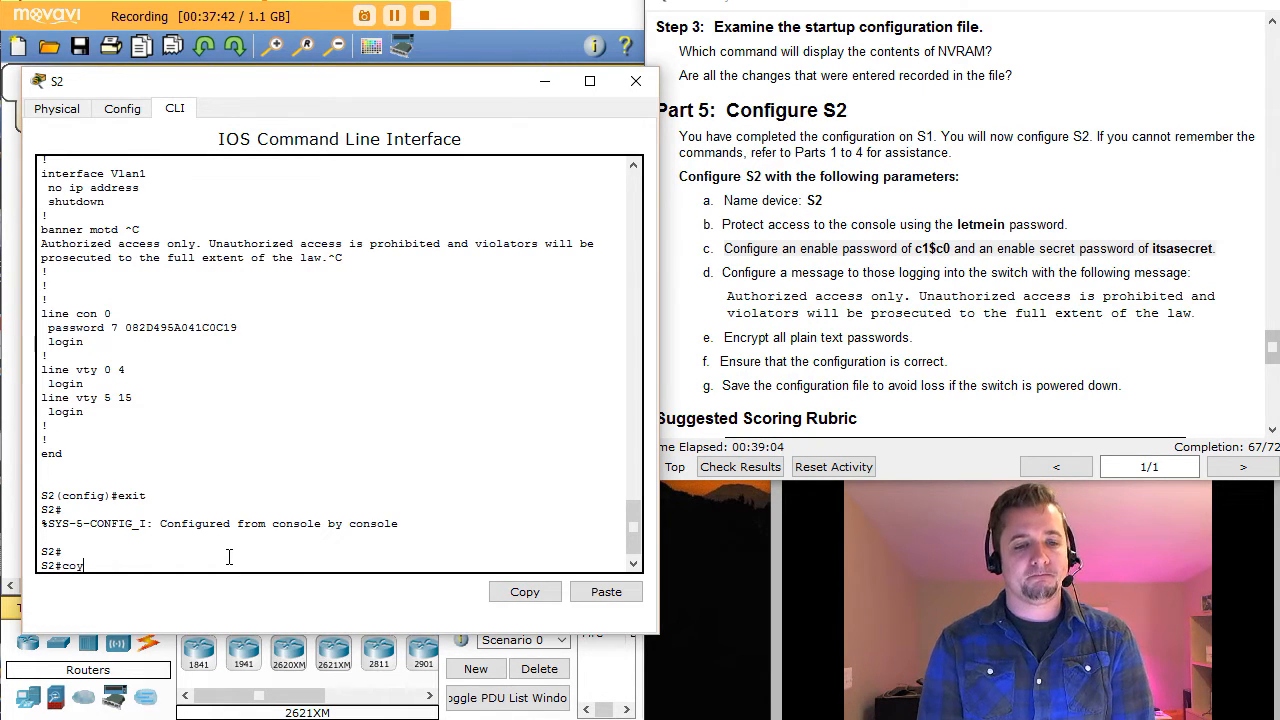
key(BackSpace)
text(py running-config s)
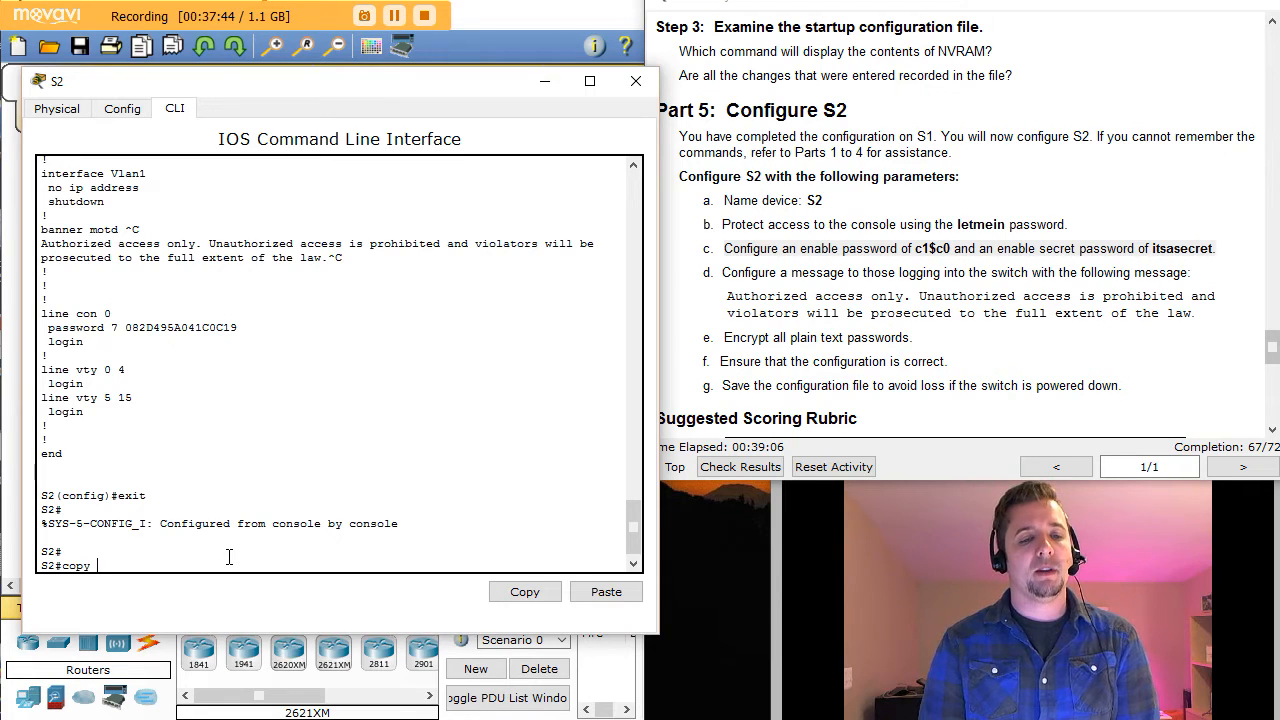
key(Tab)
text(st)
key(Tab)
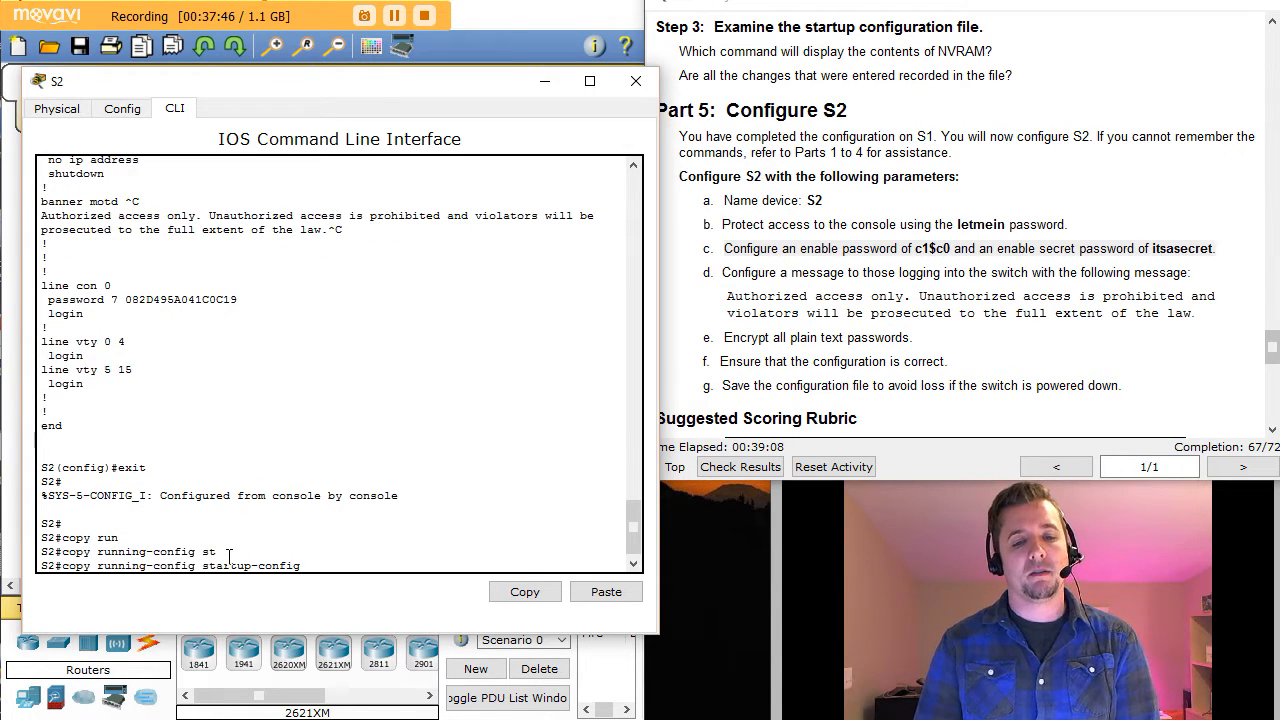
key(Return)
key(Return)
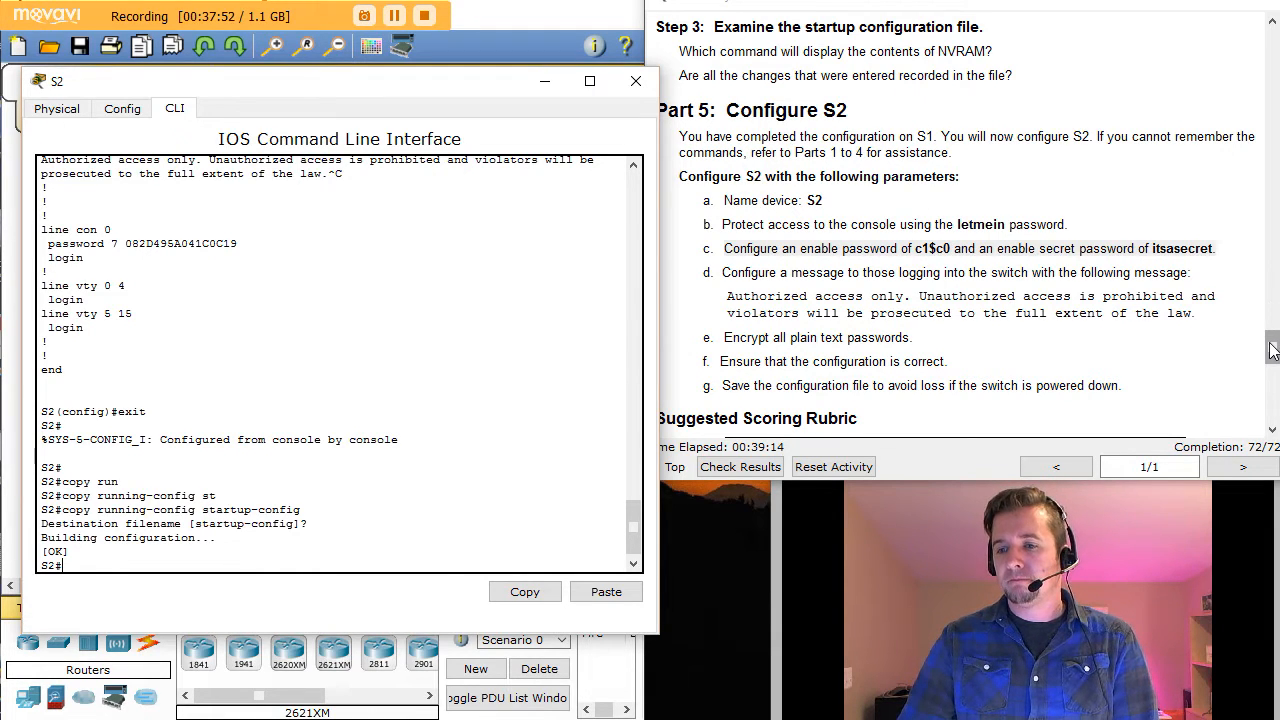
Step: Scroll the instructions to the scoring rubric and open Check Results
drag(1272, 349, 1272, 381)
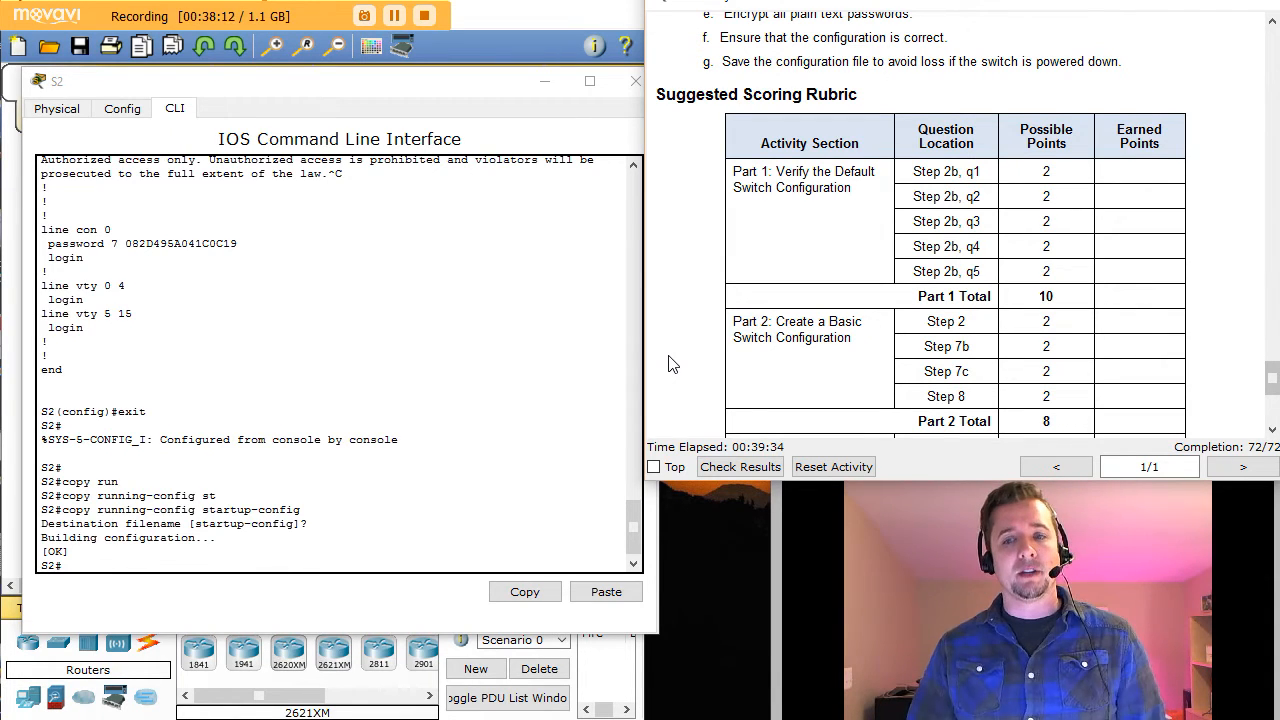
click(738, 472)
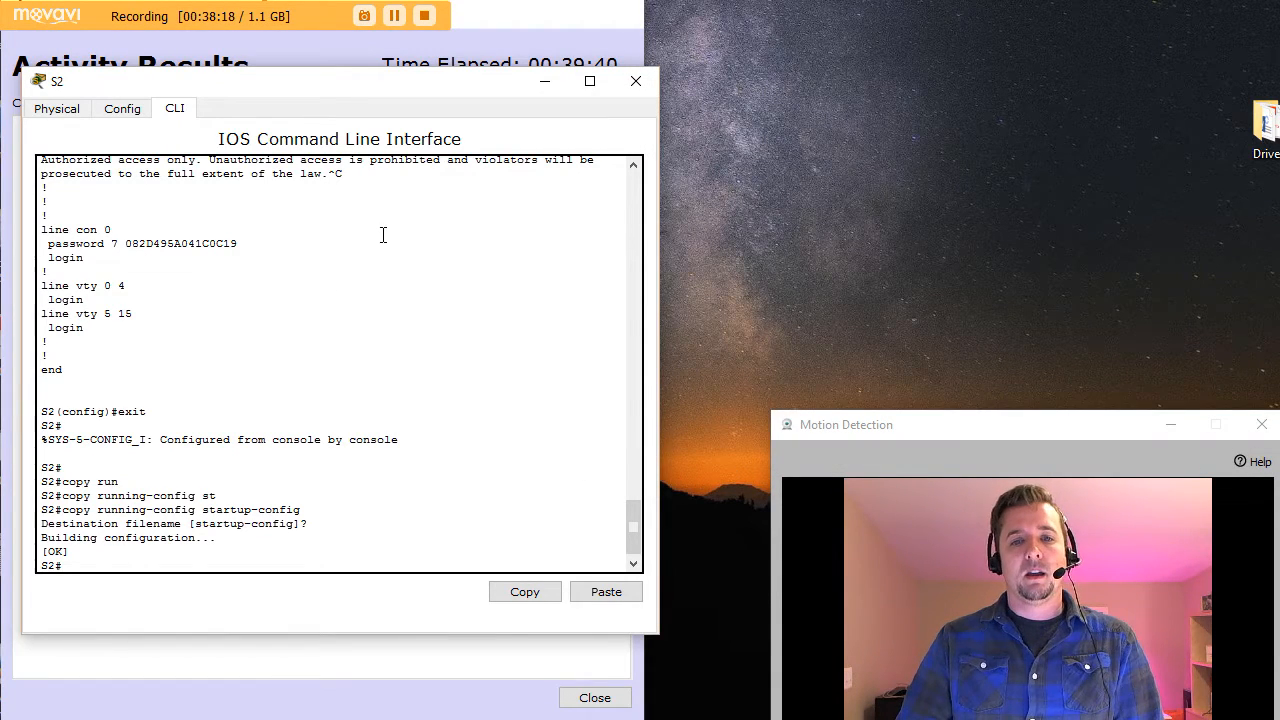
Step: Open the Assessment Items breakdown and widen the results window to show all 16 items Correct
click(545, 84)
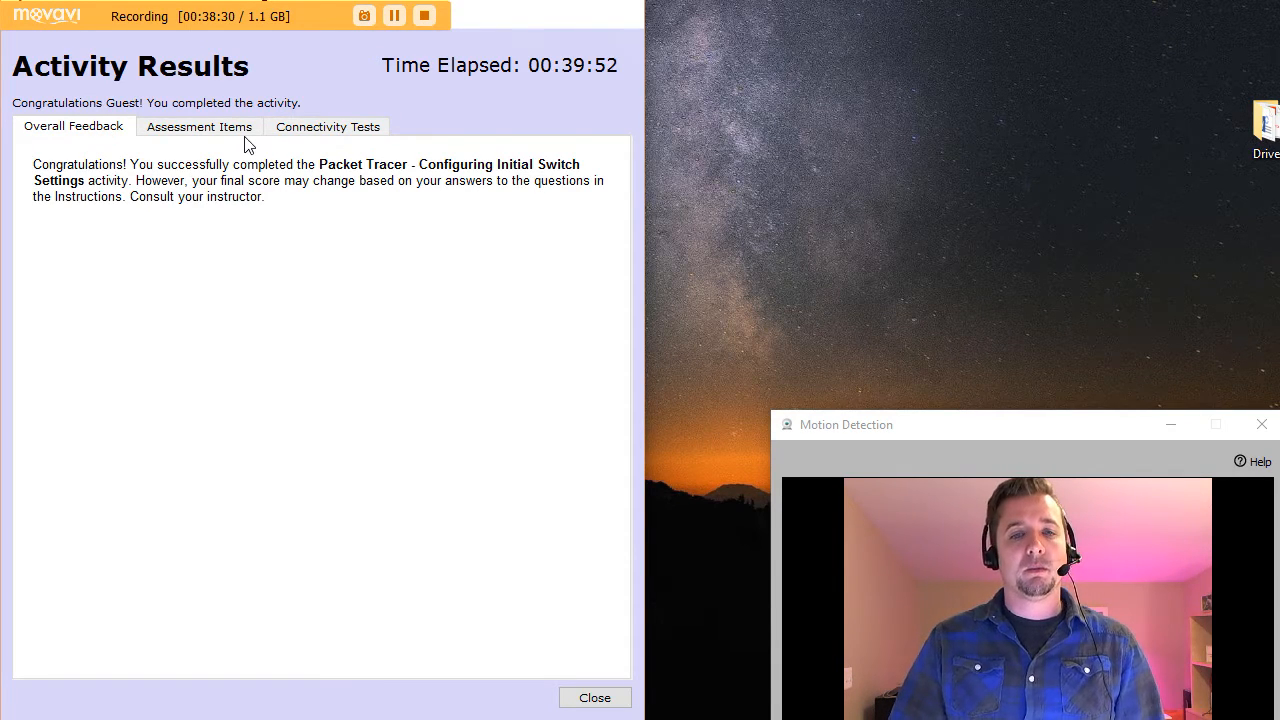
click(198, 133)
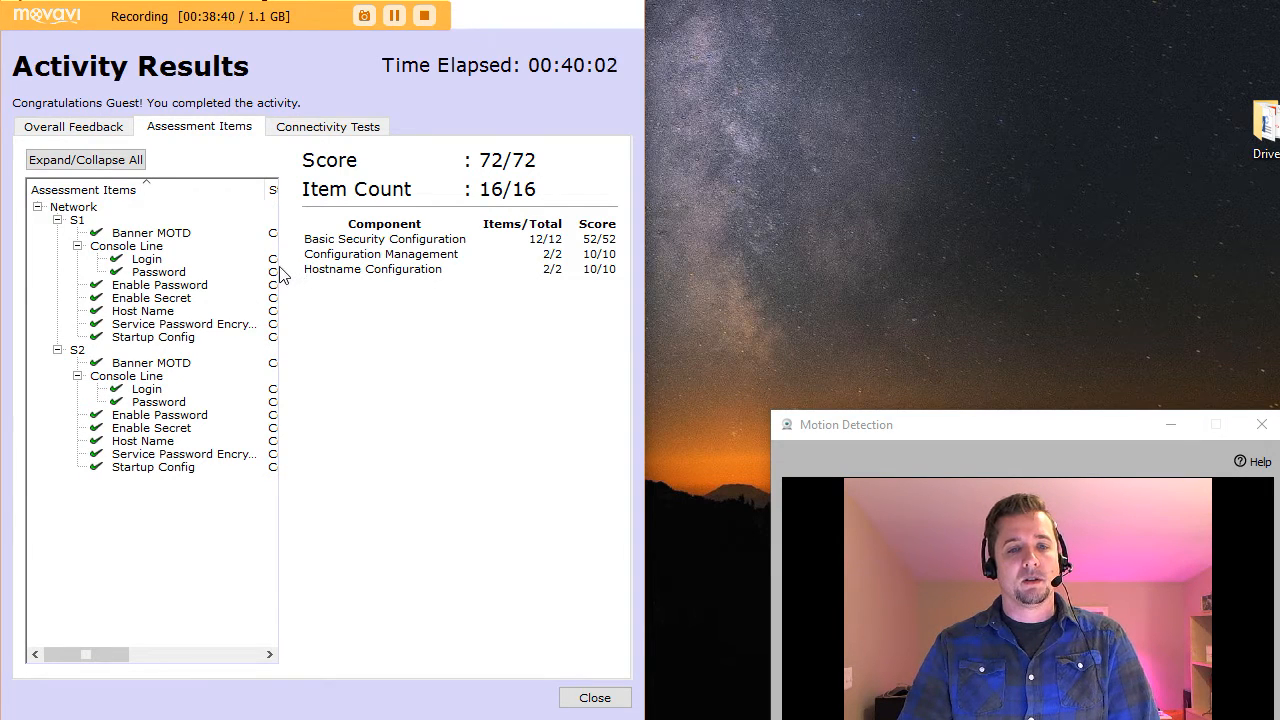
click(269, 654)
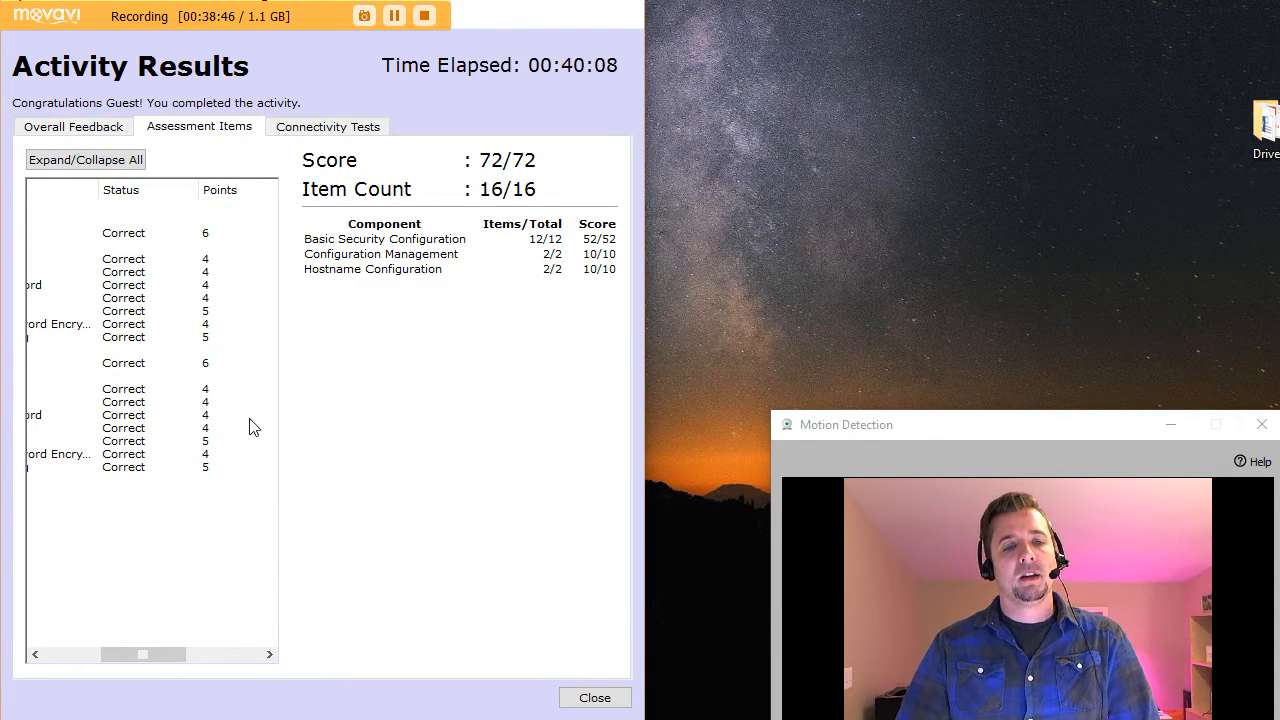
click(269, 654)
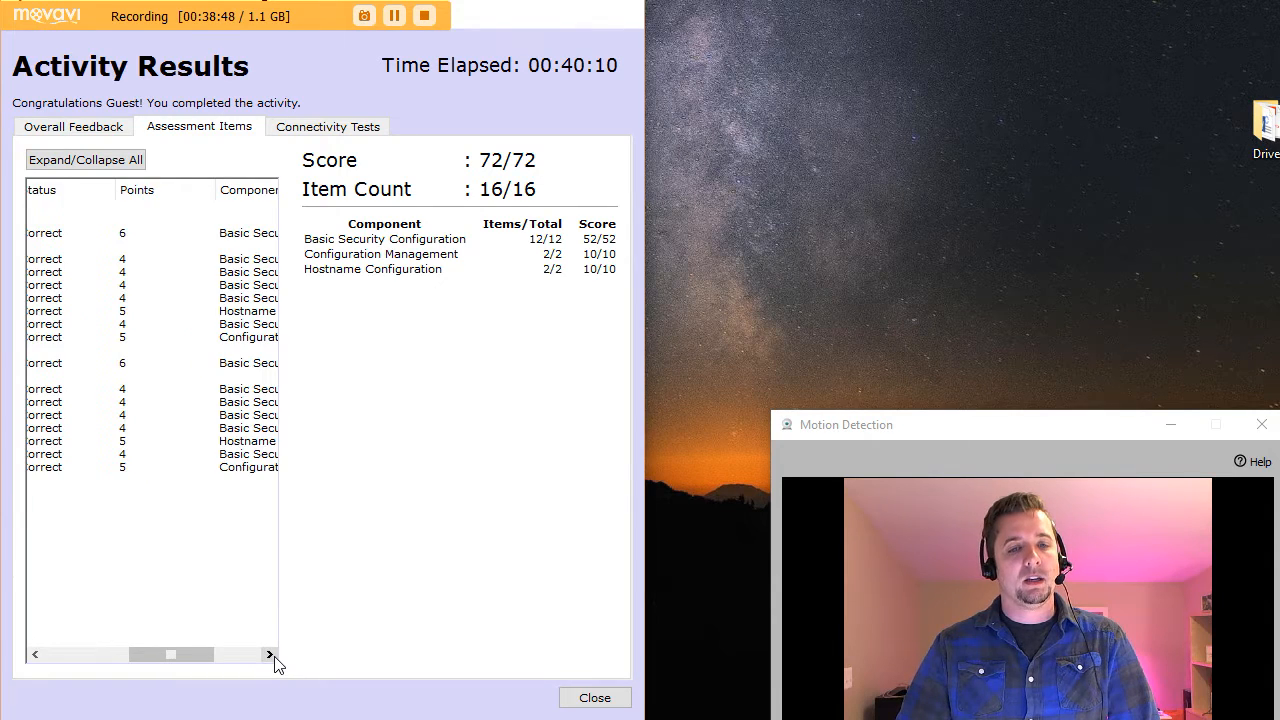
click(269, 654)
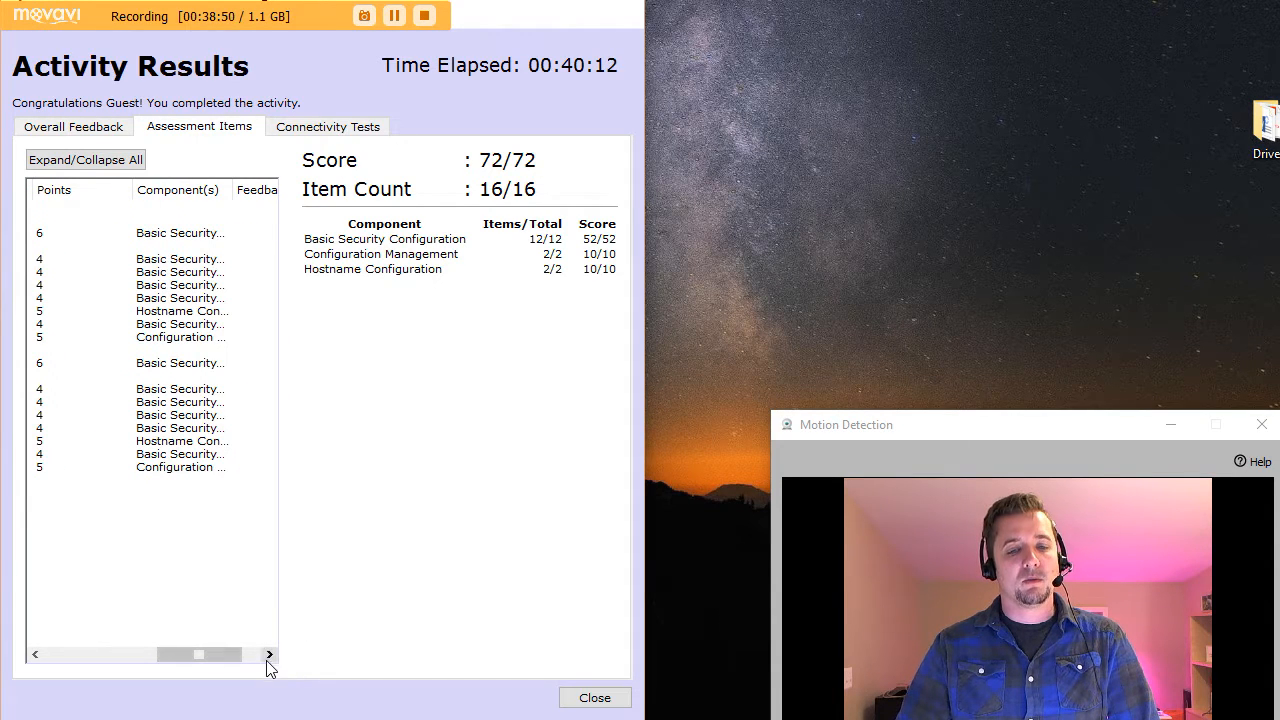
click(269, 654)
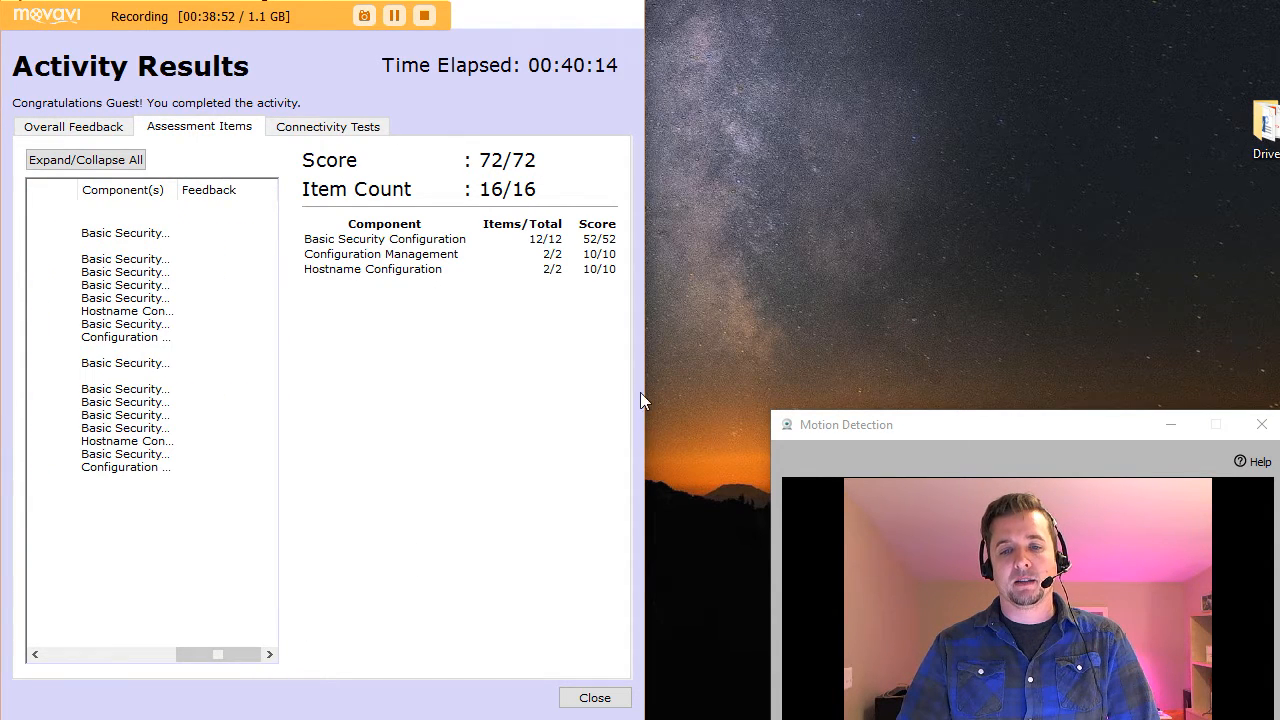
drag(648, 392, 1094, 383)
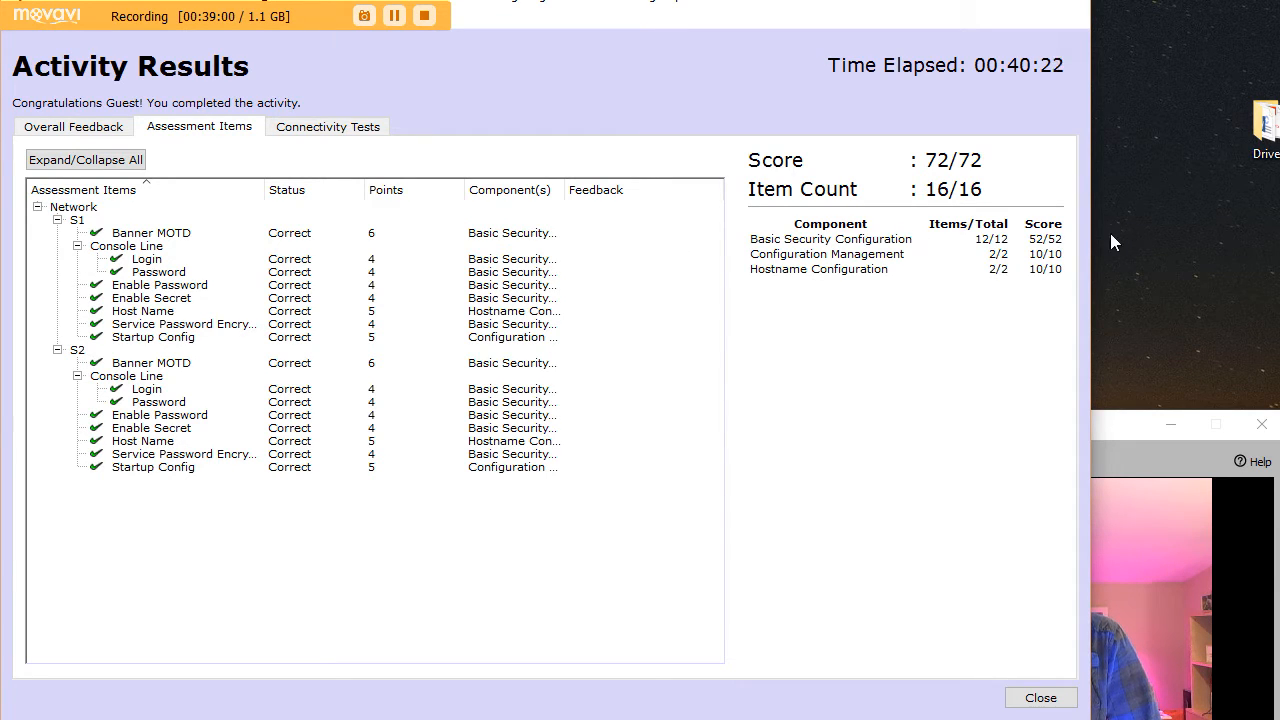
drag(1090, 241, 849, 250)
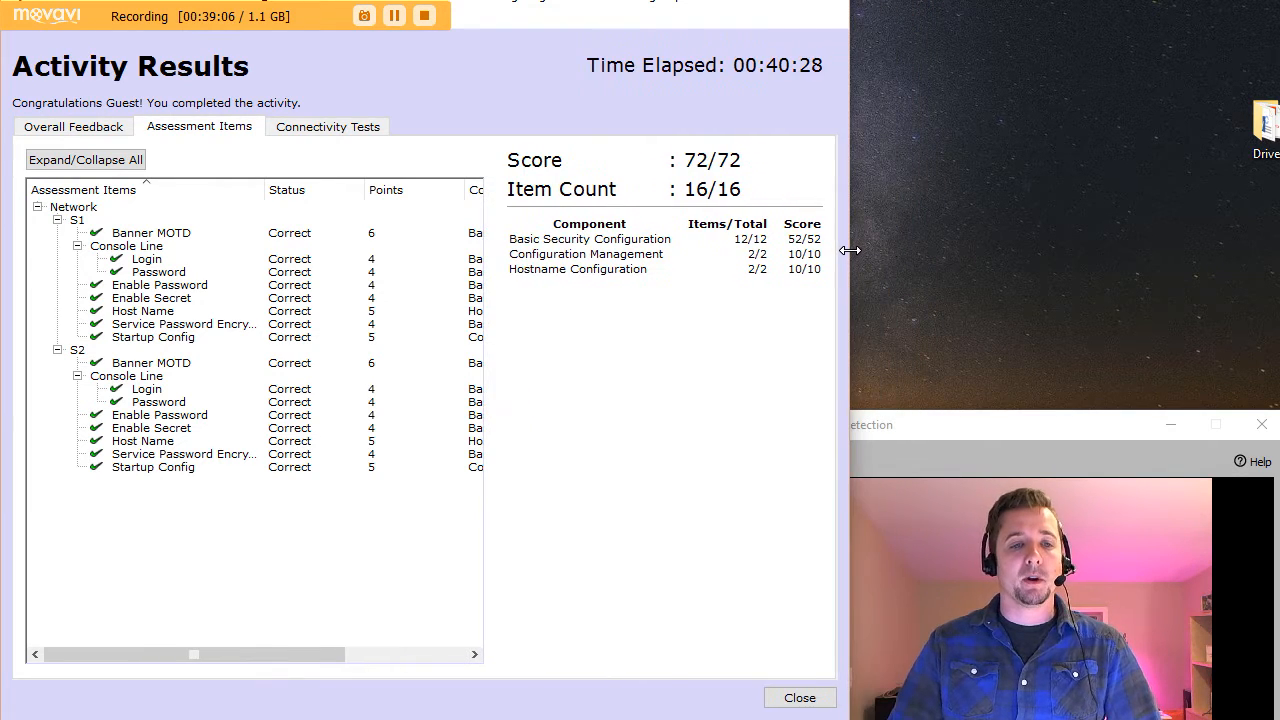